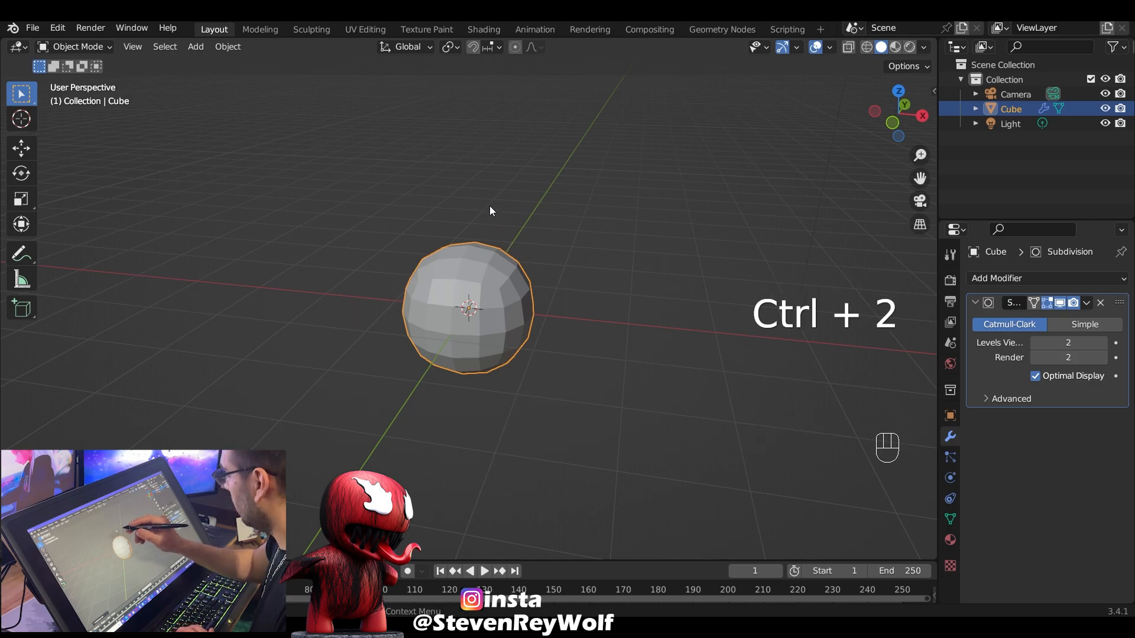
Apply the Subdivision modifier to the cube and enter Edit Mode with face selection
{"action": "middle_click_drag", "start_coordinate": [528, 302], "coordinate": [526, 267]}
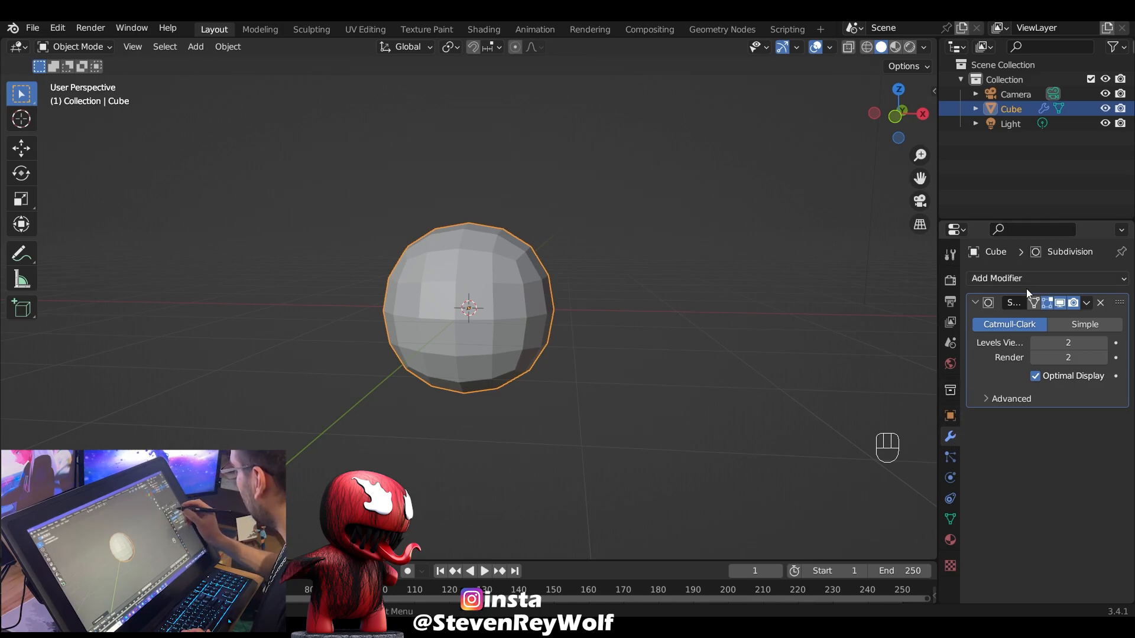
{"action": "key", "text": "ctrl+a"}
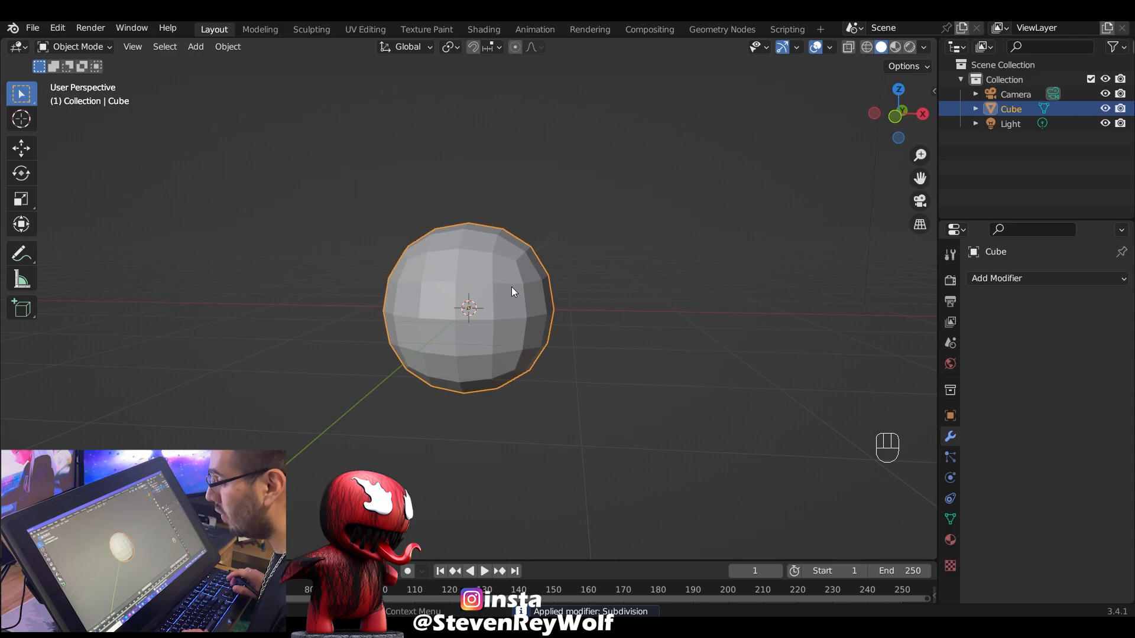
{"action": "key", "text": "KP_1"}
{"action": "scroll", "coordinate": [553, 289], "scroll_direction": "up", "scroll_amount": 2}
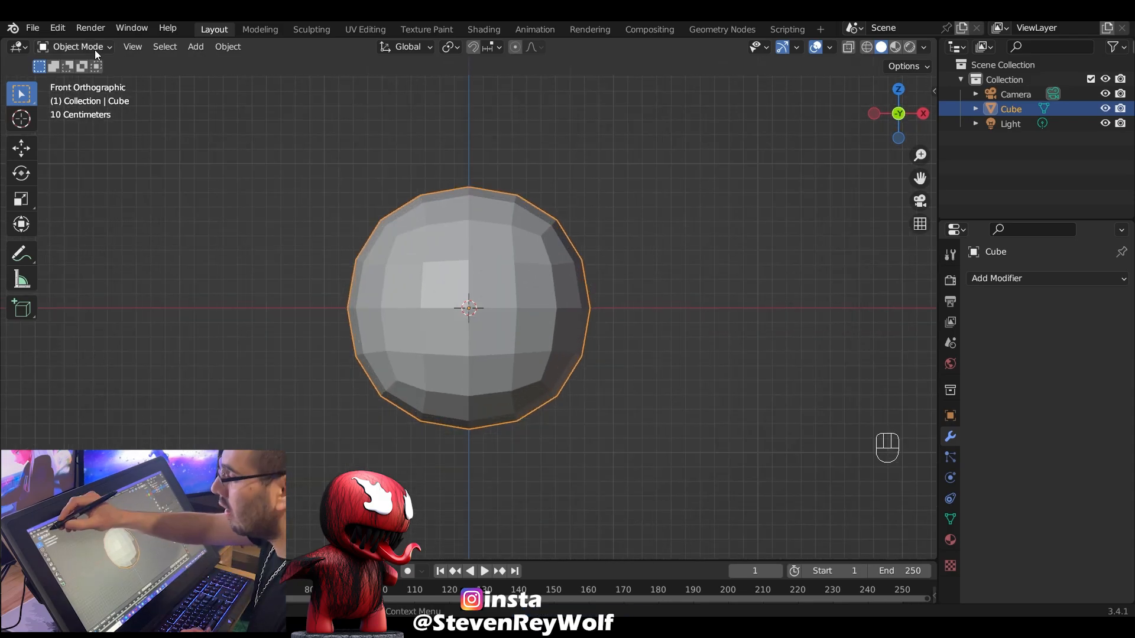
{"action": "left_click", "coordinate": [94, 48]}
{"action": "left_click", "coordinate": [108, 79]}
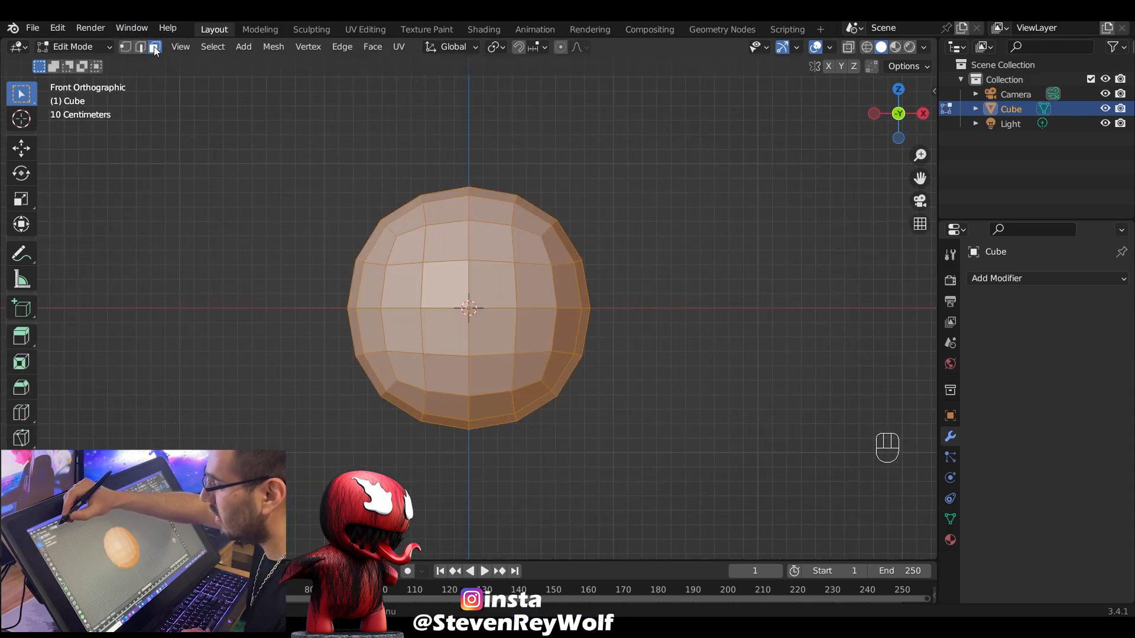
Select the two rows of faces on the sphere's lower front and extrude them inward to form a mouth cavity
{"action": "left_click", "coordinate": [379, 372]}
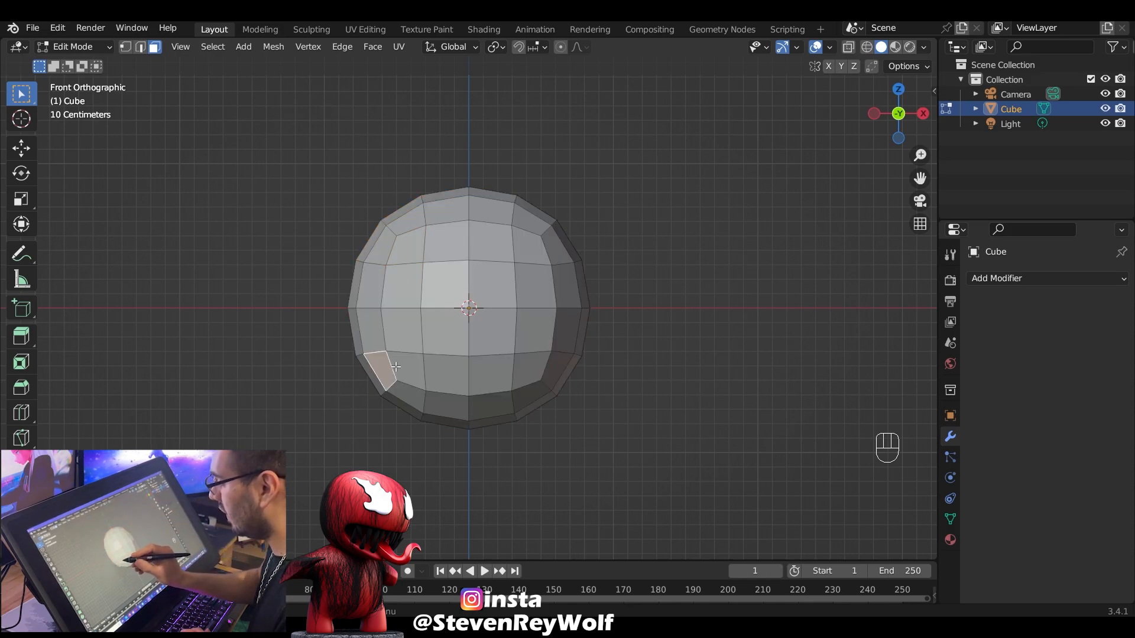
{"action": "left_click", "coordinate": [408, 371], "text": "shift"}
{"action": "left_click", "coordinate": [449, 370], "text": "shift"}
{"action": "left_click", "coordinate": [485, 371], "text": "shift"}
{"action": "left_click", "coordinate": [529, 371], "text": "shift"}
{"action": "left_click", "coordinate": [558, 369], "text": "shift"}
{"action": "left_click", "coordinate": [531, 398], "text": "shift"}
{"action": "left_click", "coordinate": [489, 406], "text": "shift"}
{"action": "left_click", "coordinate": [408, 396], "text": "shift"}
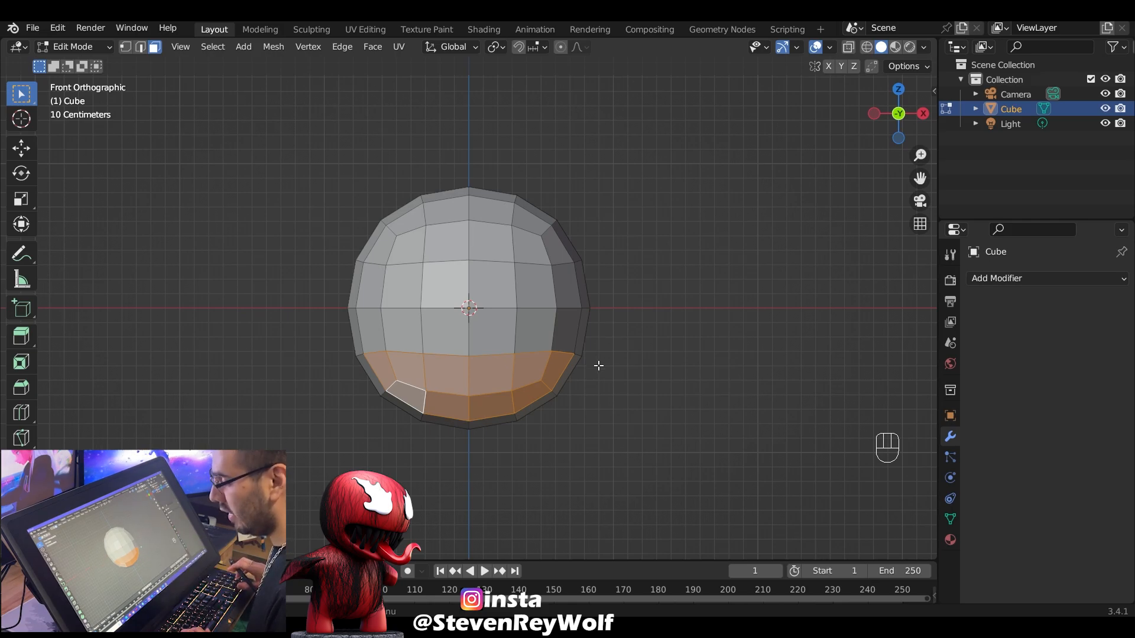
{"action": "key", "text": "KP_3"}
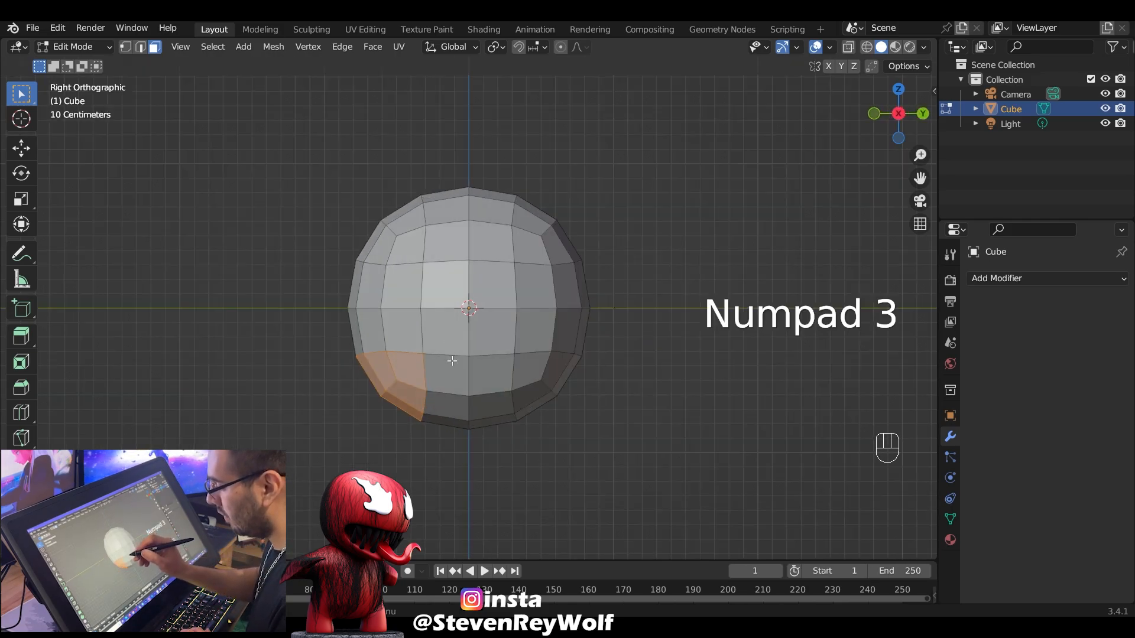
{"action": "key", "text": "e"}
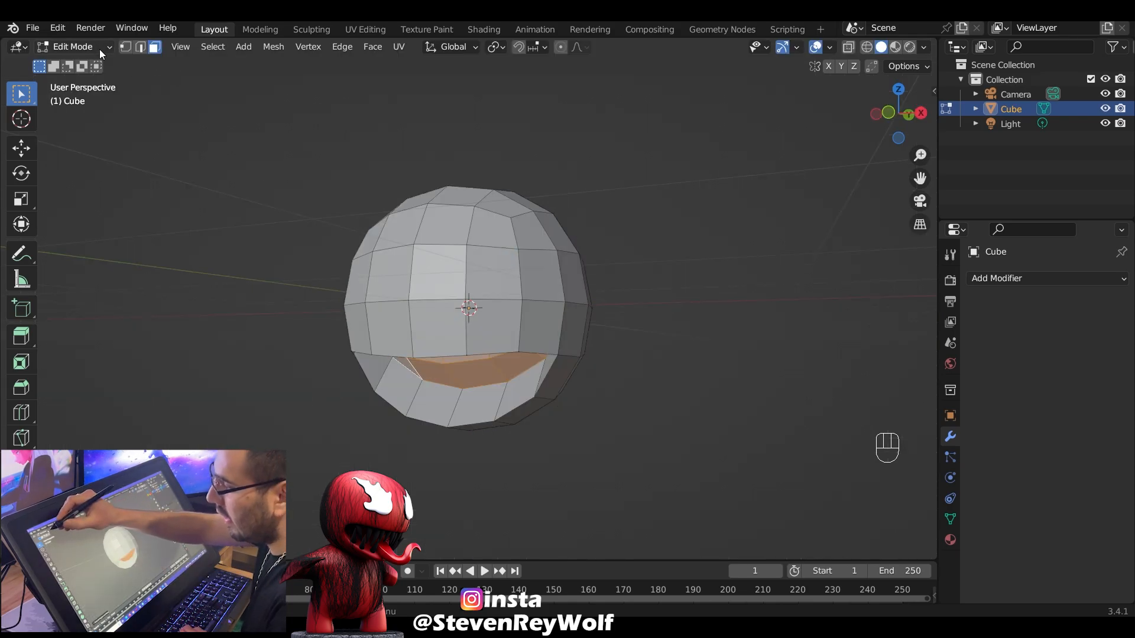
Return to Object Mode, then add a level 2 Subdivision modifier to the head and apply it
{"action": "left_click", "coordinate": [99, 49]}
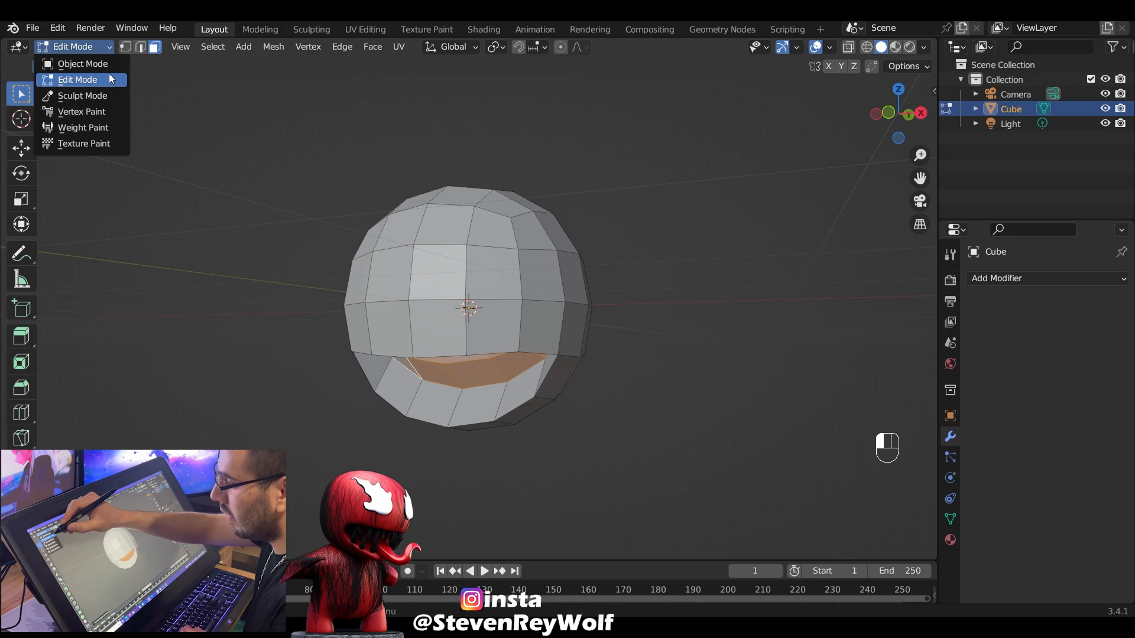
{"action": "left_click", "coordinate": [109, 64]}
{"action": "key", "text": "ctrl+2"}
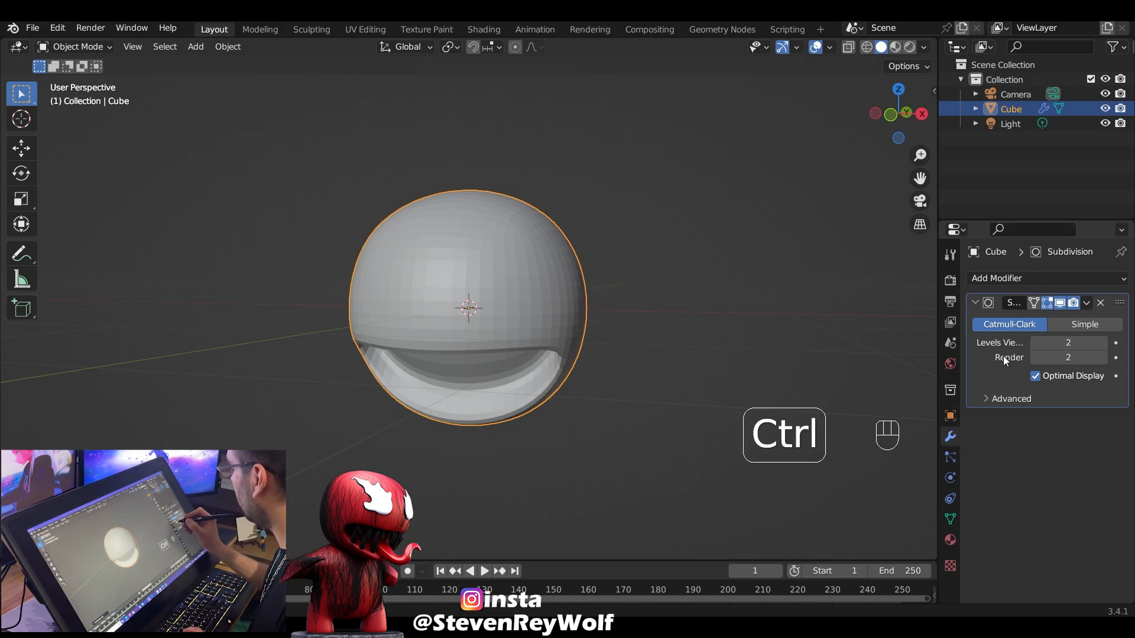
{"action": "key", "text": "ctrl+a"}
Enter Sculpt Mode on the head in front view and turn on X-axis mirror symmetry
{"action": "left_click", "coordinate": [103, 49]}
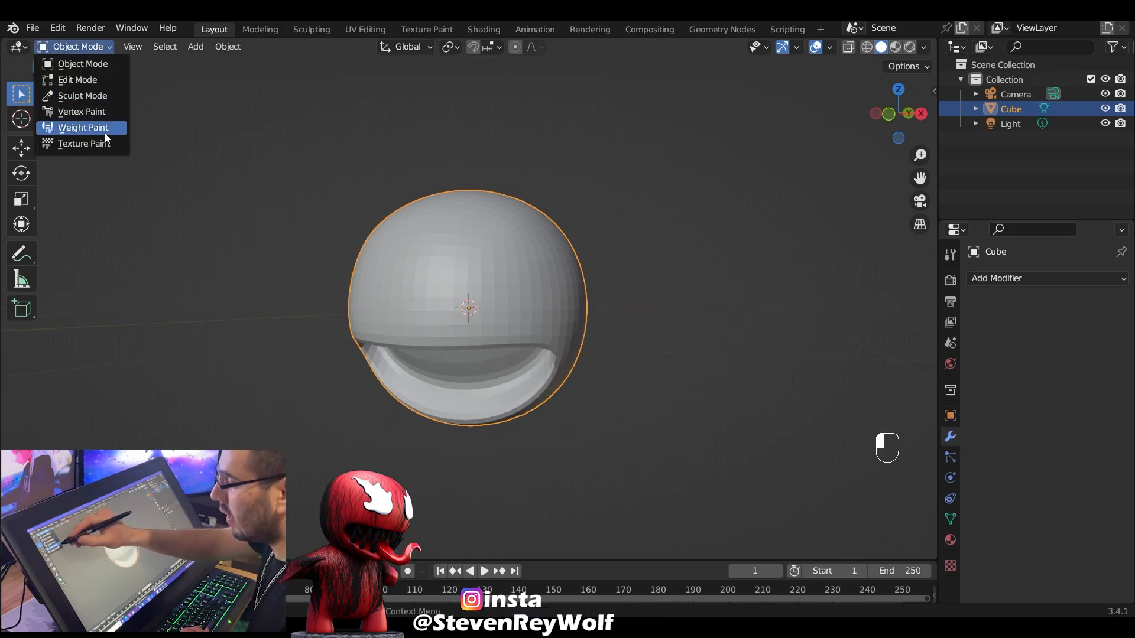
{"action": "left_click", "coordinate": [97, 96]}
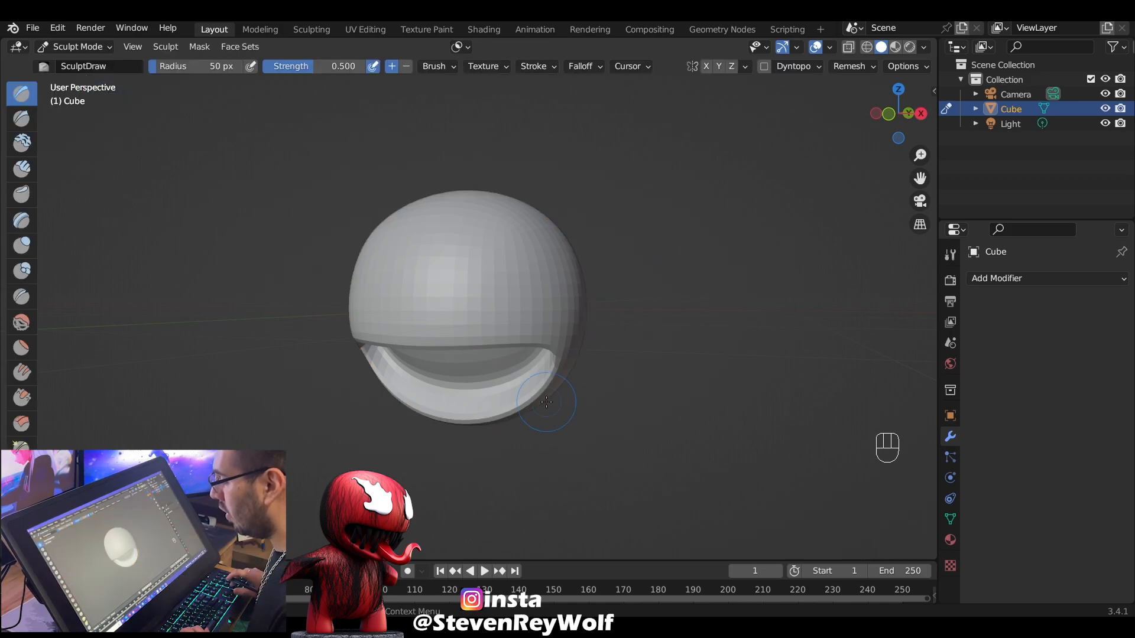
{"action": "key", "text": "KP_1"}
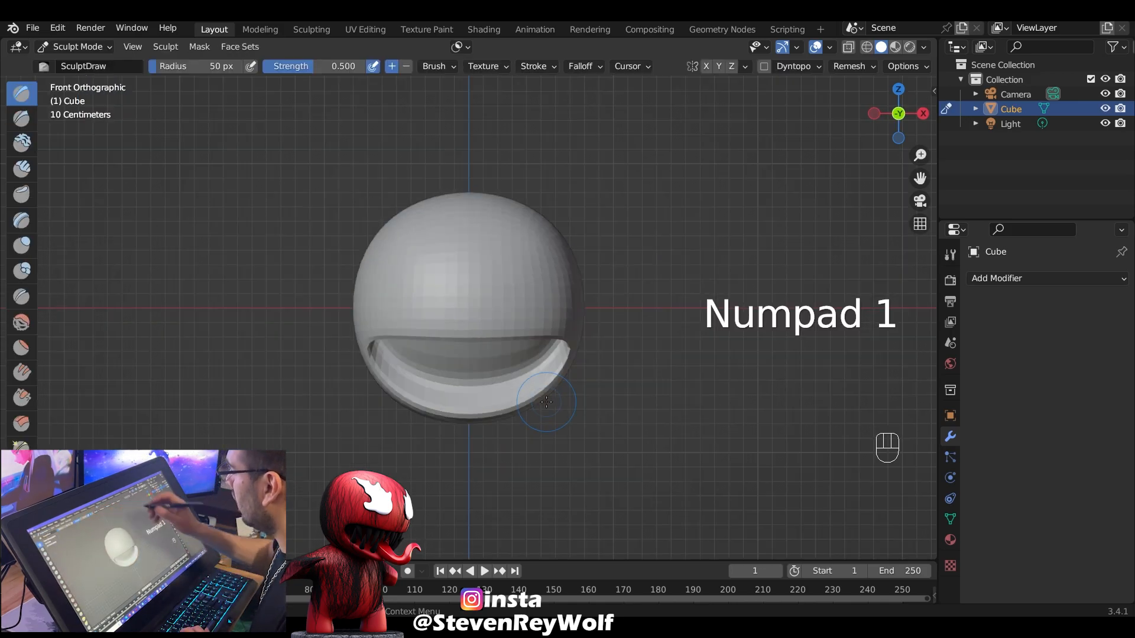
{"action": "left_click", "coordinate": [707, 66]}
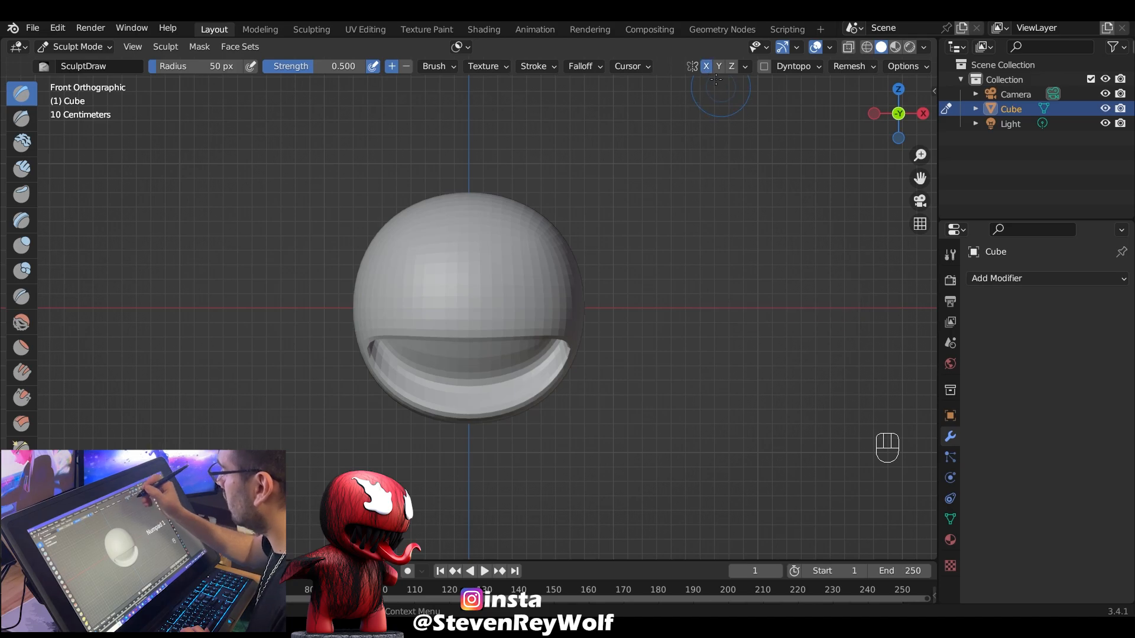
Push the top of the head down into a flatter dome using the Grab brush at a 328 px radius
{"action": "left_click_drag", "start_coordinate": [38, 240], "coordinate": [171, 240]}
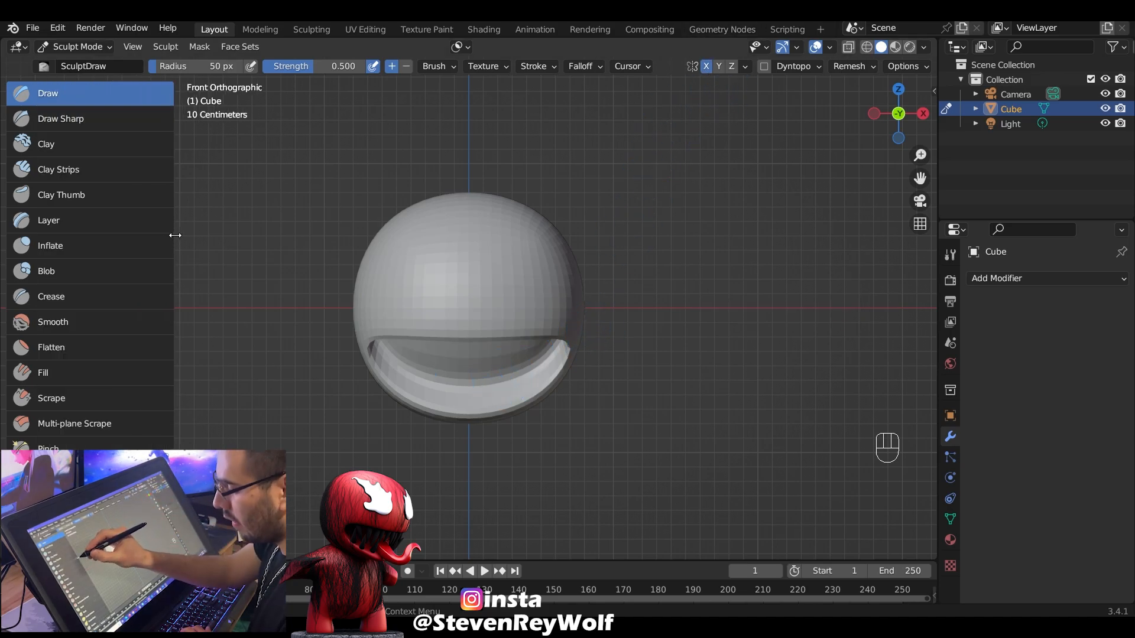
{"action": "left_click", "coordinate": [101, 479]}
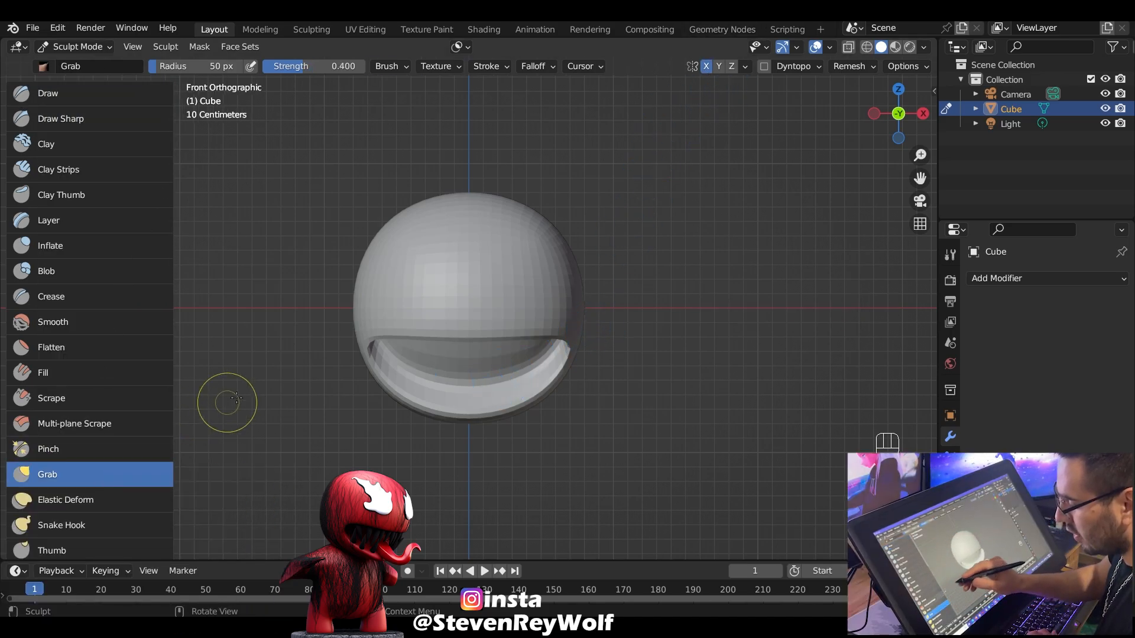
{"action": "key", "text": "f"}
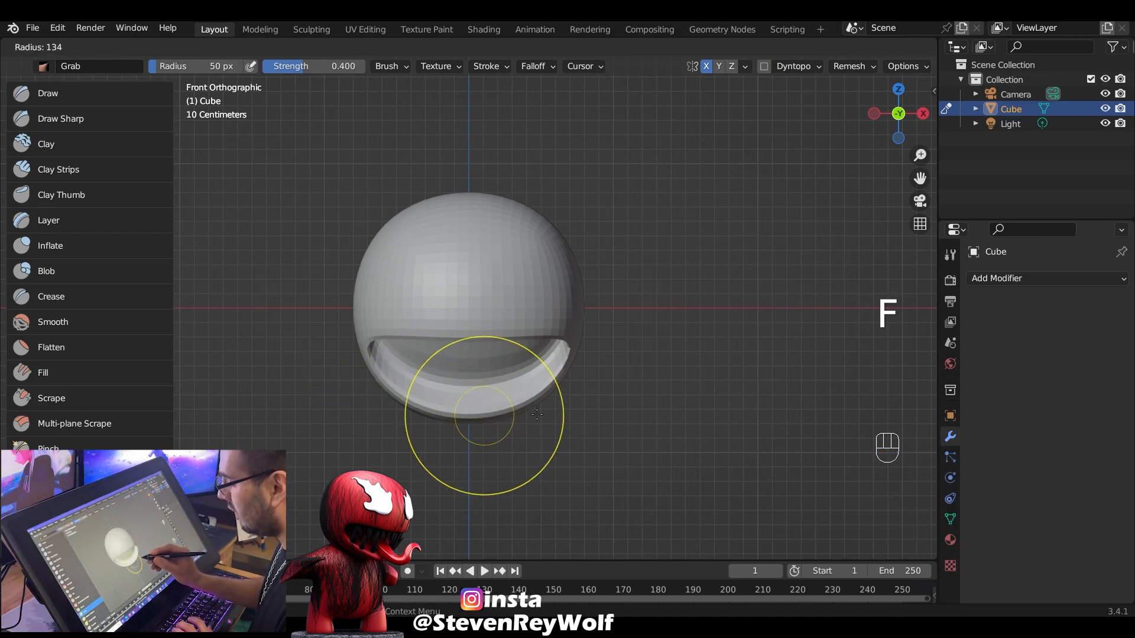
{"action": "left_click", "coordinate": [586, 412]}
{"action": "left_click_drag", "start_coordinate": [469, 192], "coordinate": [470, 225]}
{"action": "key", "text": "ctrl+z"}
{"action": "key", "text": "f"}
{"action": "left_click", "coordinate": [471, 190]}
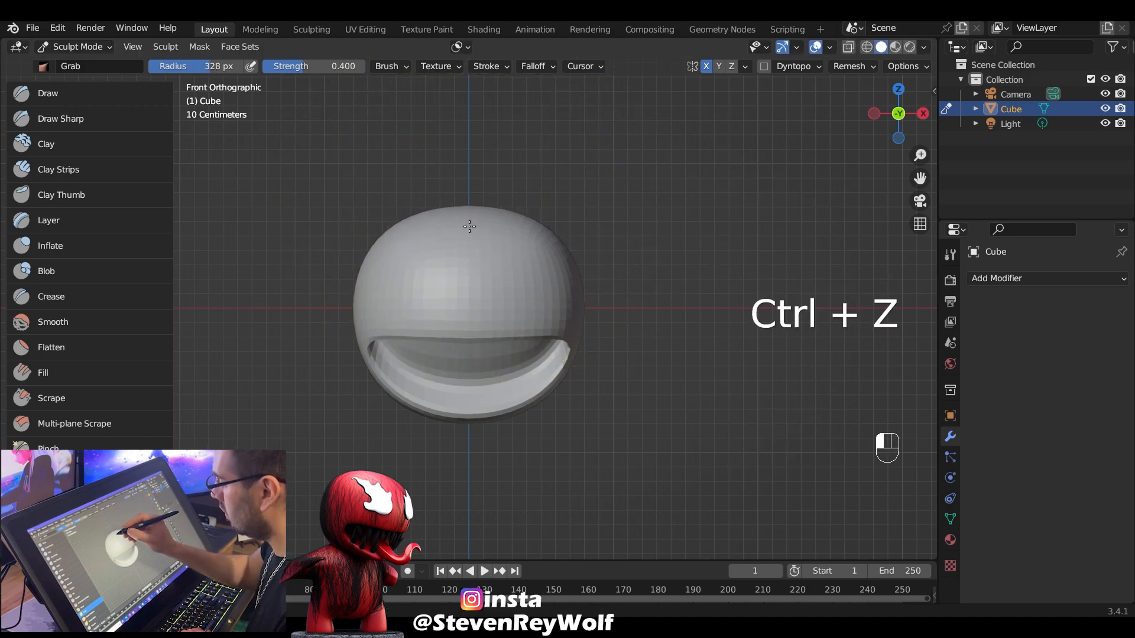
Pull the lower jaw forward into a protruding chin using the Snake Hook brush at a 159 px radius
{"action": "mouse_move", "coordinate": [710, 255]}
{"action": "middle_mouse_down"}
{"action": "mouse_move", "coordinate": [490, 283]}
{"action": "mouse_move", "coordinate": [506, 301]}
{"action": "mouse_move", "coordinate": [630, 251]}
{"action": "mouse_move", "coordinate": [564, 309]}
{"action": "mouse_move", "coordinate": [558, 300]}
{"action": "middle_mouse_up"}
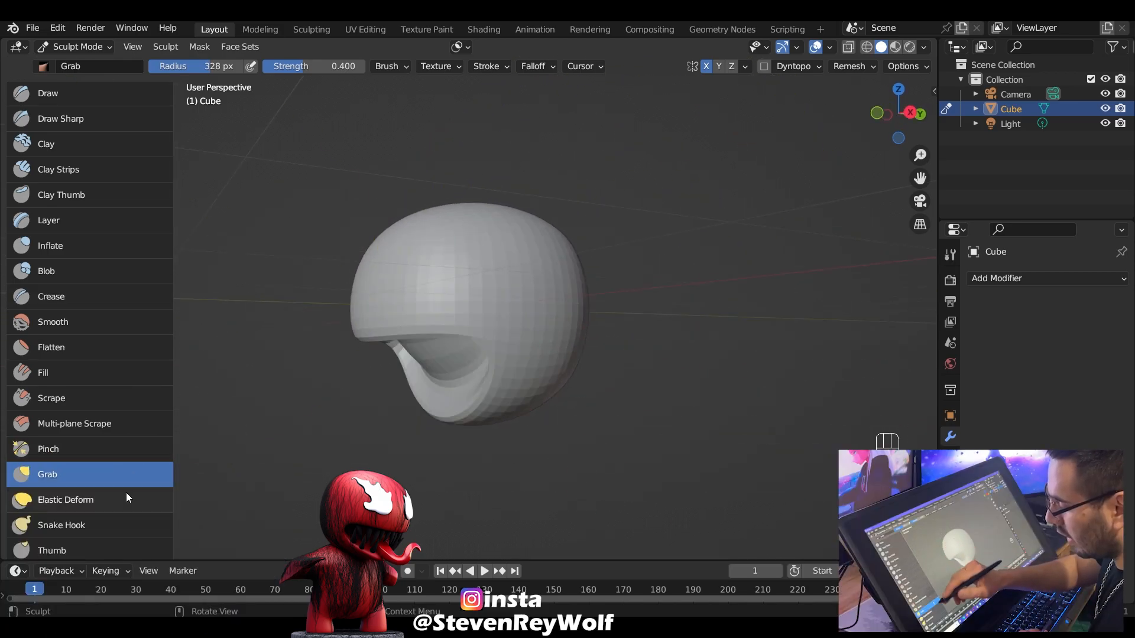
{"action": "middle_click_drag", "start_coordinate": [126, 492], "coordinate": [134, 377]}
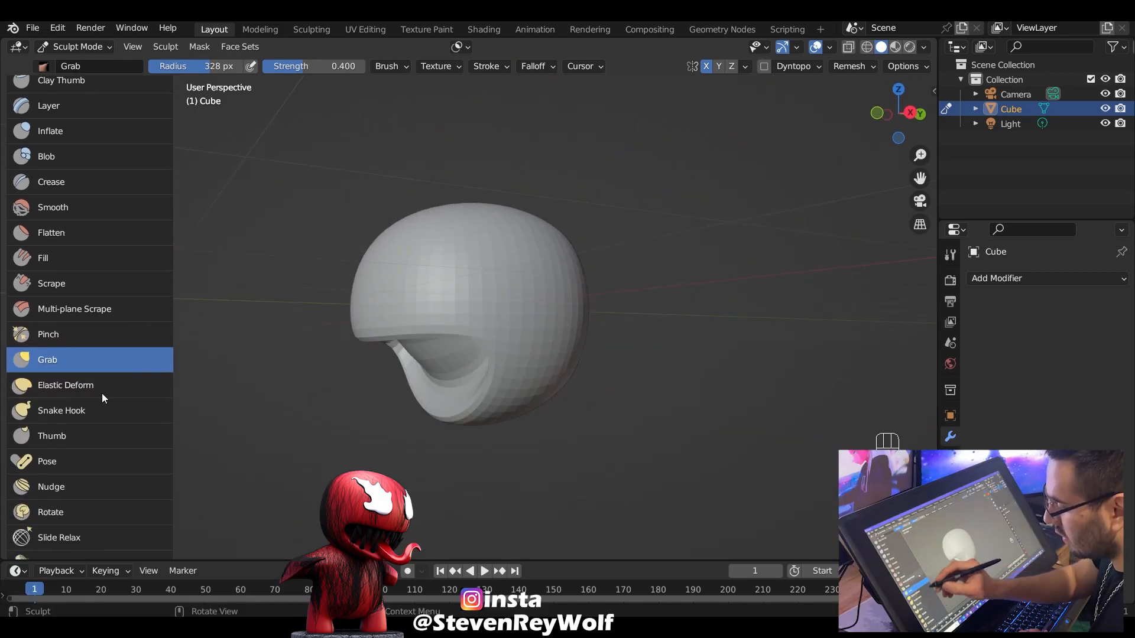
{"action": "left_click", "coordinate": [130, 405]}
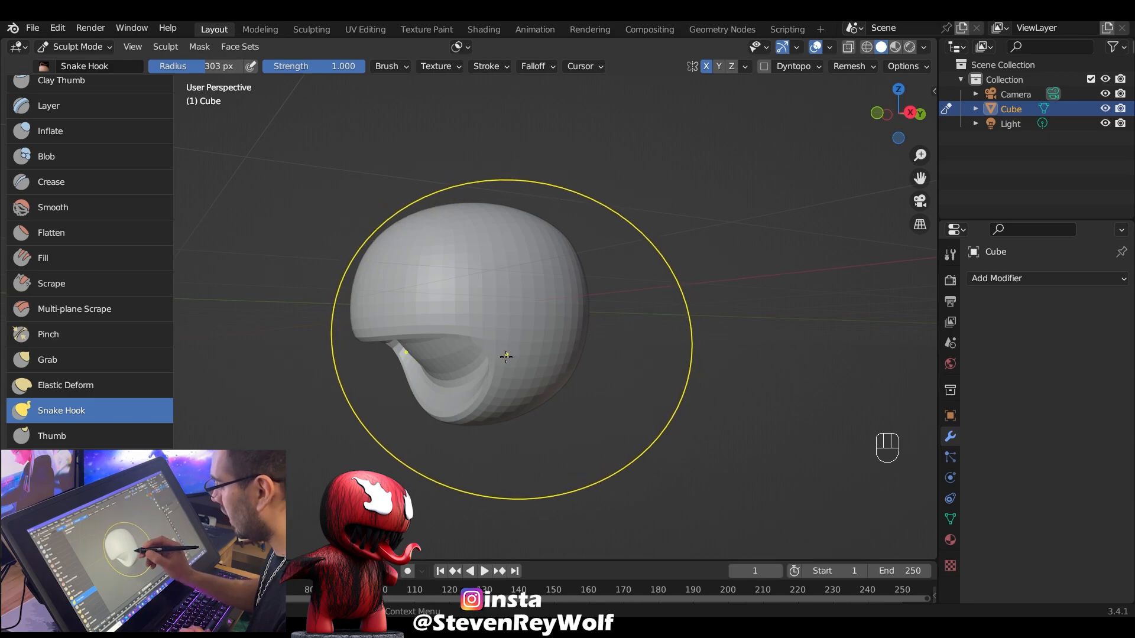
{"action": "key", "text": "f"}
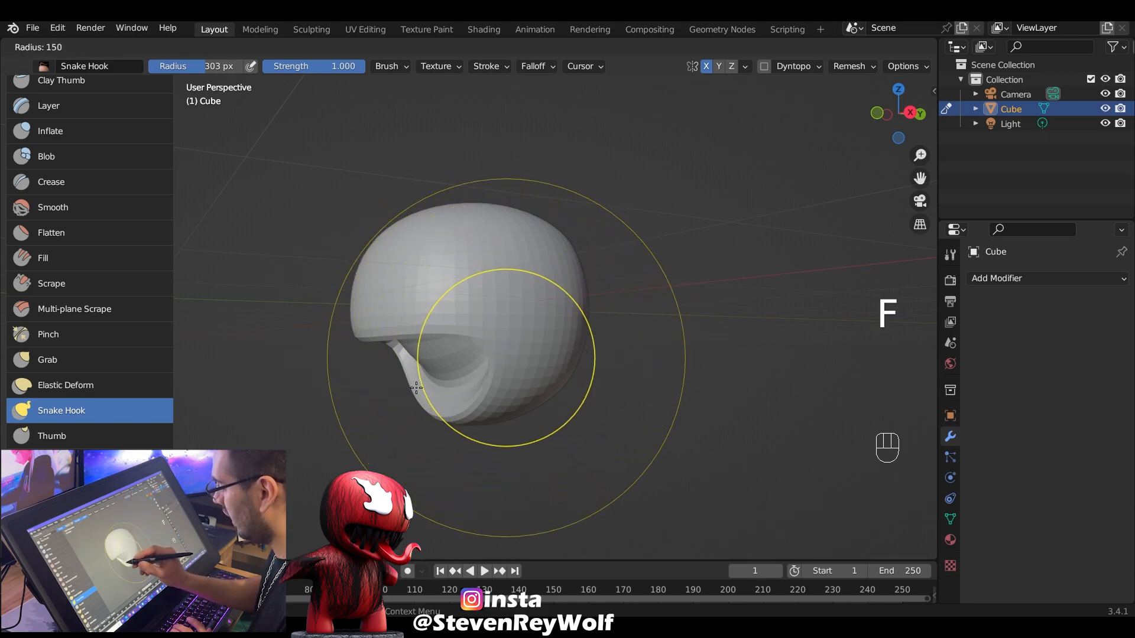
{"action": "left_click", "coordinate": [417, 388]}
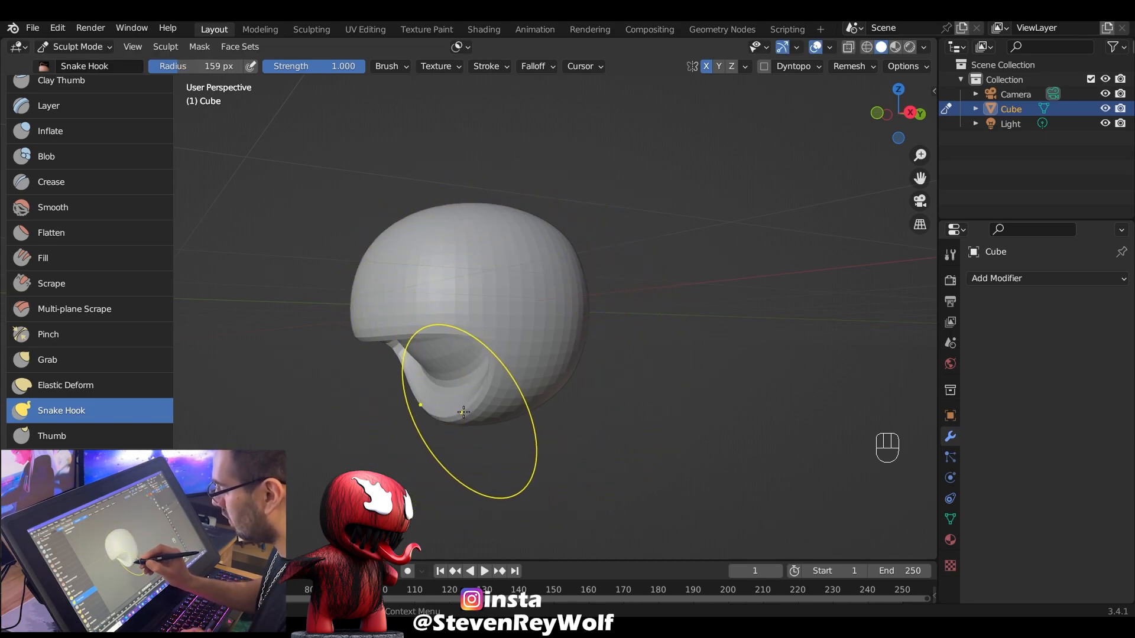
{"action": "left_click_drag", "start_coordinate": [471, 412], "coordinate": [423, 415]}
{"action": "middle_click_drag", "start_coordinate": [460, 405], "coordinate": [427, 401]}
{"action": "key", "text": "ctrl+z"}
{"action": "left_click_drag", "start_coordinate": [435, 408], "coordinate": [381, 417]}
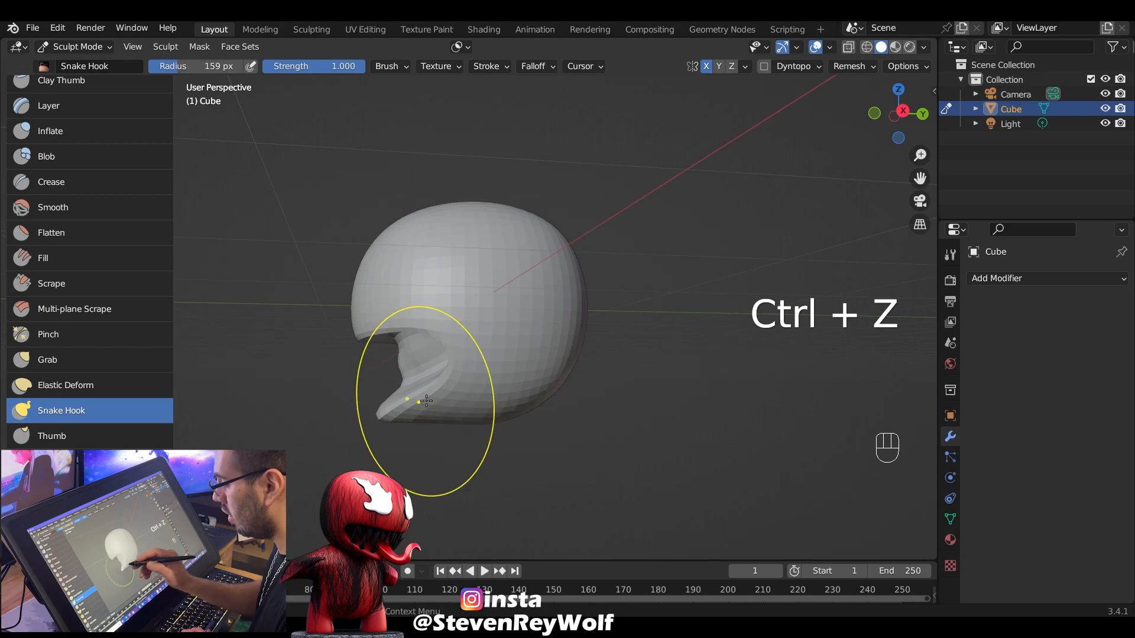
{"action": "middle_click_drag", "start_coordinate": [419, 400], "coordinate": [582, 394]}
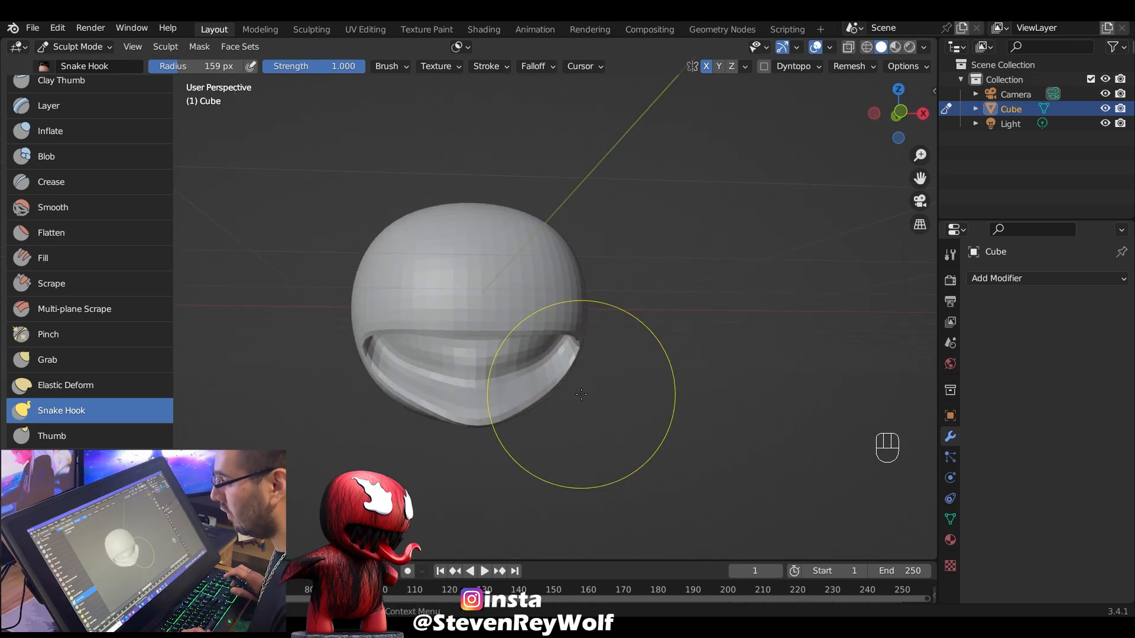
Push the sides of the head inward symmetrically using the Grab brush at a 238 px radius
{"action": "key", "text": "KP_1"}
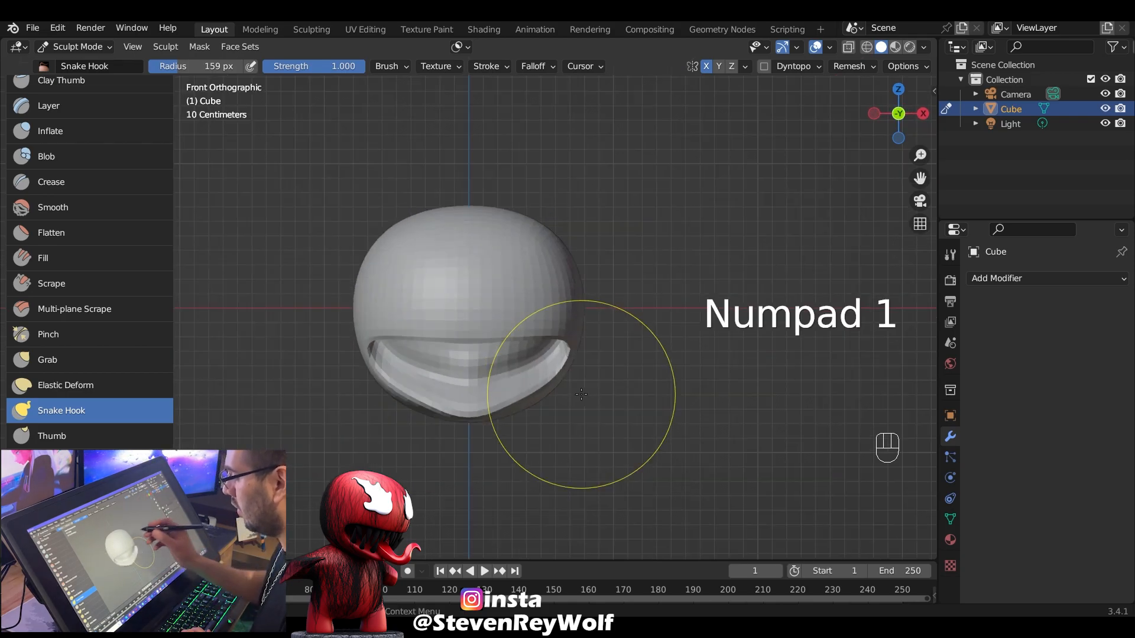
{"action": "left_click", "coordinate": [126, 361]}
{"action": "key", "text": "f"}
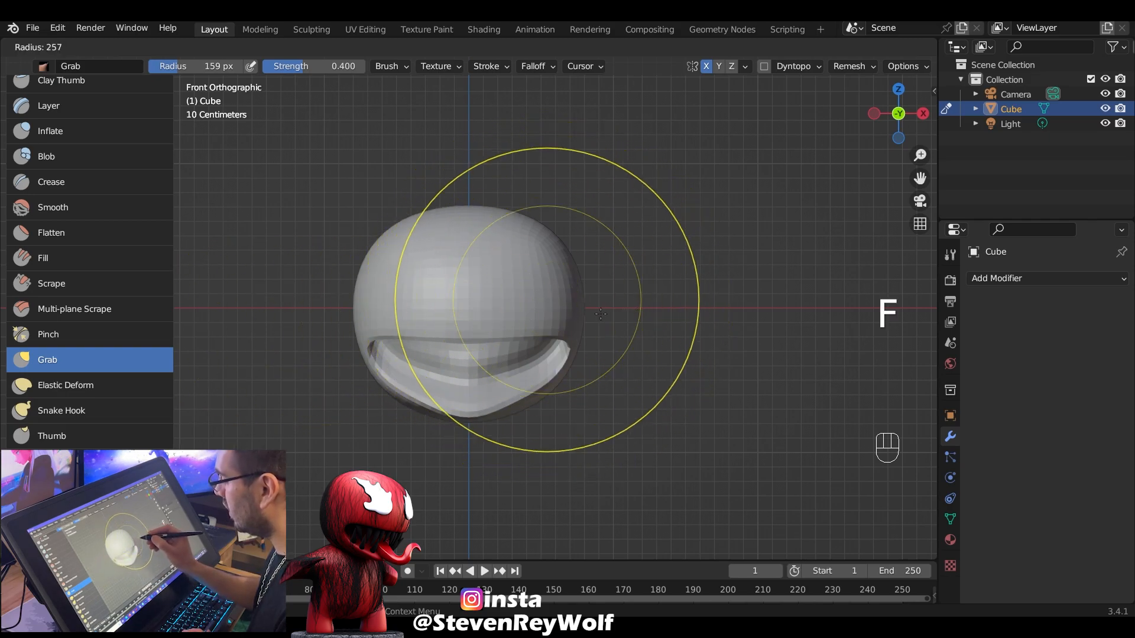
{"action": "left_click", "coordinate": [616, 312]}
{"action": "left_click_drag", "start_coordinate": [579, 310], "coordinate": [529, 313]}
{"action": "middle_click_drag", "start_coordinate": [655, 319], "coordinate": [535, 326]}
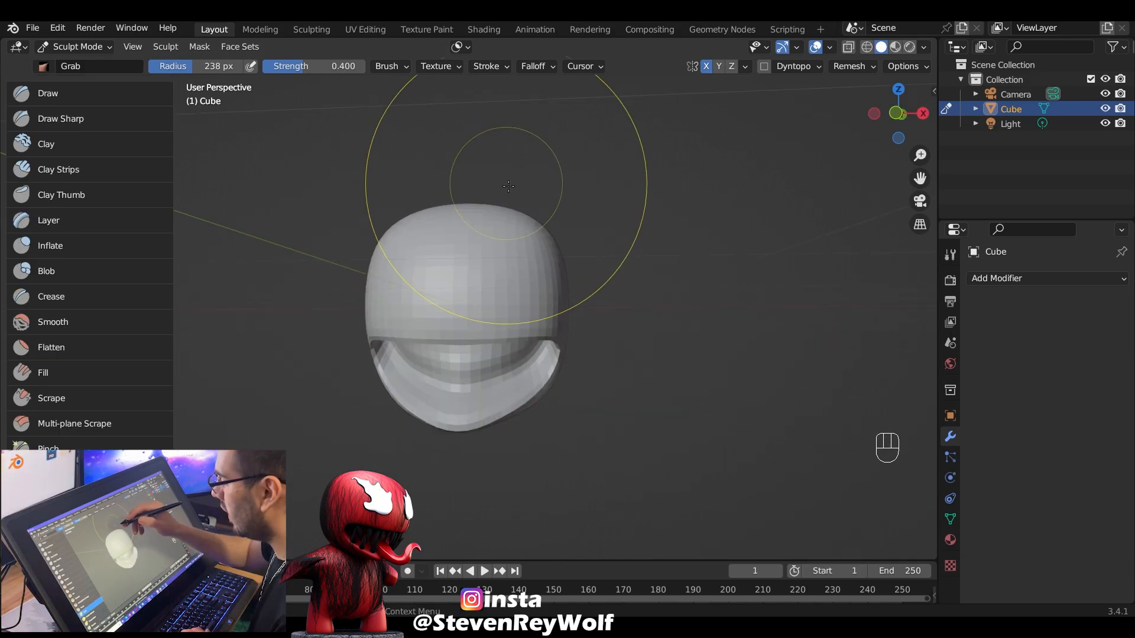
{"action": "middle_click_drag", "start_coordinate": [506, 182], "coordinate": [512, 208]}
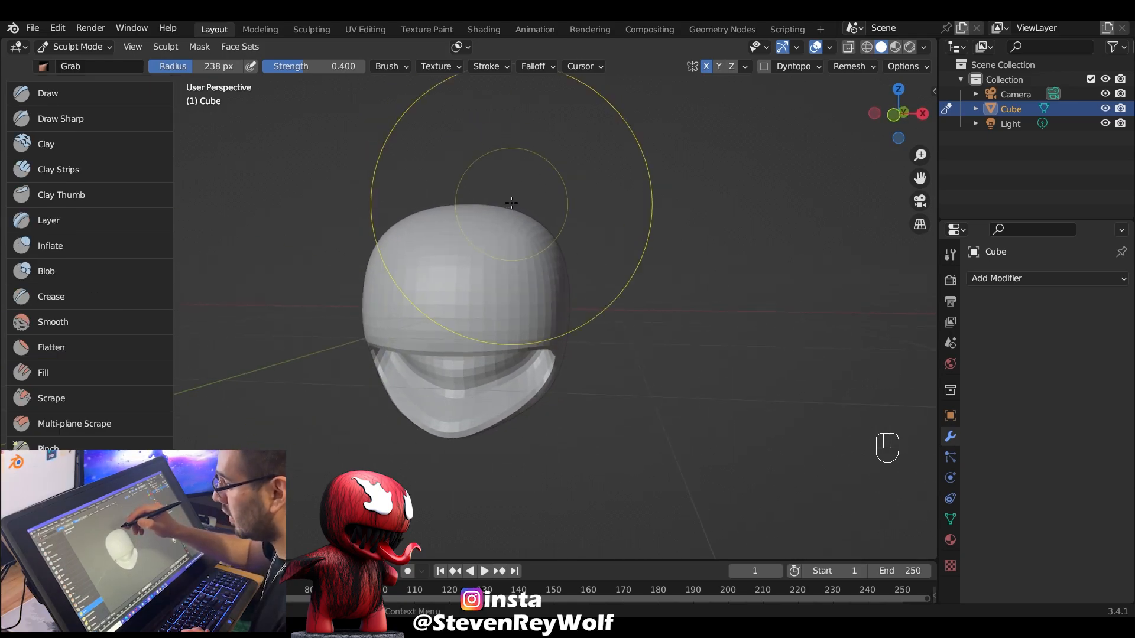
Return to Object Mode, add a level 2 Subdivision modifier to the head and shade it smooth
{"action": "left_click", "coordinate": [102, 44]}
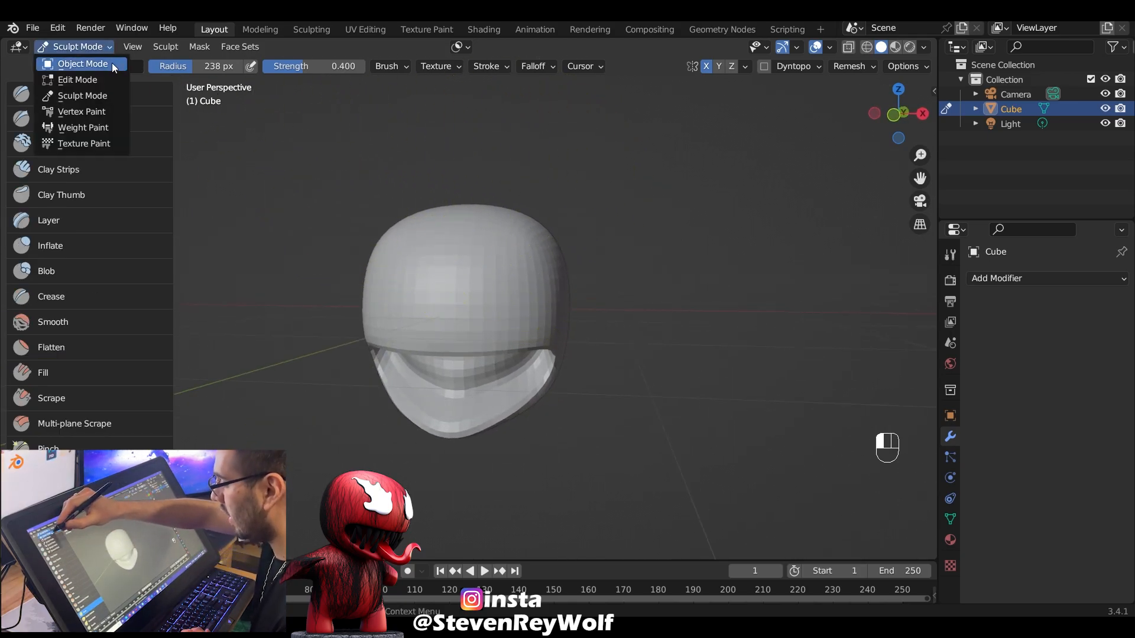
{"action": "left_click", "coordinate": [112, 62]}
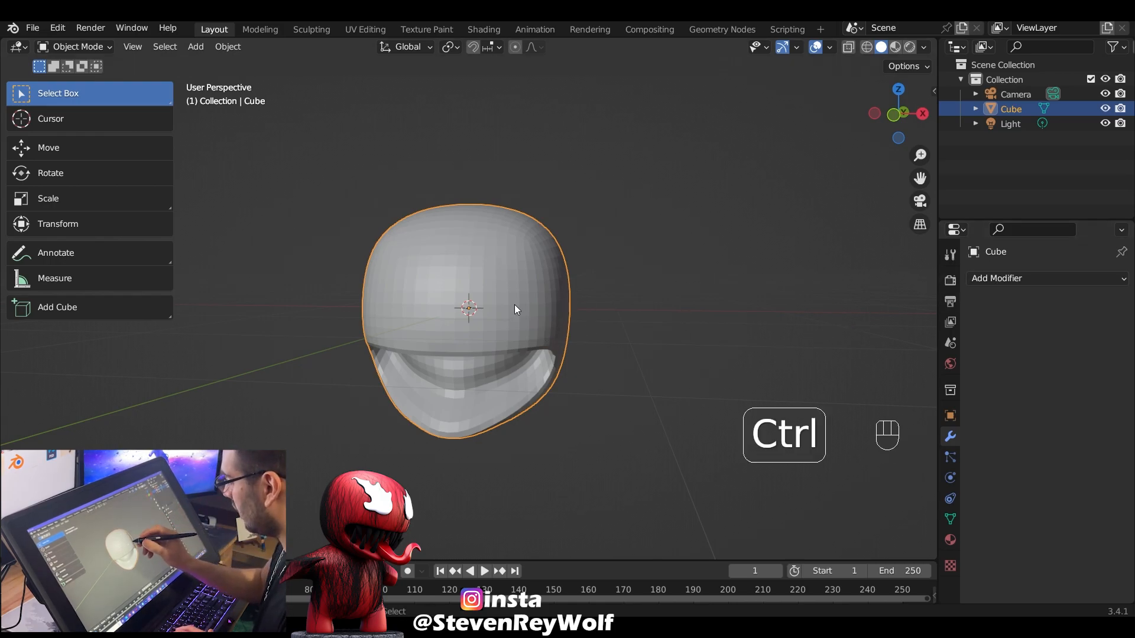
{"action": "key", "text": "ctrl+2"}
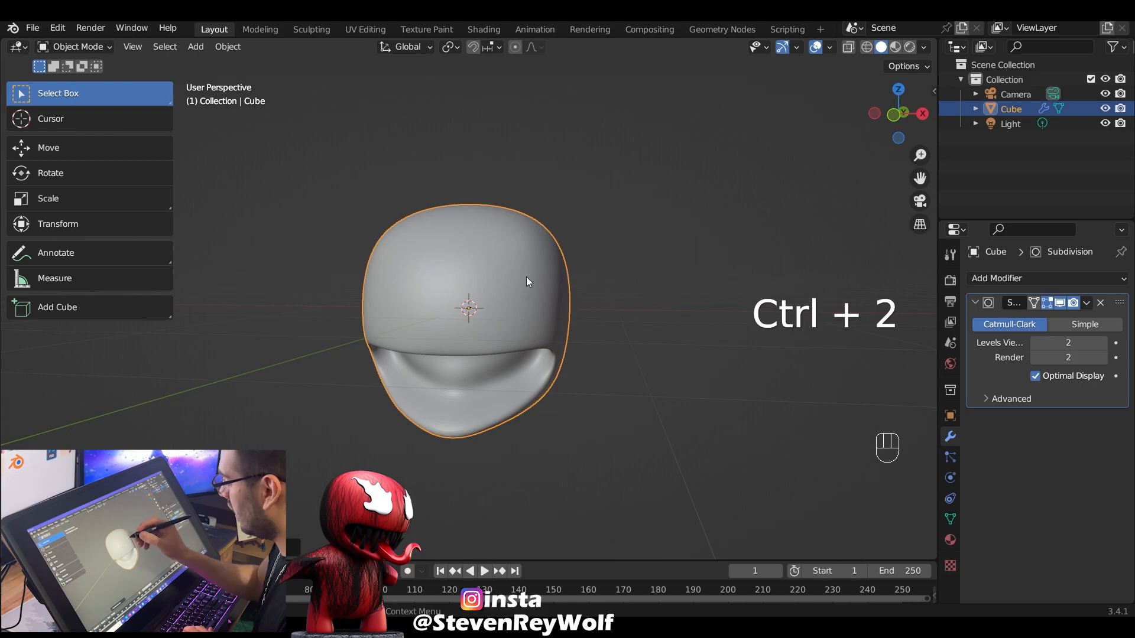
{"action": "right_click", "coordinate": [536, 299]}
{"action": "middle_click_drag", "start_coordinate": [581, 282], "coordinate": [620, 290]}
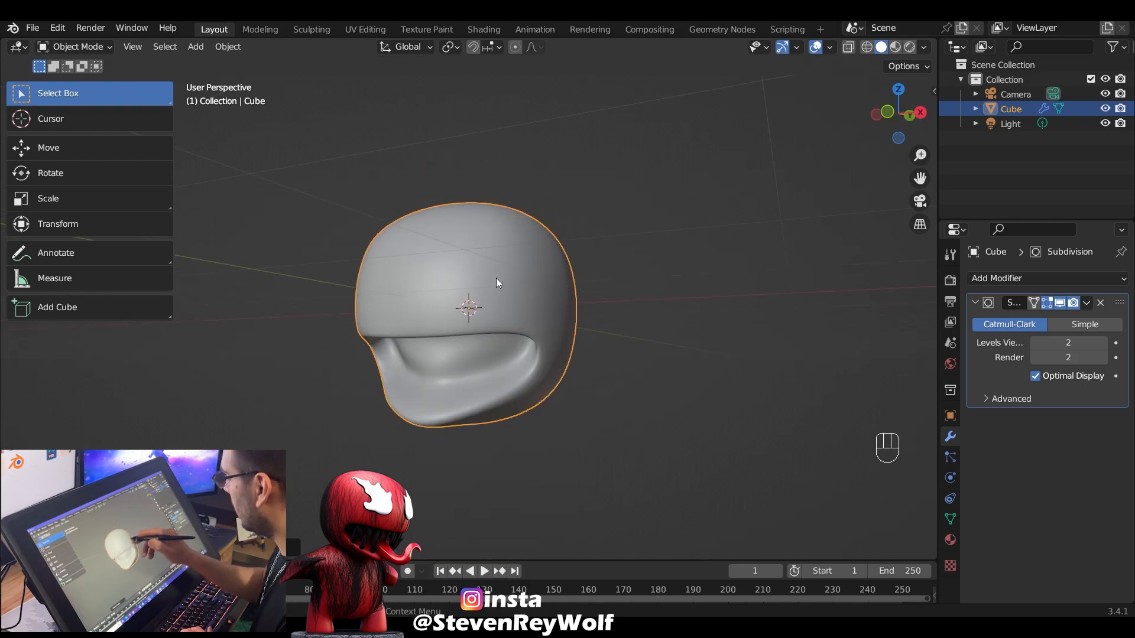
{"action": "scroll", "coordinate": [633, 293], "scroll_direction": "down", "scroll_amount": 2}
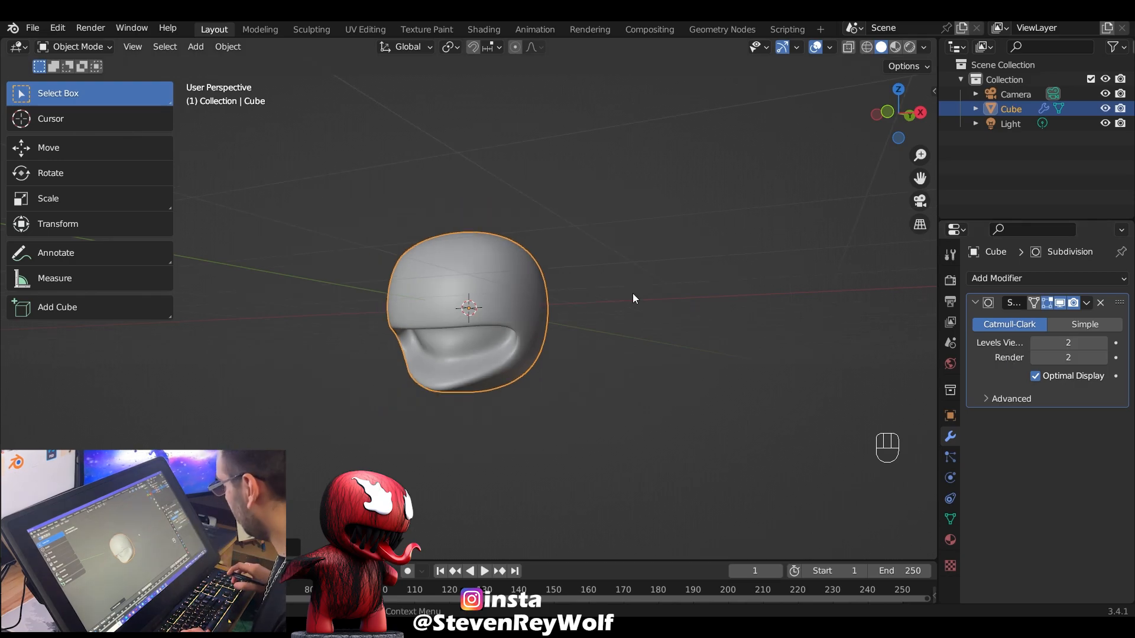
{"action": "key", "text": "KP_1"}
{"action": "middle_click_drag", "start_coordinate": [598, 261], "coordinate": [580, 231], "text": "ctrl"}
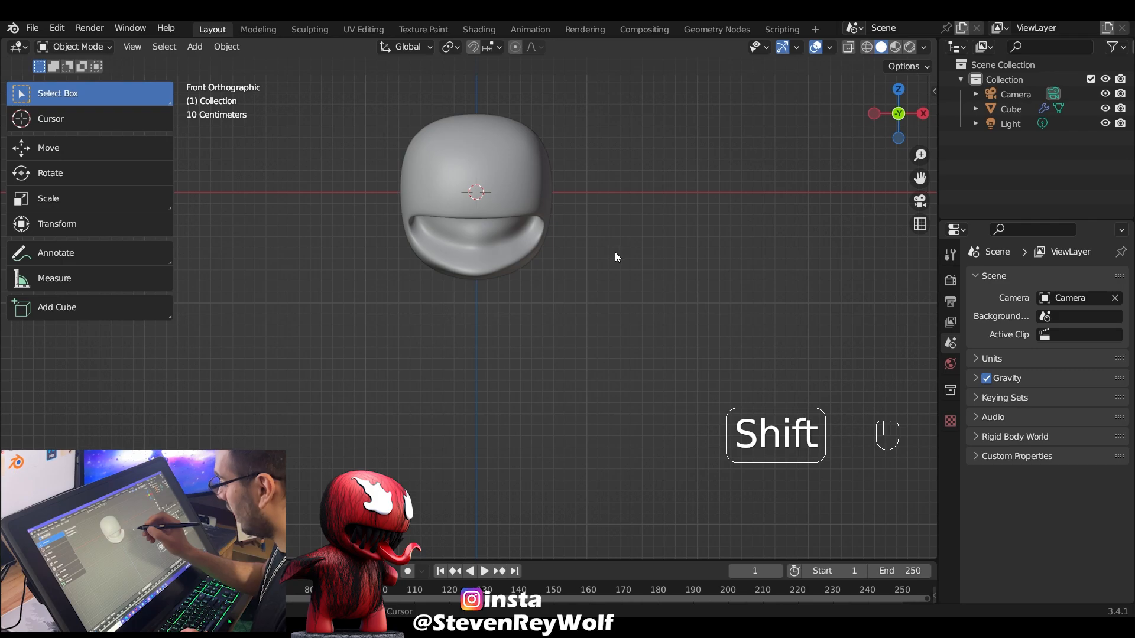
Add a cube mesh and move it about 2 m down along Z, below the head, as the body
{"action": "key", "text": "shift+a"}
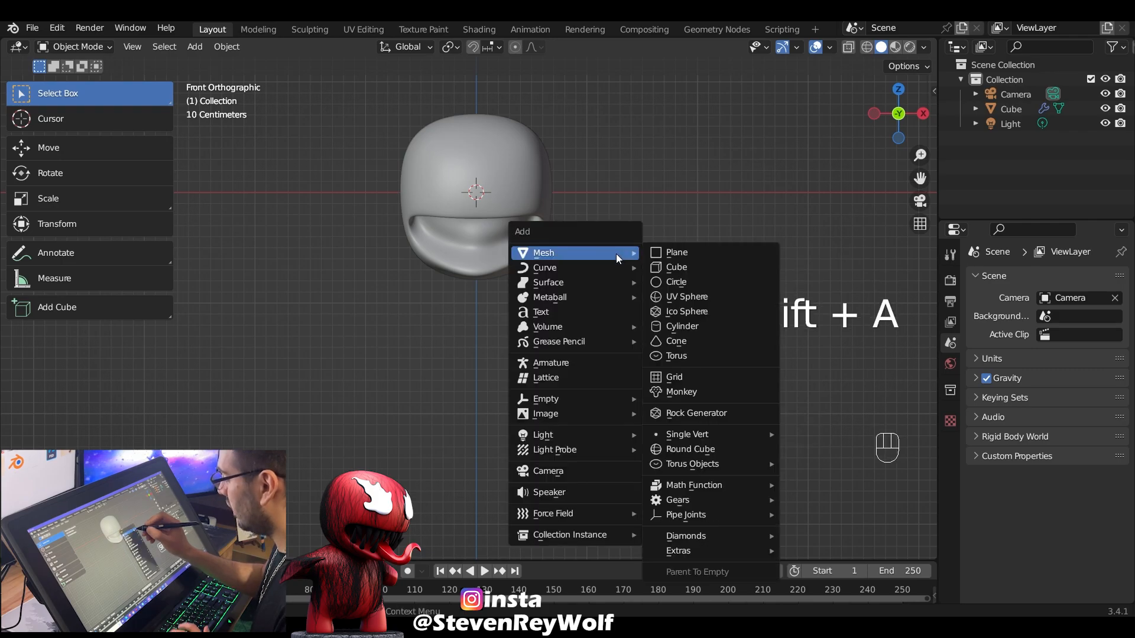
{"action": "left_click", "coordinate": [715, 266]}
{"action": "scroll", "coordinate": [706, 197], "scroll_direction": "down", "scroll_amount": 1}
{"action": "key", "text": "g"}
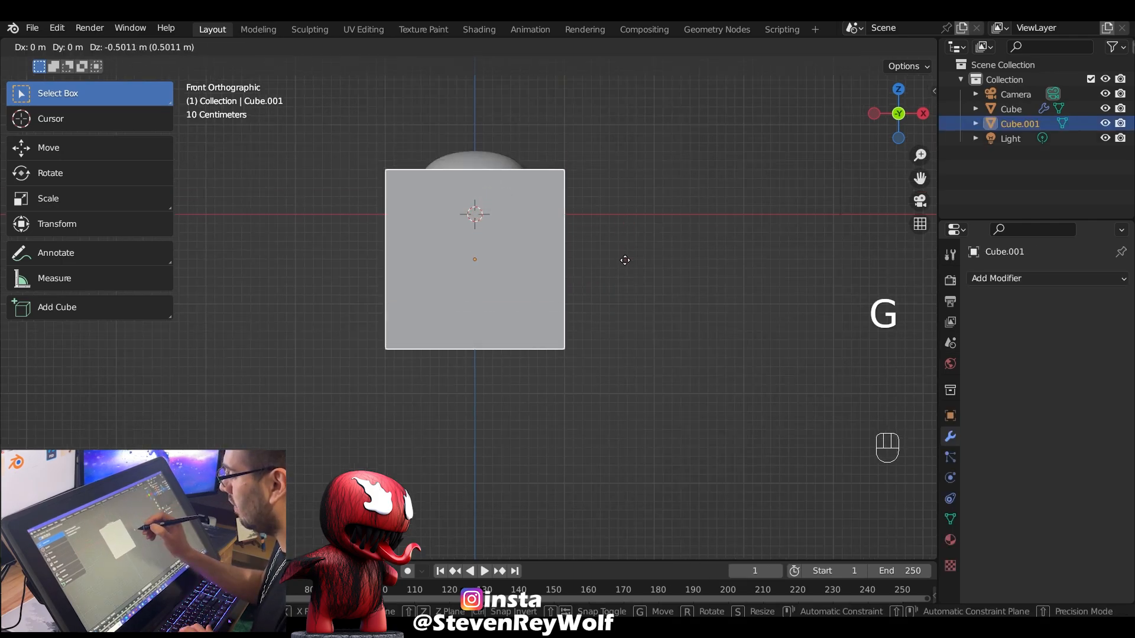
{"action": "key", "text": "z"}
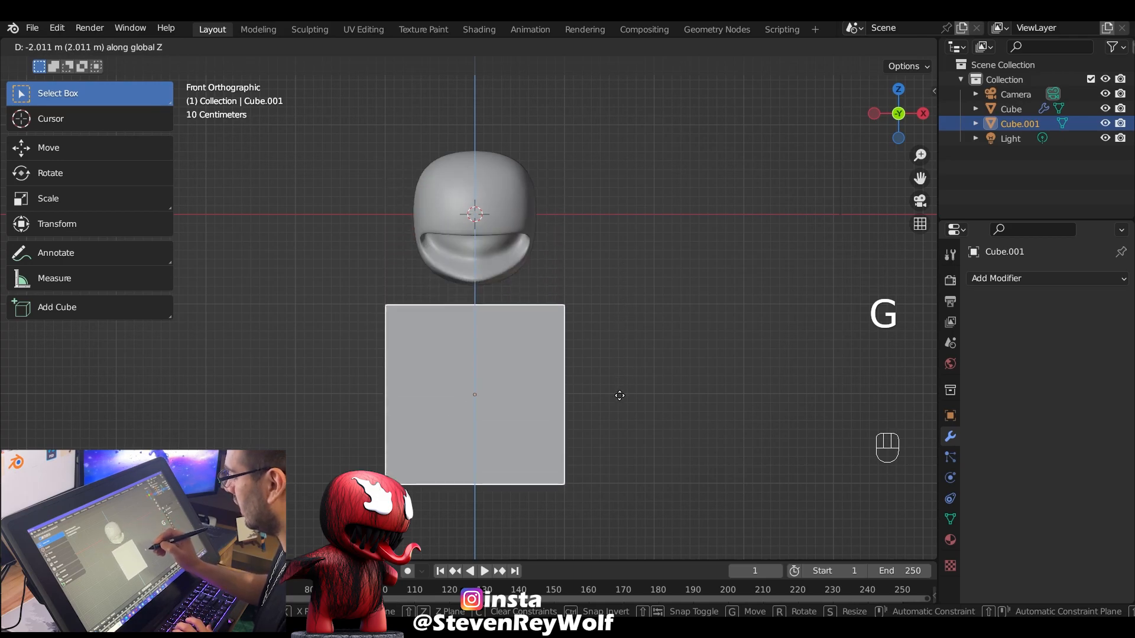
{"action": "left_click", "coordinate": [625, 389]}
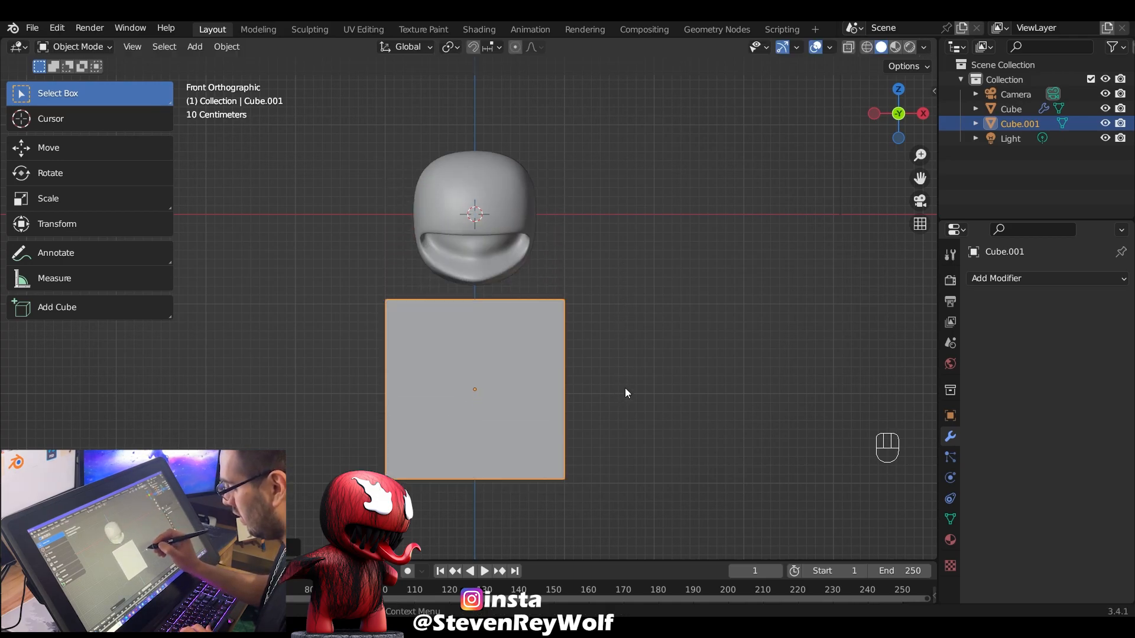
Add a level 2 Subdivision modifier to the body cube and apply it
{"action": "key", "text": "ctrl+2"}
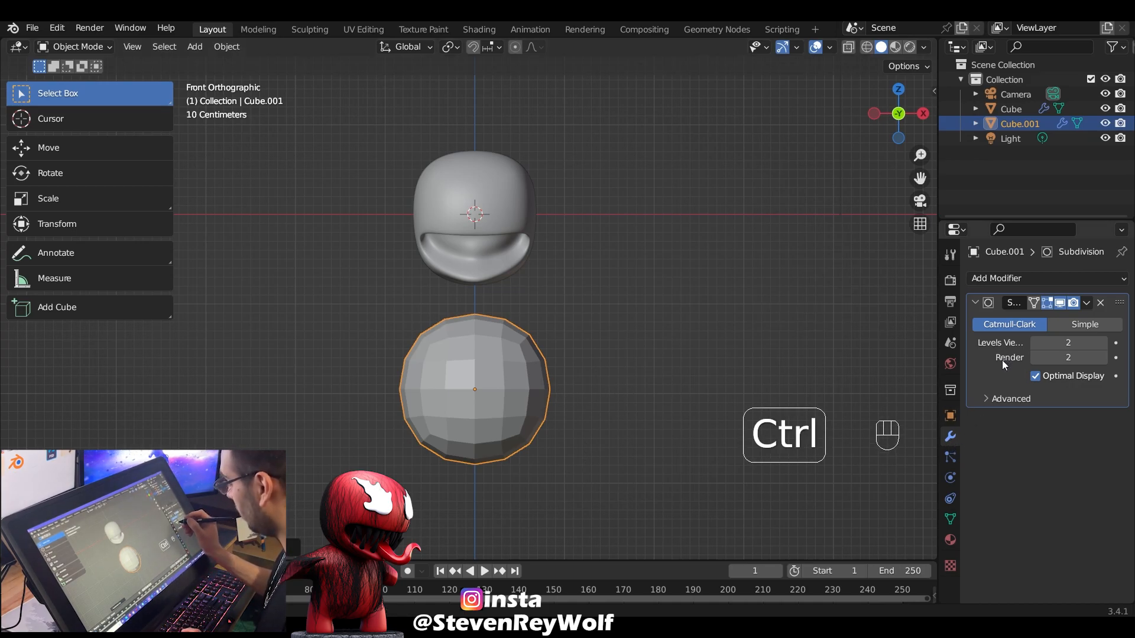
{"action": "key", "text": "ctrl+a"}
{"action": "scroll", "coordinate": [453, 470], "scroll_direction": "up", "scroll_amount": 1}
In Edit Mode, delete the faces of the body's negative X half, using X-Ray to select through the mesh
{"action": "left_click", "coordinate": [109, 47]}
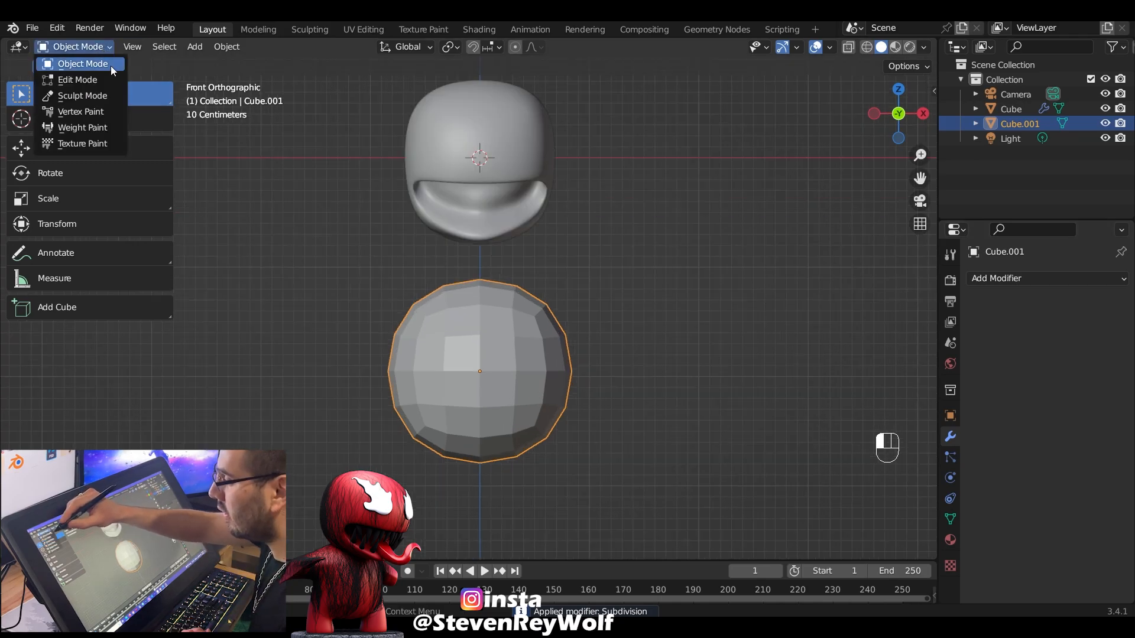
{"action": "left_click", "coordinate": [109, 74]}
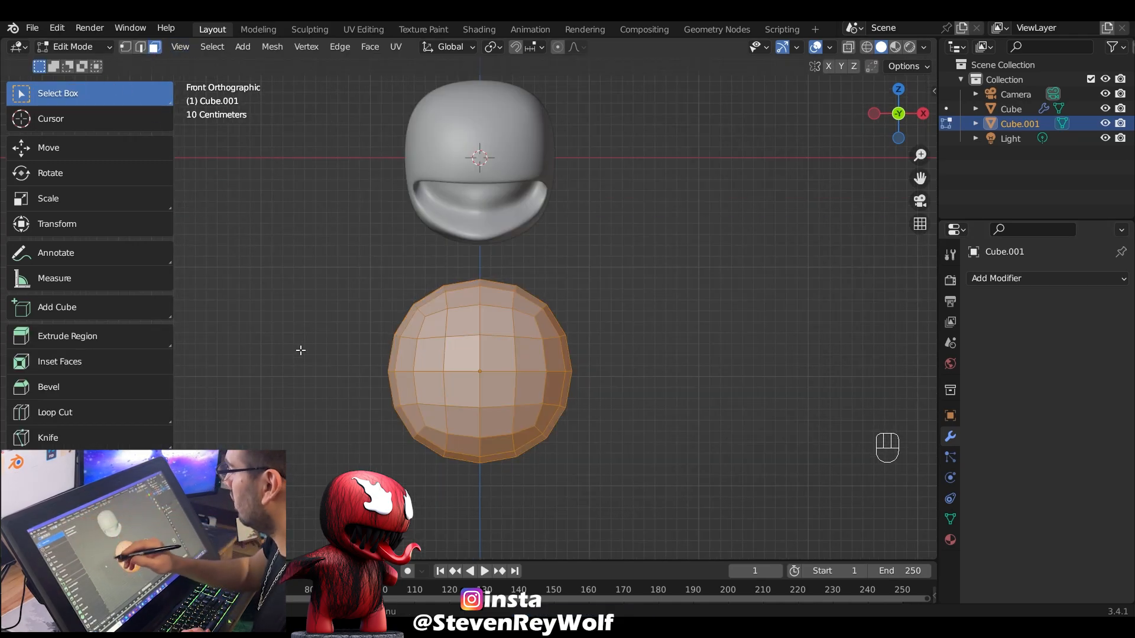
{"action": "left_click", "coordinate": [848, 47]}
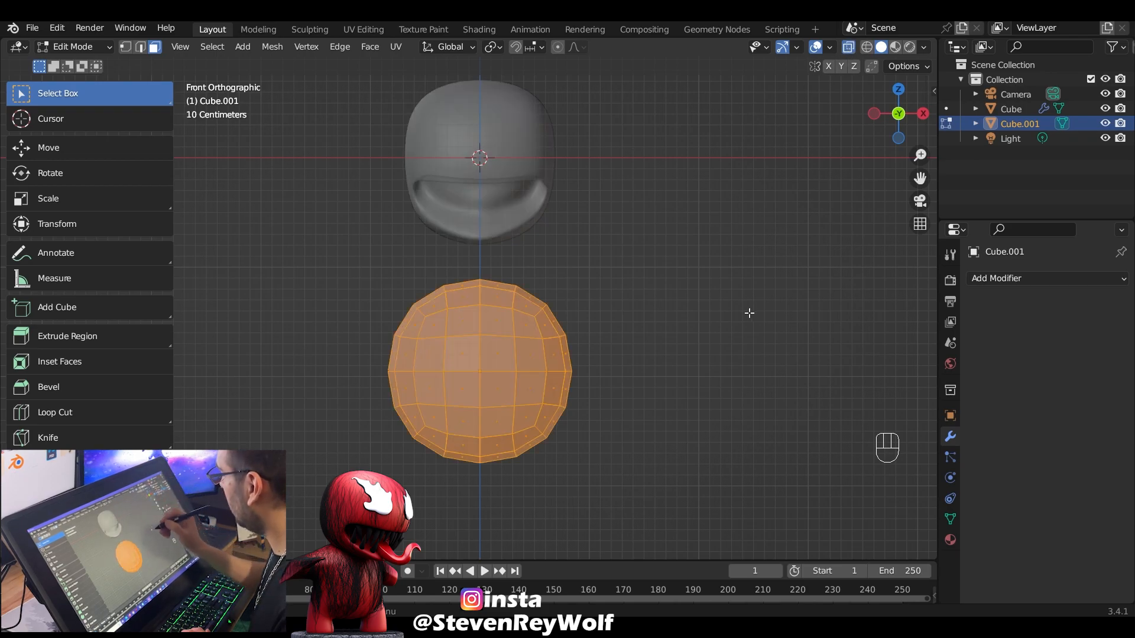
{"action": "left_click_drag", "start_coordinate": [290, 201], "coordinate": [473, 502]}
{"action": "key", "text": "x"}
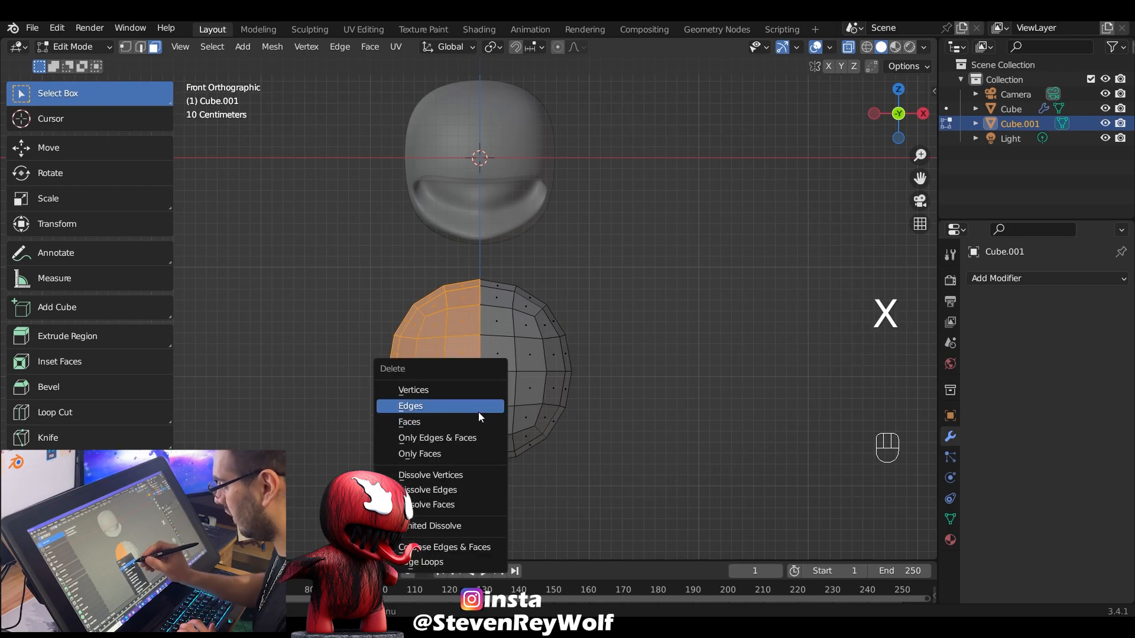
{"action": "left_click", "coordinate": [472, 422]}
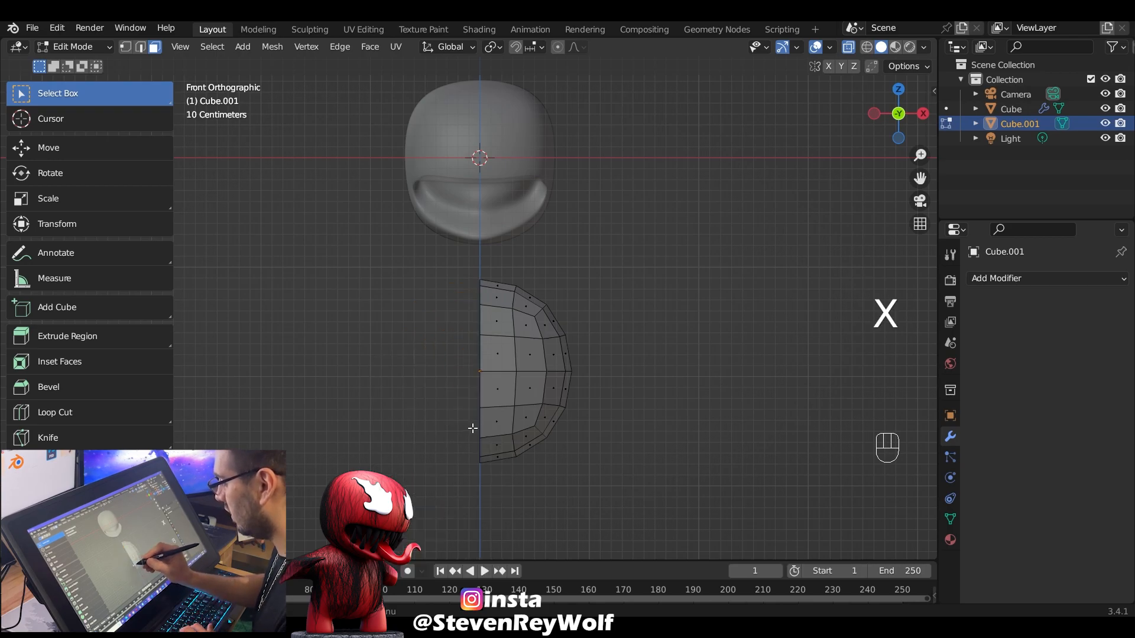
{"action": "left_click", "coordinate": [849, 49]}
Add a Mirror modifier on the X axis to the body half, with Clipping enabled
{"action": "left_click", "coordinate": [1016, 279]}
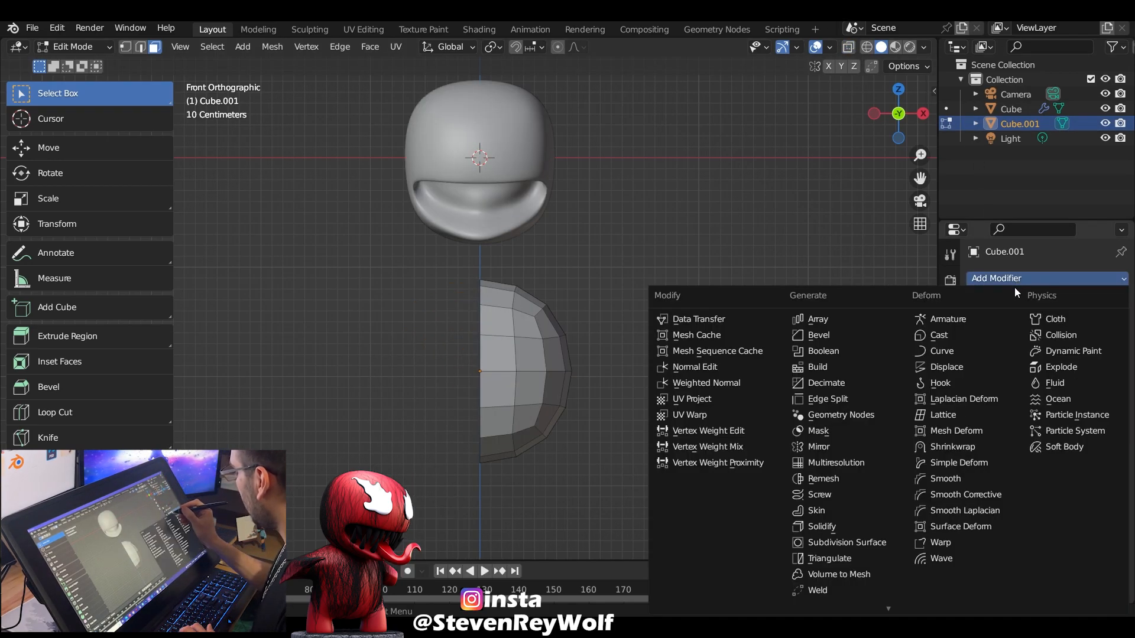
{"action": "left_click", "coordinate": [847, 448]}
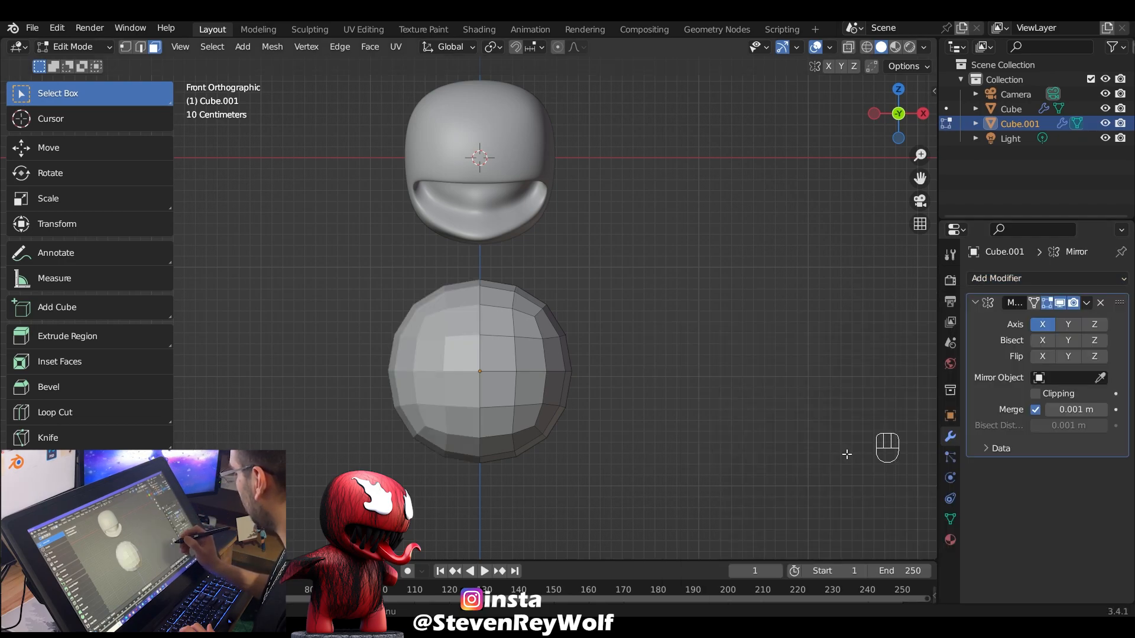
{"action": "middle_click_drag", "start_coordinate": [674, 478], "coordinate": [664, 433], "text": "ctrl"}
Add a Subdivision Surface modifier to the body with viewport level 2 and show its result on the edit cage
{"action": "left_click", "coordinate": [1037, 279]}
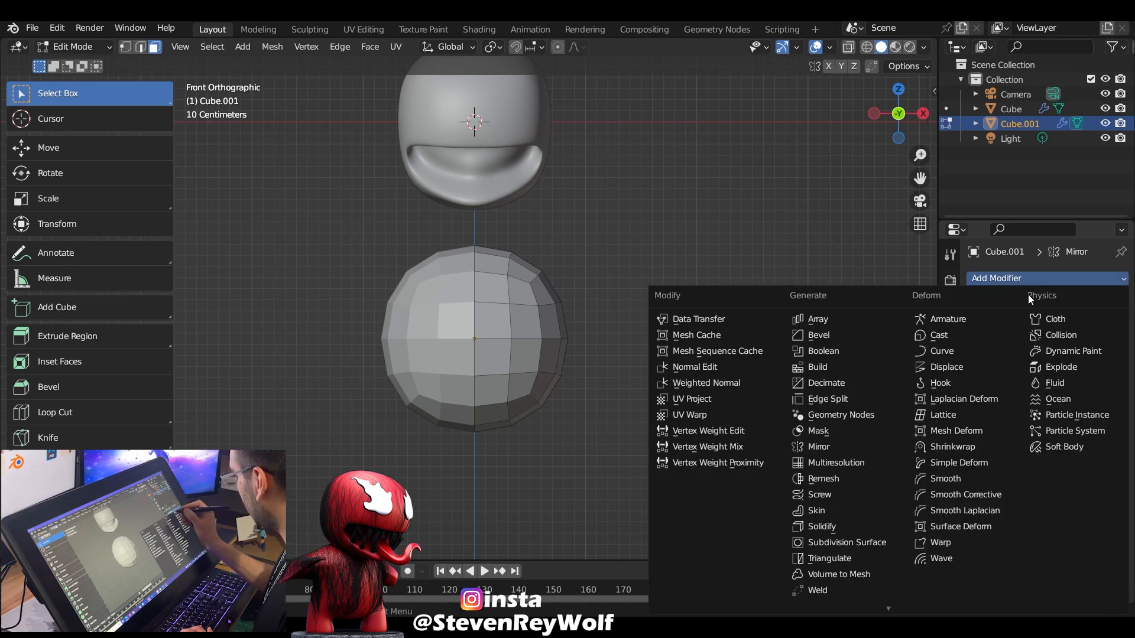
{"action": "left_click", "coordinate": [866, 541]}
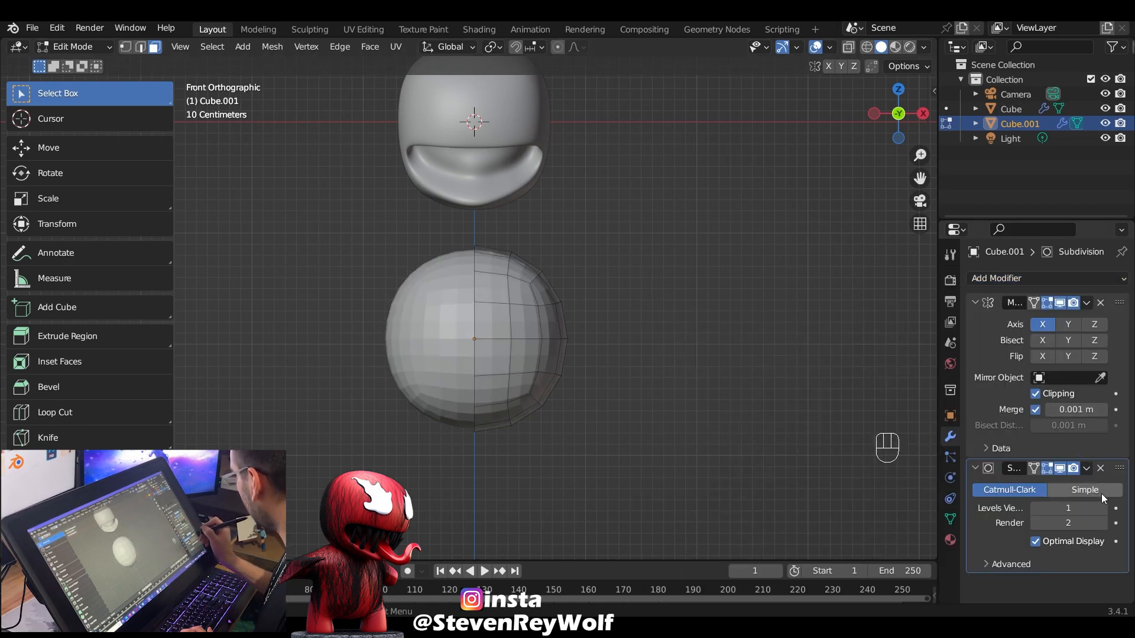
{"action": "left_click", "coordinate": [1102, 509]}
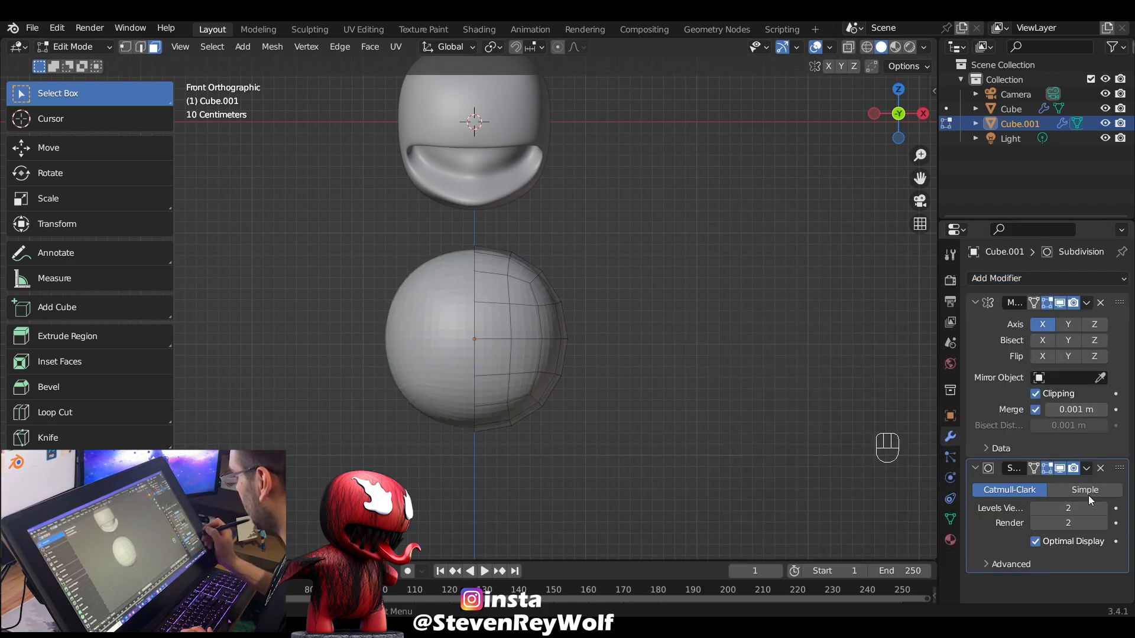
{"action": "left_click", "coordinate": [1034, 469]}
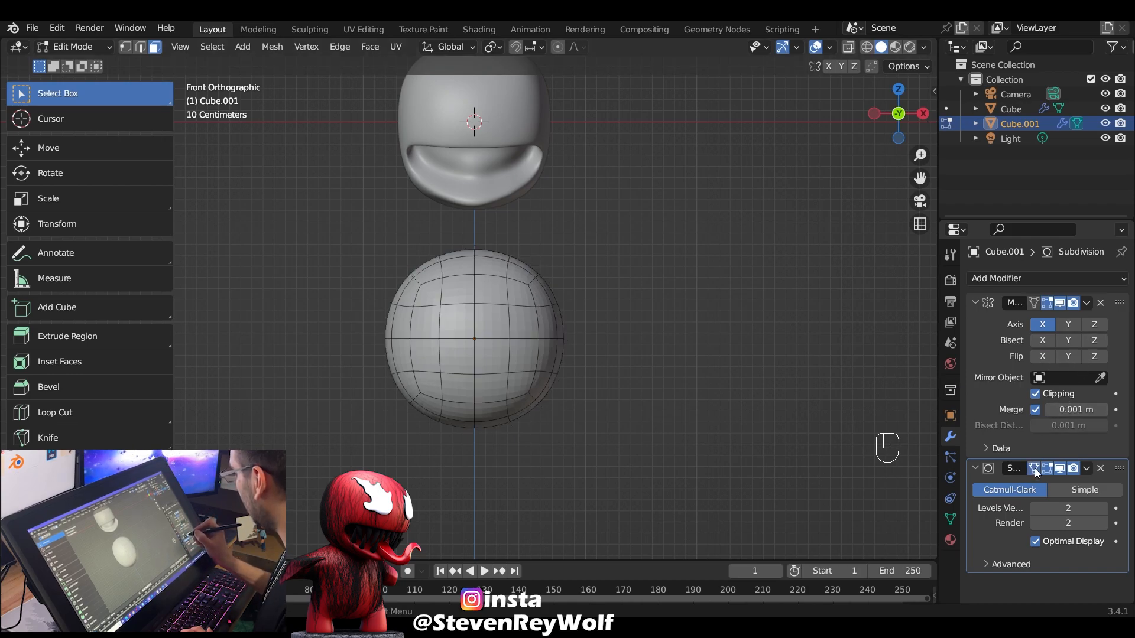
Select the whole body mesh and scale it narrower along X
{"action": "key", "text": "a"}
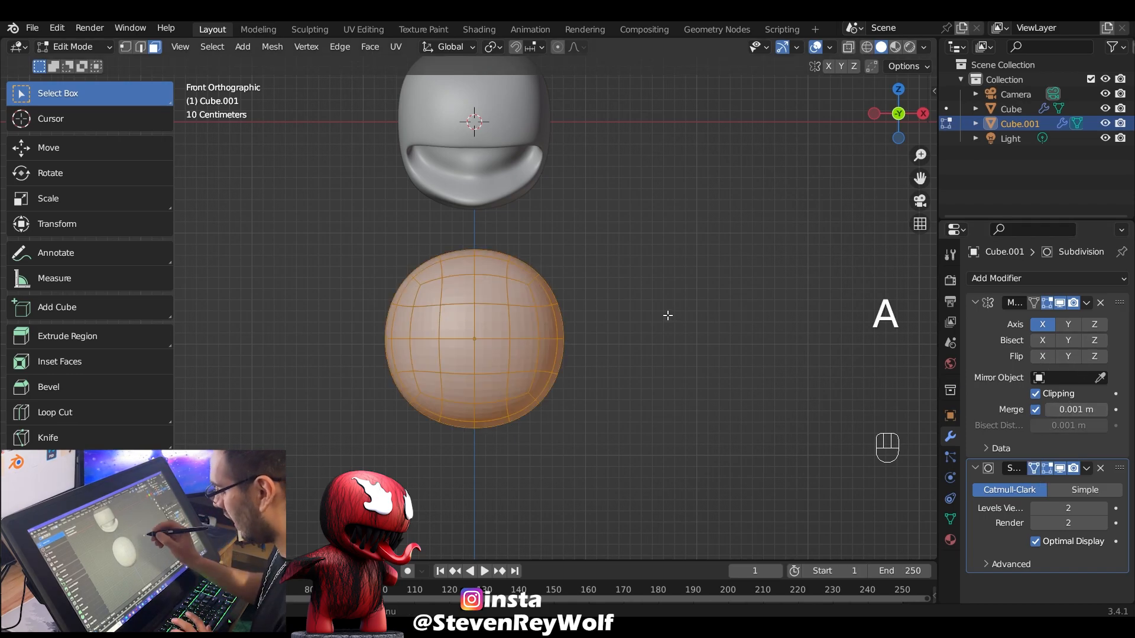
{"action": "key", "text": "s"}
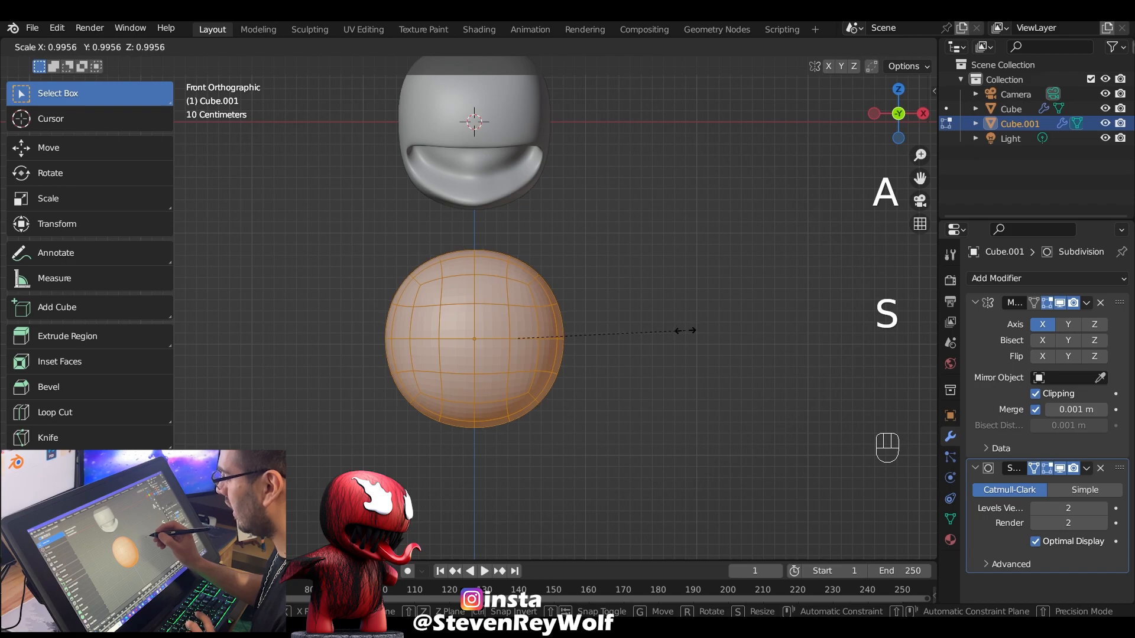
{"action": "key", "text": "x"}
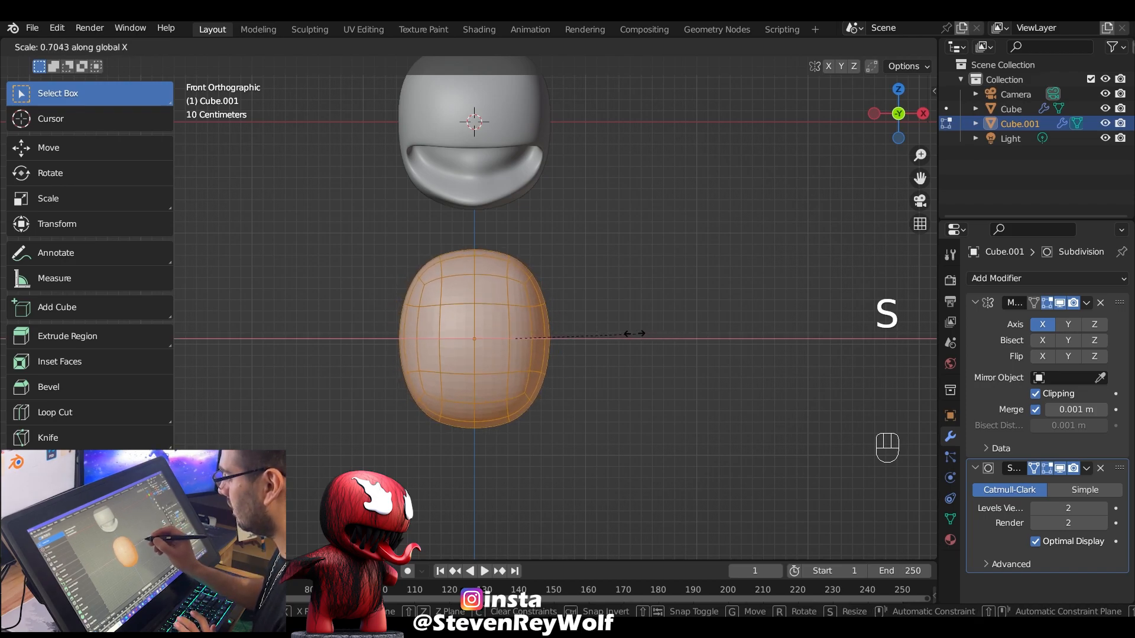
{"action": "left_click", "coordinate": [599, 333]}
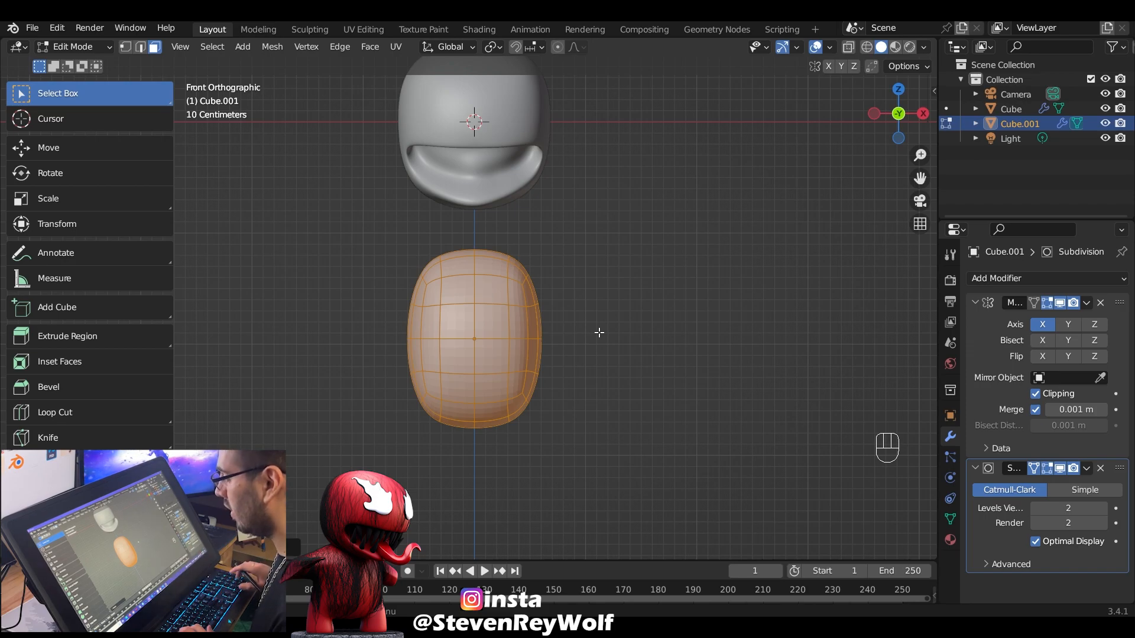
From the right side view, scale the body mesh along Y to about 0.67
{"action": "key", "text": "KP_3"}
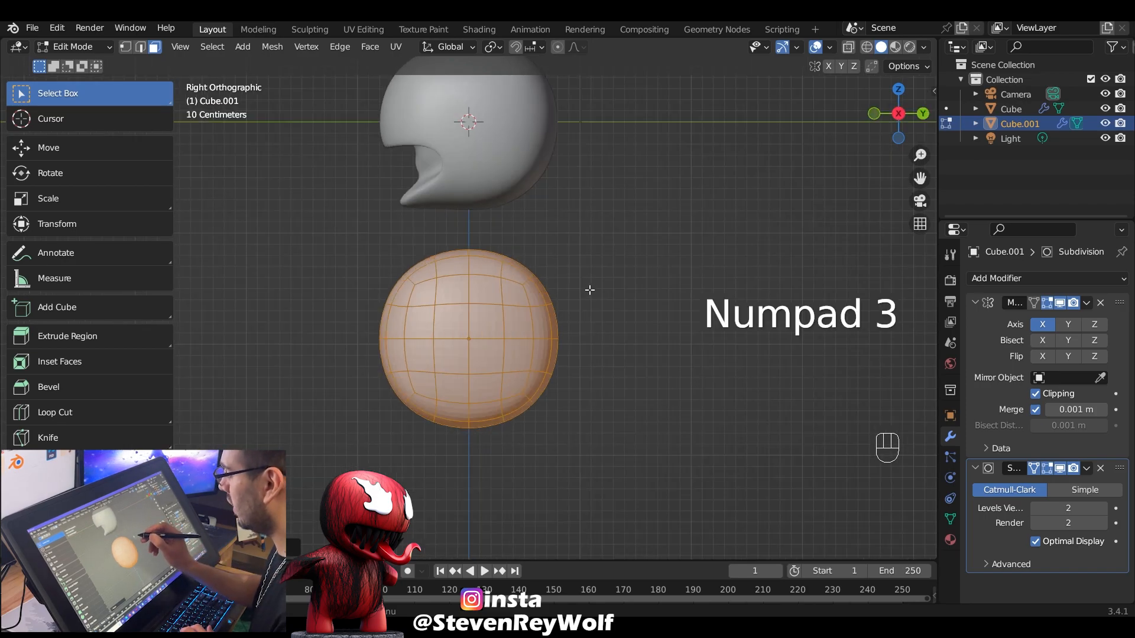
{"action": "key", "text": "s"}
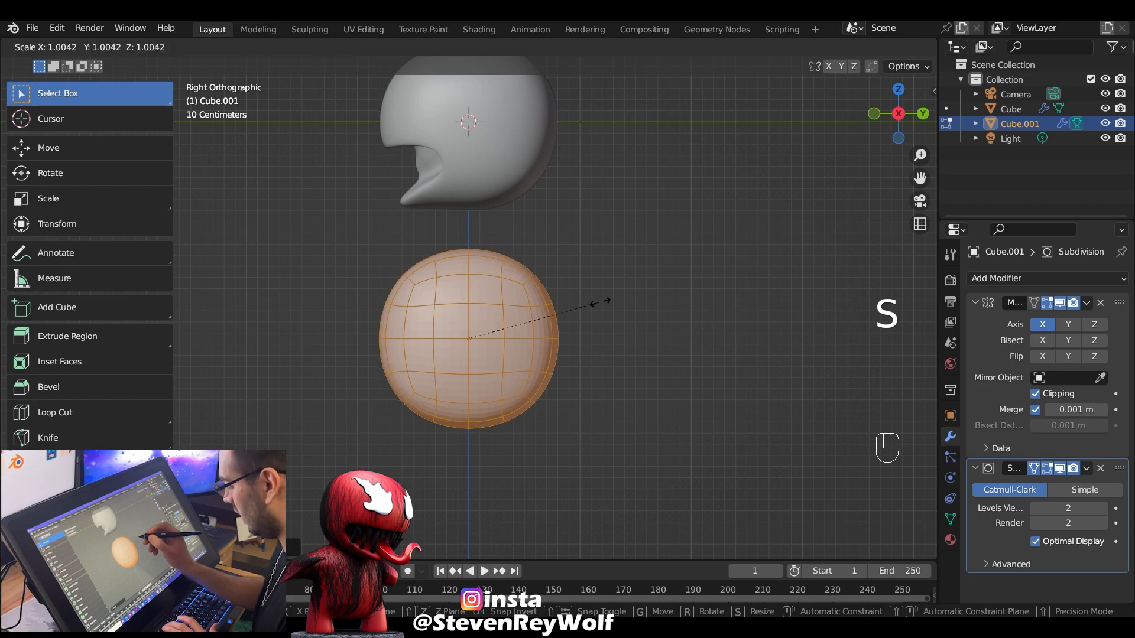
{"action": "key", "text": "y"}
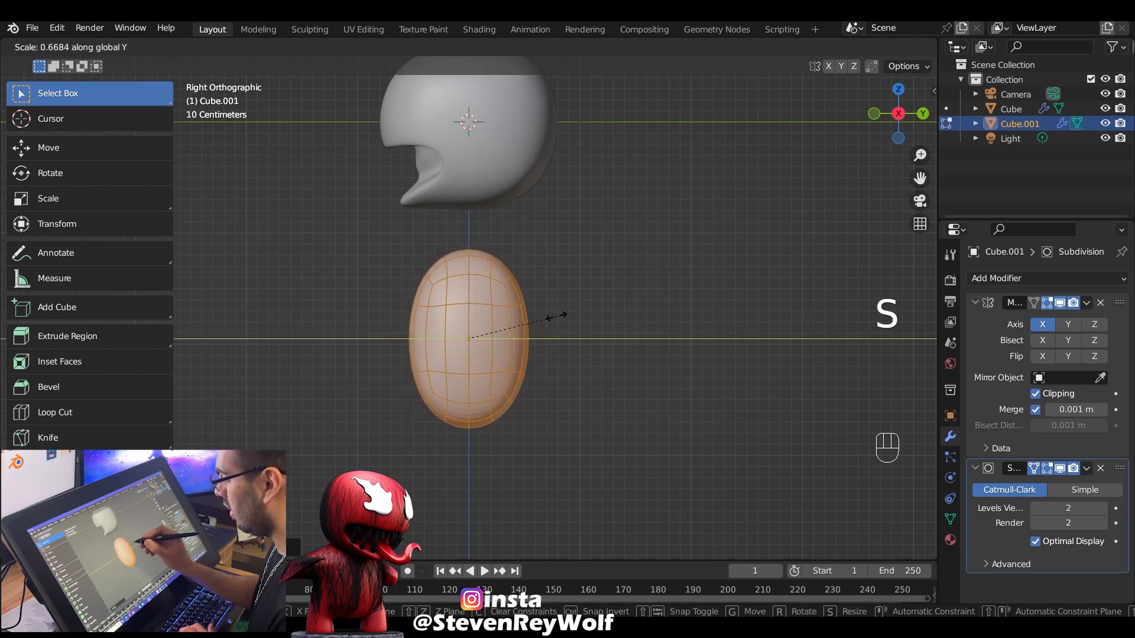
{"action": "left_click", "coordinate": [555, 317]}
{"action": "middle_click_drag", "start_coordinate": [555, 317], "coordinate": [712, 317]}
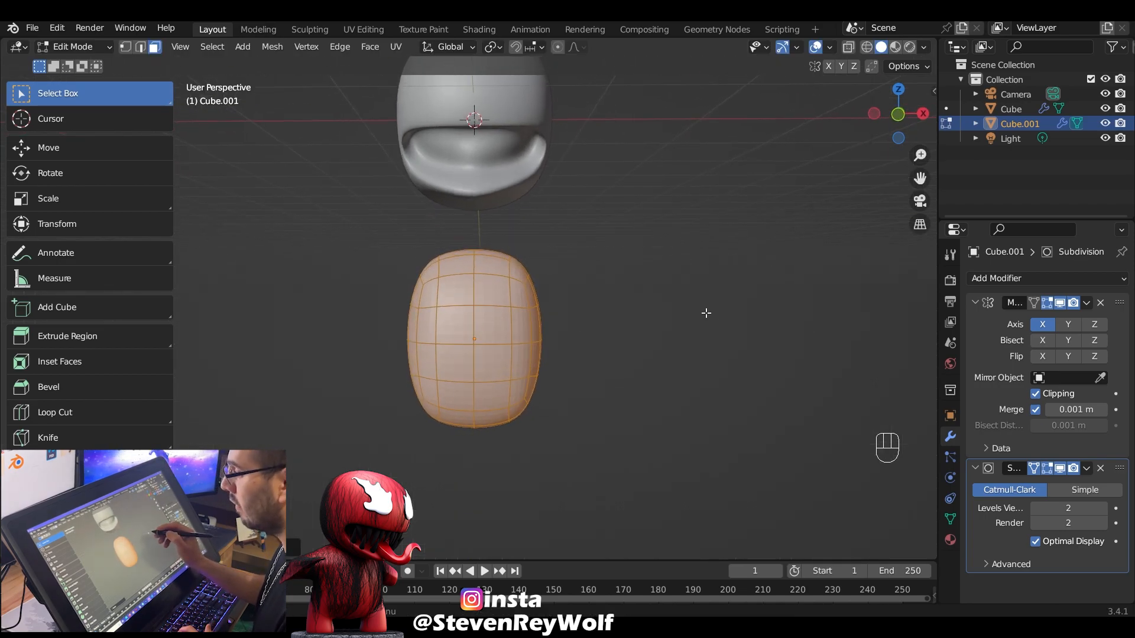
Return to Object Mode and raise the body about 0.6 m along Z so it overlaps the underside of the head
{"action": "left_click", "coordinate": [100, 47]}
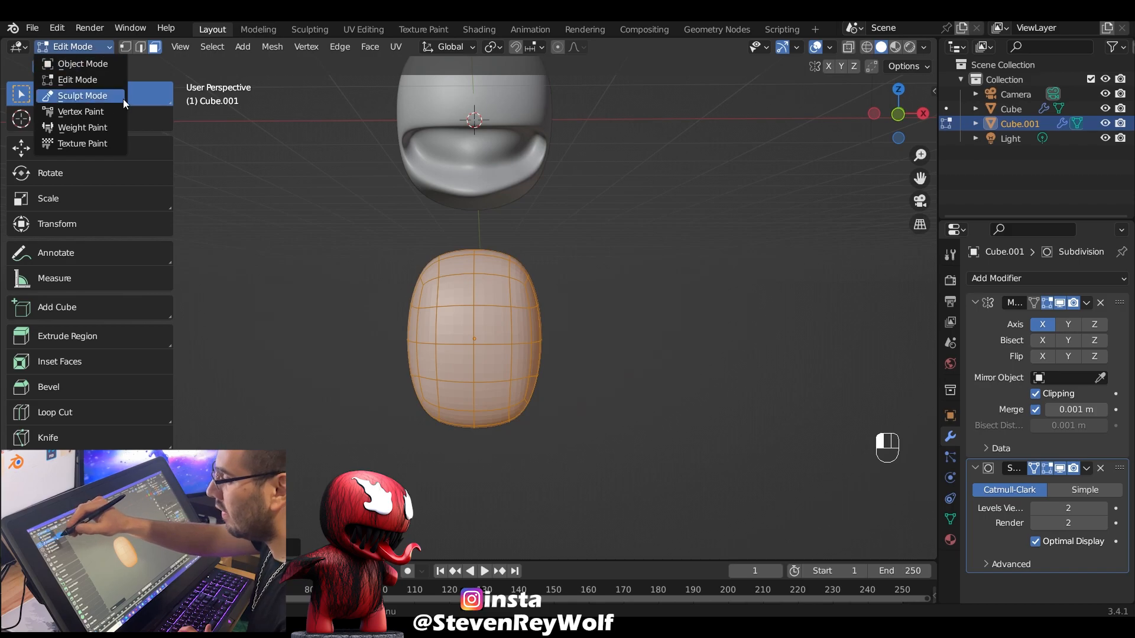
{"action": "left_click", "coordinate": [107, 65]}
{"action": "key", "text": "g"}
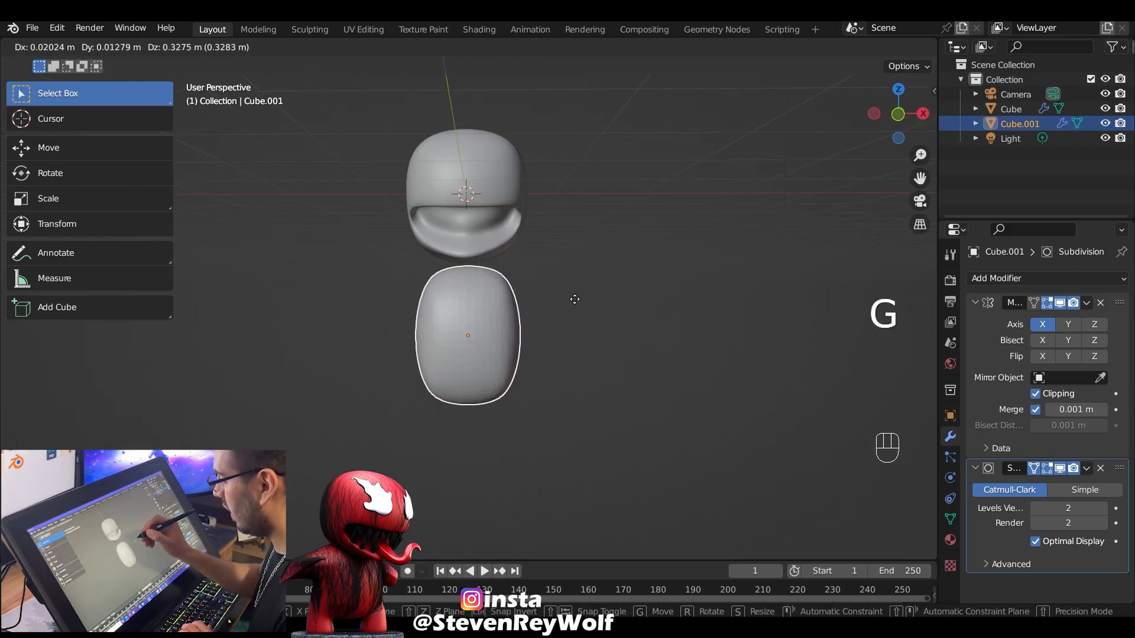
{"action": "key", "text": "z"}
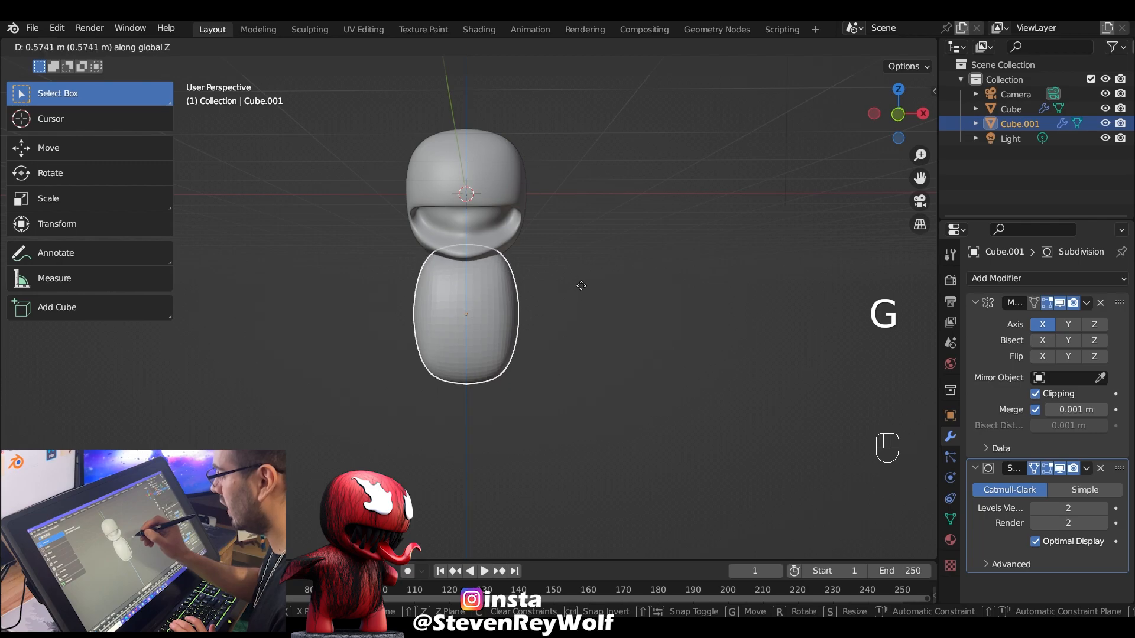
{"action": "left_click", "coordinate": [585, 286]}
{"action": "mouse_move", "coordinate": [585, 286]}
{"action": "middle_mouse_down"}
{"action": "mouse_move", "coordinate": [577, 268]}
{"action": "mouse_move", "coordinate": [614, 267]}
{"action": "mouse_move", "coordinate": [593, 271]}
{"action": "mouse_move", "coordinate": [561, 338]}
{"action": "middle_mouse_up"}
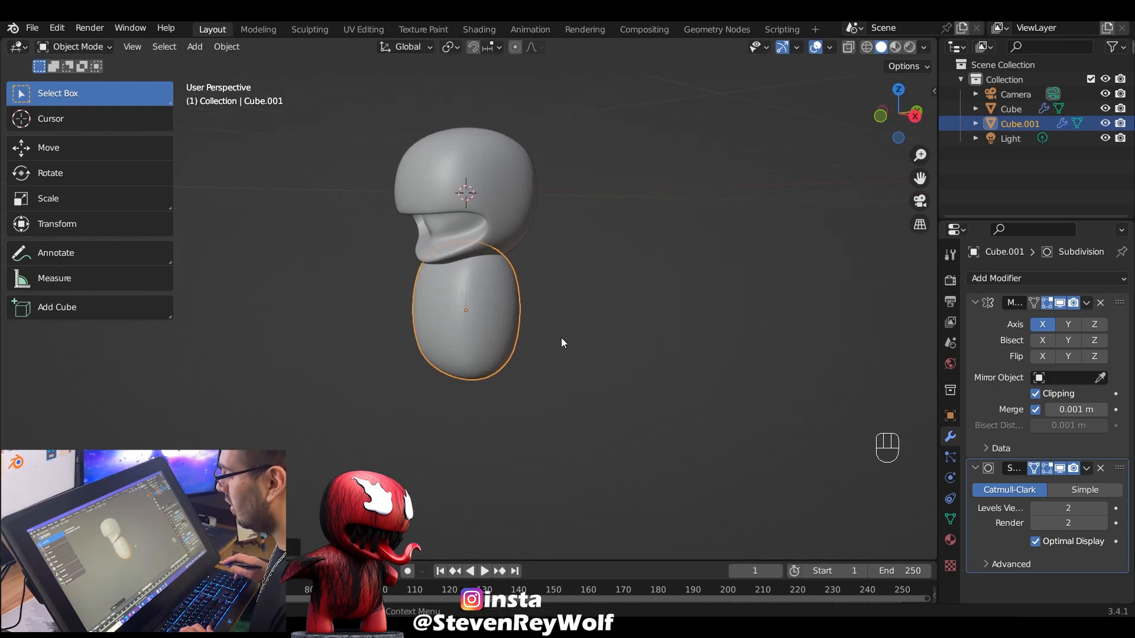
In the right side view, rotate the head about -15° and move it forward over the body
{"action": "key", "text": "KP_3"}
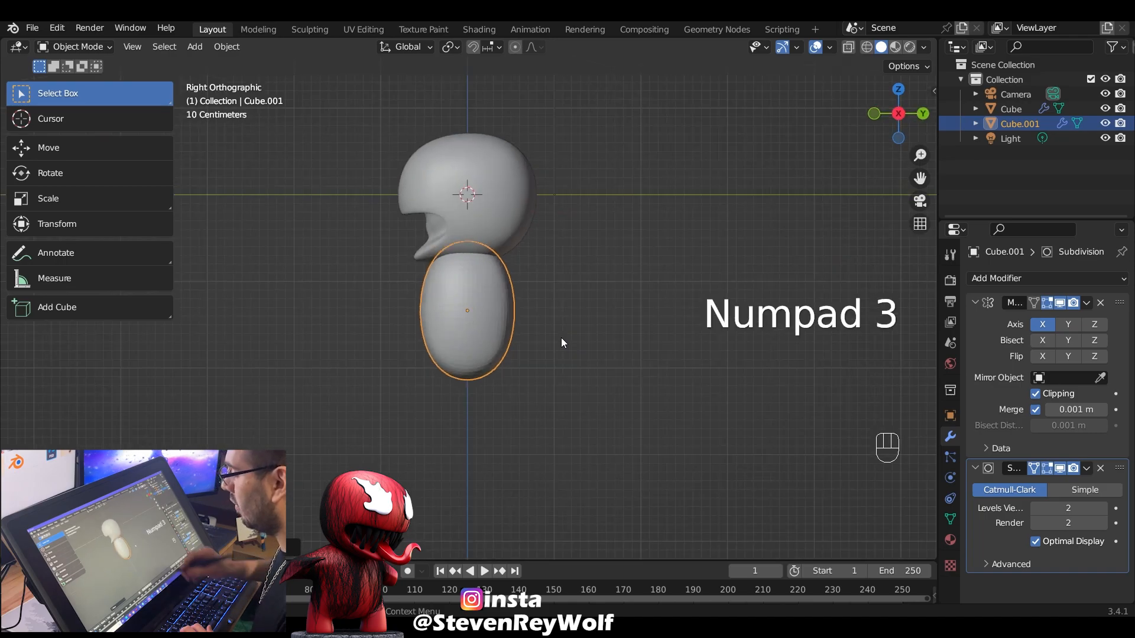
{"action": "left_click", "coordinate": [516, 194]}
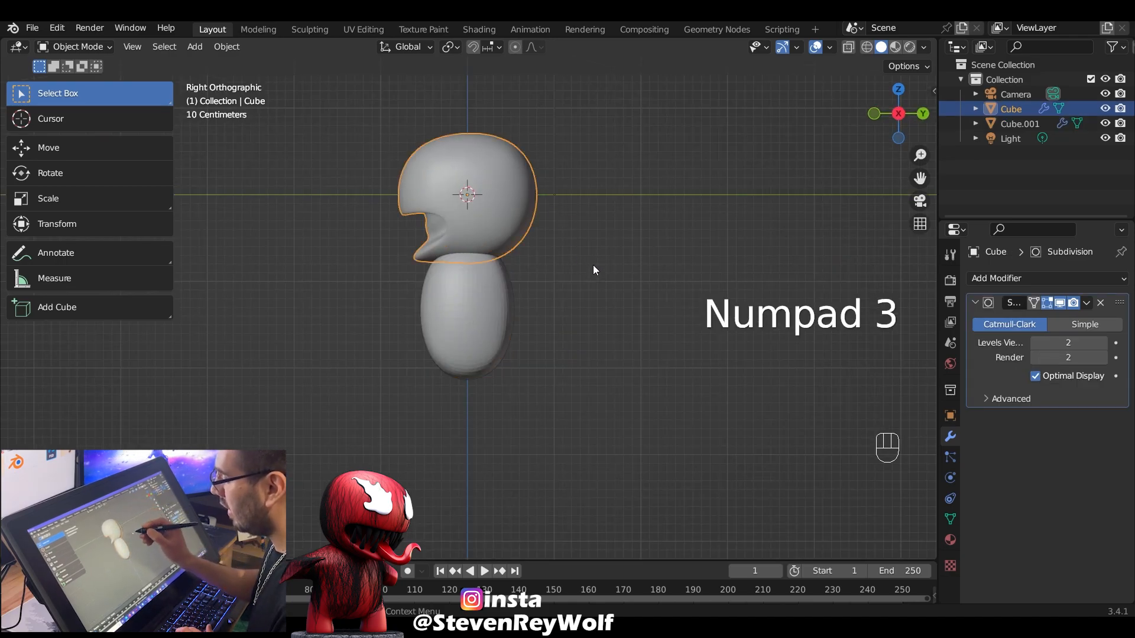
{"action": "key", "text": "r"}
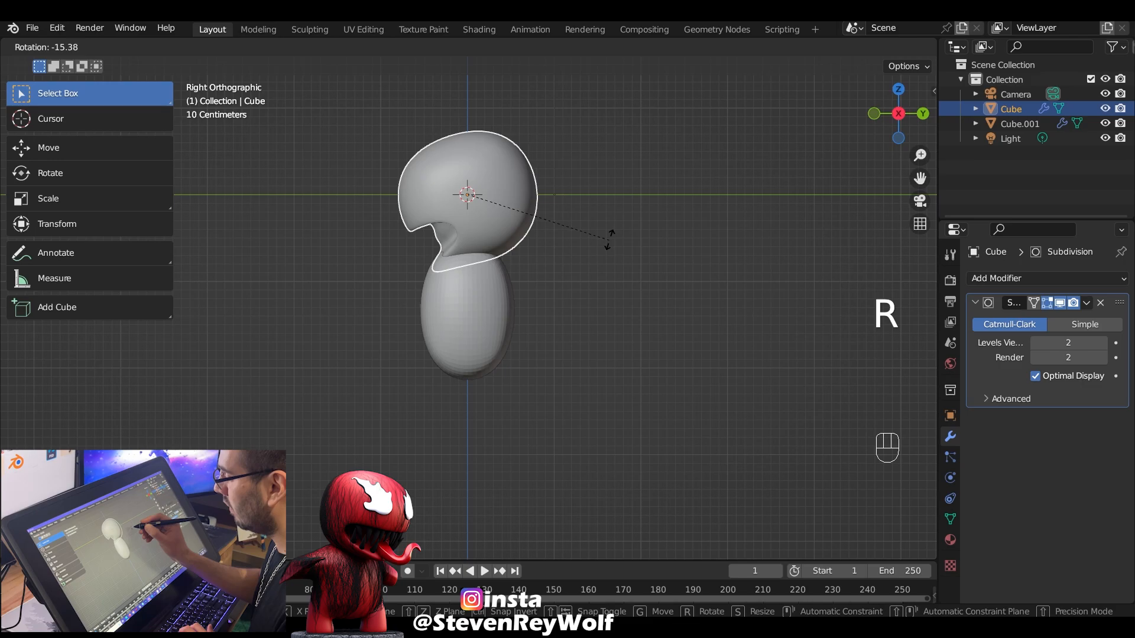
{"action": "left_click", "coordinate": [608, 239]}
{"action": "key", "text": "g"}
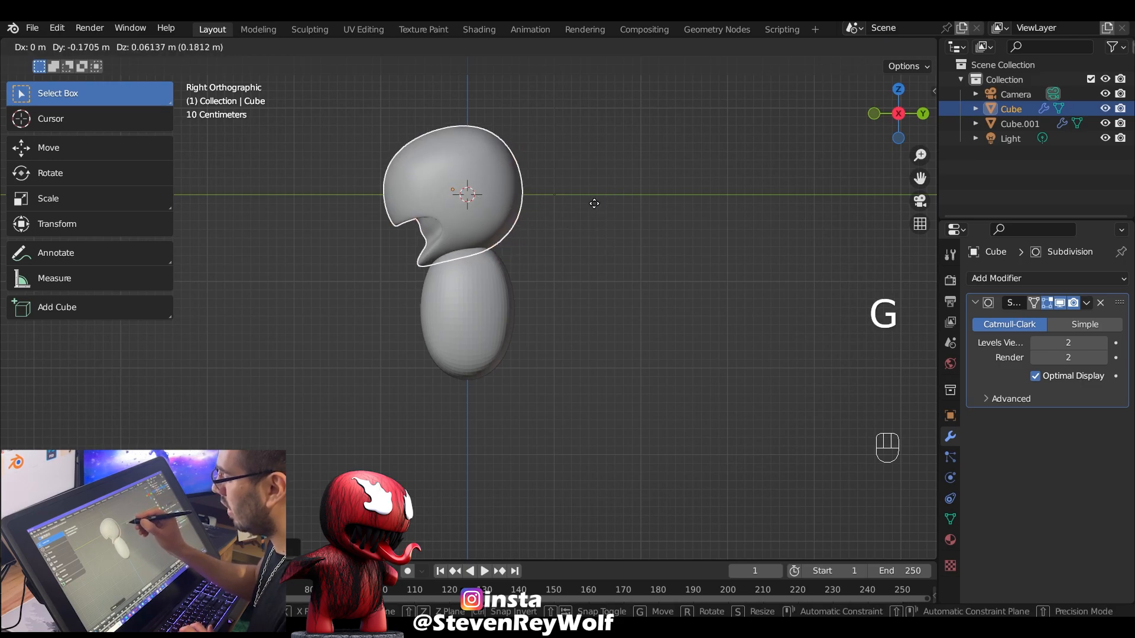
{"action": "left_click", "coordinate": [567, 215]}
{"action": "middle_click_drag", "start_coordinate": [567, 215], "coordinate": [678, 252]}
Select the body object below the head and switch it to Edit Mode
{"action": "left_click", "coordinate": [500, 314]}
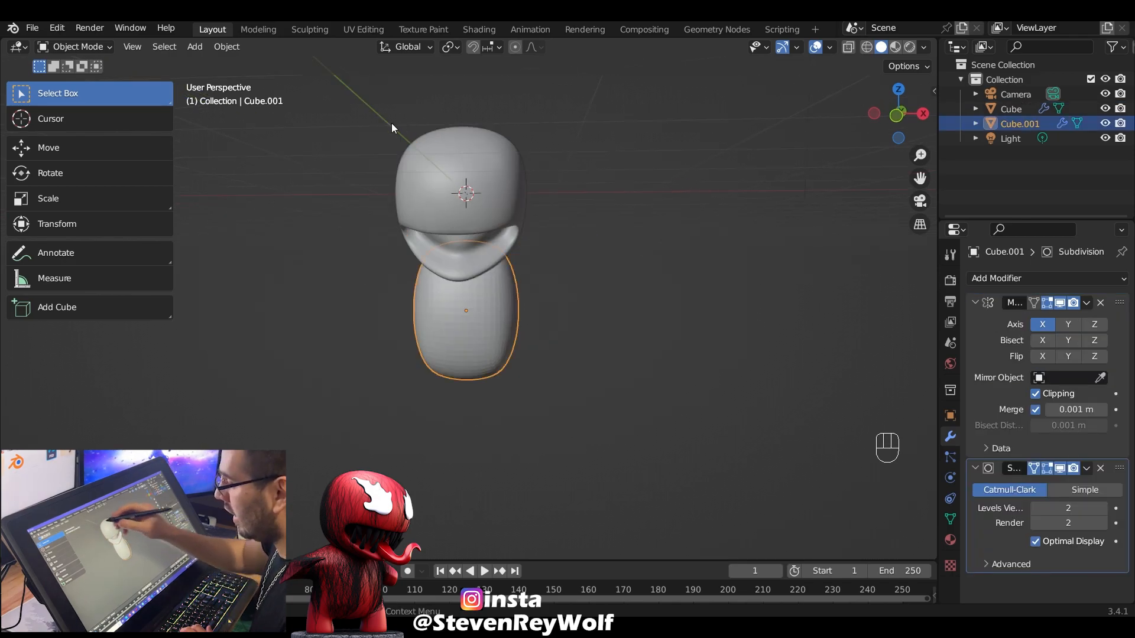
{"action": "left_click", "coordinate": [92, 48]}
{"action": "left_click", "coordinate": [113, 86]}
Delete a two-by-two block of faces on the upper side of the body to open the arm hole
{"action": "middle_click_drag", "start_coordinate": [622, 329], "coordinate": [524, 318]}
{"action": "left_click", "coordinate": [482, 269]}
{"action": "scroll", "coordinate": [494, 256], "scroll_direction": "up", "scroll_amount": 2}
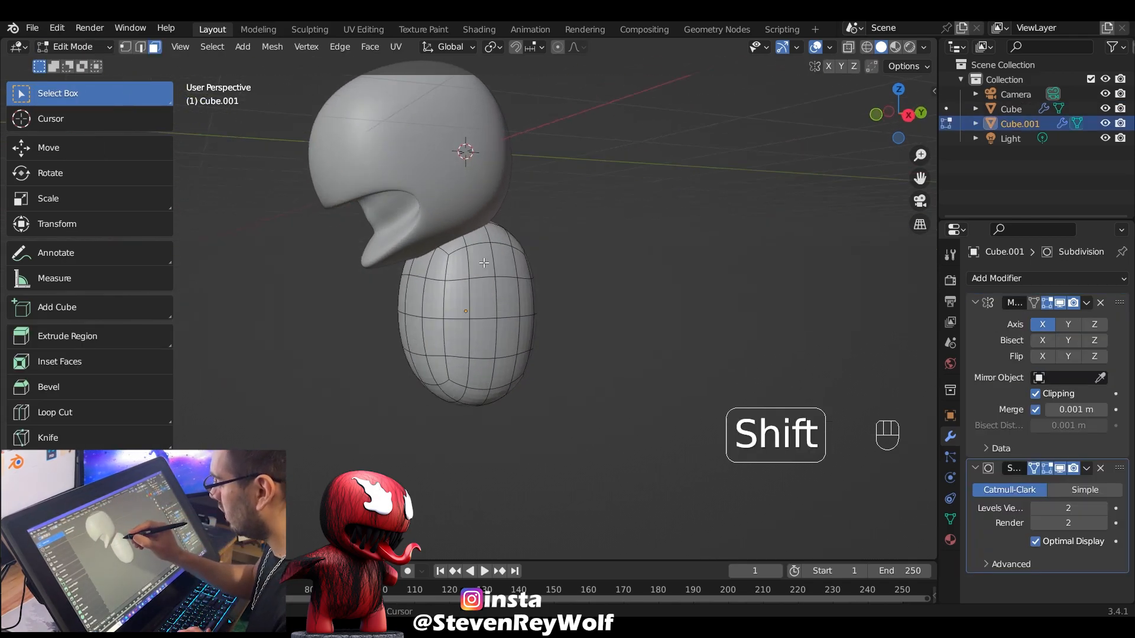
{"action": "left_click", "coordinate": [506, 262], "text": "shift"}
{"action": "left_click", "coordinate": [508, 297], "text": "shift"}
{"action": "left_click", "coordinate": [484, 299], "text": "shift"}
{"action": "key", "text": "x"}
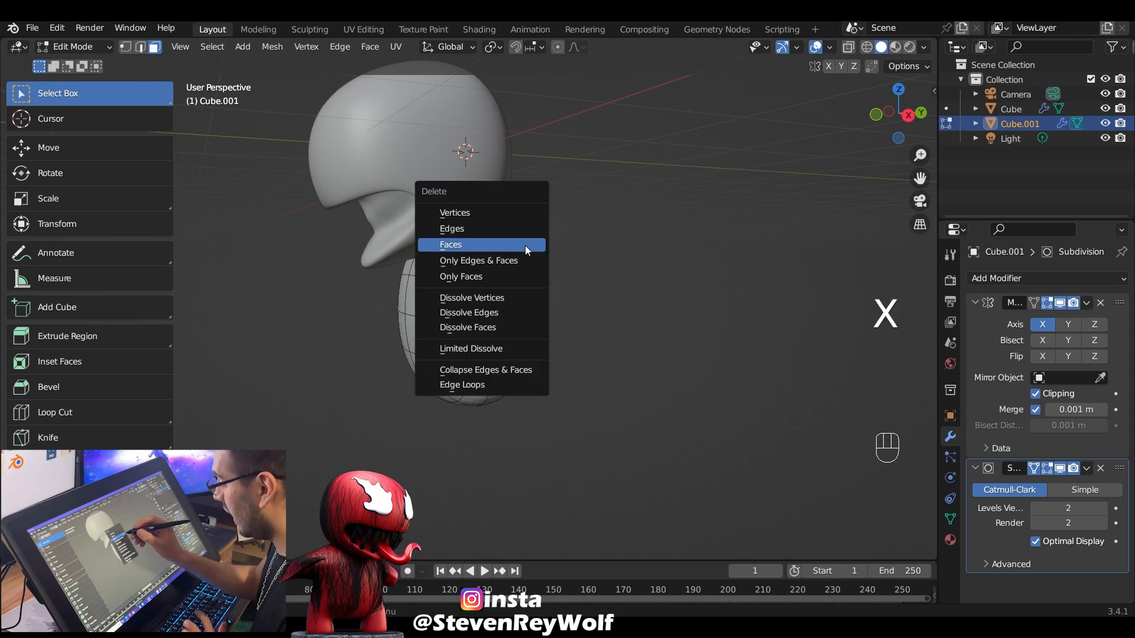
{"action": "left_click", "coordinate": [520, 244]}
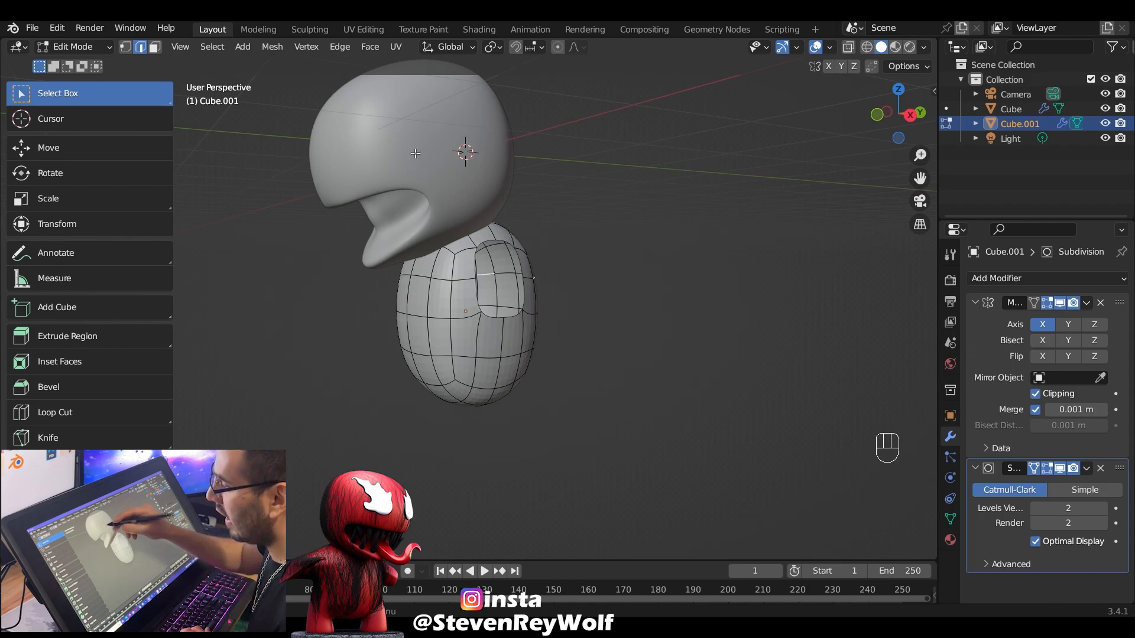
Search the add-on preferences for "loop", check that Mesh: LoopTools is enabled, and close the preferences
{"action": "left_click", "coordinate": [57, 29]}
{"action": "left_click", "coordinate": [130, 240]}
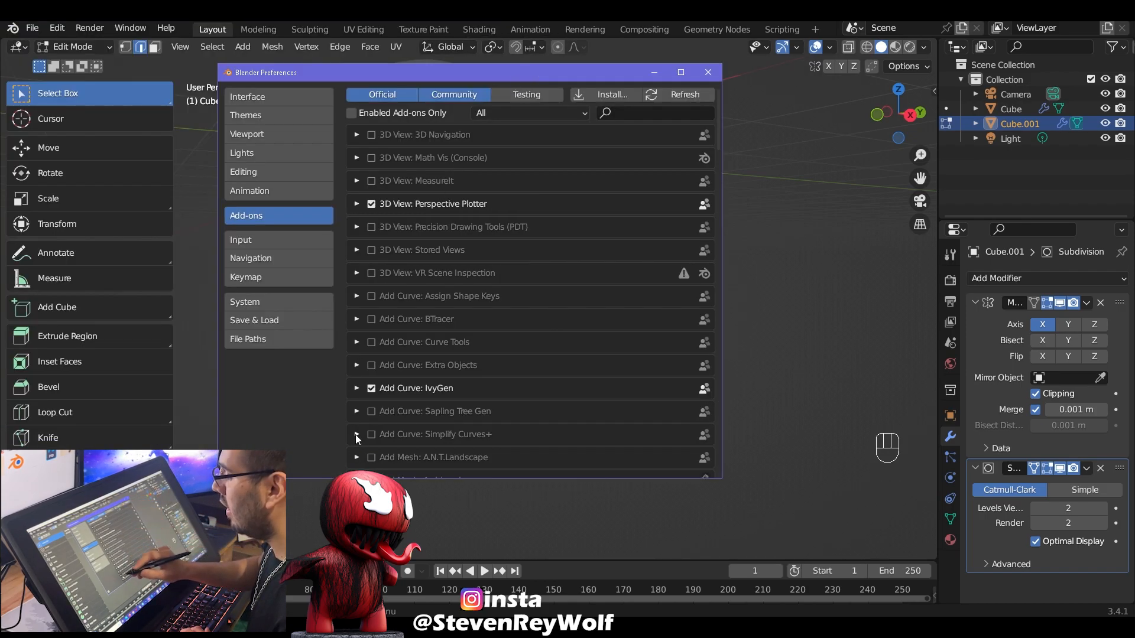
{"action": "left_click", "coordinate": [663, 107]}
{"action": "type", "text": "loop"}
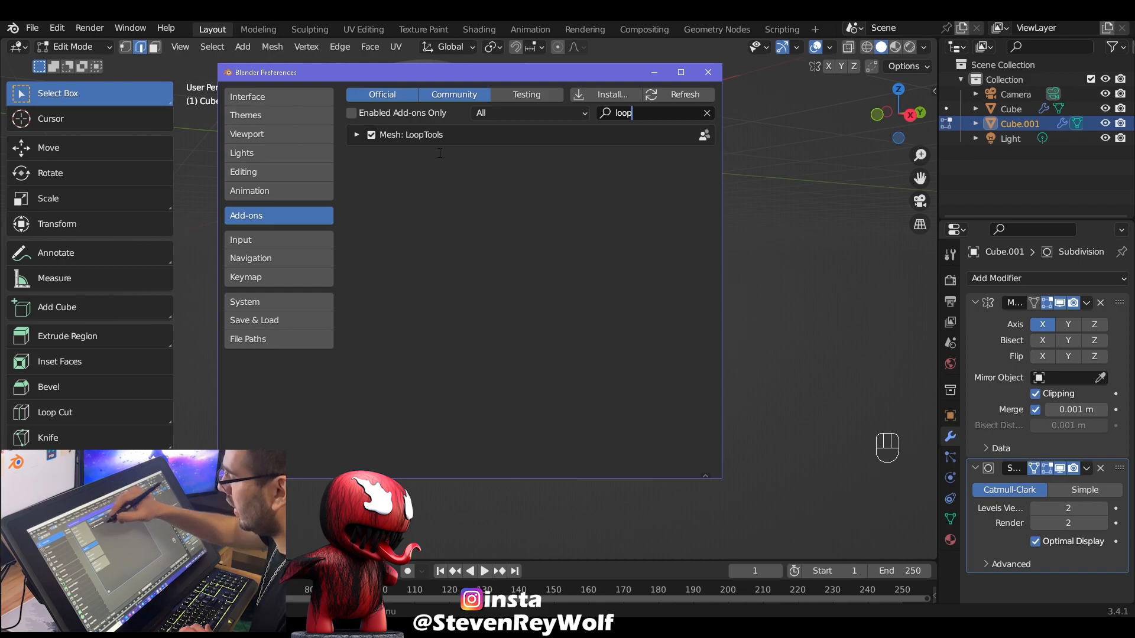
{"action": "left_click", "coordinate": [709, 72]}
Select the border edge loop of the arm hole and round it with LoopTools Circle
{"action": "middle_click_drag", "start_coordinate": [504, 276], "coordinate": [481, 286], "text": "ctrl"}
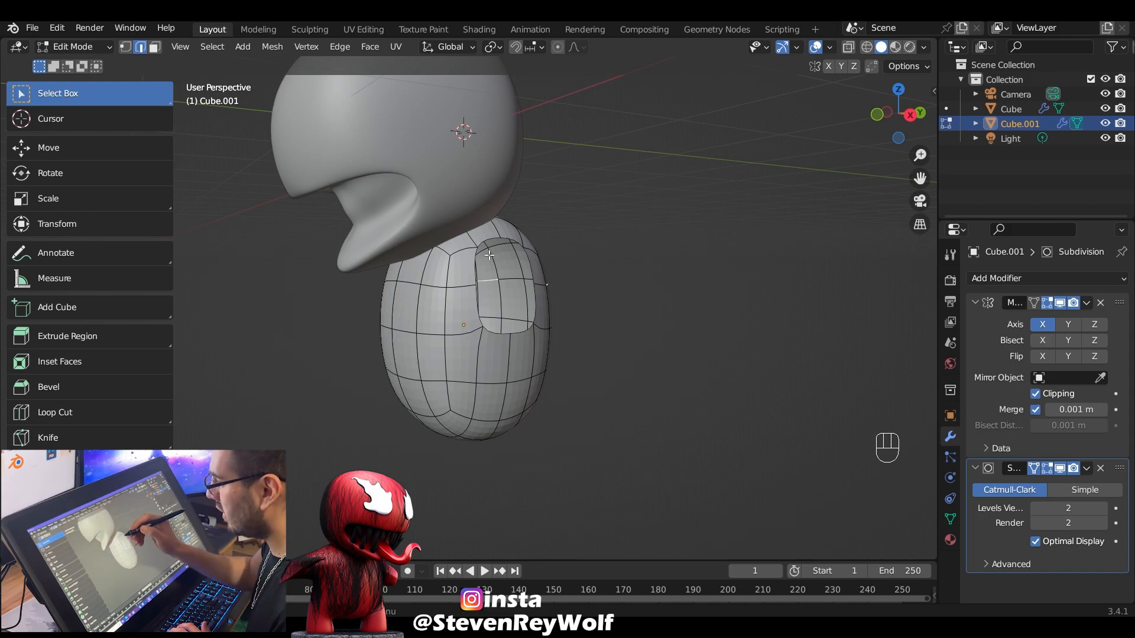
{"action": "key", "text": "2"}
{"action": "middle_click_drag", "start_coordinate": [528, 253], "coordinate": [507, 256]}
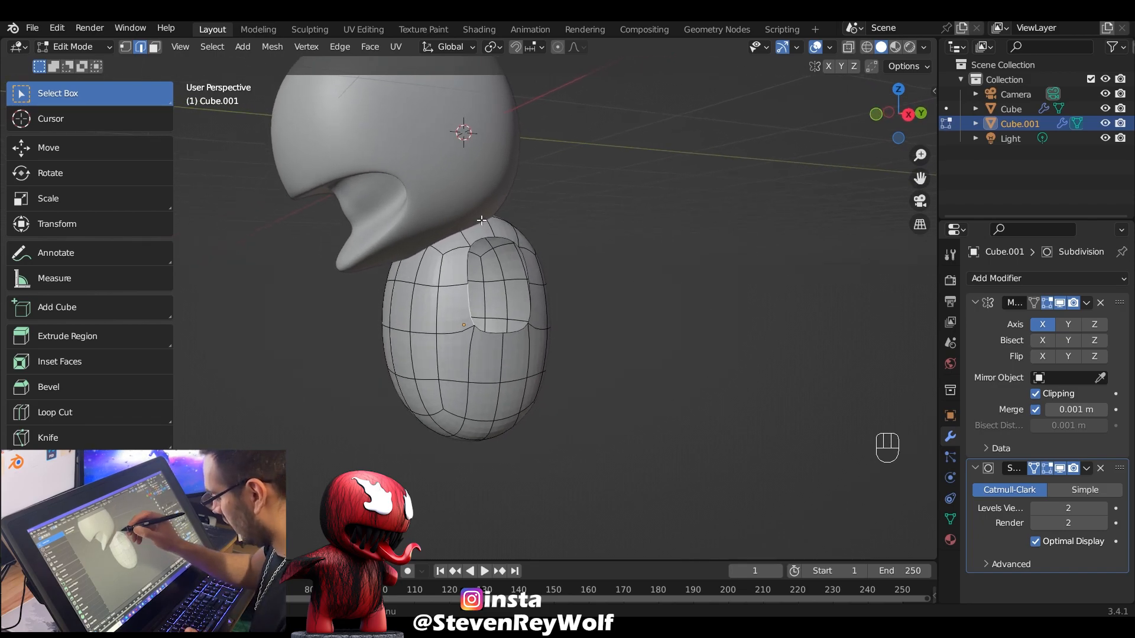
{"action": "left_click", "coordinate": [468, 243], "text": "alt"}
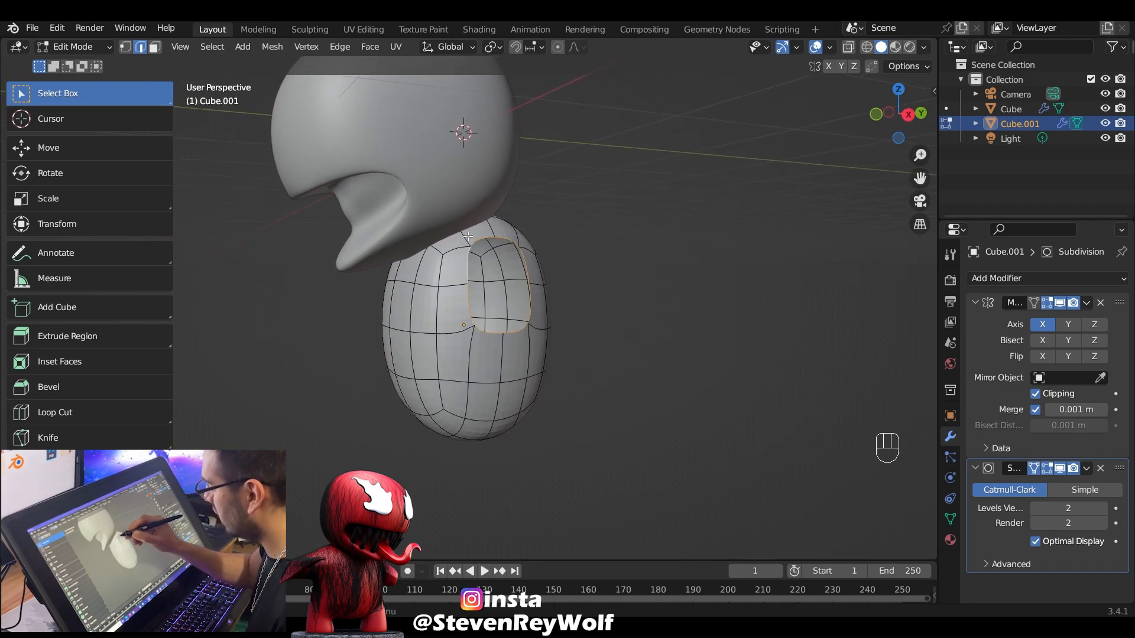
{"action": "right_click", "coordinate": [519, 271]}
{"action": "mouse_move", "coordinate": [513, 117]}
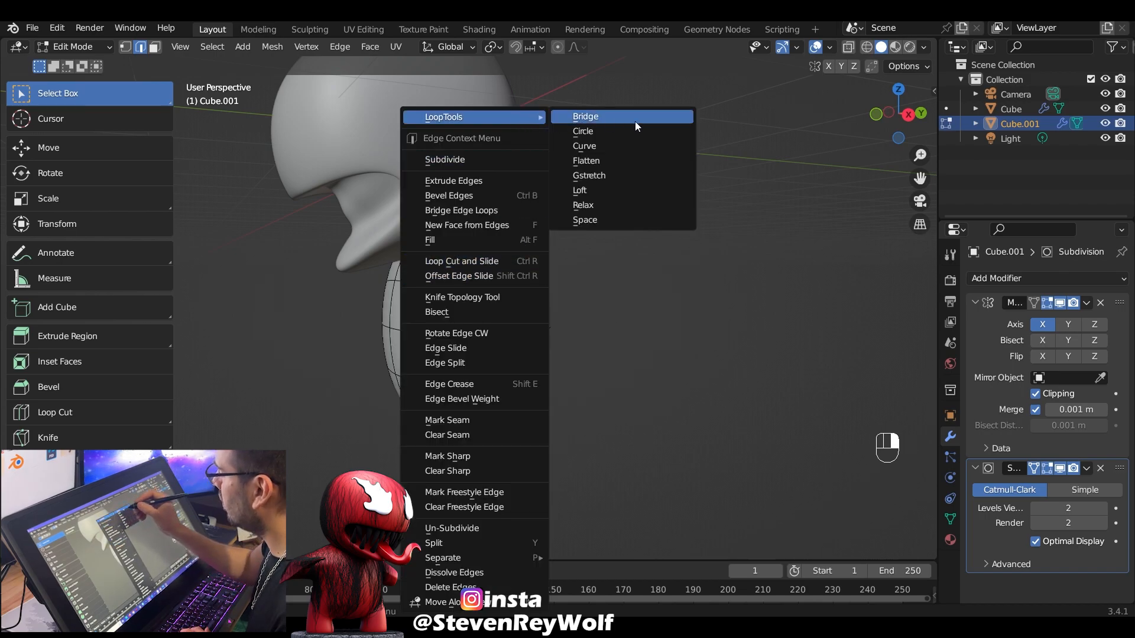
{"action": "left_click", "coordinate": [632, 133]}
In the front view, rotate the arm hole's edge loop about 13.5° so it stands nearly vertical
{"action": "middle_click_drag", "start_coordinate": [580, 271], "coordinate": [674, 314]}
{"action": "key", "text": "KP_1"}
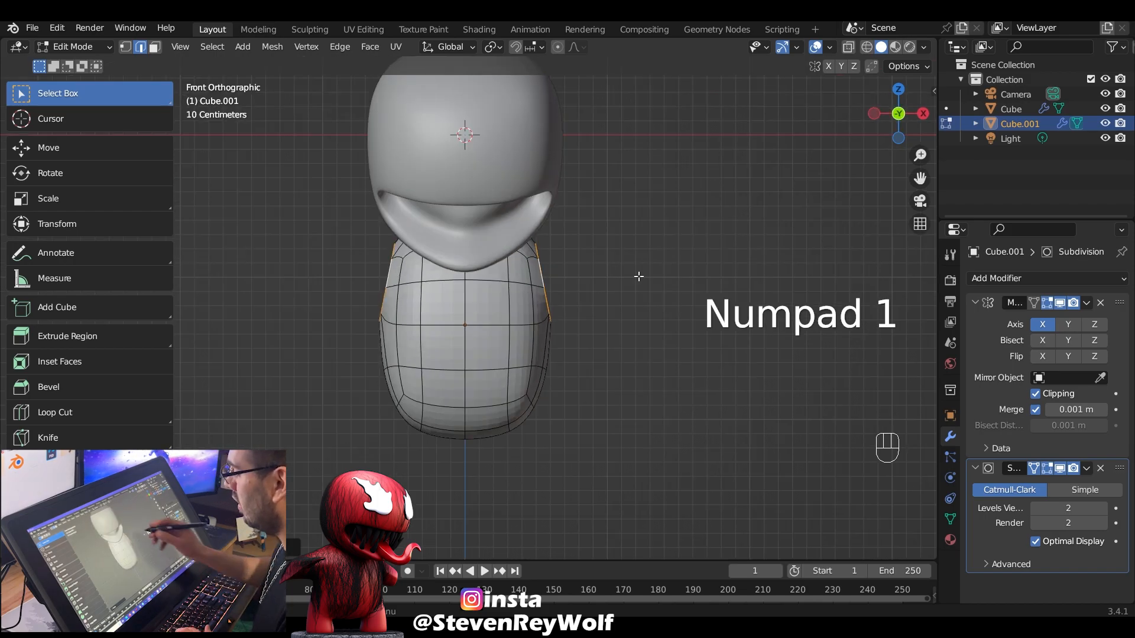
{"action": "key", "text": "r"}
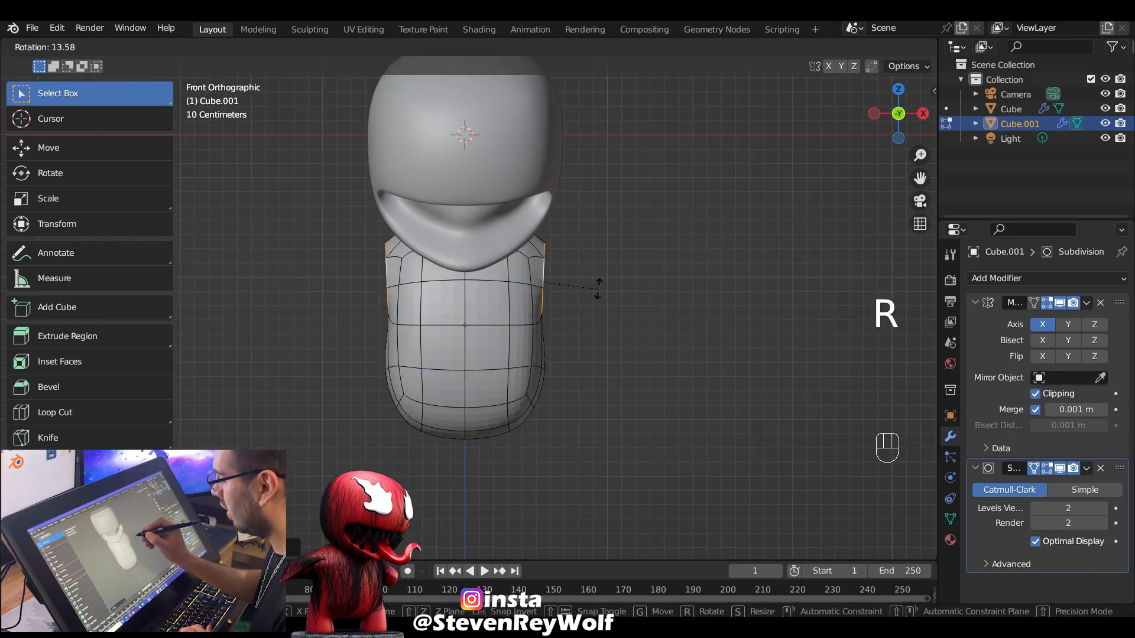
{"action": "left_click", "coordinate": [597, 286]}
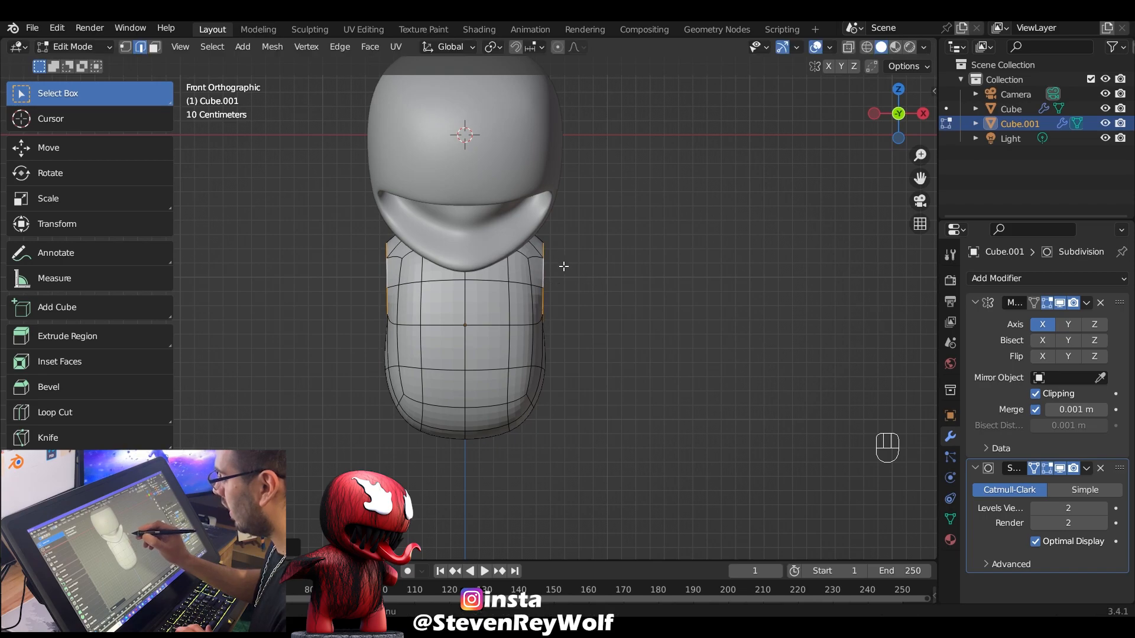
Extrude the arm loop outward about 0.25 m and scale the new end to about 0.83
{"action": "key", "text": "e"}
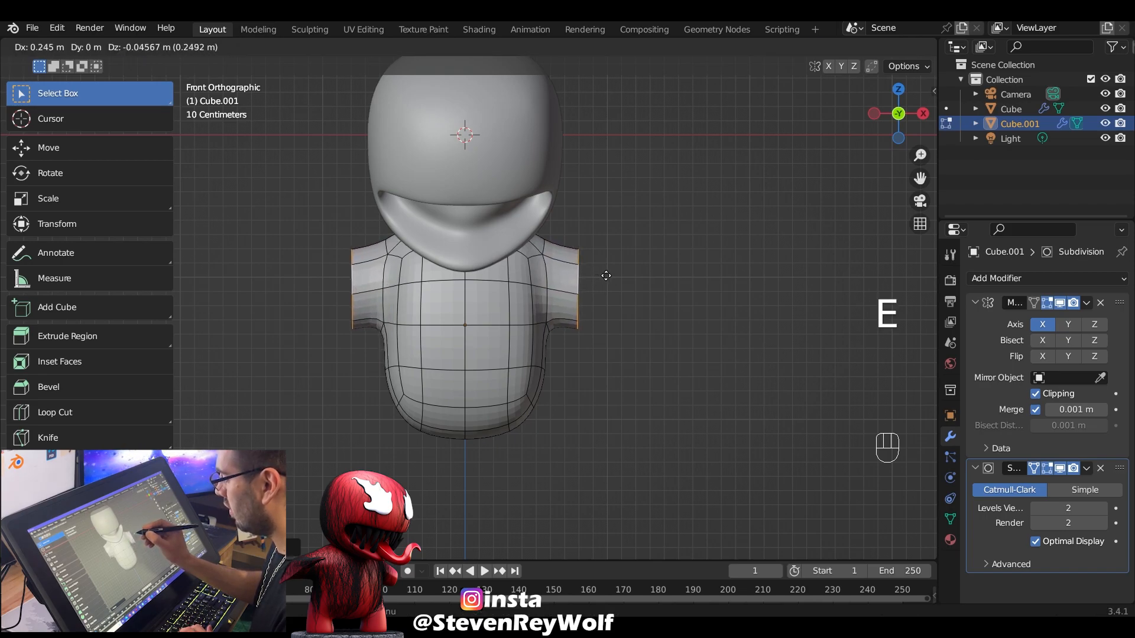
{"action": "left_click", "coordinate": [629, 275]}
{"action": "key", "text": "s"}
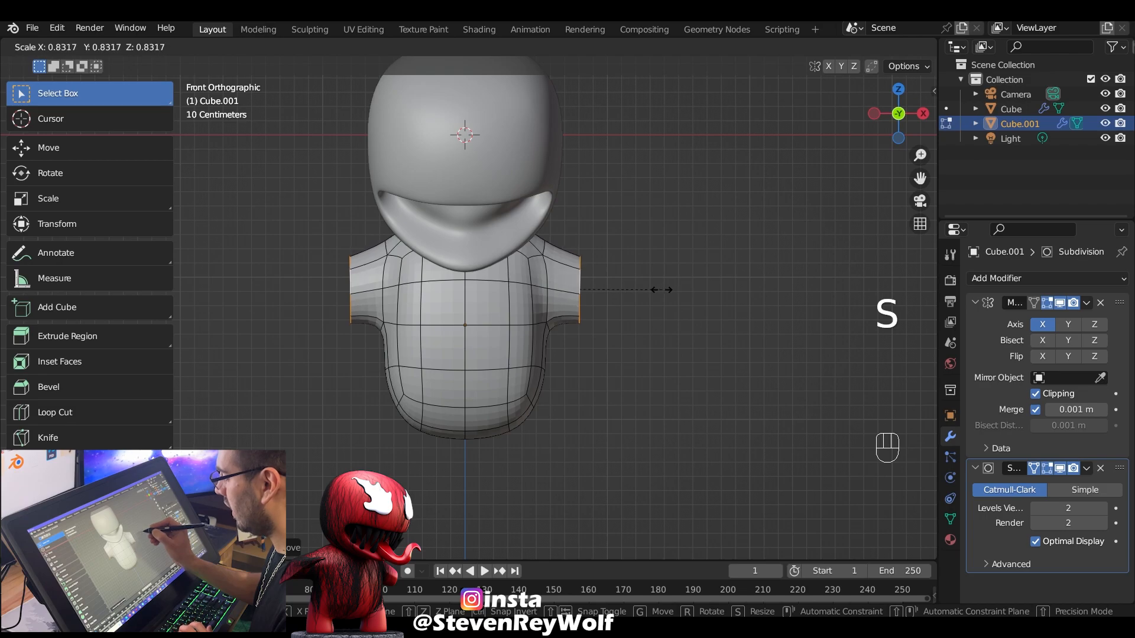
{"action": "left_click", "coordinate": [655, 291]}
Extrude the arm outward and slightly downward in two more sections, scaling each end loop to taper the arm
{"action": "key", "text": "e"}
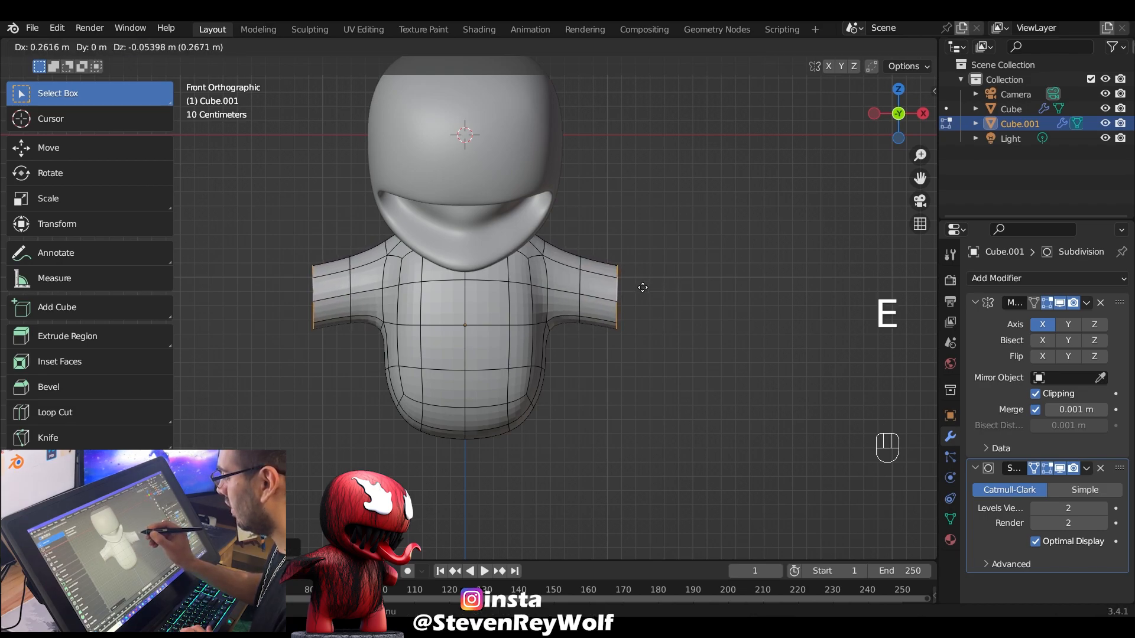
{"action": "left_click", "coordinate": [651, 291]}
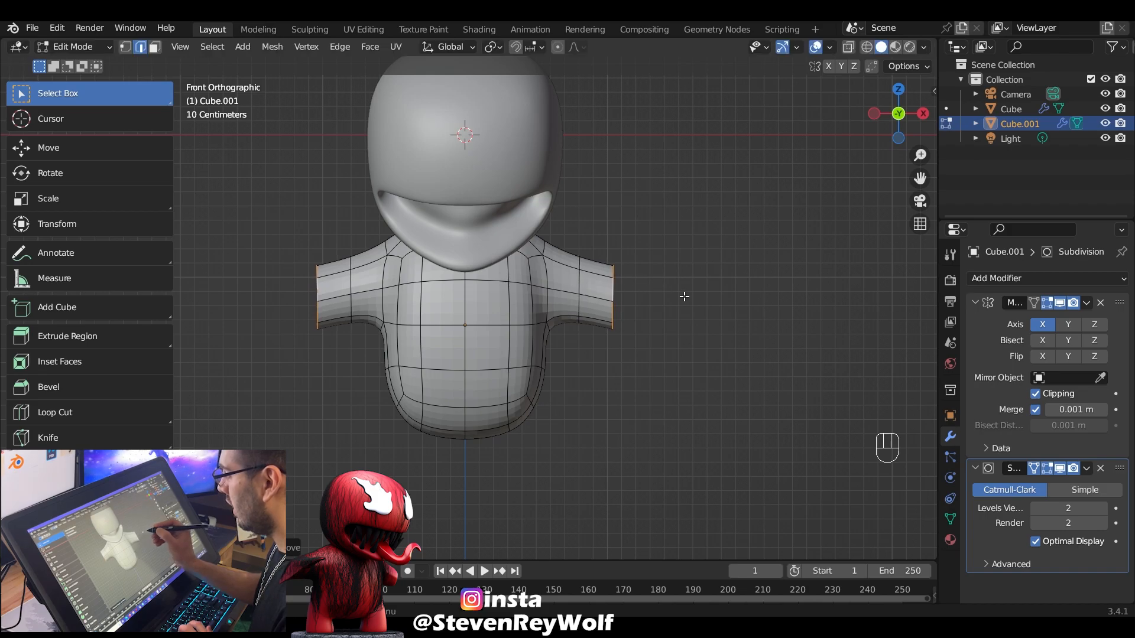
{"action": "key", "text": "s"}
{"action": "left_click", "coordinate": [670, 298]}
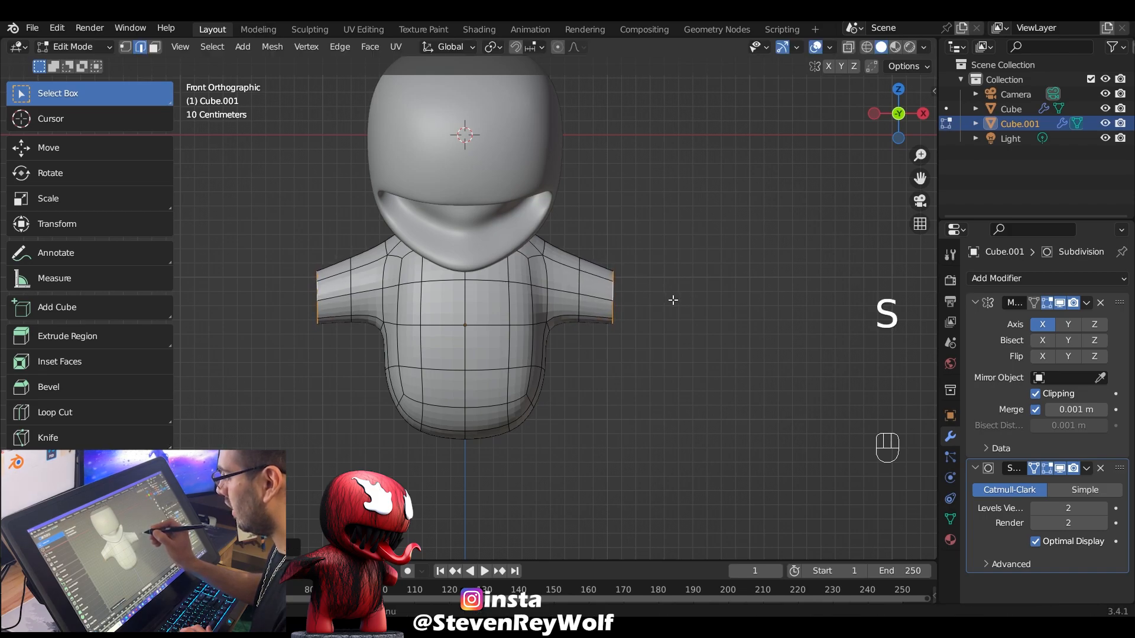
{"action": "key", "text": "e"}
{"action": "left_click", "coordinate": [658, 308]}
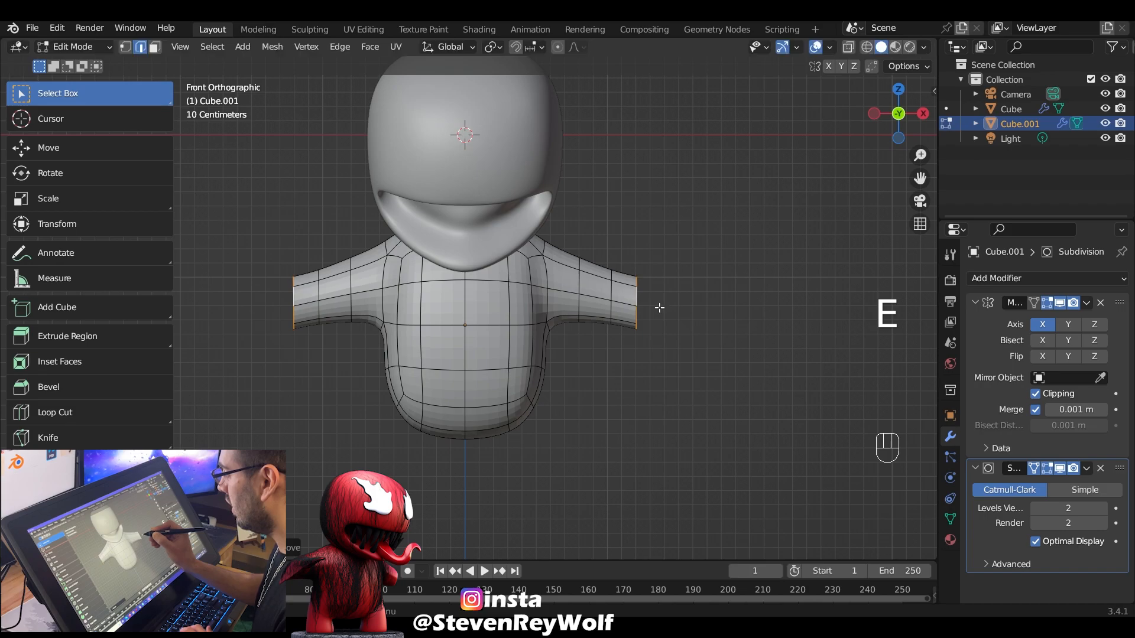
{"action": "key", "text": "s"}
{"action": "left_click", "coordinate": [680, 311]}
In vertex selection, merge the arm's open end loop into one central point to close the tip
{"action": "mouse_move", "coordinate": [692, 278]}
{"action": "middle_mouse_down"}
{"action": "mouse_move", "coordinate": [643, 283]}
{"action": "mouse_move", "coordinate": [611, 309]}
{"action": "mouse_move", "coordinate": [639, 312]}
{"action": "mouse_move", "coordinate": [654, 274]}
{"action": "mouse_move", "coordinate": [681, 275]}
{"action": "middle_mouse_up"}
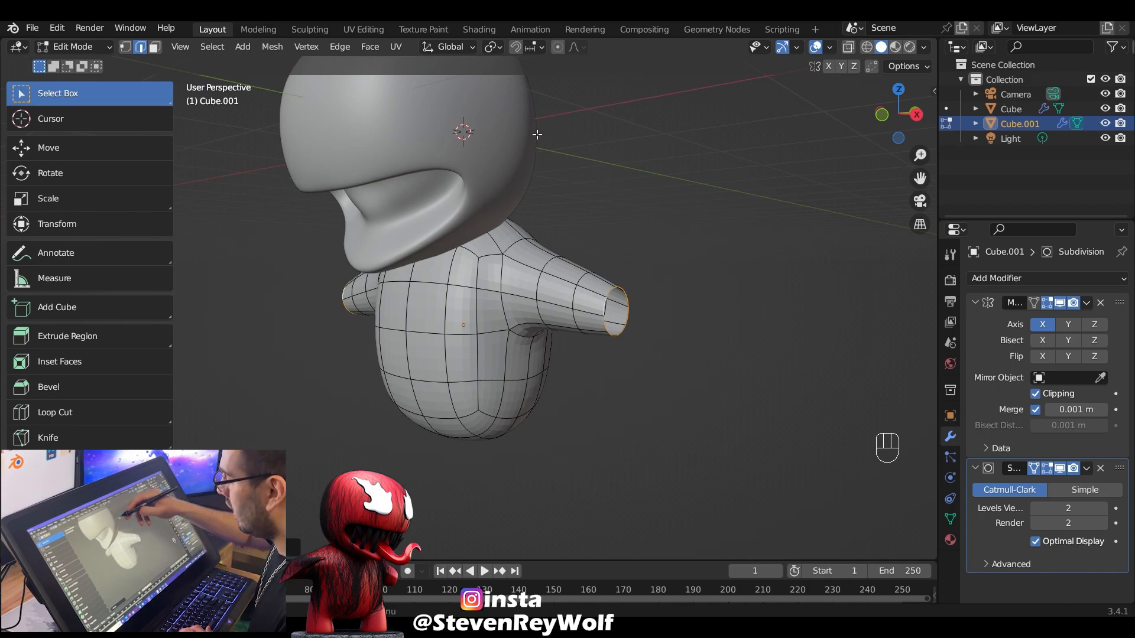
{"action": "left_click", "coordinate": [127, 48]}
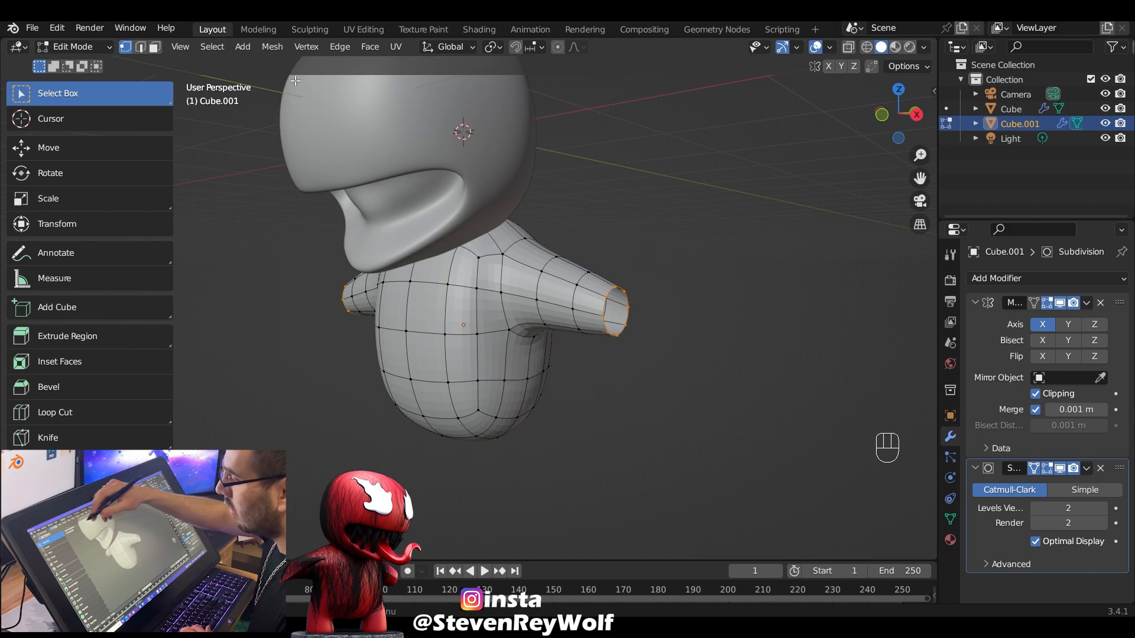
{"action": "key", "text": "1"}
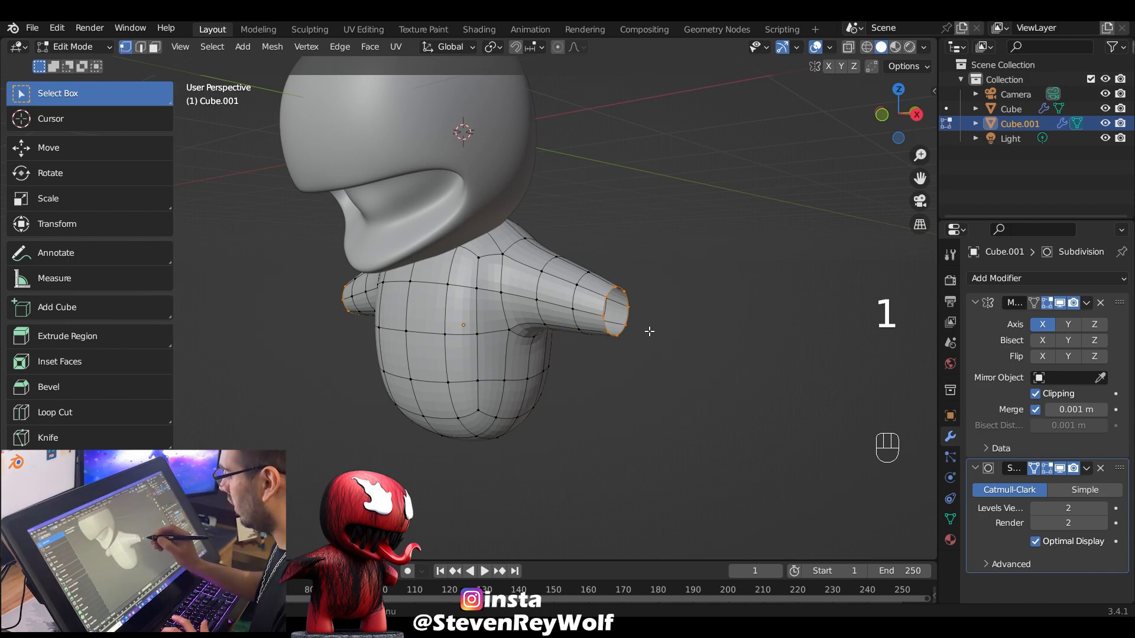
{"action": "right_click", "coordinate": [646, 338]}
{"action": "mouse_move", "coordinate": [662, 527]}
{"action": "left_click", "coordinate": [721, 526]}
{"action": "middle_click_drag", "start_coordinate": [758, 460], "coordinate": [624, 296]}
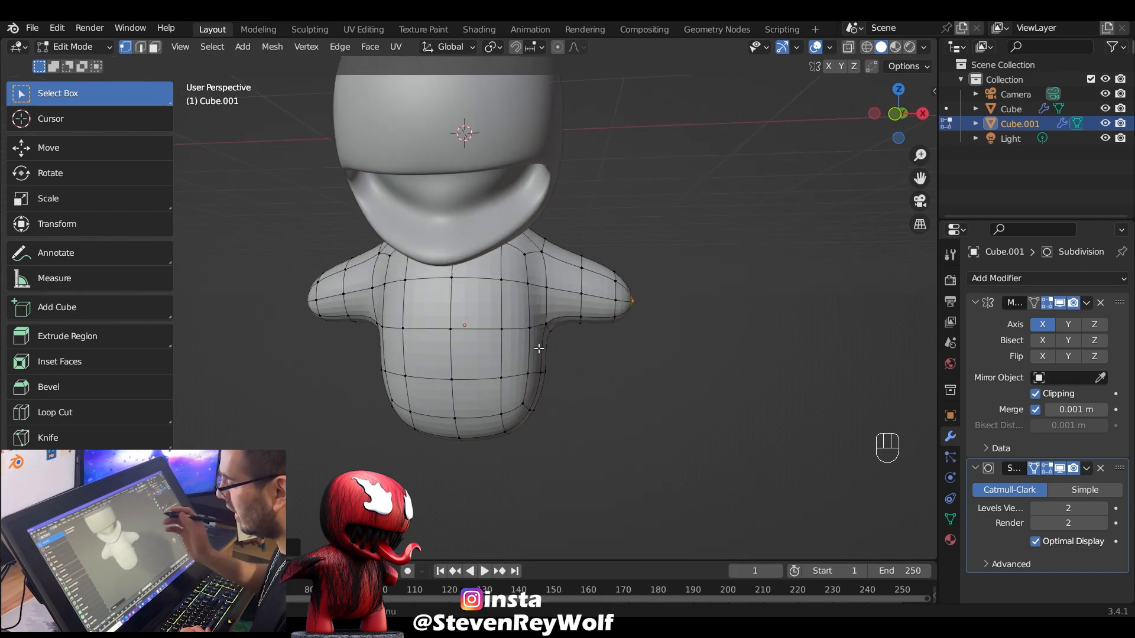
Delete a two-by-two block of faces on the lower side of the body to open the leg hole
{"action": "middle_click_drag", "start_coordinate": [538, 349], "coordinate": [635, 263]}
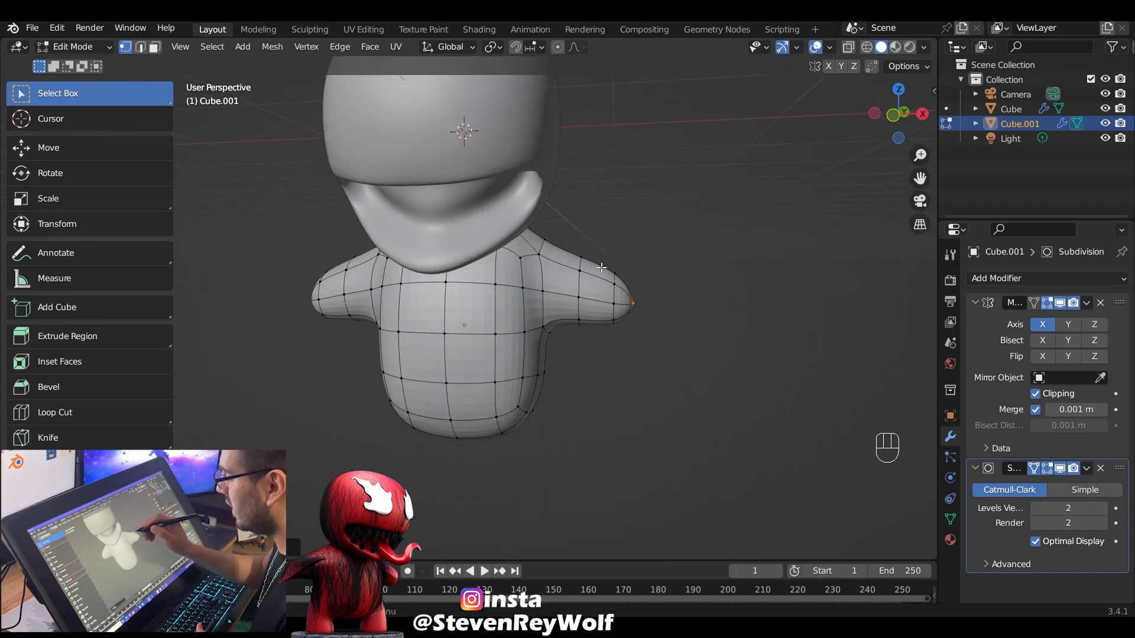
{"action": "key", "text": "3"}
{"action": "middle_click_drag", "start_coordinate": [641, 373], "coordinate": [587, 310]}
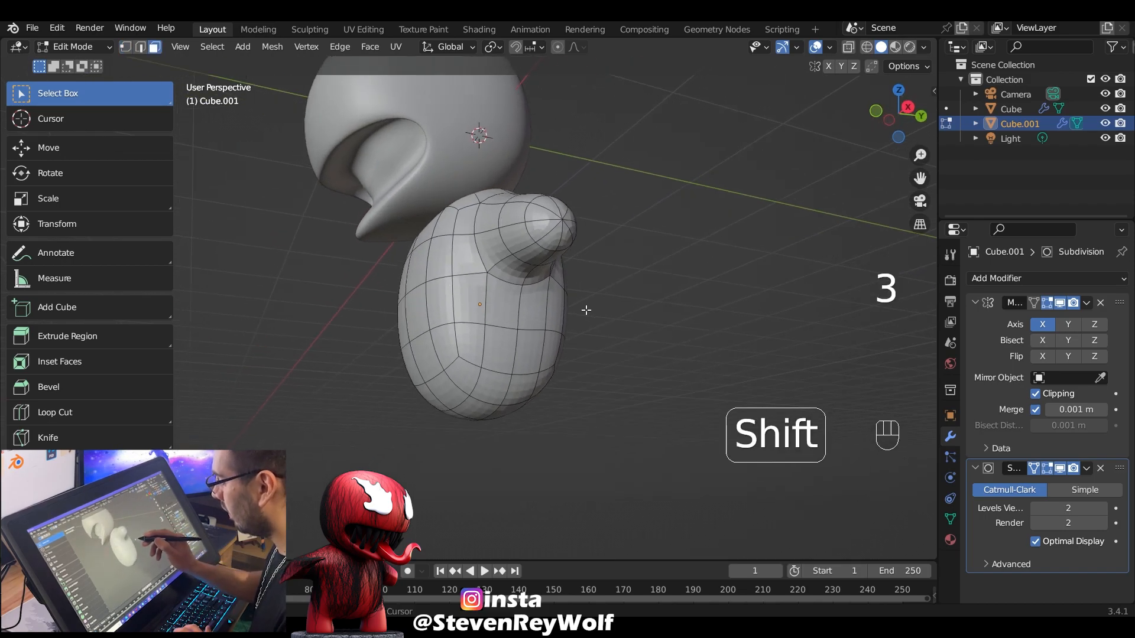
{"action": "left_click", "coordinate": [500, 349], "text": "shift"}
{"action": "left_click", "coordinate": [528, 350], "text": "shift"}
{"action": "left_click", "coordinate": [524, 387], "text": "shift"}
{"action": "left_click", "coordinate": [492, 387], "text": "shift"}
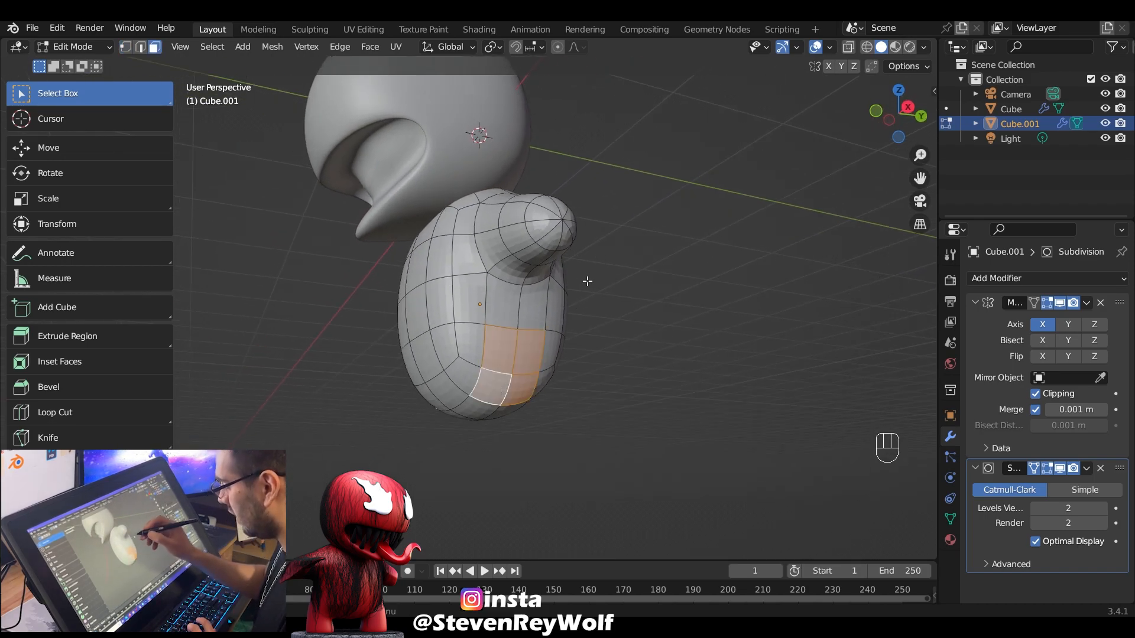
{"action": "key", "text": "x"}
{"action": "left_click", "coordinate": [556, 271]}
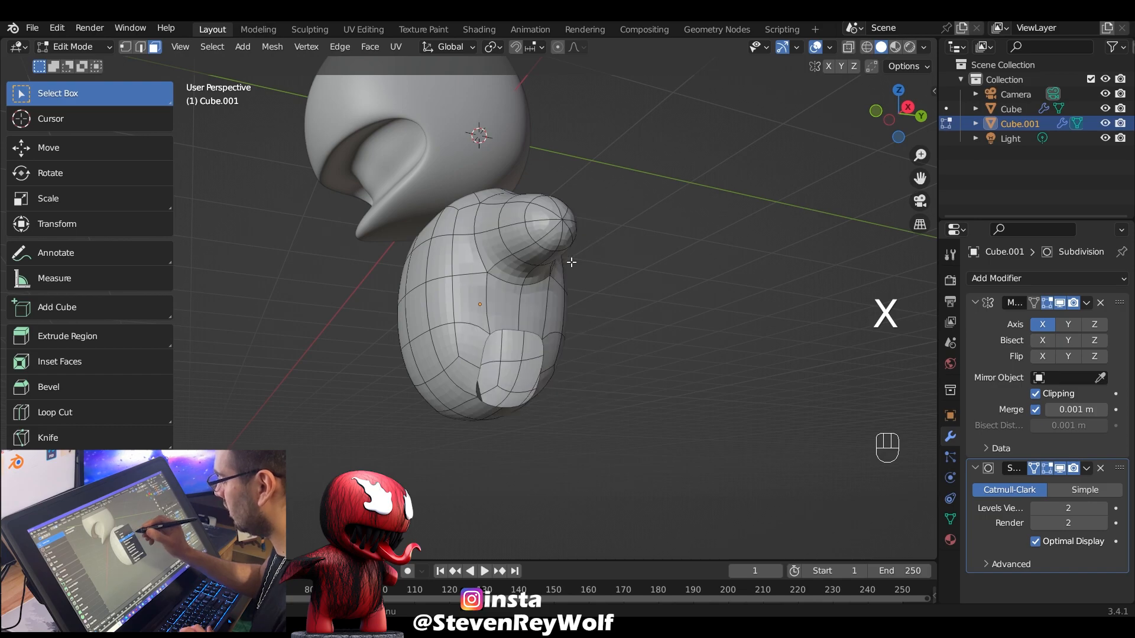
Select the border edge loop of the leg hole and round it with LoopTools Circle
{"action": "middle_click_drag", "start_coordinate": [618, 273], "coordinate": [617, 272]}
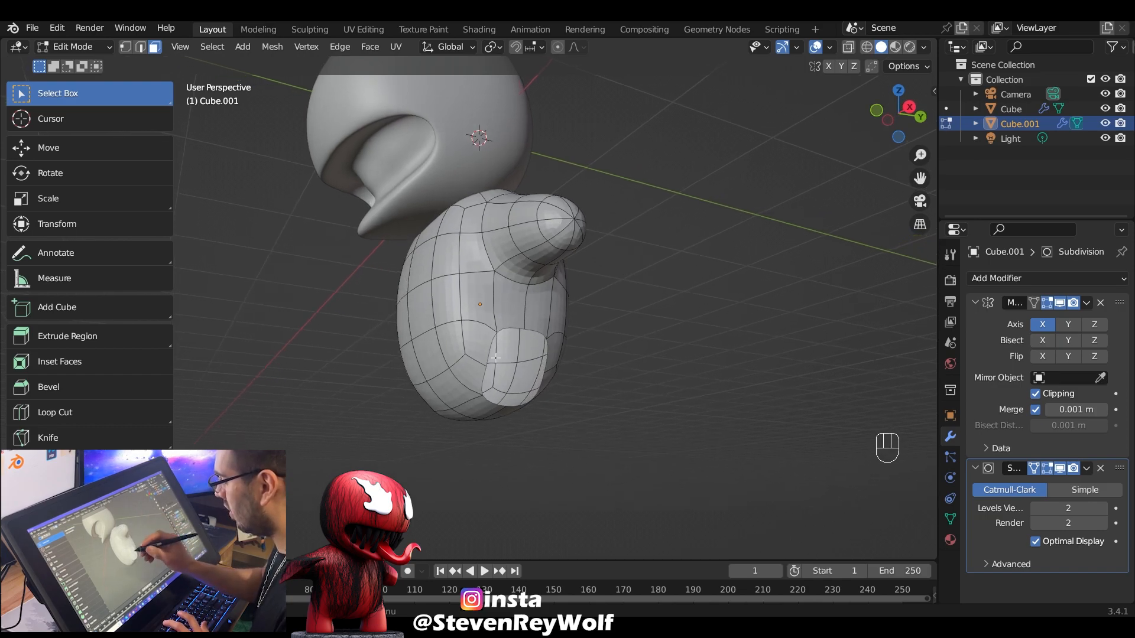
{"action": "key", "text": "2"}
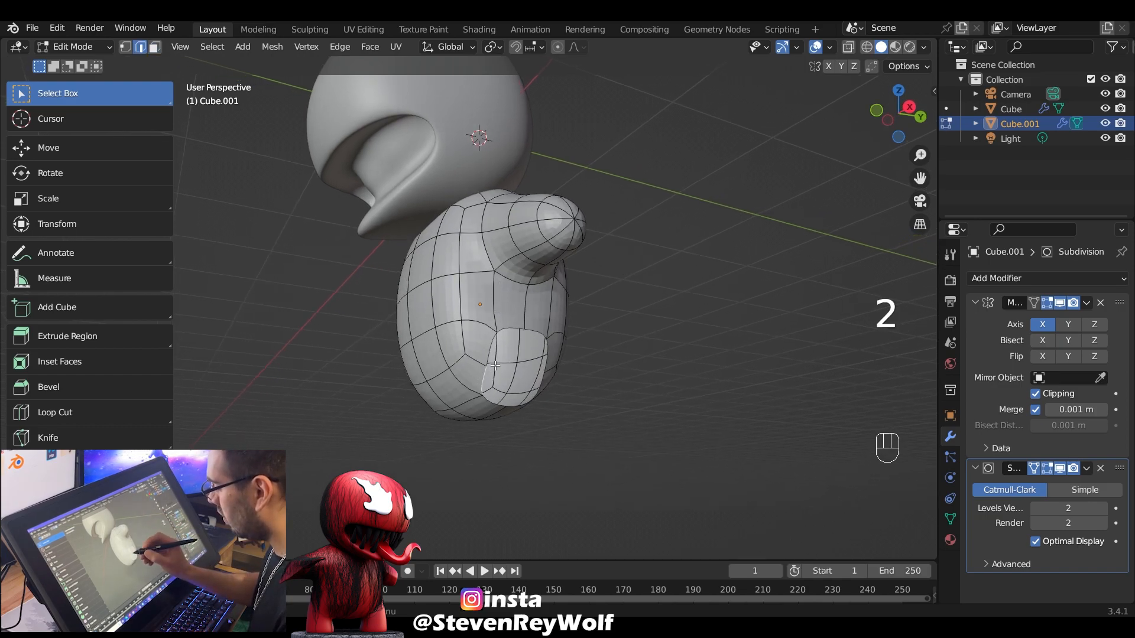
{"action": "left_click", "coordinate": [496, 365], "text": "alt"}
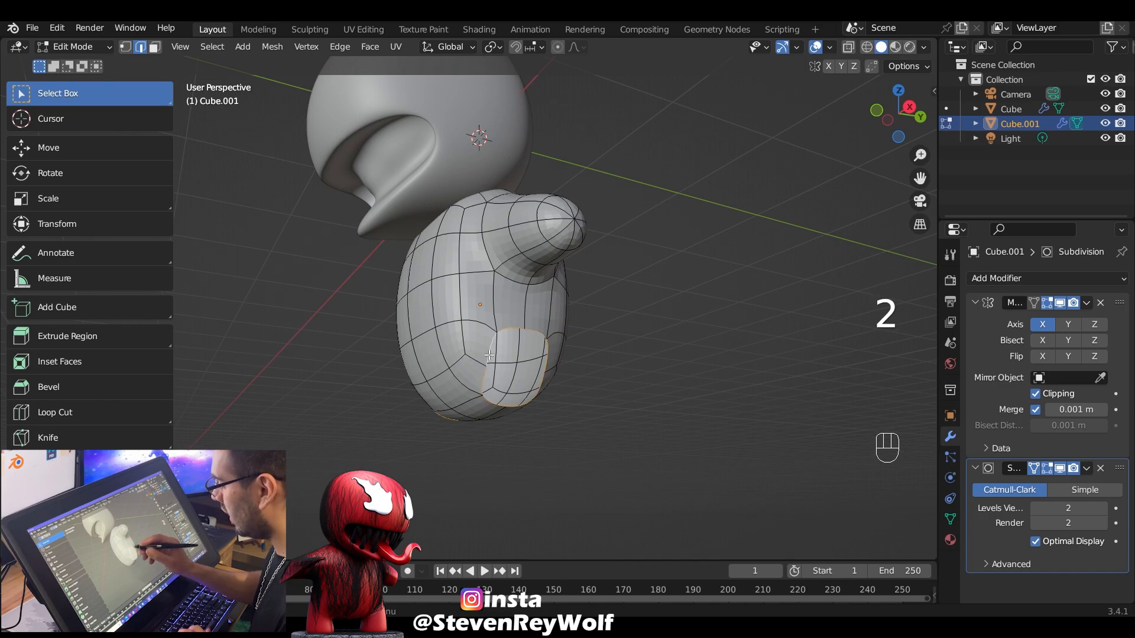
{"action": "right_click", "coordinate": [526, 371]}
{"action": "mouse_move", "coordinate": [550, 112]}
{"action": "left_click", "coordinate": [636, 130]}
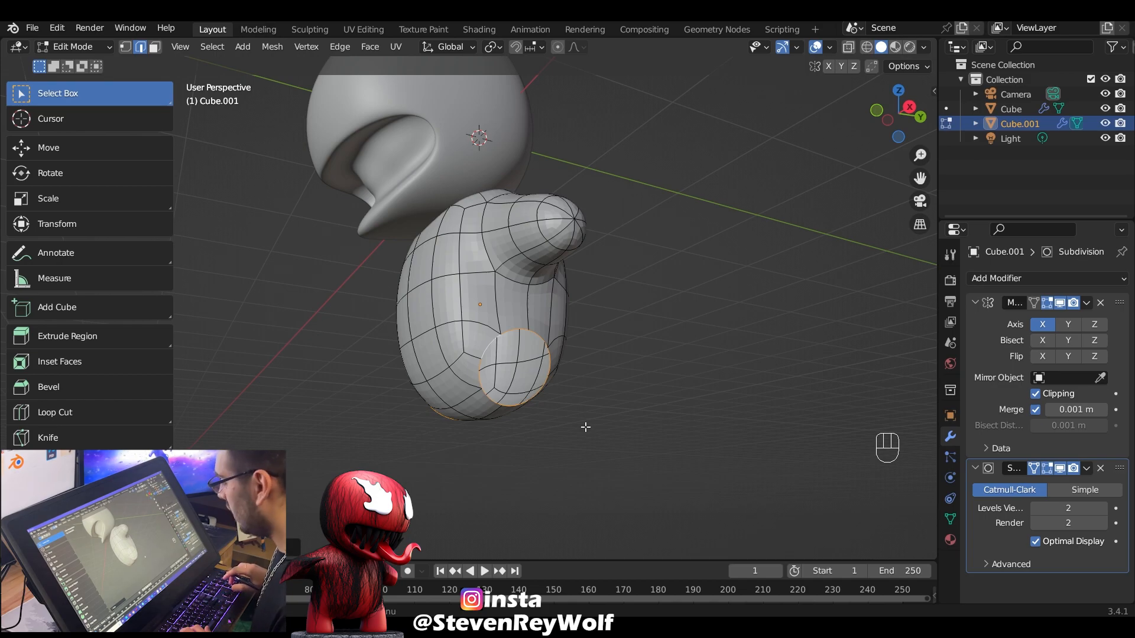
In the front view, rotate the leg hole's edge loop about 24° so it faces further downward
{"action": "key", "text": "KP_1"}
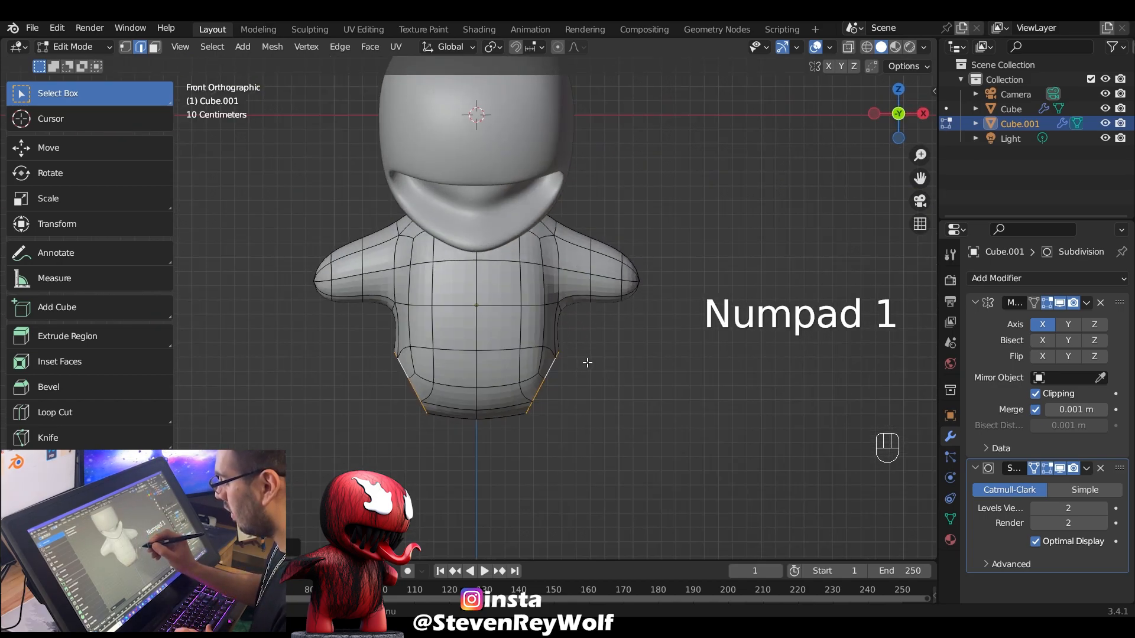
{"action": "key", "text": "r"}
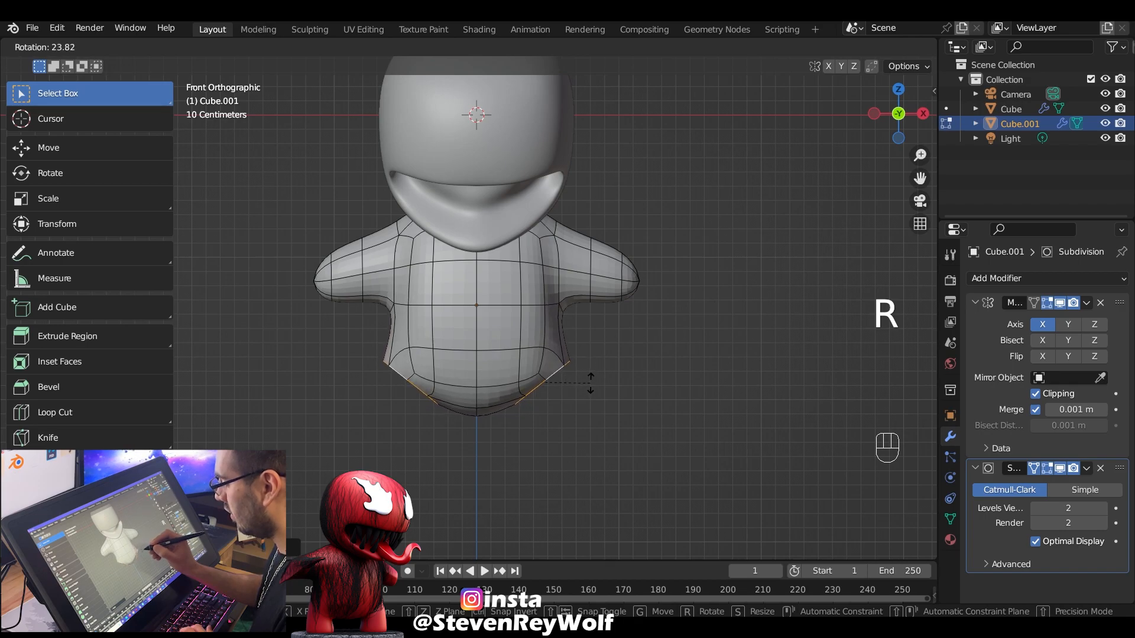
{"action": "left_click", "coordinate": [591, 381]}
Extrude the leg downward from the hole's edge loop, level its open end, and extrude a second section about 0.1 m along global Z
{"action": "key", "text": "e"}
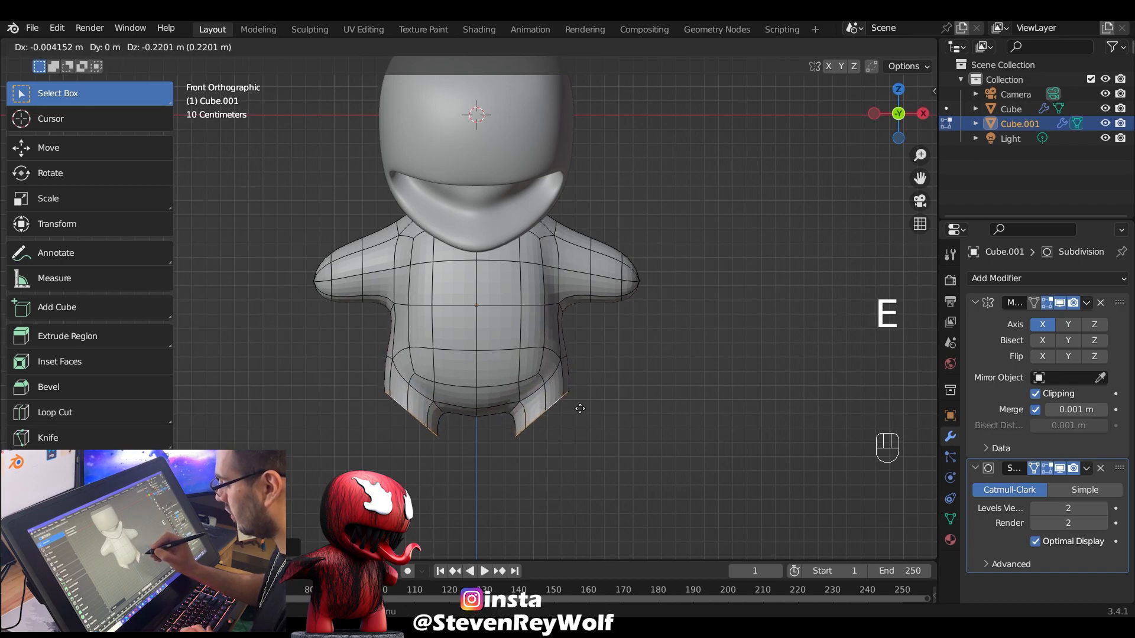
{"action": "left_click", "coordinate": [579, 420]}
{"action": "key", "text": "r"}
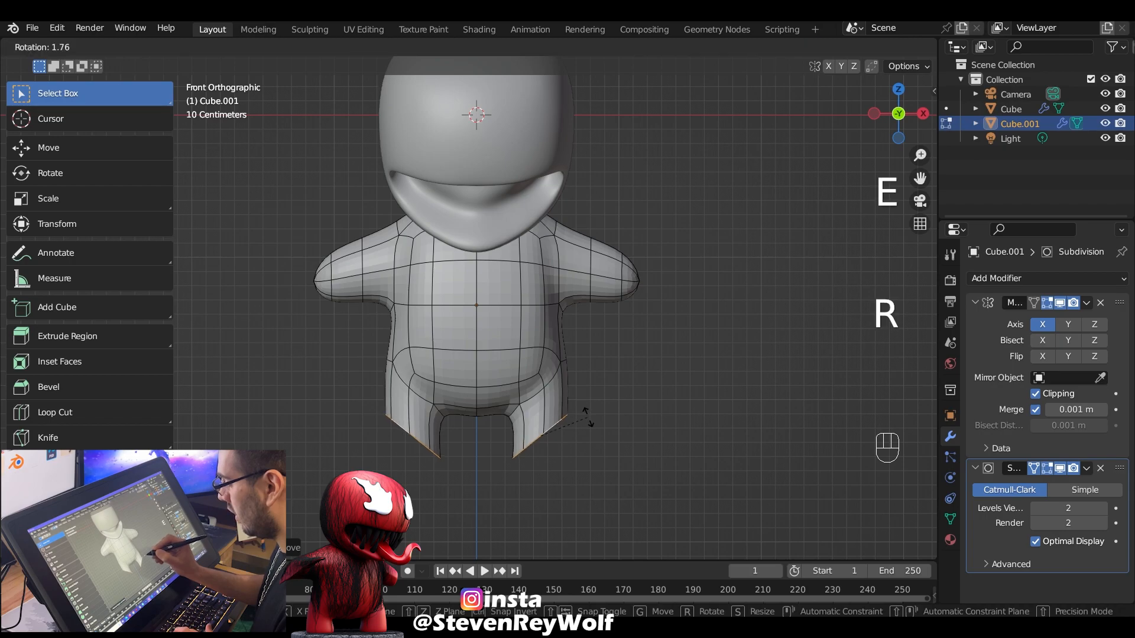
{"action": "left_click", "coordinate": [584, 447]}
{"action": "key", "text": "e"}
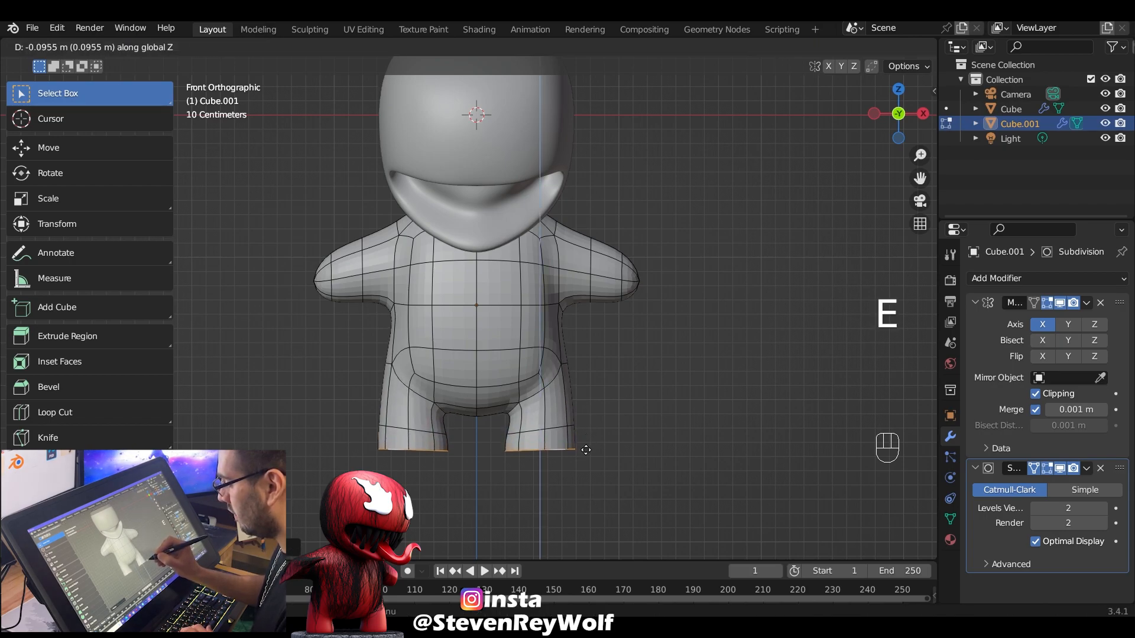
{"action": "left_click", "coordinate": [586, 455]}
Extrude the leg's open end twice, scaling the loops inward, the last one to about 0.66, to form the sole's rim
{"action": "middle_click_drag", "start_coordinate": [601, 404], "coordinate": [605, 427], "text": "ctrl"}
{"action": "middle_click_drag", "start_coordinate": [606, 427], "coordinate": [563, 312], "text": "shift"}
{"action": "key", "text": "e"}
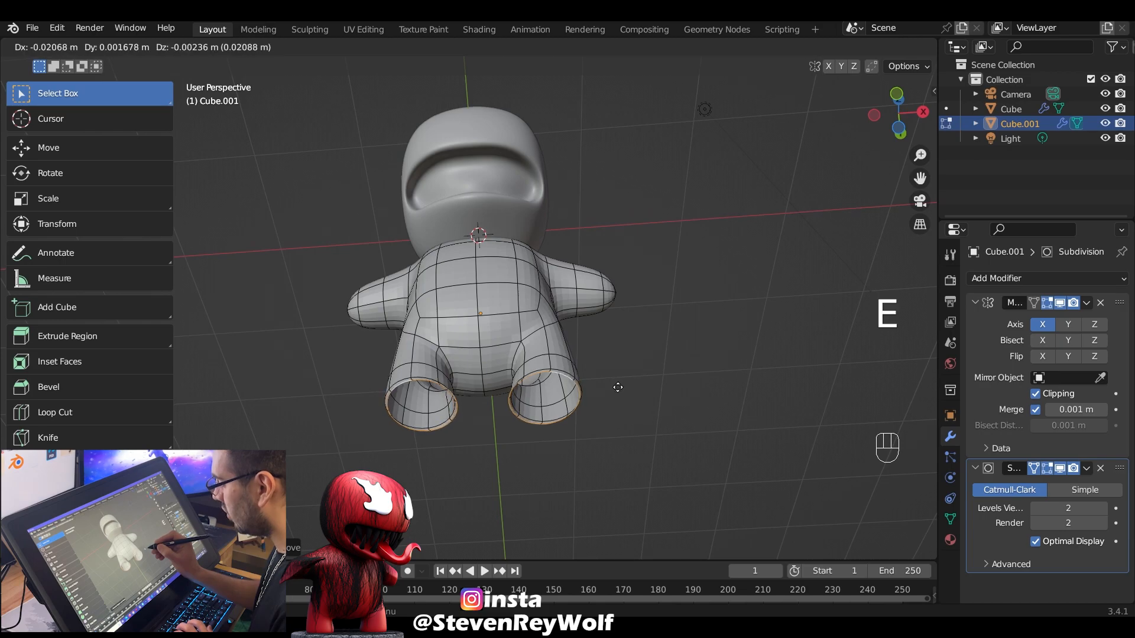
{"action": "key", "text": "s"}
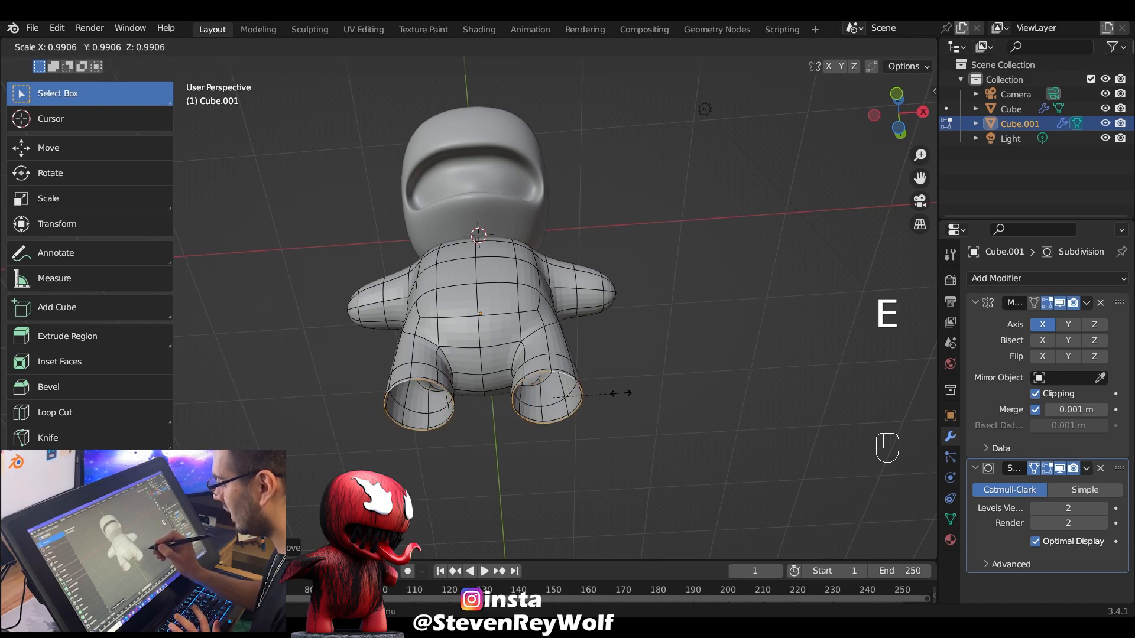
{"action": "left_click", "coordinate": [596, 391]}
{"action": "key", "text": "e"}
{"action": "key", "text": "s"}
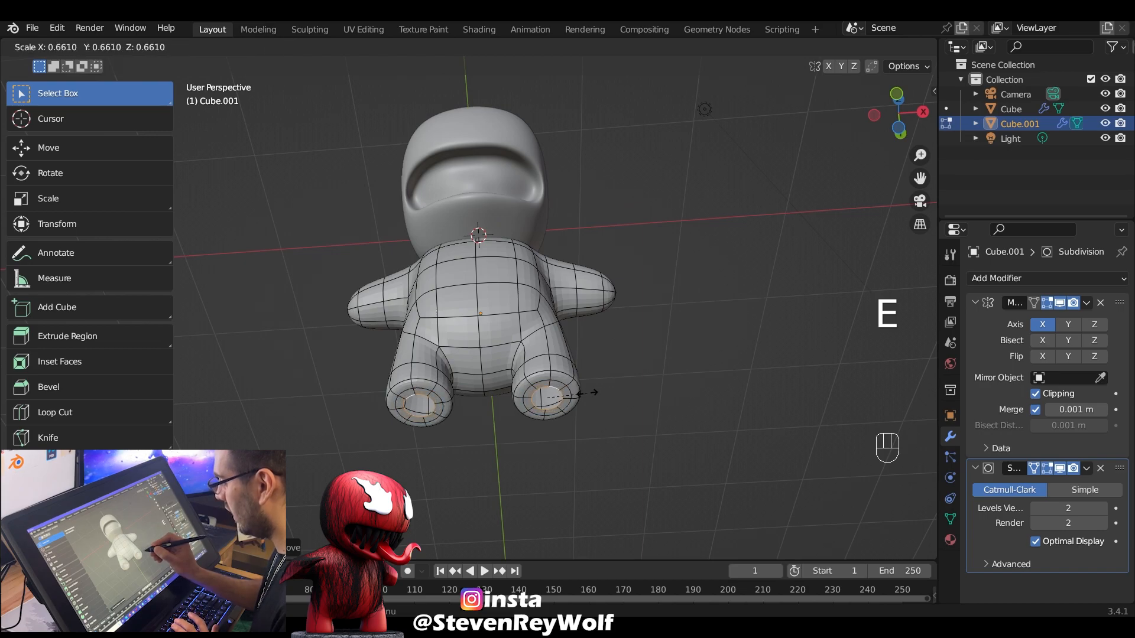
{"action": "left_click", "coordinate": [588, 391]}
Close the remaining opening at the leg's end with Grid Fill
{"action": "middle_click_drag", "start_coordinate": [618, 379], "coordinate": [521, 359]}
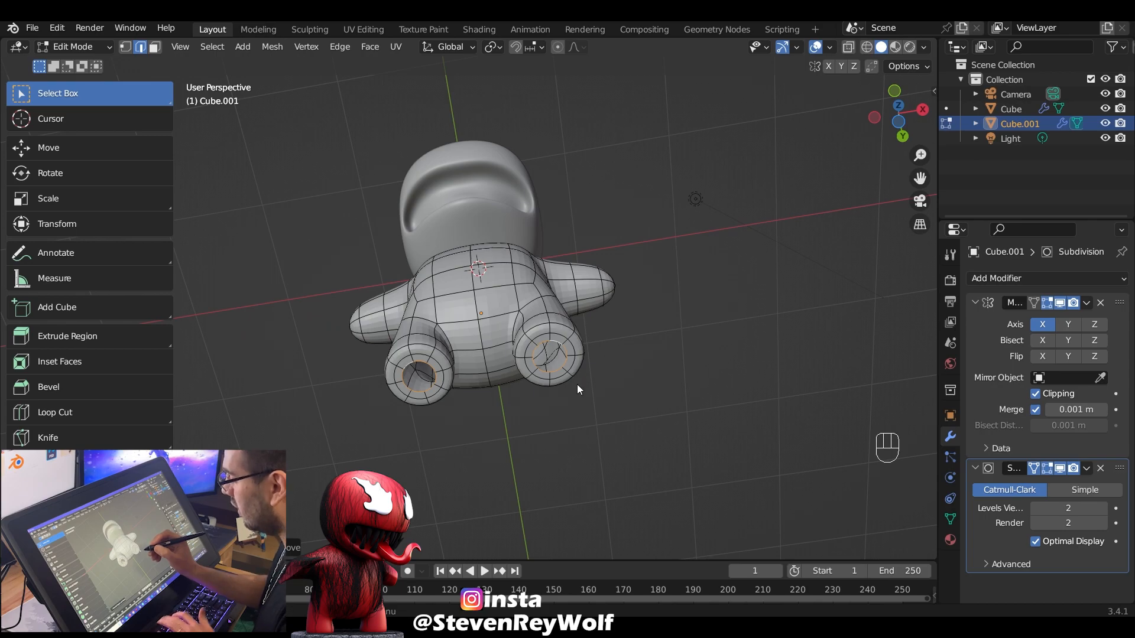
{"action": "key", "text": "F3"}
{"action": "type", "text": "grid fill"}
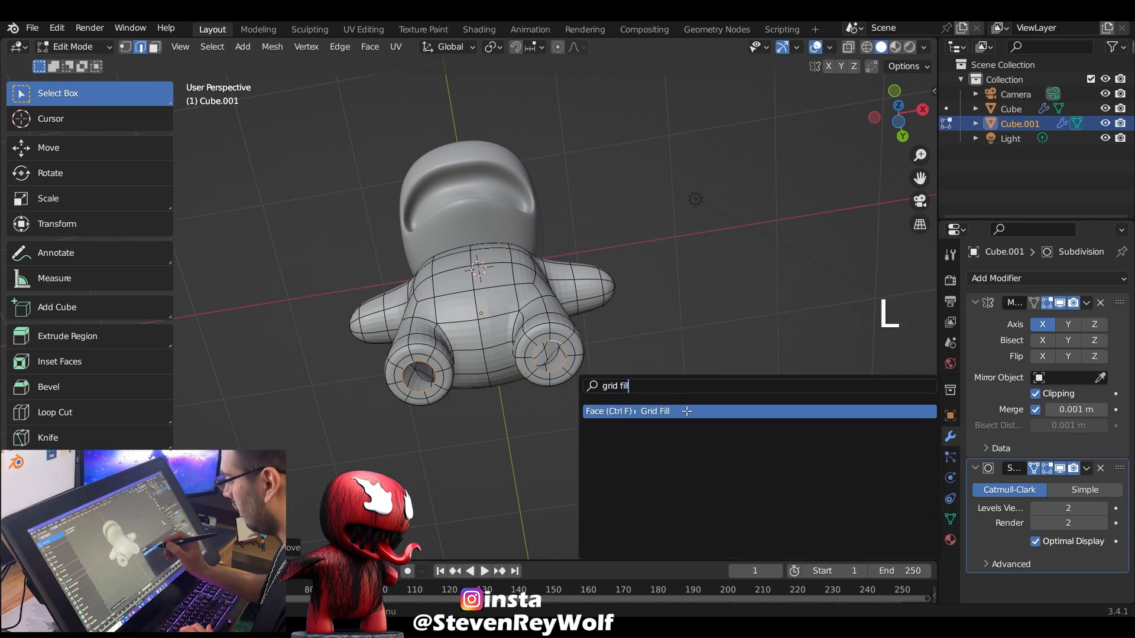
{"action": "left_click", "coordinate": [686, 411]}
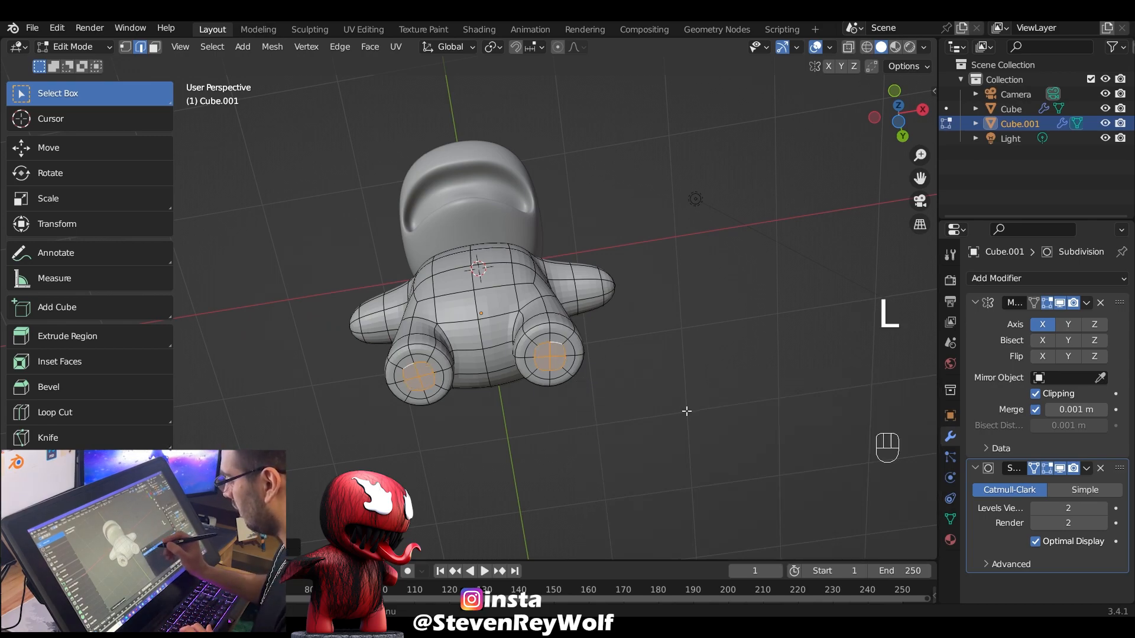
In vertex selection, delete the merged vertex at the arm's tip to reopen the arm's end
{"action": "key", "text": "KP_1"}
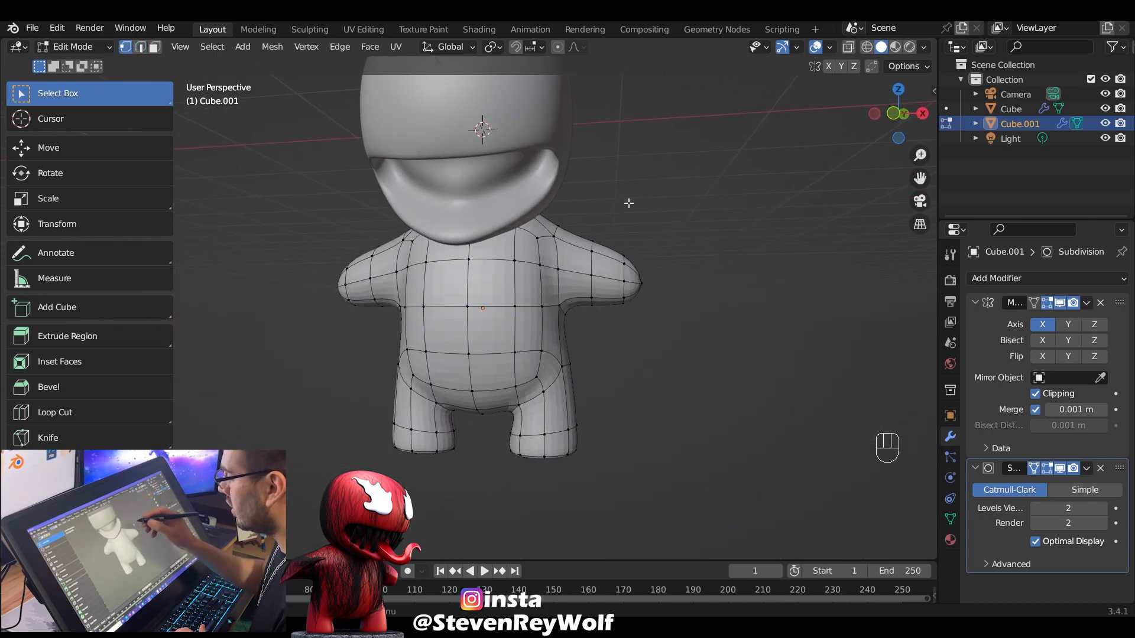
{"action": "middle_click_drag", "start_coordinate": [622, 266], "coordinate": [642, 292]}
{"action": "key", "text": "2"}
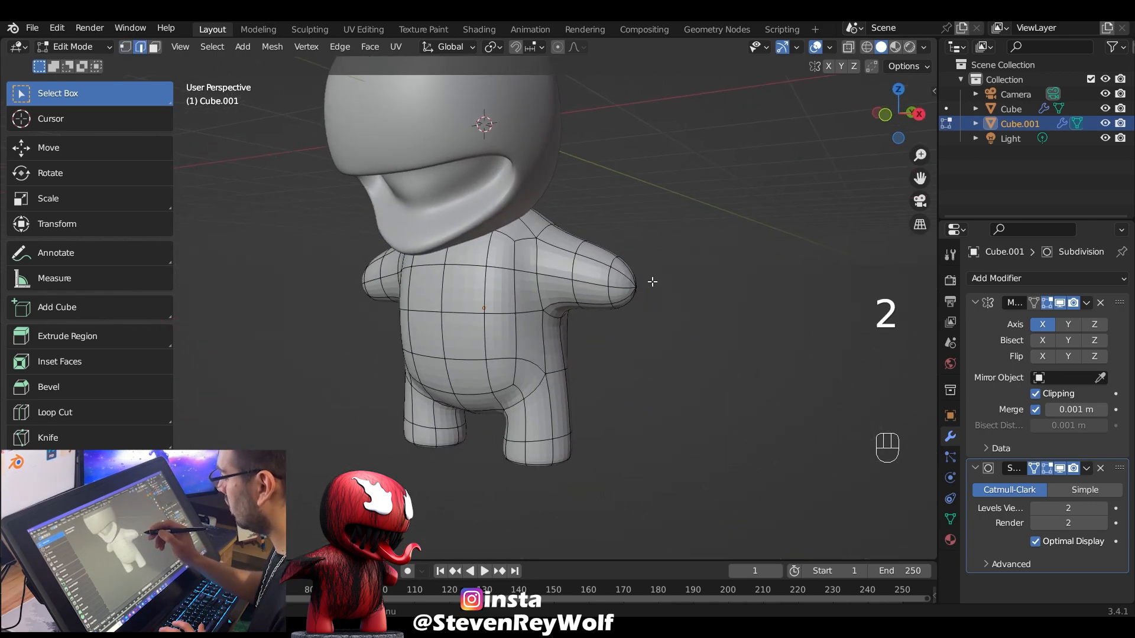
{"action": "key", "text": "1"}
{"action": "middle_click_drag", "start_coordinate": [674, 294], "coordinate": [643, 310]}
{"action": "key", "text": "x"}
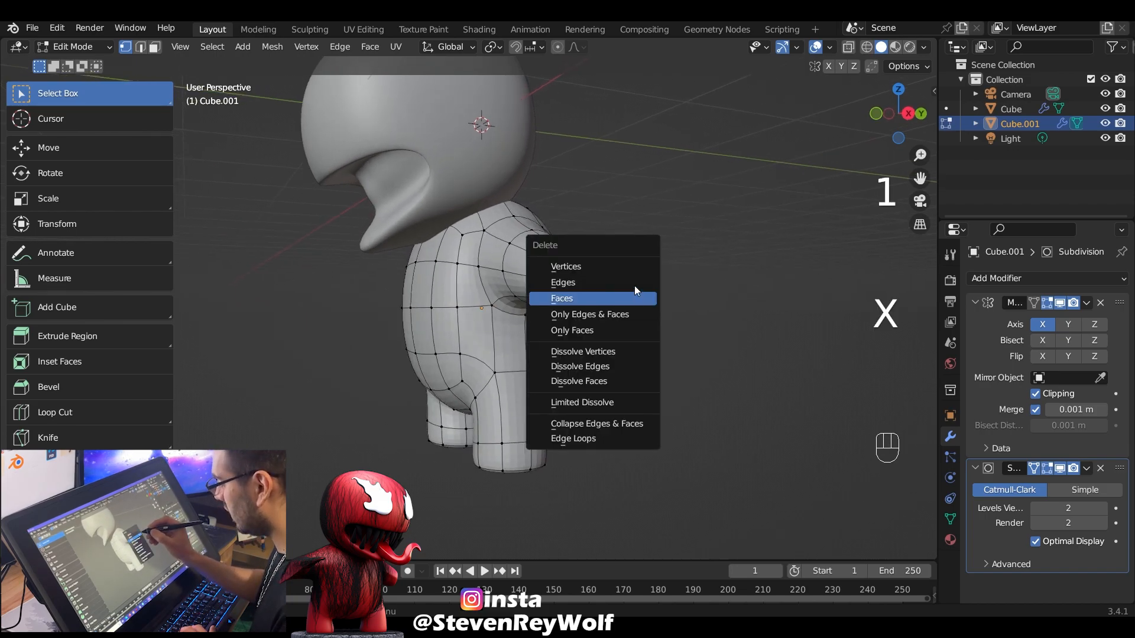
{"action": "left_click", "coordinate": [632, 264]}
Select the arm's open border edge loop and close it with Grid Fill
{"action": "middle_click_drag", "start_coordinate": [615, 270], "coordinate": [641, 282]}
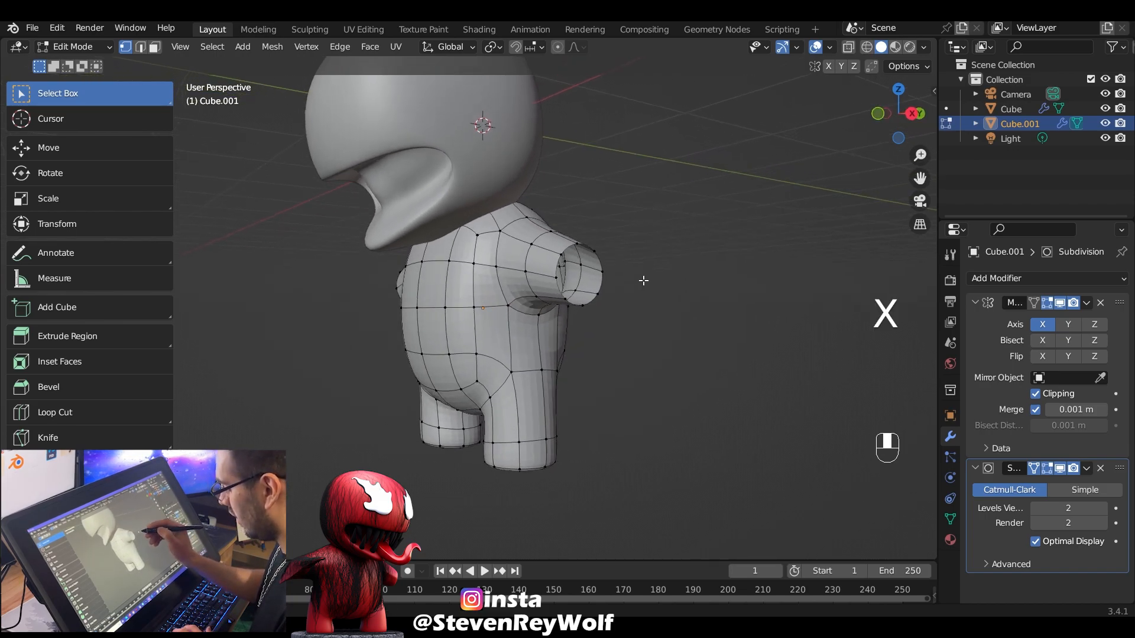
{"action": "key", "text": "2"}
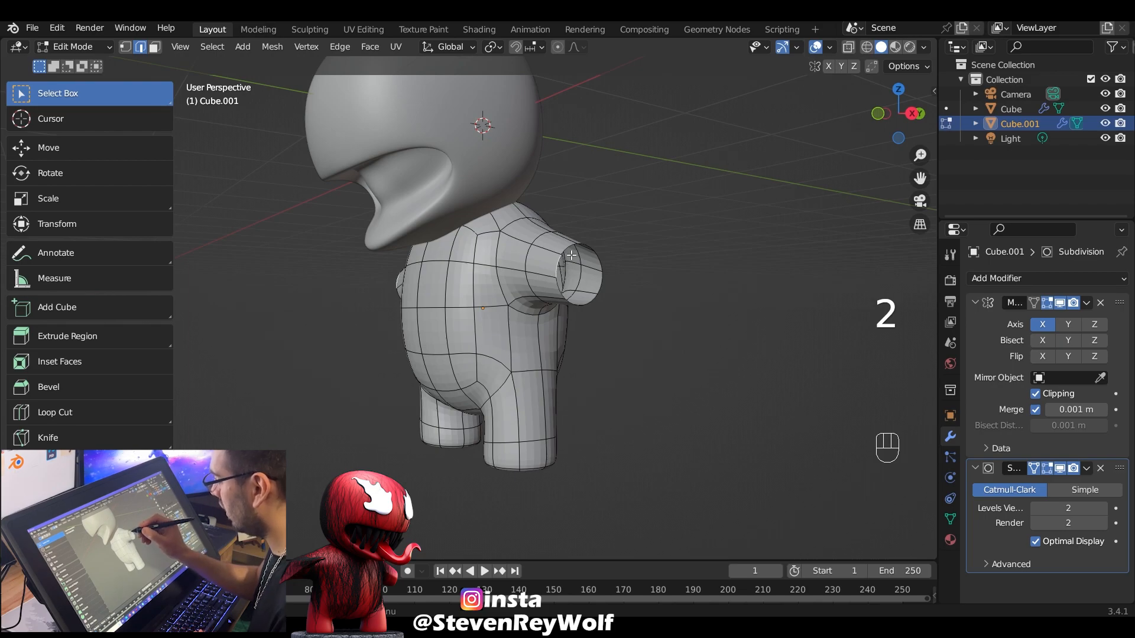
{"action": "left_click", "coordinate": [573, 252], "text": "alt"}
{"action": "mouse_move", "coordinate": [628, 294]}
{"action": "middle_mouse_down"}
{"action": "mouse_move", "coordinate": [646, 299]}
{"action": "mouse_move", "coordinate": [641, 279]}
{"action": "middle_mouse_up"}
{"action": "key", "text": "F3"}
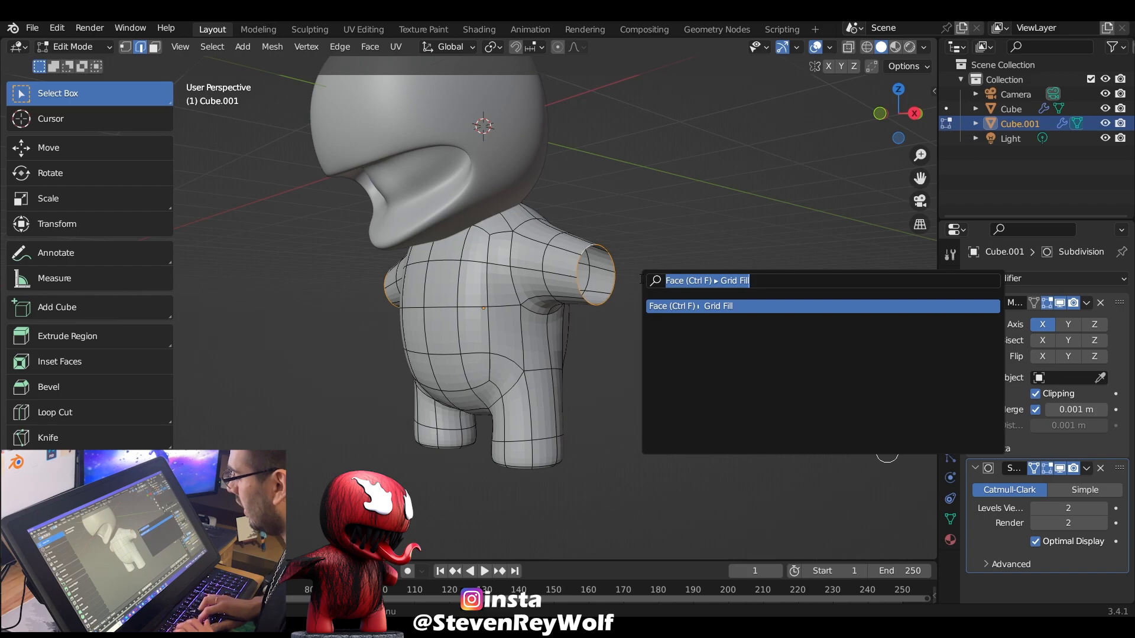
{"action": "left_click", "coordinate": [742, 306]}
Switch the body to Object Mode in the front view
{"action": "key", "text": "KP_1"}
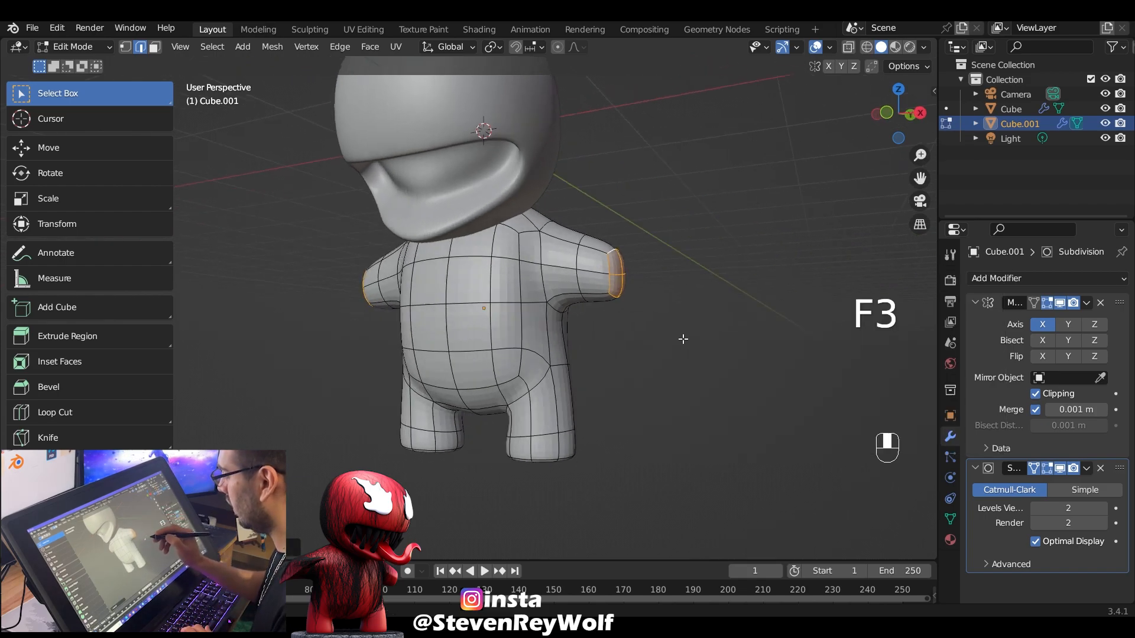
{"action": "left_click", "coordinate": [101, 47]}
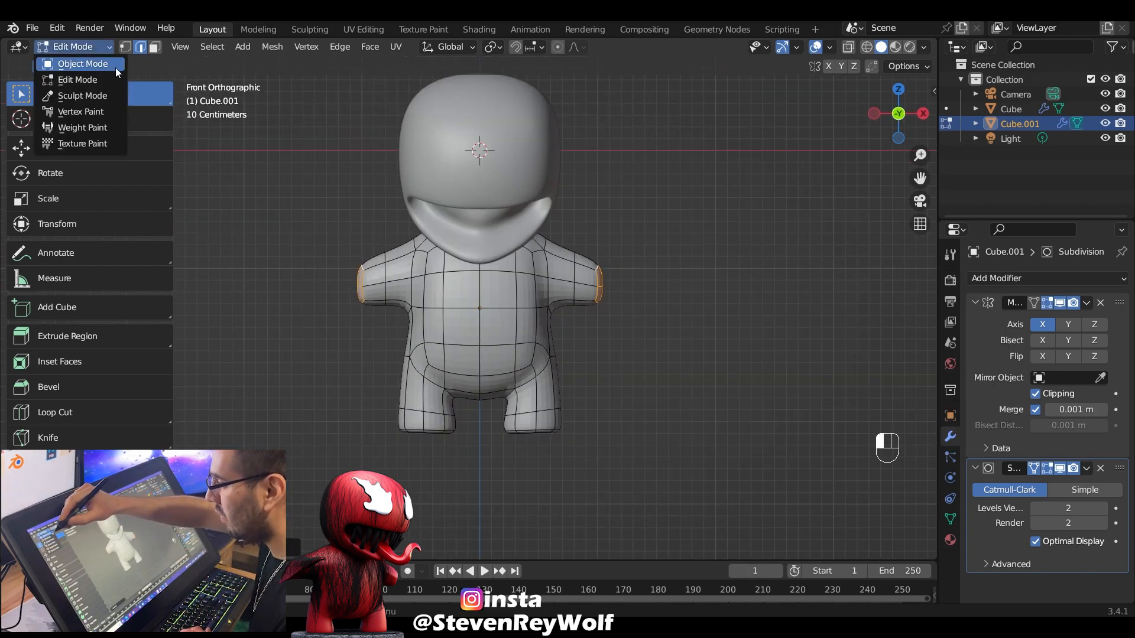
{"action": "left_click", "coordinate": [112, 66]}
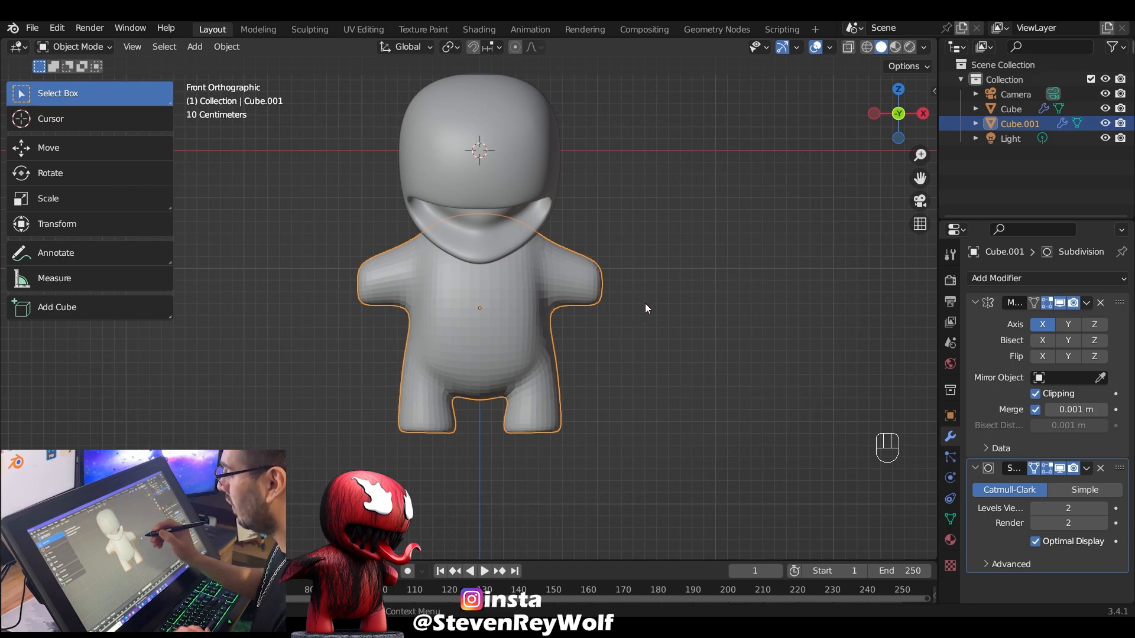
{"action": "middle_click_drag", "start_coordinate": [636, 250], "coordinate": [624, 269], "text": "ctrl"}
{"action": "middle_click_drag", "start_coordinate": [623, 269], "coordinate": [542, 291], "text": "shift"}
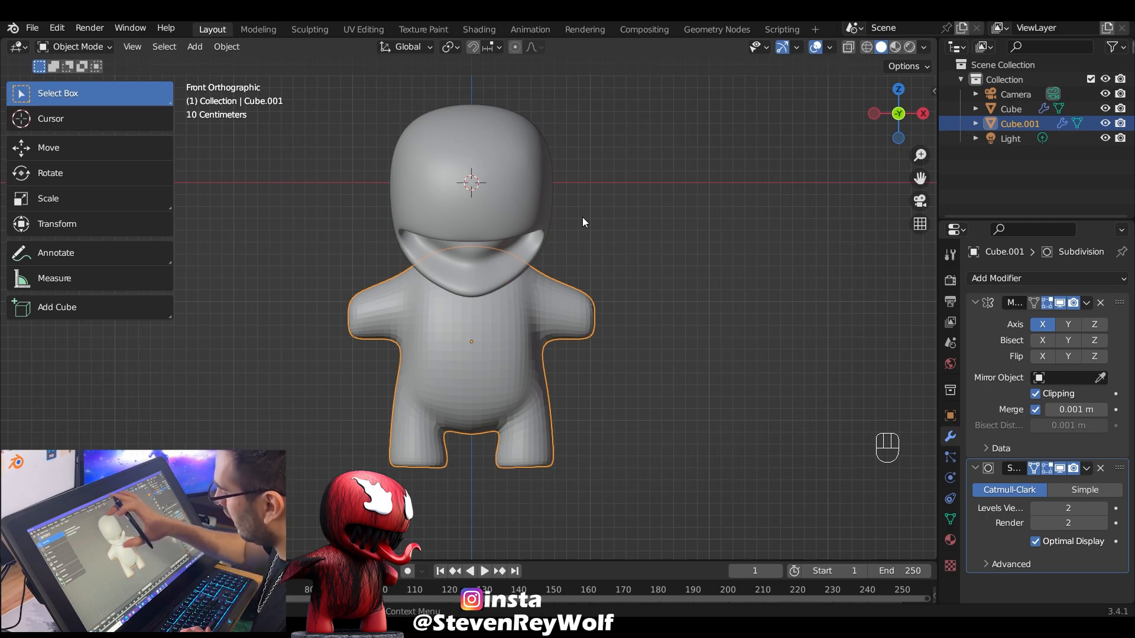
{"action": "left_click", "coordinate": [631, 341]}
{"action": "left_click", "coordinate": [563, 310]}
{"action": "key", "text": "s"}
{"action": "key", "text": "z"}
{"action": "key", "text": "Escape"}
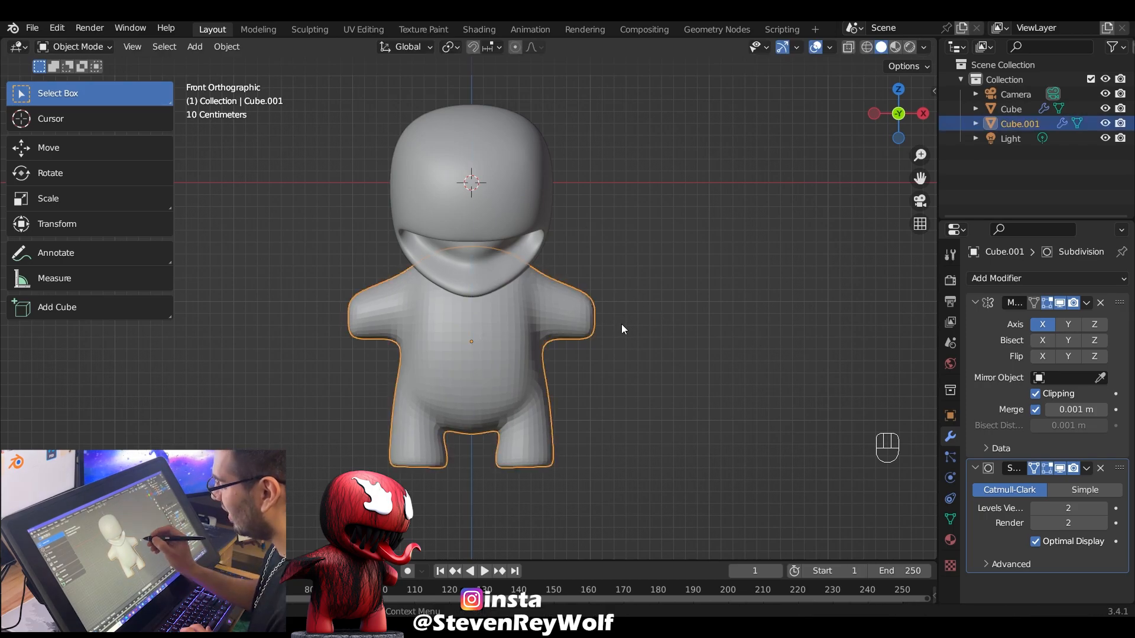
Scale the body to about 0.88 along Z and move it up about 0.08 m toward the head
{"action": "key", "text": "s"}
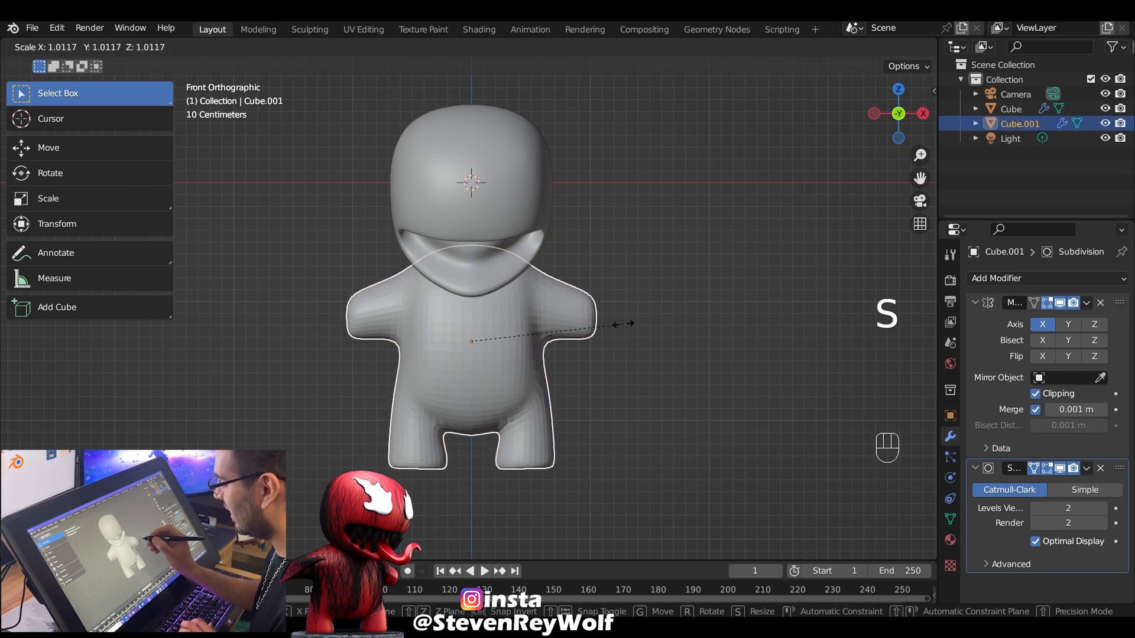
{"action": "key", "text": "z"}
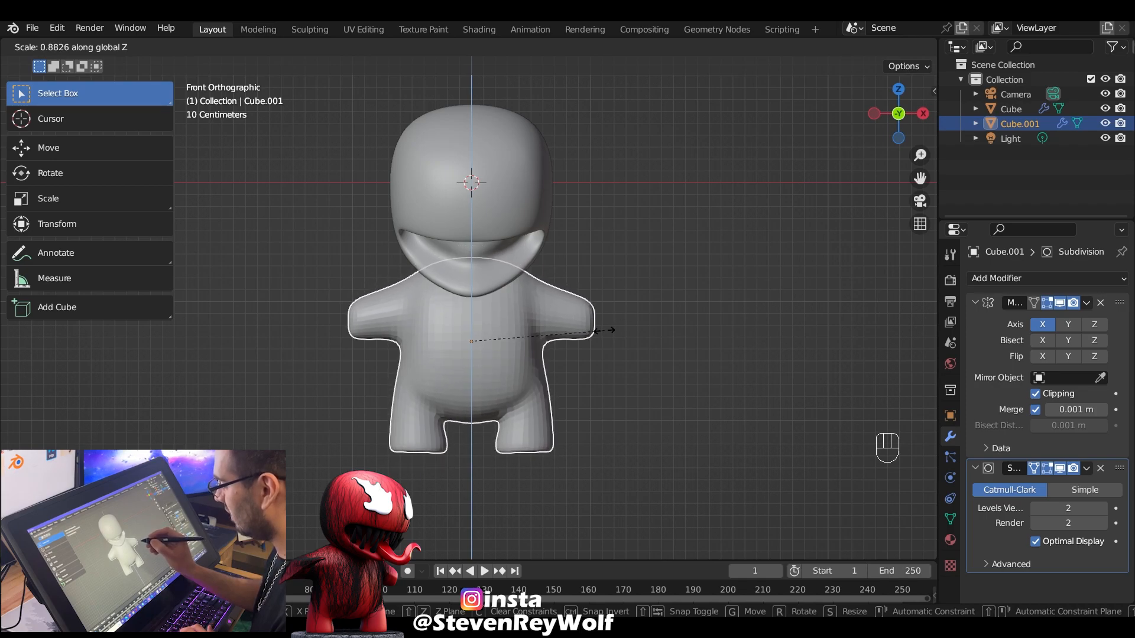
{"action": "left_click", "coordinate": [608, 329]}
{"action": "key", "text": "g"}
{"action": "key", "text": "z"}
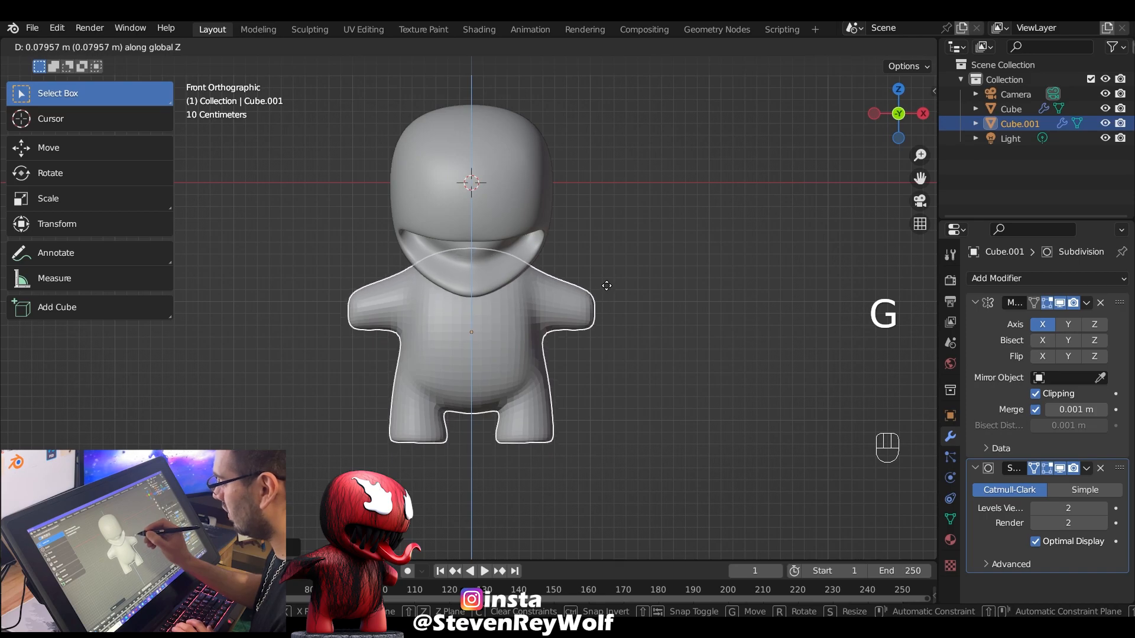
{"action": "left_click", "coordinate": [606, 286]}
Apply Shade Smooth to the body
{"action": "middle_click_drag", "start_coordinate": [608, 277], "coordinate": [627, 240]}
{"action": "right_click", "coordinate": [519, 306]}
{"action": "left_click", "coordinate": [521, 295]}
{"action": "middle_click_drag", "start_coordinate": [637, 305], "coordinate": [630, 329]}
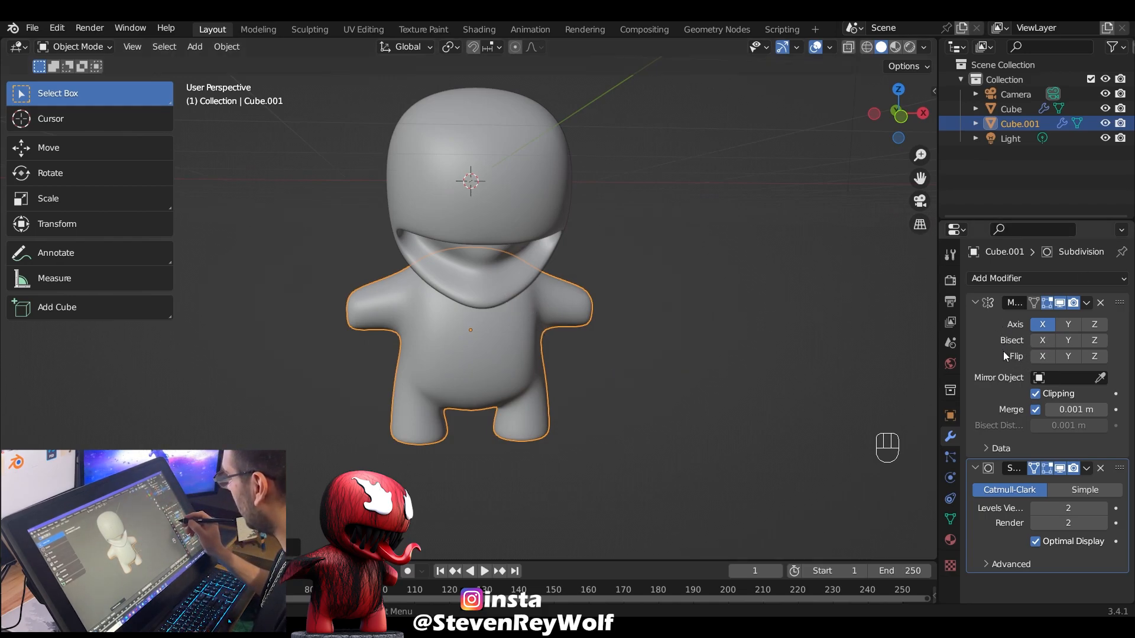
Apply the body's Mirror modifier and leave the body selected
{"action": "key", "text": "ctrl+a"}
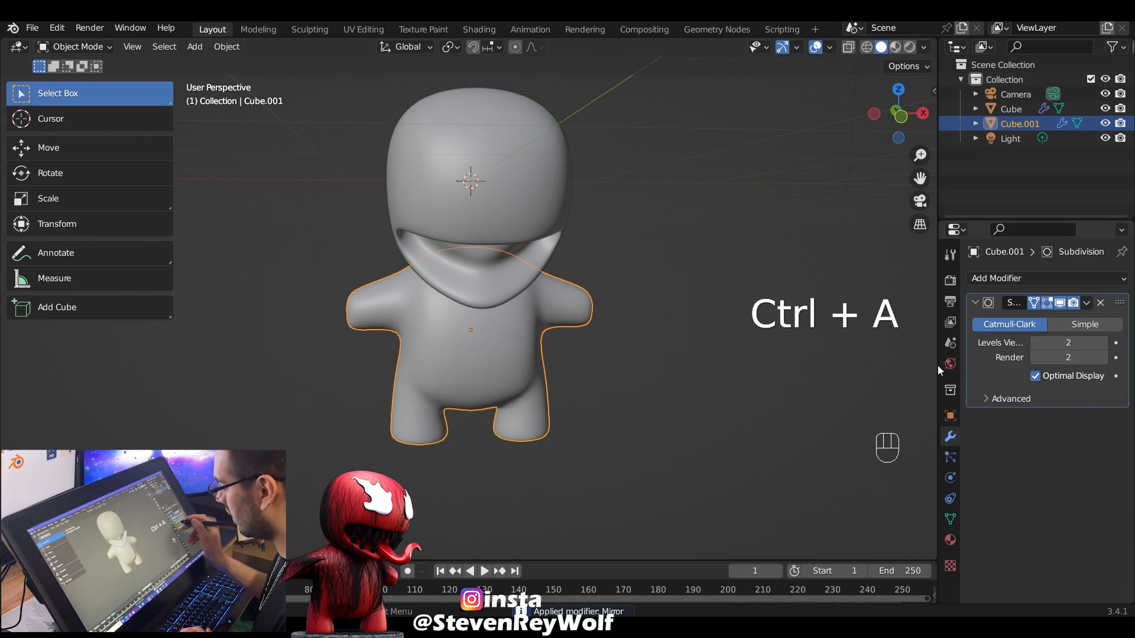
{"action": "left_click", "coordinate": [620, 307]}
{"action": "left_click", "coordinate": [550, 306]}
{"action": "middle_click_drag", "start_coordinate": [635, 277], "coordinate": [617, 246]}
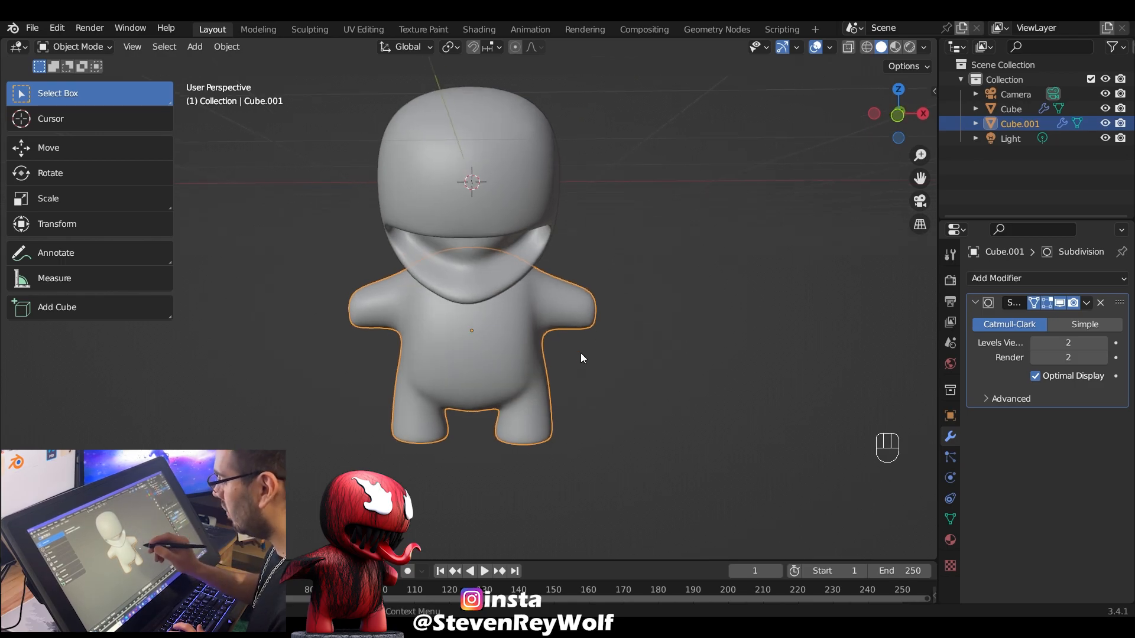
In face selection, select the end faces of the character's right arm, grow the selection twice to the shoulder, and switch to the left view
{"action": "key", "text": "Tab"}
{"action": "middle_click_drag", "start_coordinate": [581, 356], "coordinate": [437, 330]}
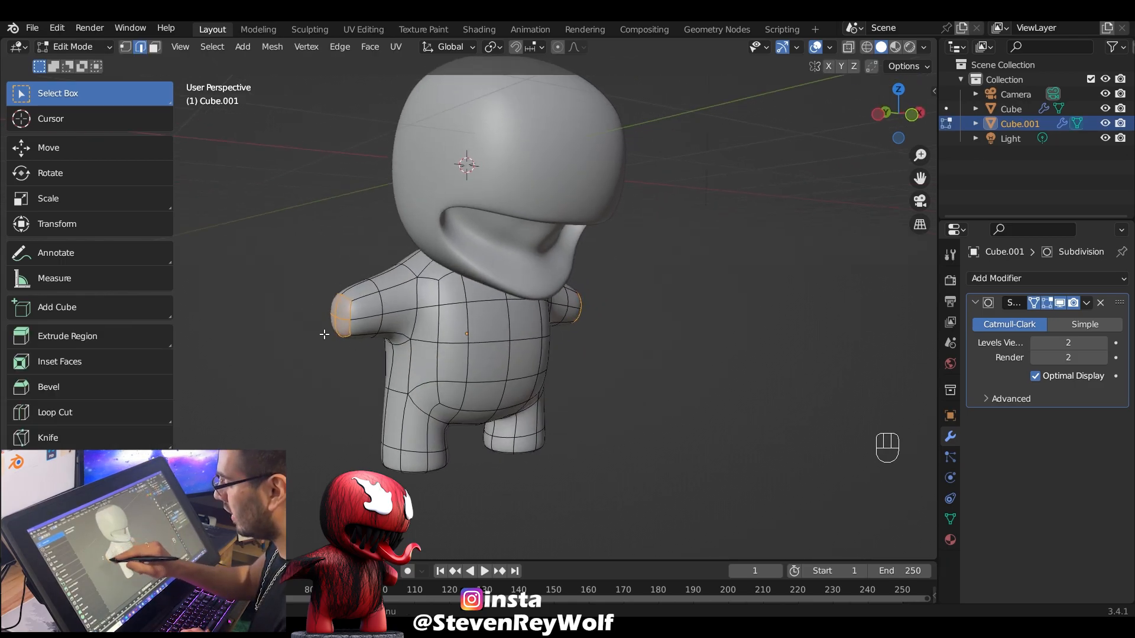
{"action": "left_click", "coordinate": [356, 338]}
{"action": "middle_click_drag", "start_coordinate": [341, 301], "coordinate": [319, 202]}
{"action": "left_click", "coordinate": [155, 47]}
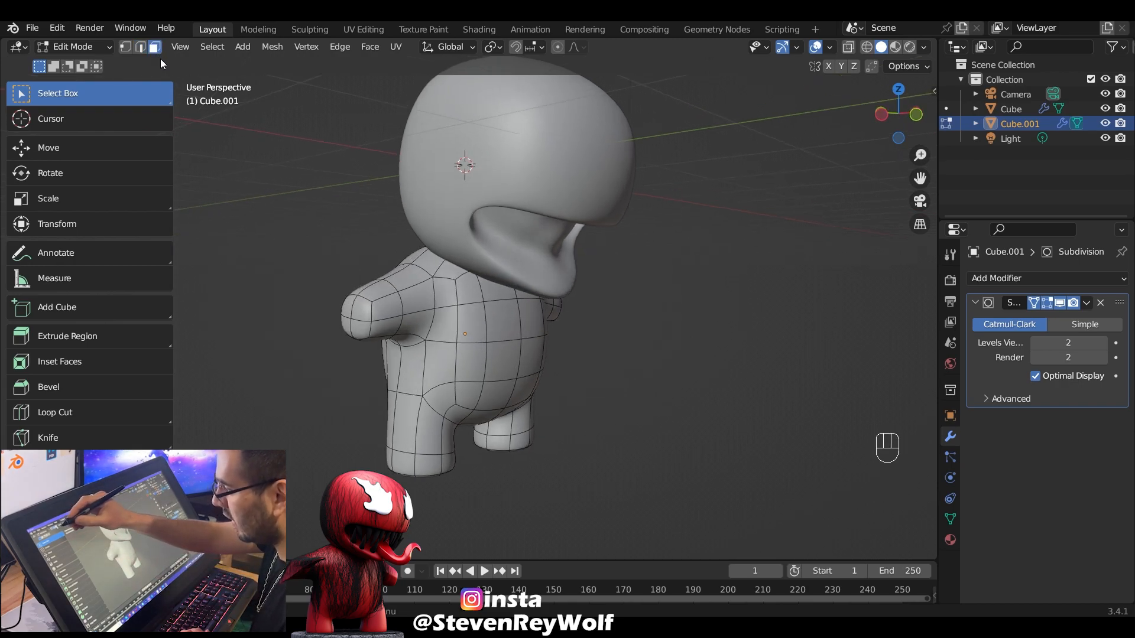
{"action": "left_click", "coordinate": [347, 322], "text": "shift"}
{"action": "middle_click_drag", "start_coordinate": [347, 322], "coordinate": [612, 378]}
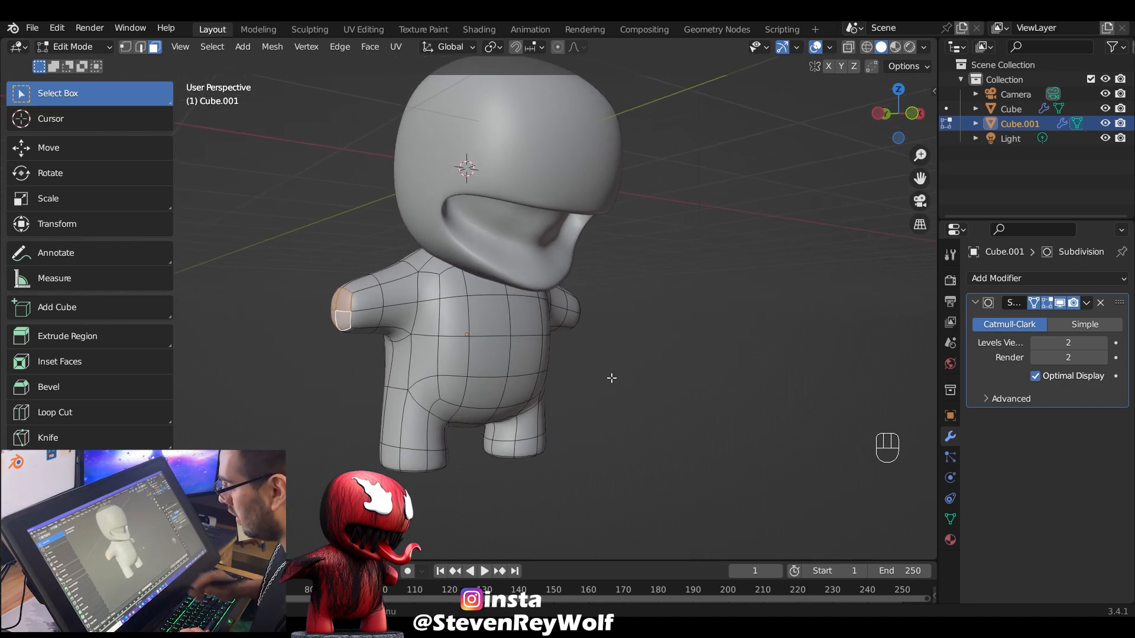
{"action": "key", "text": "ctrl+KP_Add"}
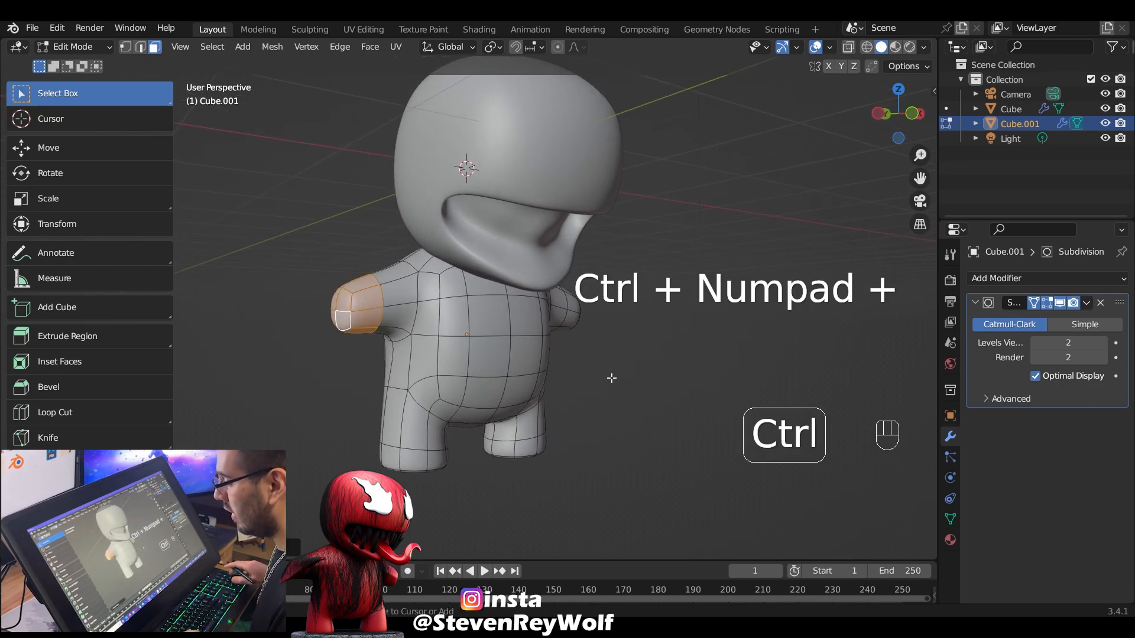
{"action": "key", "text": "ctrl+KP_Add"}
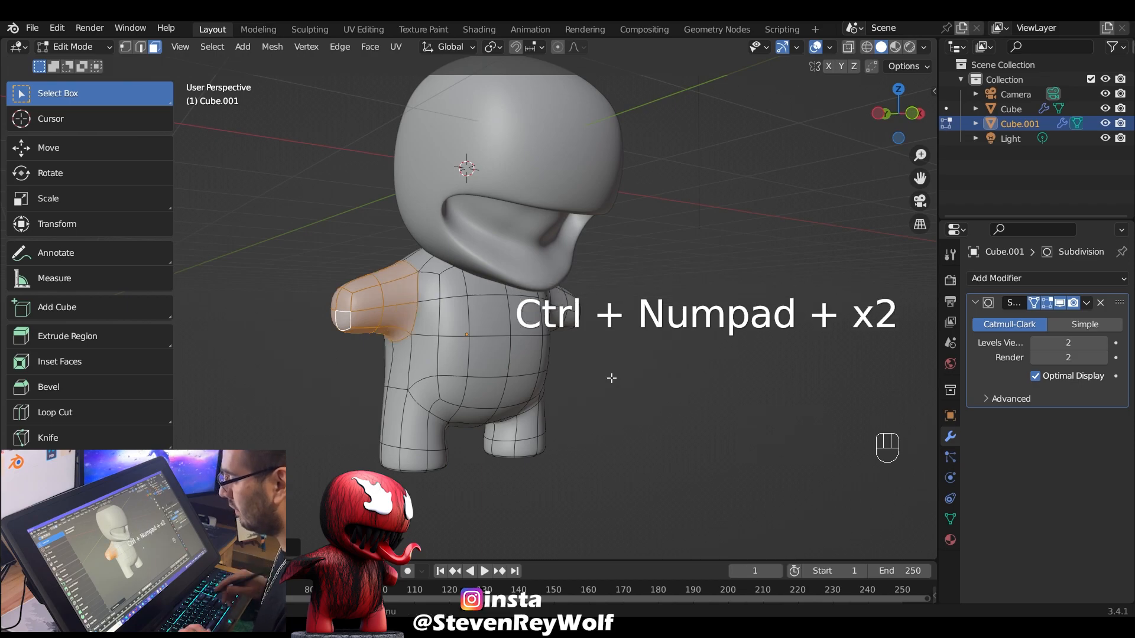
{"action": "middle_click_drag", "start_coordinate": [393, 379], "coordinate": [404, 378]}
{"action": "key", "text": "ctrl+KP_3"}
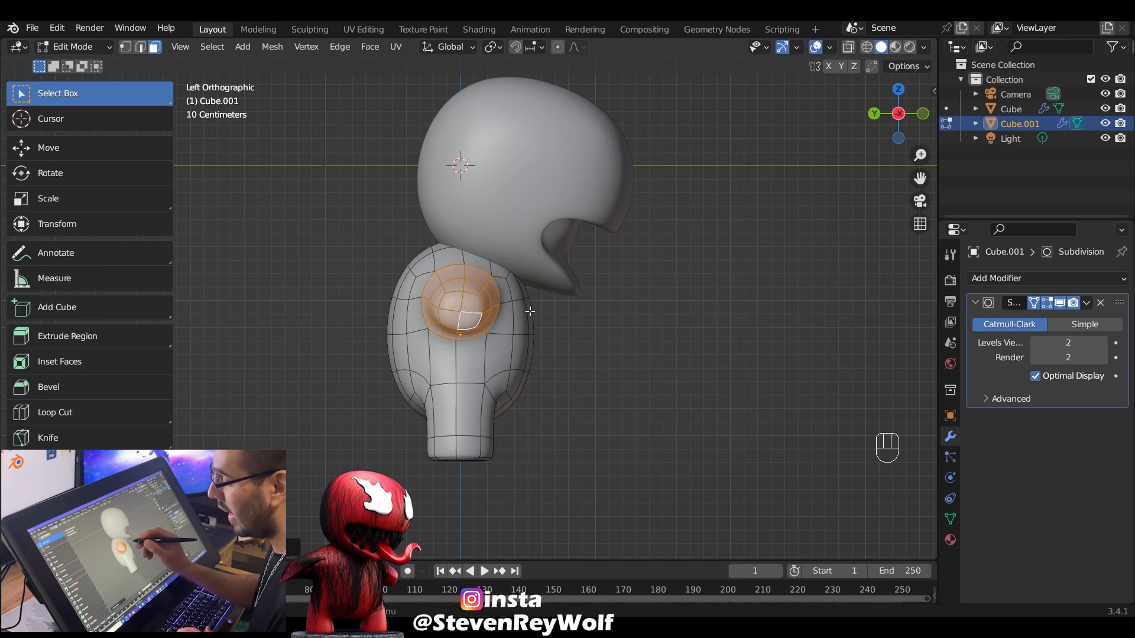
Try rotating the selected arm faces about the X axis, and undo the rotation
{"action": "key", "text": "r"}
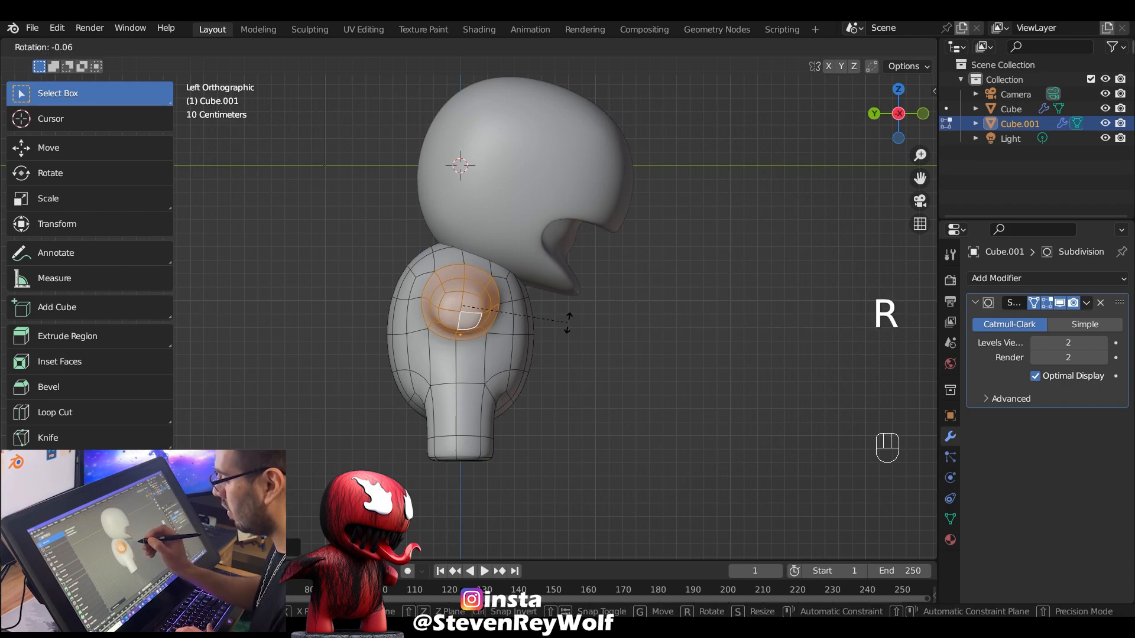
{"action": "key", "text": "x"}
{"action": "left_click", "coordinate": [494, 332]}
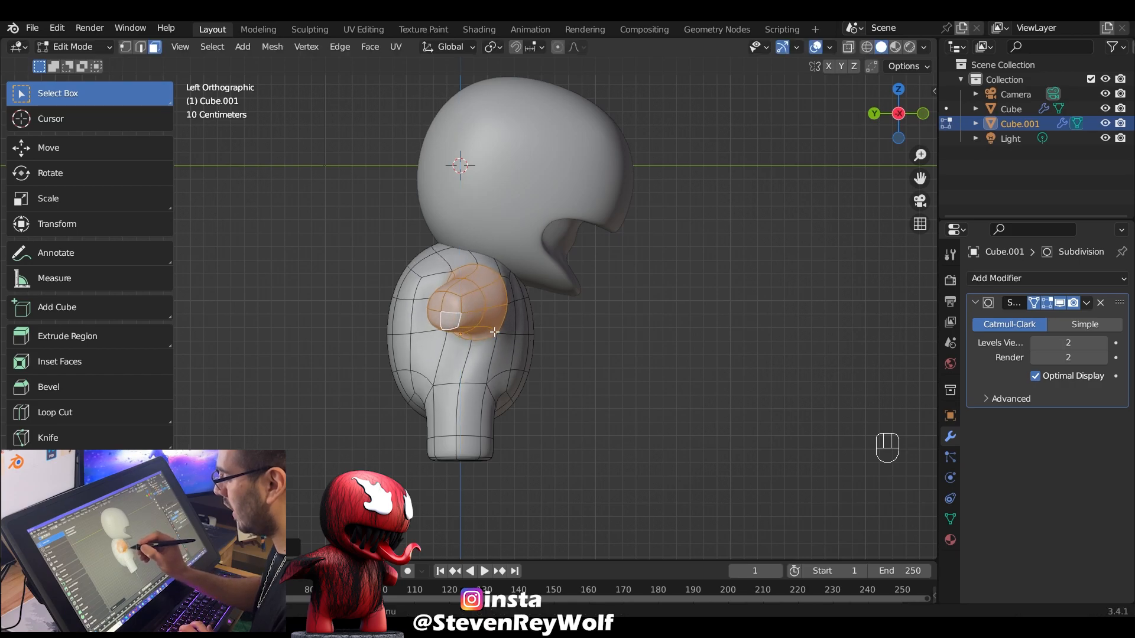
{"action": "key", "text": "ctrl+z"}
Move the selected faces of the character's right arm backward in the left view
{"action": "key", "text": "g"}
{"action": "left_click", "coordinate": [480, 271]}
{"action": "key", "text": "g"}
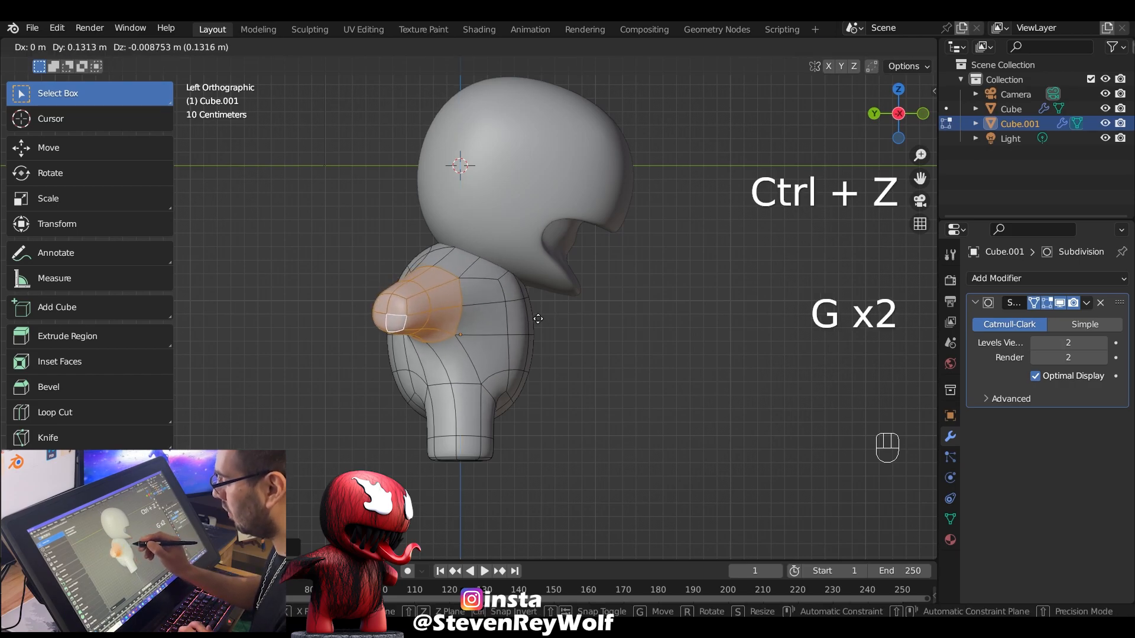
{"action": "left_click", "coordinate": [549, 308]}
{"action": "key", "text": "ctrl+z"}
{"action": "key", "text": "g"}
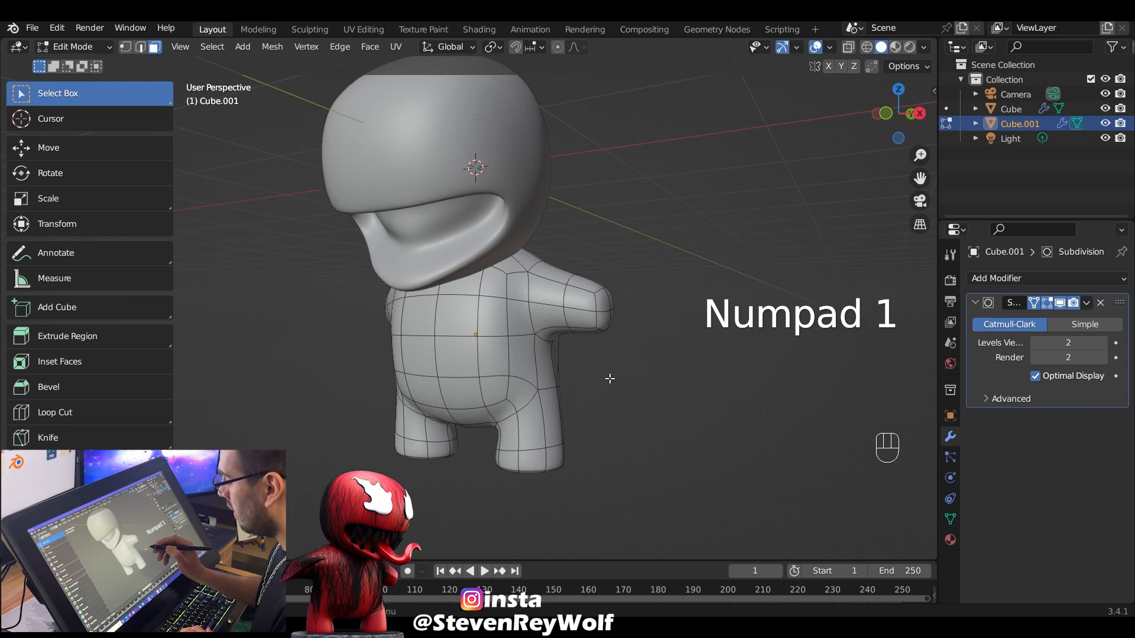
Select the end faces of the character's left arm and grow the selection twice to the shoulder
{"action": "middle_click_drag", "start_coordinate": [612, 258], "coordinate": [550, 216]}
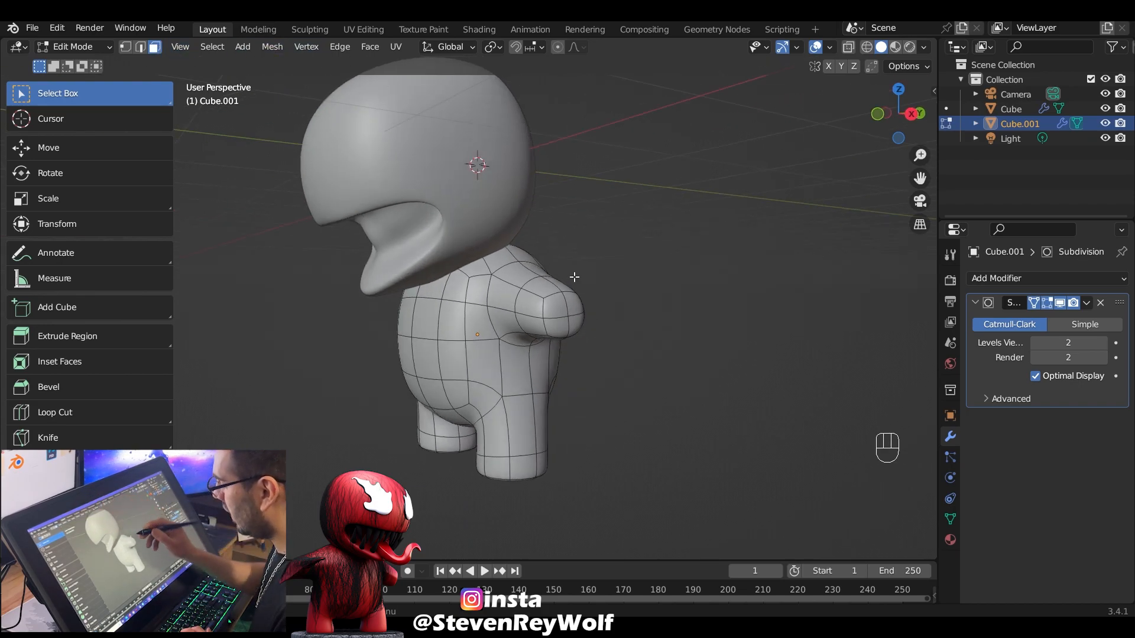
{"action": "left_click", "coordinate": [576, 316], "text": "shift"}
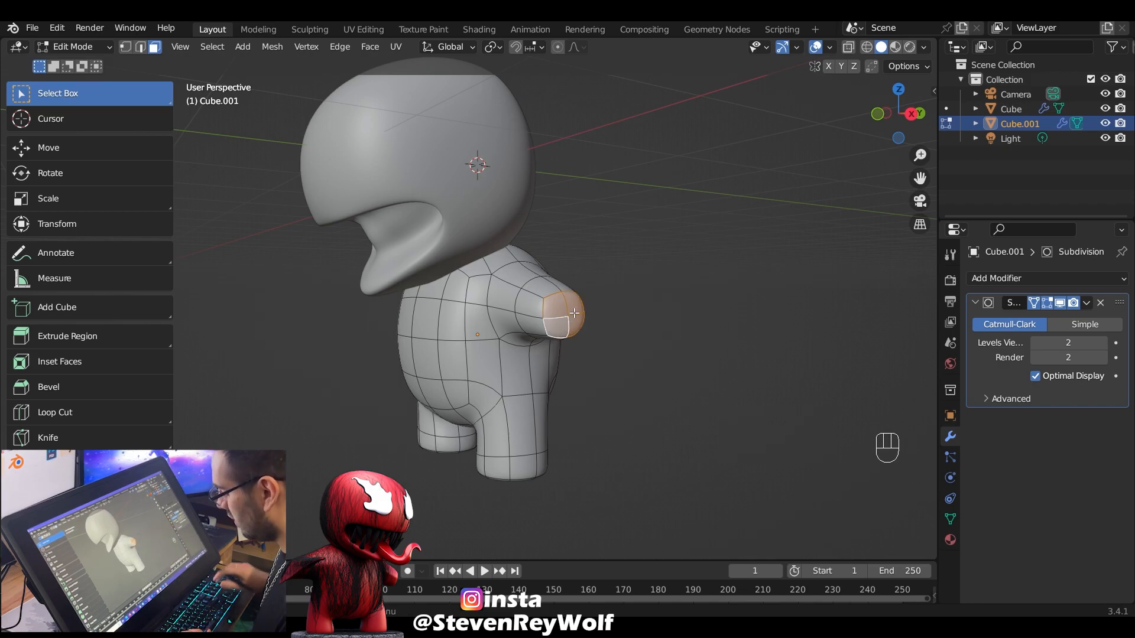
{"action": "key", "text": "ctrl+KP_Add"}
{"action": "key", "text": "ctrl+KP_Add"}
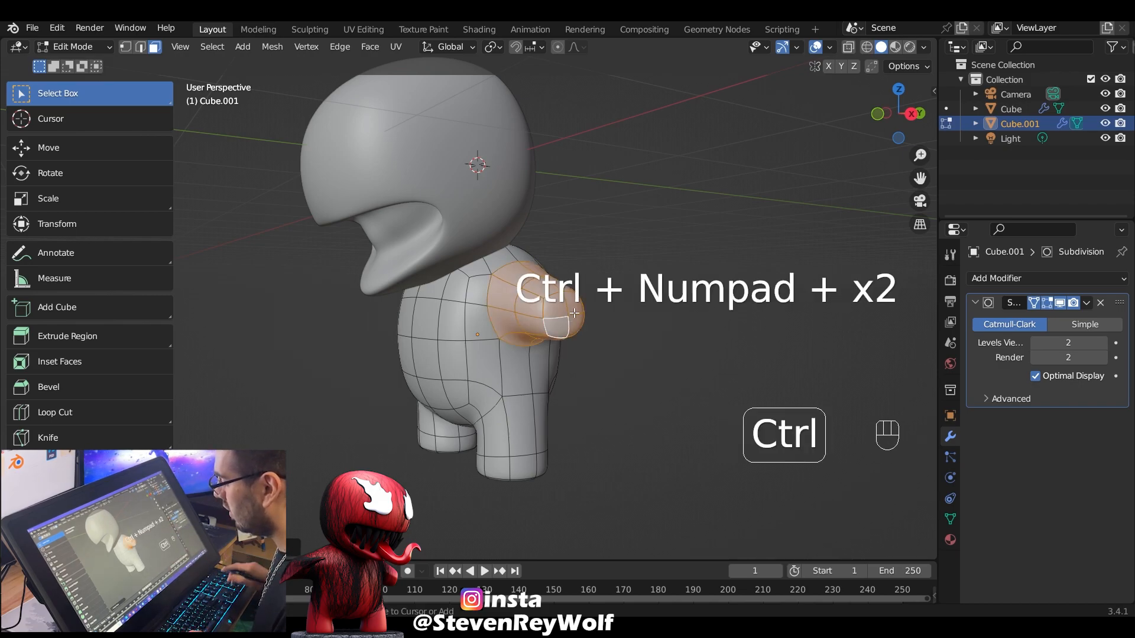
{"action": "middle_click_drag", "start_coordinate": [606, 350], "coordinate": [586, 353]}
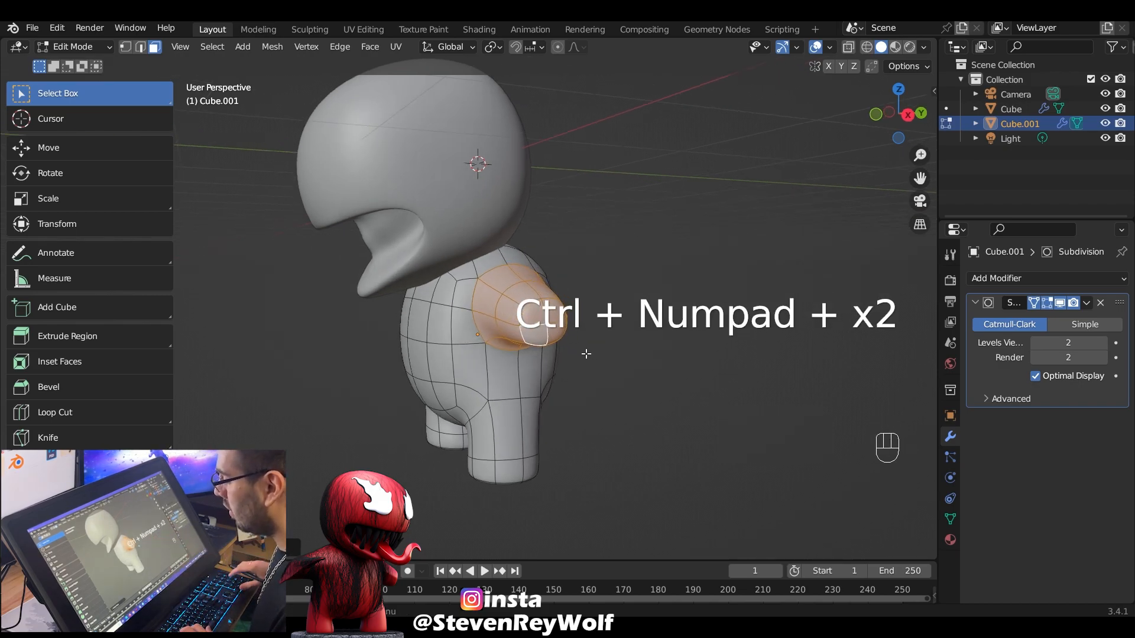
In the right view, rotate the selected left arm faces and move them forward and slightly down, about 0.08 m
{"action": "key", "text": "KP_3"}
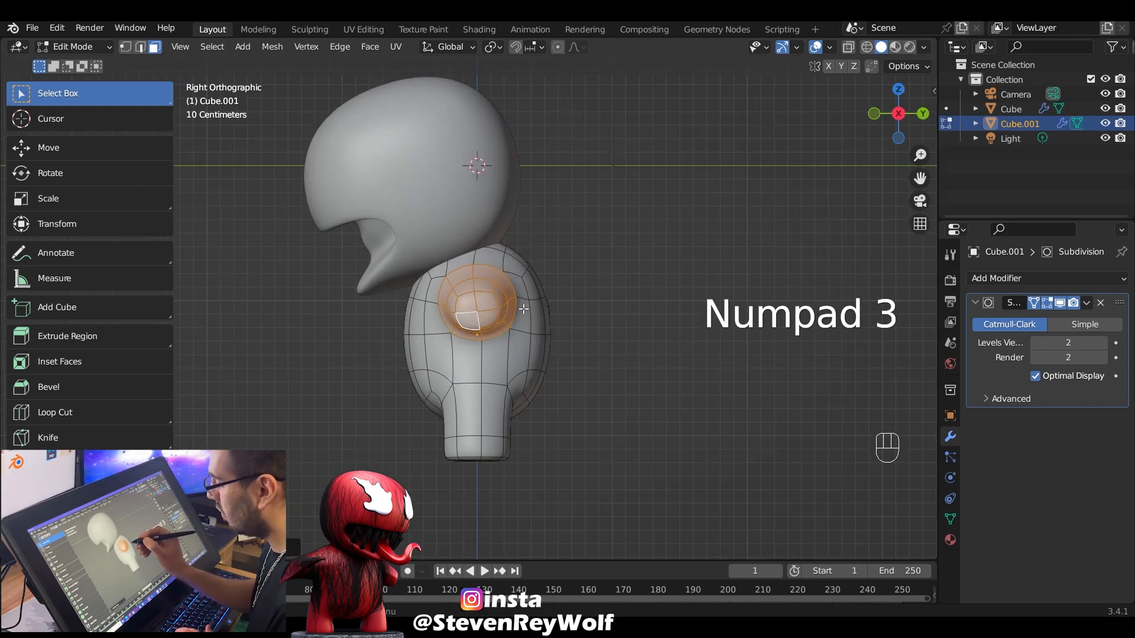
{"action": "key", "text": "r"}
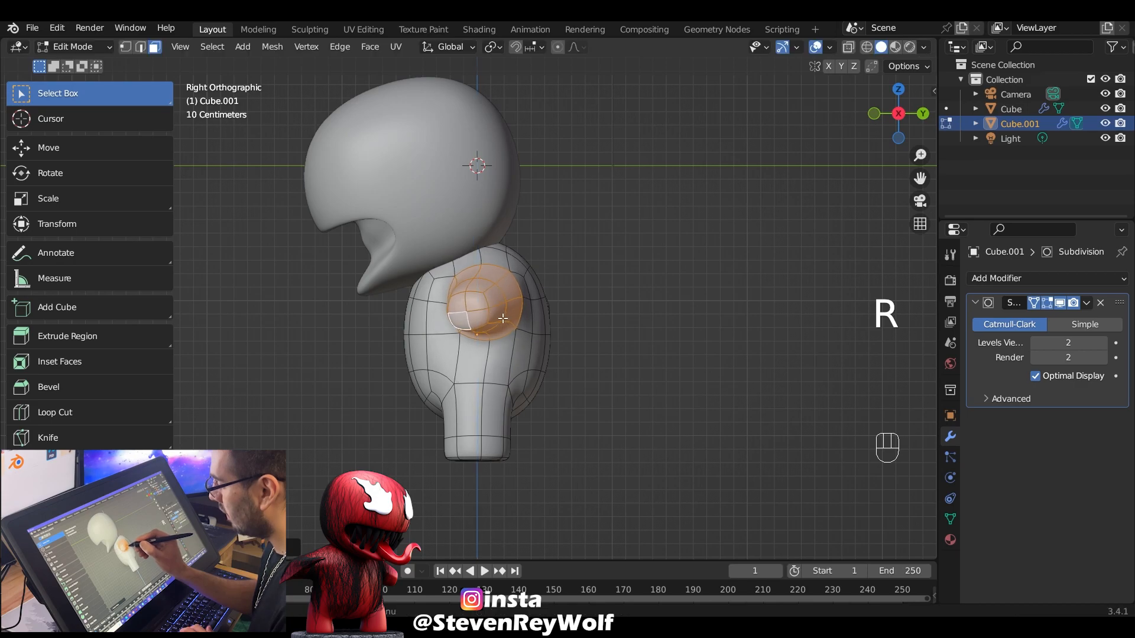
{"action": "left_click", "coordinate": [503, 318]}
{"action": "key", "text": "g"}
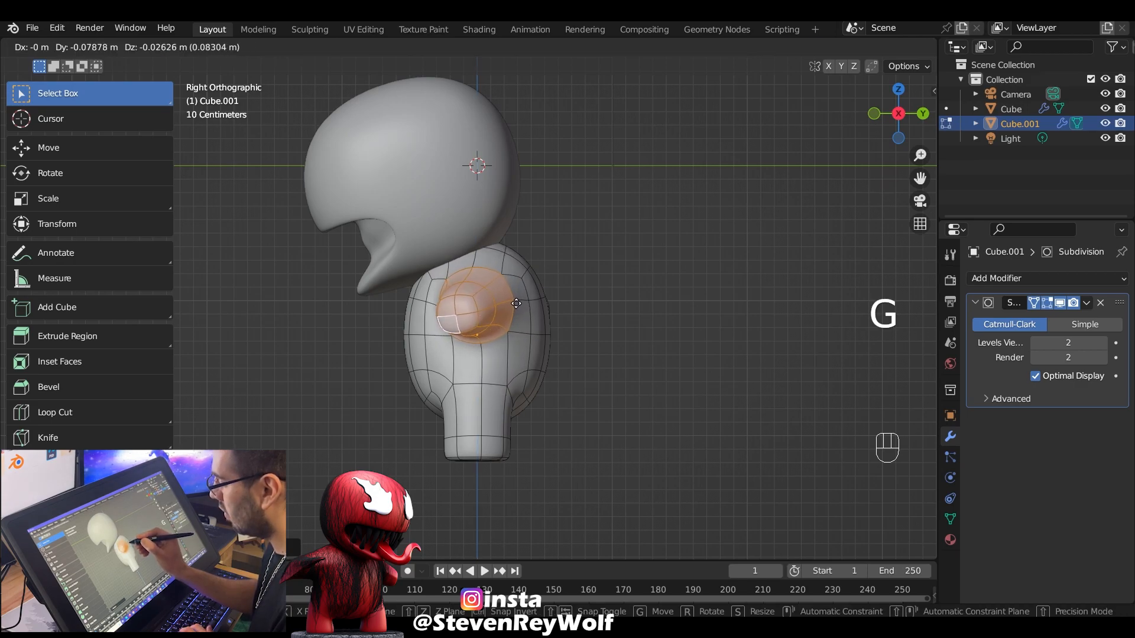
{"action": "left_click", "coordinate": [516, 303]}
Rotate the left arm once more from a near-front view and adjust its position
{"action": "middle_click_drag", "start_coordinate": [342, 354], "coordinate": [532, 353]}
{"action": "key", "text": "r"}
{"action": "left_click", "coordinate": [649, 332]}
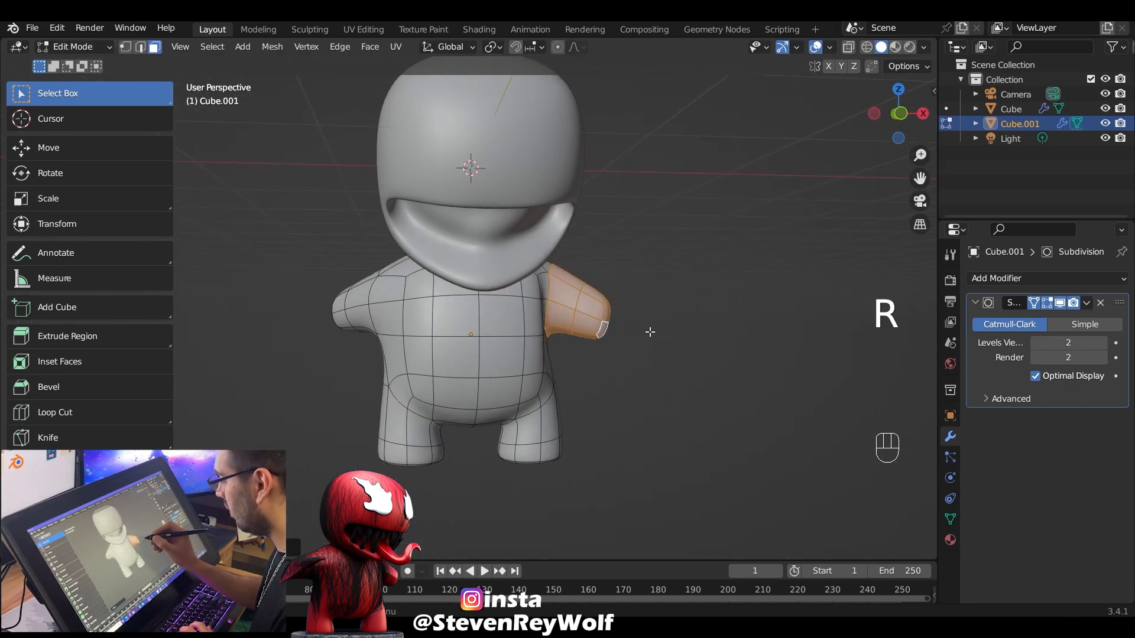
{"action": "key", "text": "g"}
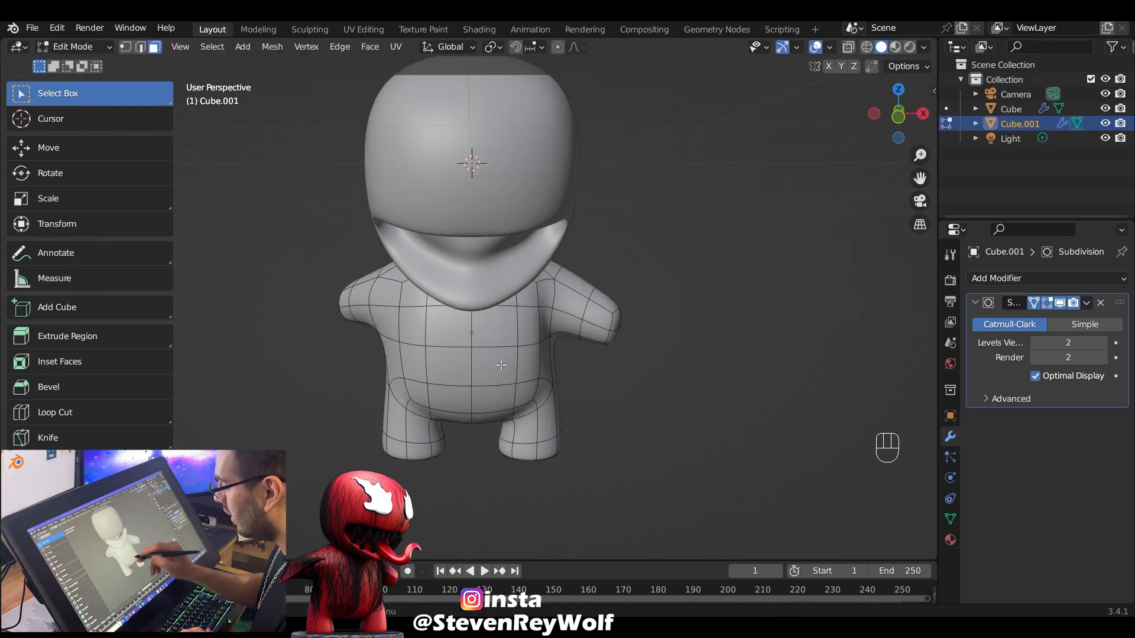
Select the sole faces of the character's right leg and grow the selection three times to the hip
{"action": "middle_click_drag", "start_coordinate": [507, 382], "coordinate": [395, 366]}
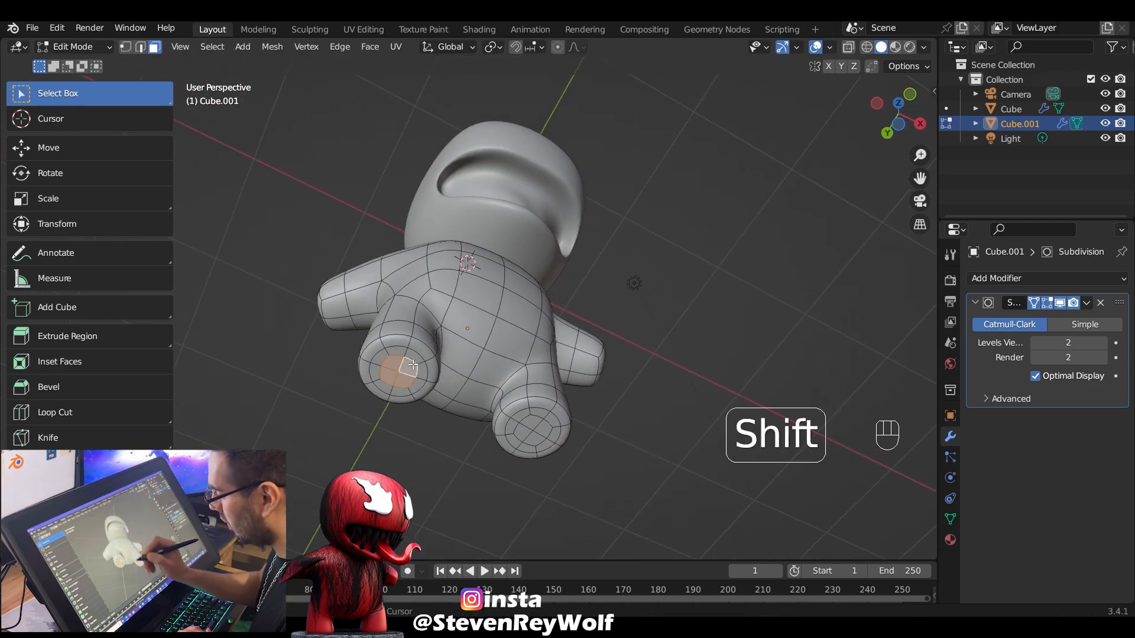
{"action": "key", "text": "ctrl+KP_Add"}
{"action": "key", "text": "ctrl+KP_Add"}
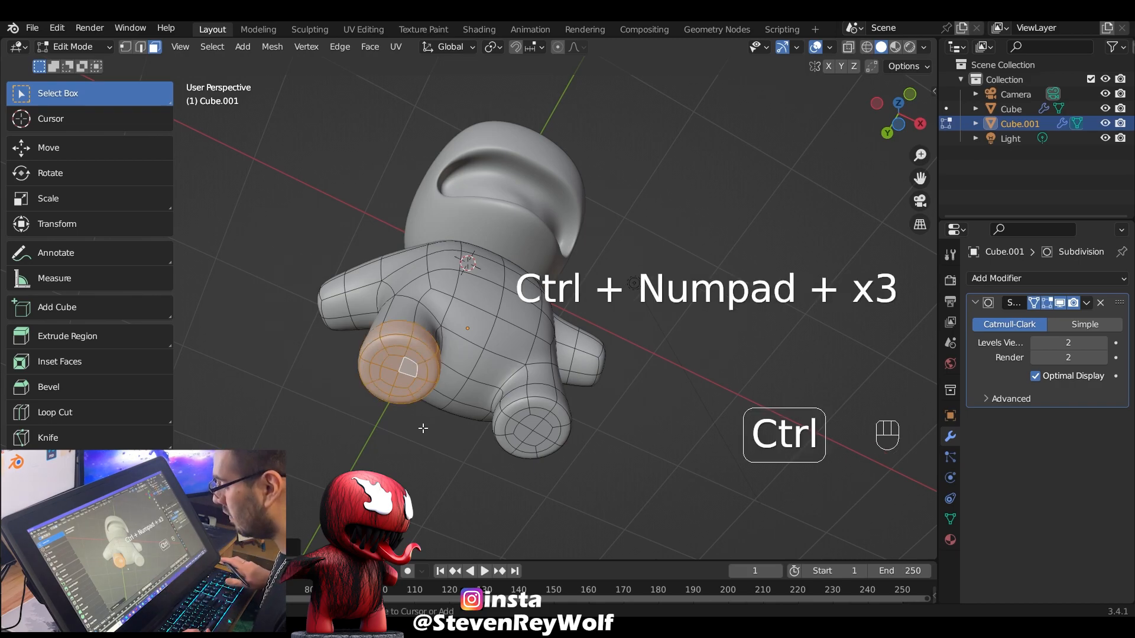
{"action": "key", "text": "ctrl+KP_Add"}
{"action": "middle_click_drag", "start_coordinate": [423, 428], "coordinate": [473, 392]}
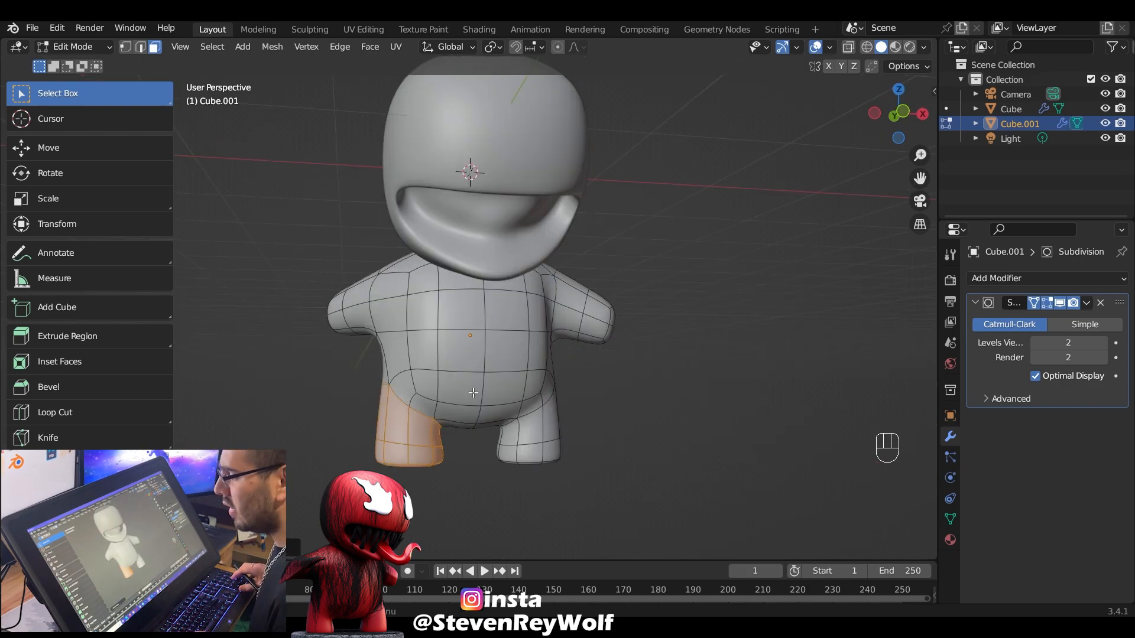
In the left view, rotate the selected right leg about the global Z axis and move the leg backward
{"action": "key", "text": "ctrl+KP_3"}
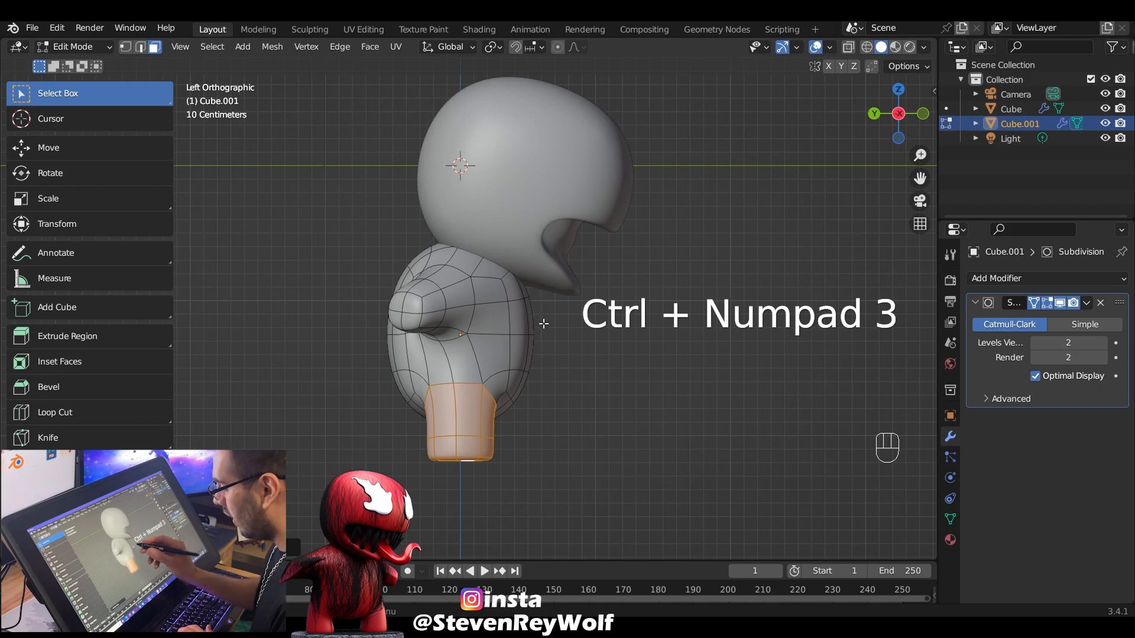
{"action": "key", "text": "r"}
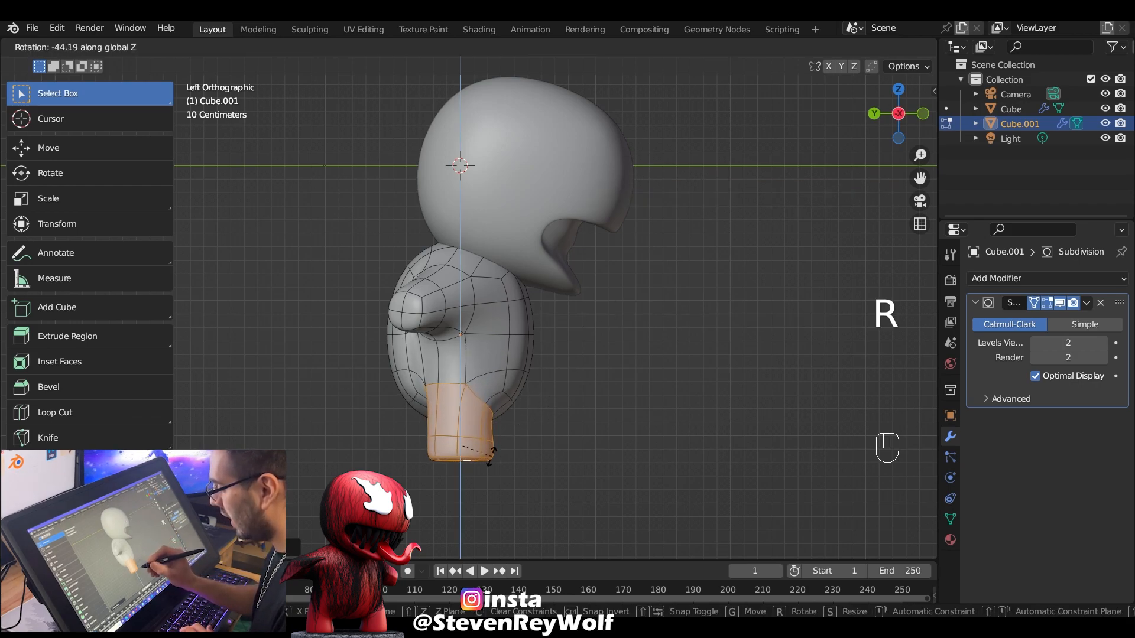
{"action": "left_click", "coordinate": [497, 455]}
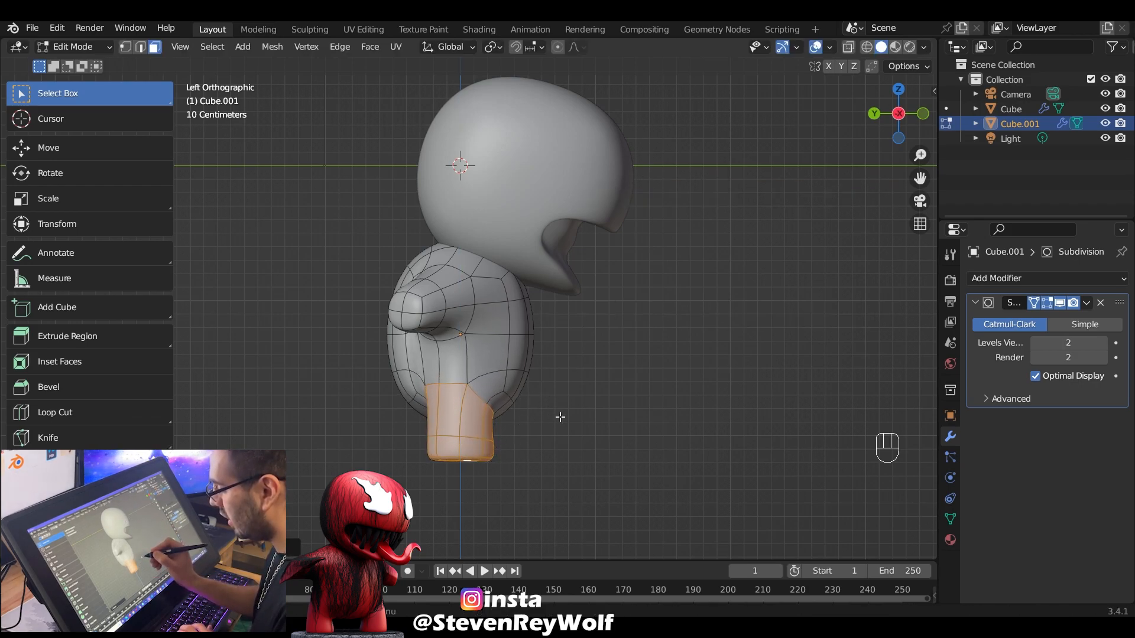
{"action": "key", "text": "g"}
{"action": "left_click", "coordinate": [530, 417]}
Select the sole faces of the character's left leg, then grow and shrink the selection until it covers just the leg
{"action": "middle_click_drag", "start_coordinate": [529, 418], "coordinate": [578, 320]}
{"action": "left_click", "coordinate": [536, 387]}
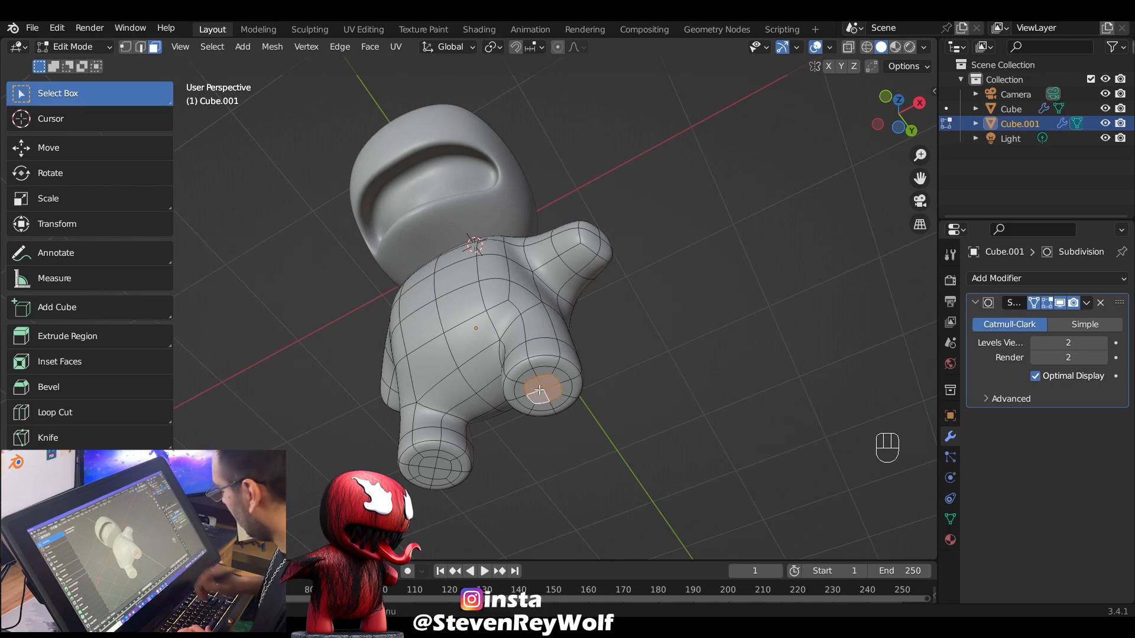
{"action": "middle_click_drag", "start_coordinate": [632, 361], "coordinate": [635, 393]}
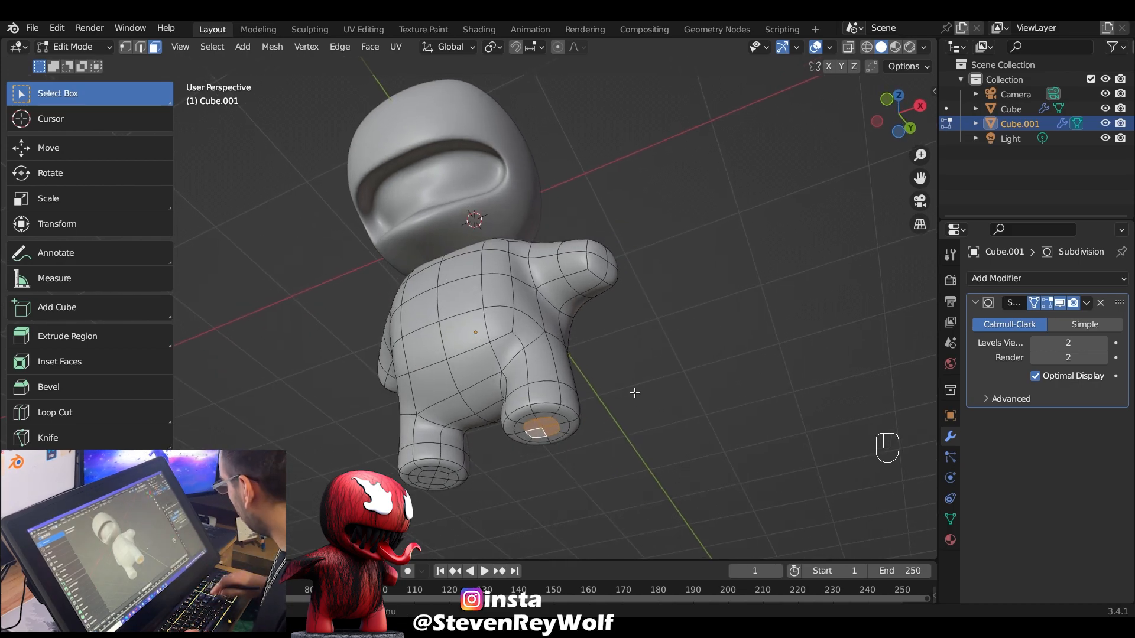
{"action": "key", "text": "ctrl+KP_Add"}
{"action": "key", "text": "ctrl+KP_Add"}
{"action": "key", "text": "ctrl+KP_Add"}
{"action": "key", "text": "ctrl+KP_Add"}
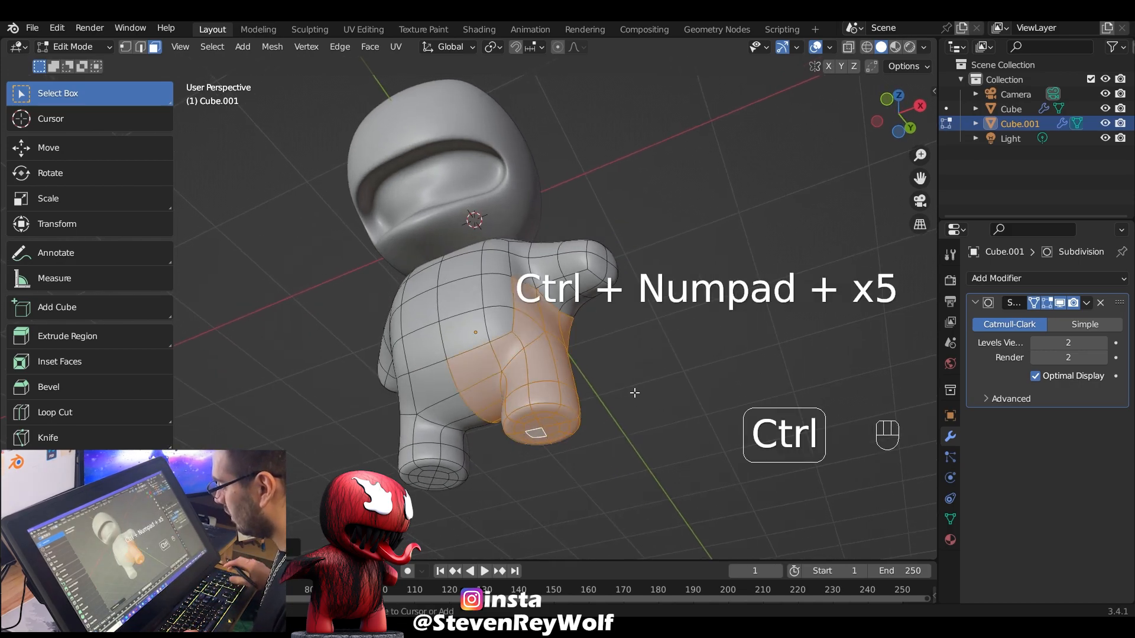
{"action": "key", "text": "ctrl+KP_Subtract"}
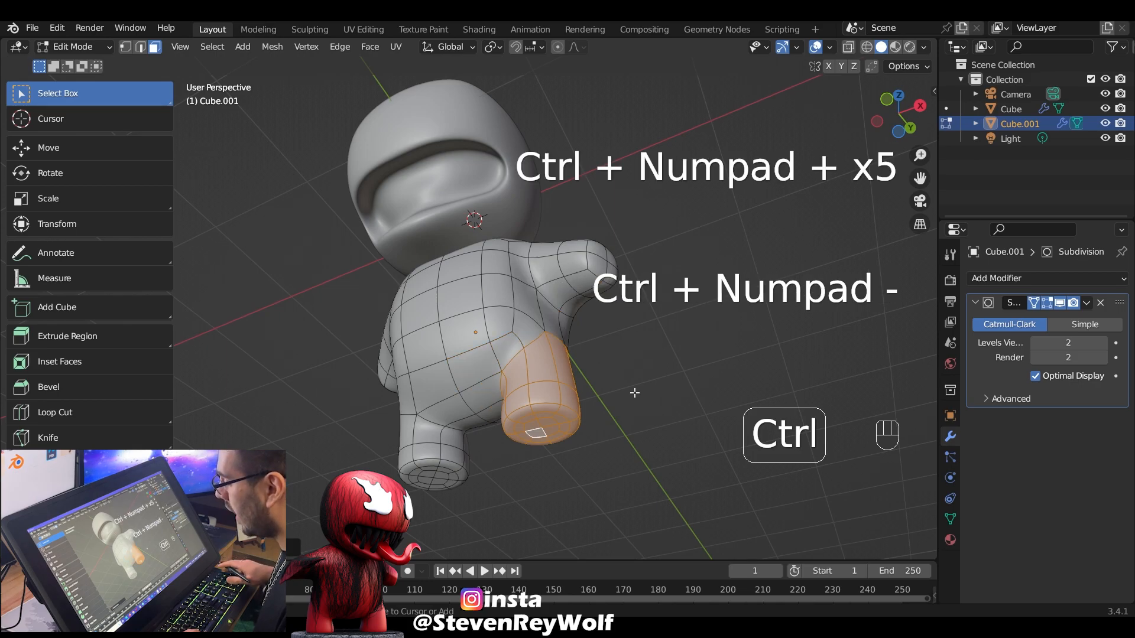
{"action": "key", "text": "ctrl+KP_Add"}
{"action": "key", "text": "ctrl+KP_Subtract"}
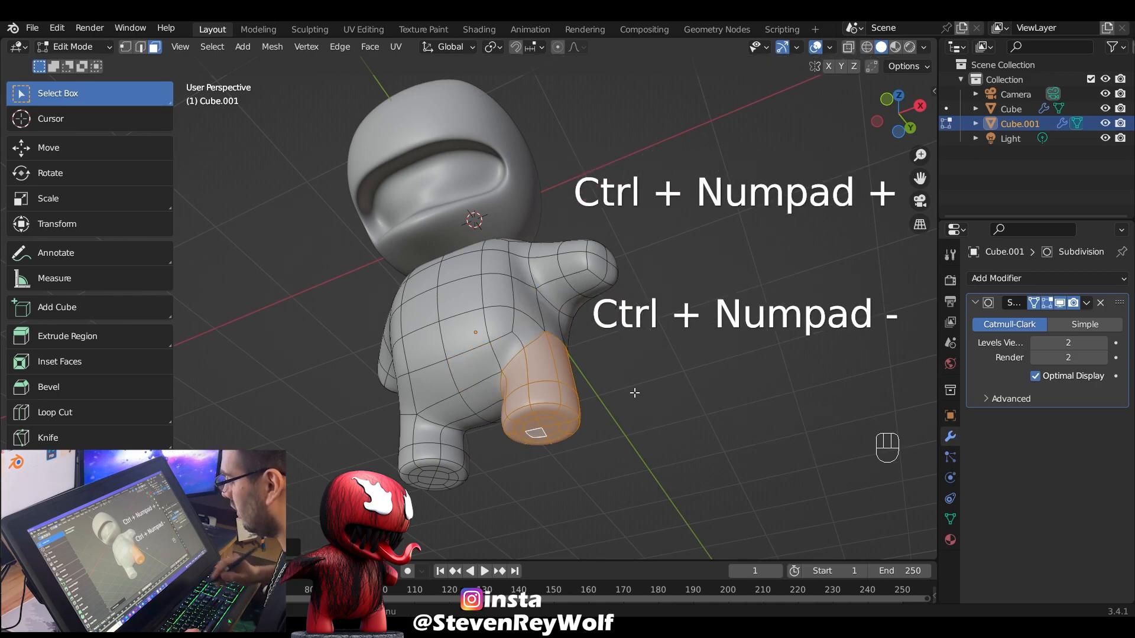
{"action": "middle_click_drag", "start_coordinate": [585, 358], "coordinate": [584, 377]}
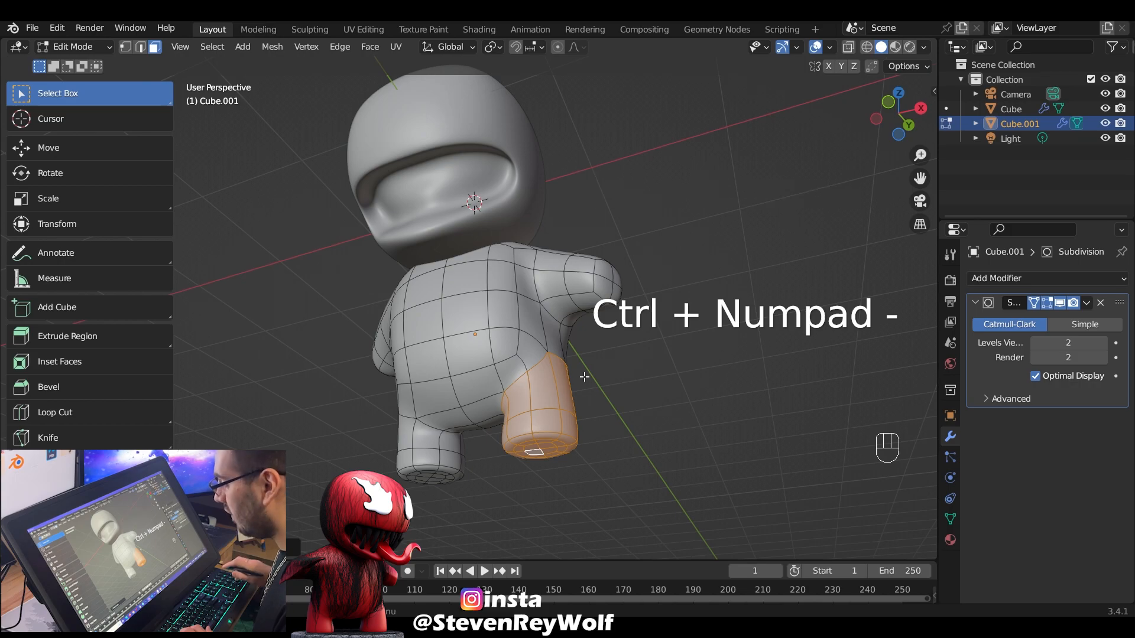
In the right view, rotate the selected left leg slightly and move it forward into a walking stance
{"action": "key", "text": "KP_3"}
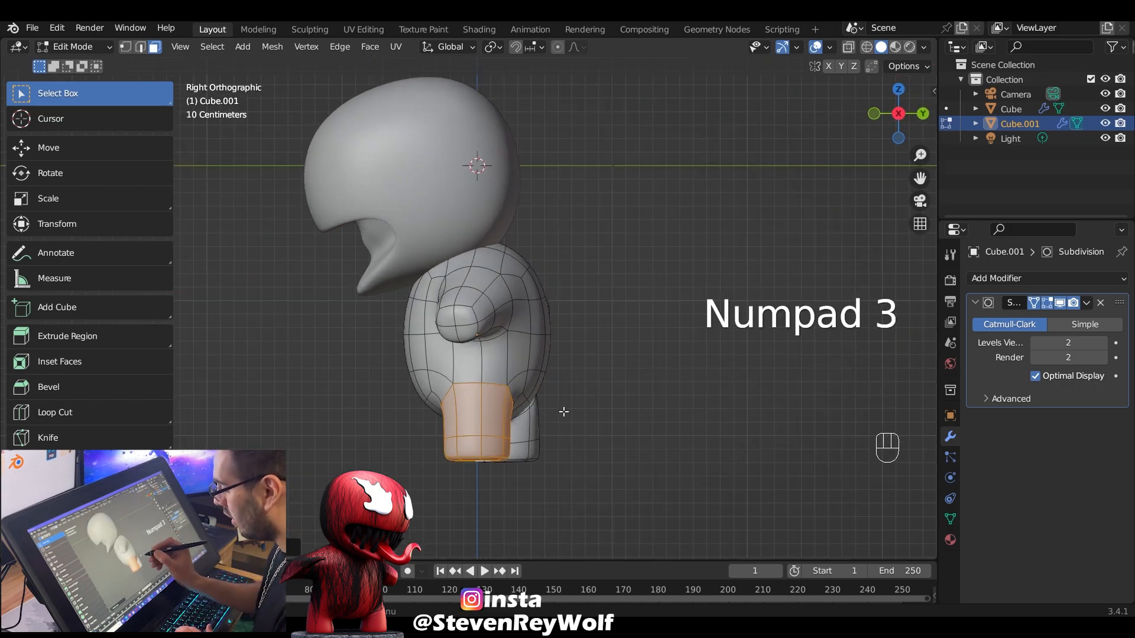
{"action": "key", "text": "r"}
{"action": "left_click", "coordinate": [522, 454]}
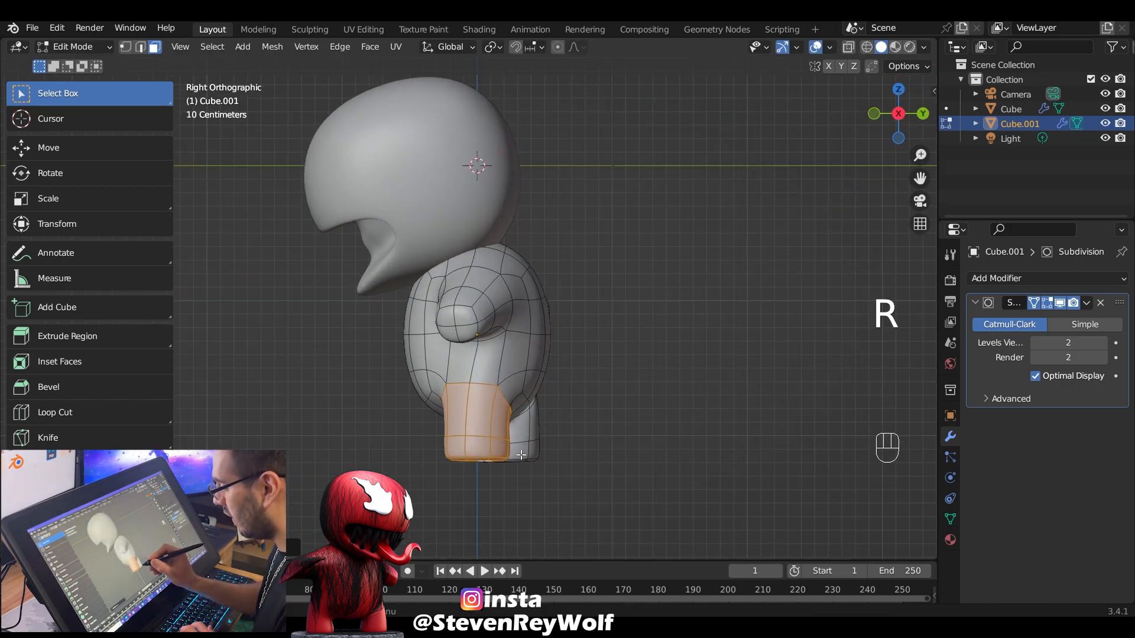
{"action": "key", "text": "g"}
{"action": "left_click", "coordinate": [589, 412]}
{"action": "middle_click_drag", "start_coordinate": [589, 412], "coordinate": [437, 300]}
{"action": "middle_click_drag", "start_coordinate": [520, 289], "coordinate": [605, 321]}
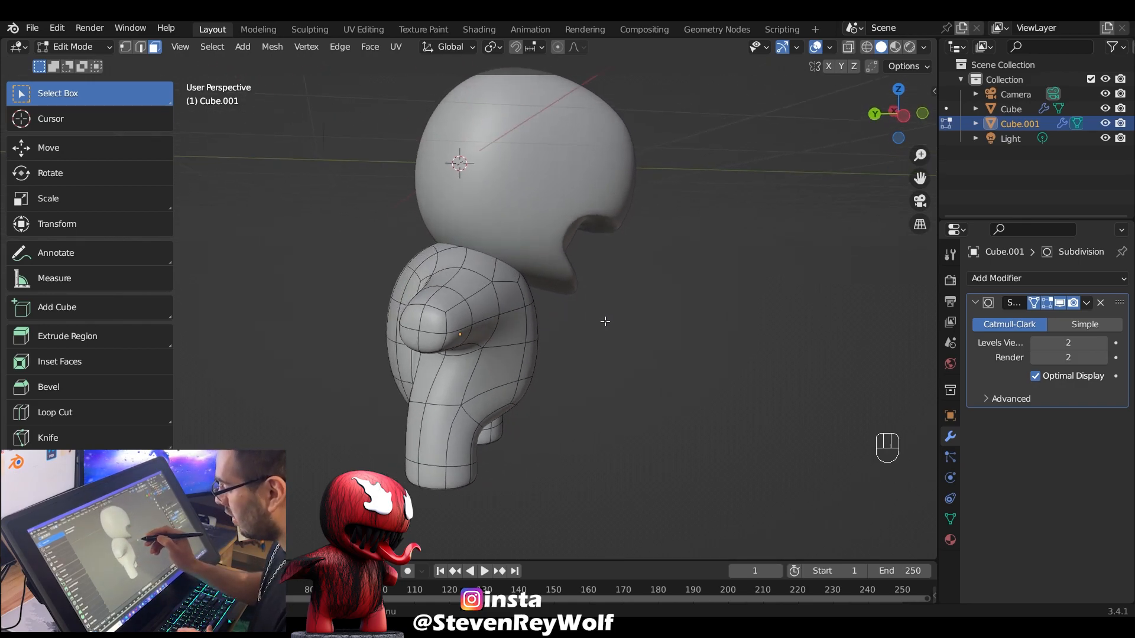
Add two horizontal loop cuts running across the end of the right arm and around the torso
{"action": "middle_click_drag", "start_coordinate": [434, 334], "coordinate": [458, 314]}
{"action": "key", "text": "ctrl+r"}
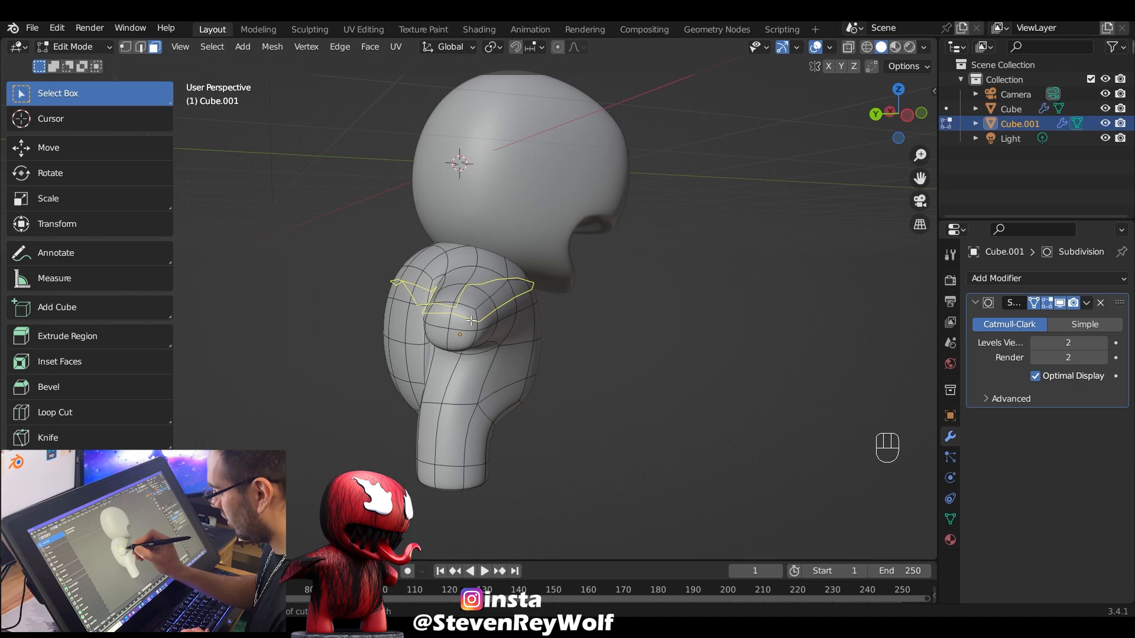
{"action": "left_click", "coordinate": [471, 321]}
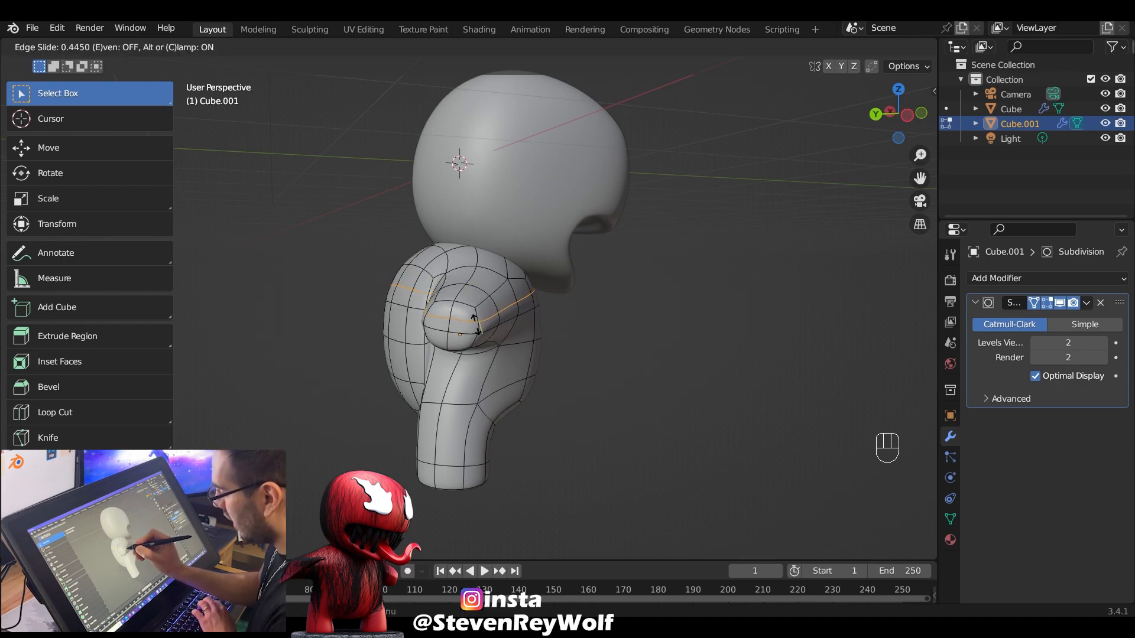
{"action": "left_click", "coordinate": [473, 323]}
{"action": "middle_click_drag", "start_coordinate": [473, 322], "coordinate": [549, 294]}
{"action": "key", "text": "ctrl+r"}
{"action": "left_click", "coordinate": [456, 314]}
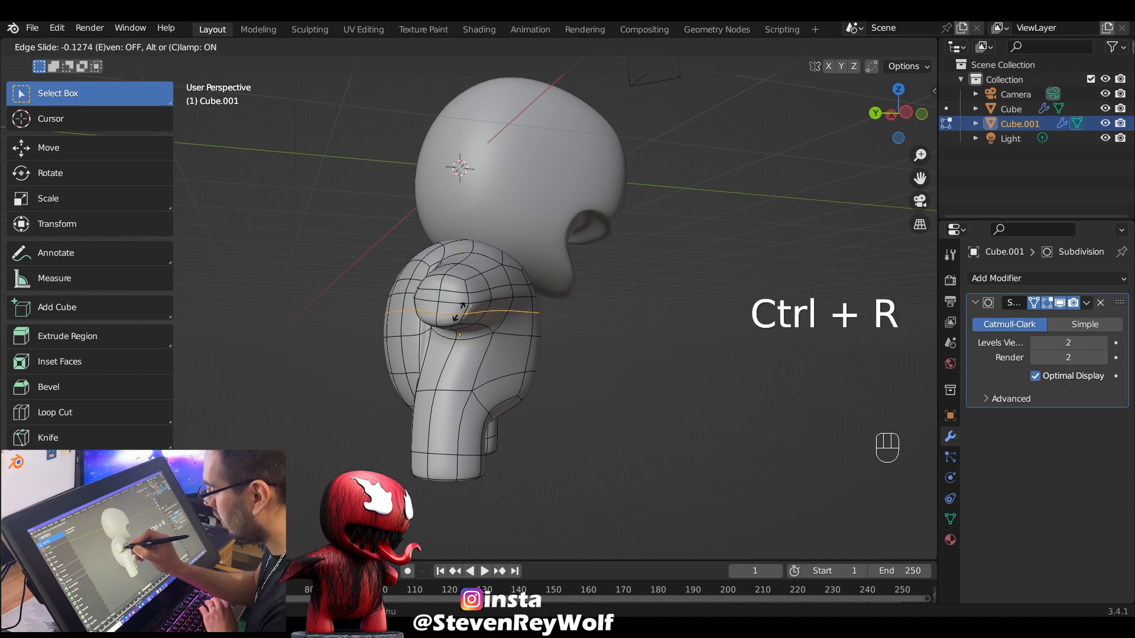
{"action": "left_click", "coordinate": [460, 308]}
Select the two stacked faces at the back of the right arm's end and delete them to leave an opening
{"action": "middle_click_drag", "start_coordinate": [537, 294], "coordinate": [582, 234]}
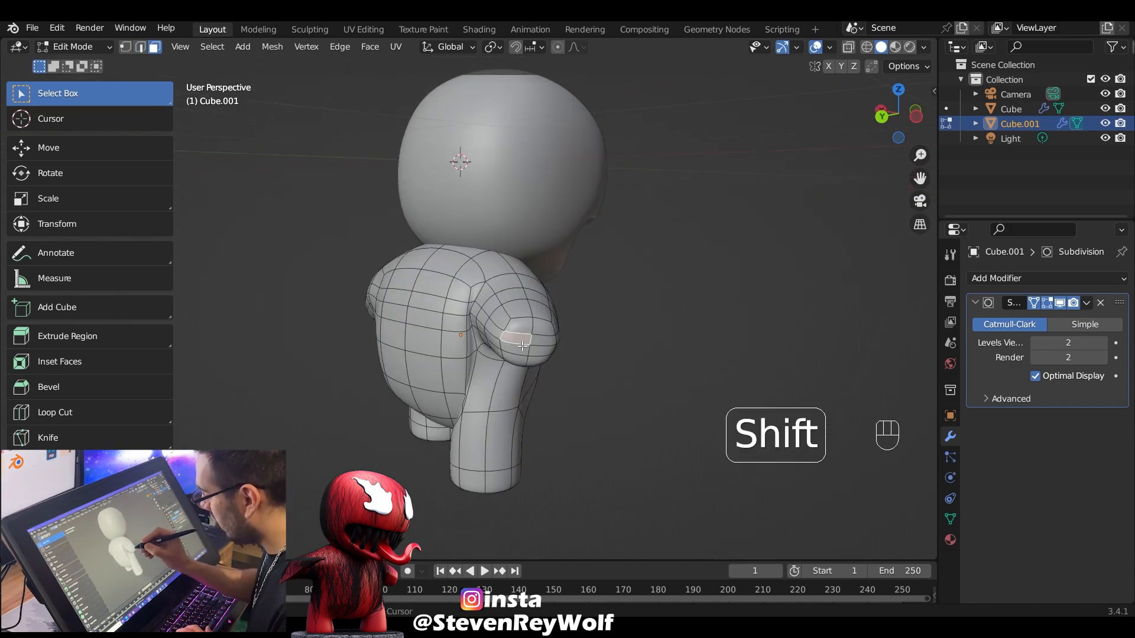
{"action": "left_click", "coordinate": [515, 349], "text": "shift"}
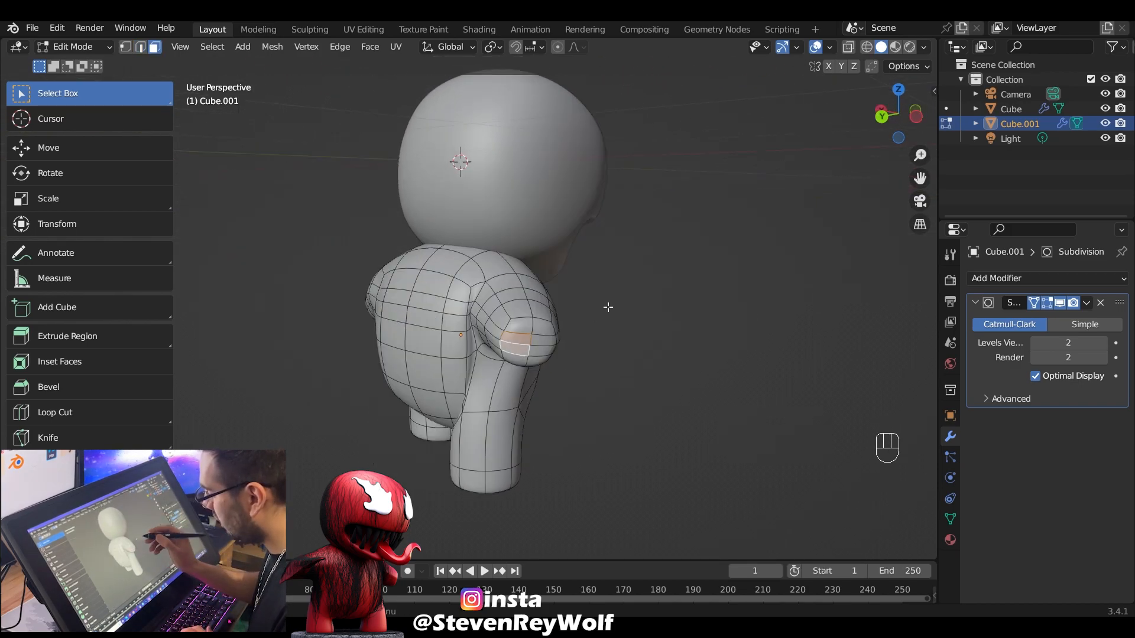
{"action": "key", "text": "x"}
{"action": "left_click", "coordinate": [576, 322]}
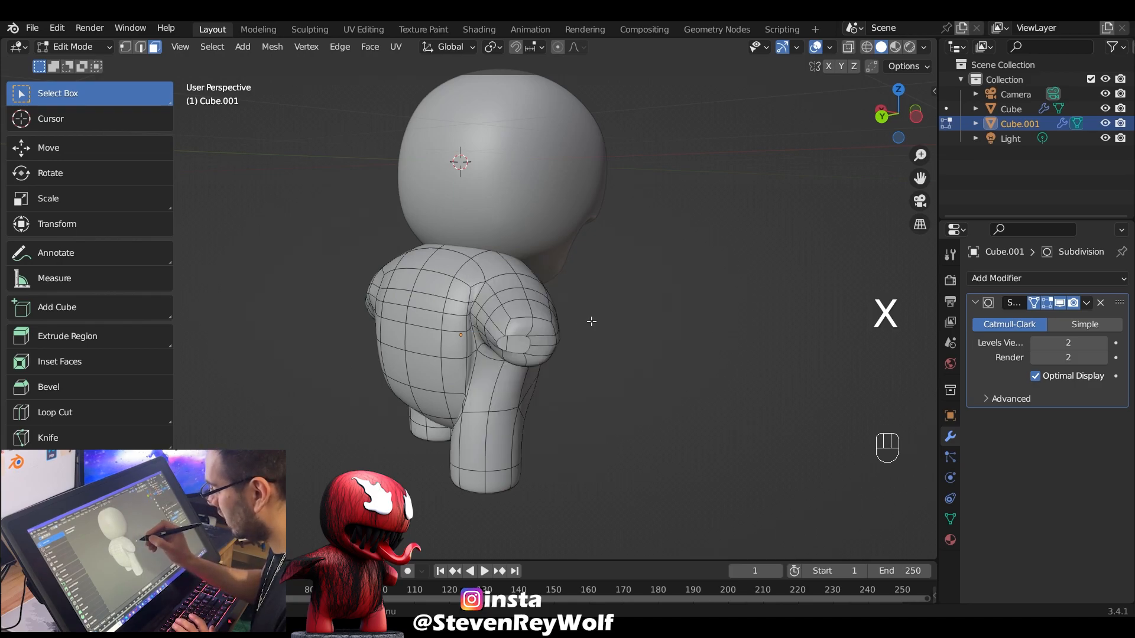
Select the edge loop around the opening at the back of the right arm's end and pull it backward and down about 0.95 m
{"action": "key", "text": "2"}
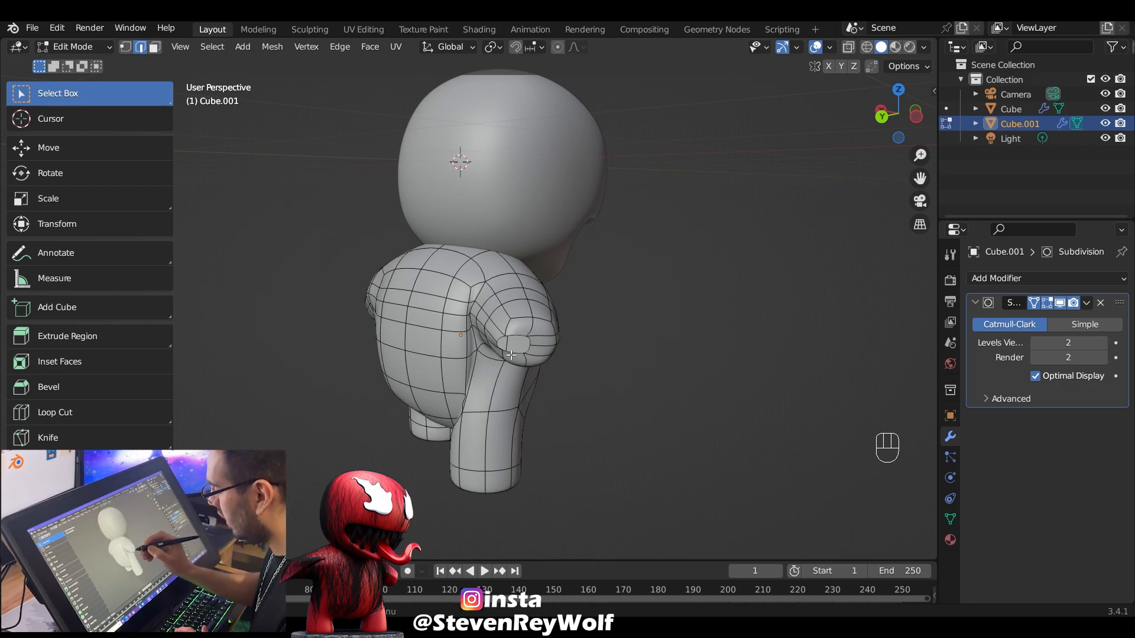
{"action": "middle_click_drag", "start_coordinate": [541, 329], "coordinate": [534, 302], "text": "ctrl"}
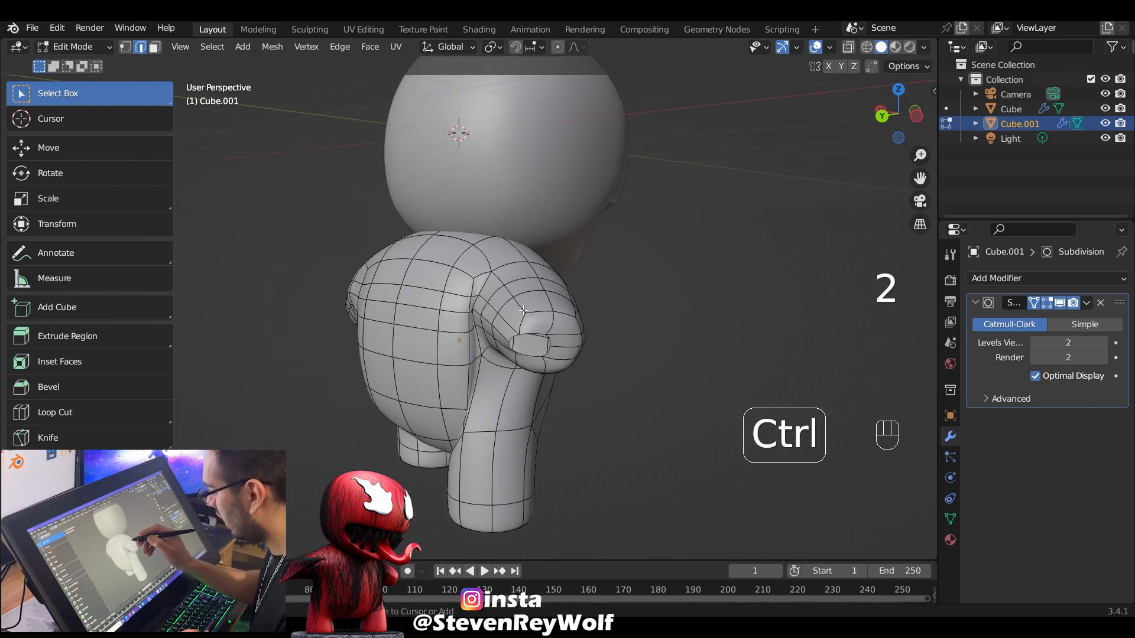
{"action": "left_click", "coordinate": [511, 344], "text": "alt"}
{"action": "middle_click_drag", "start_coordinate": [559, 342], "coordinate": [568, 363]}
{"action": "key", "text": "g"}
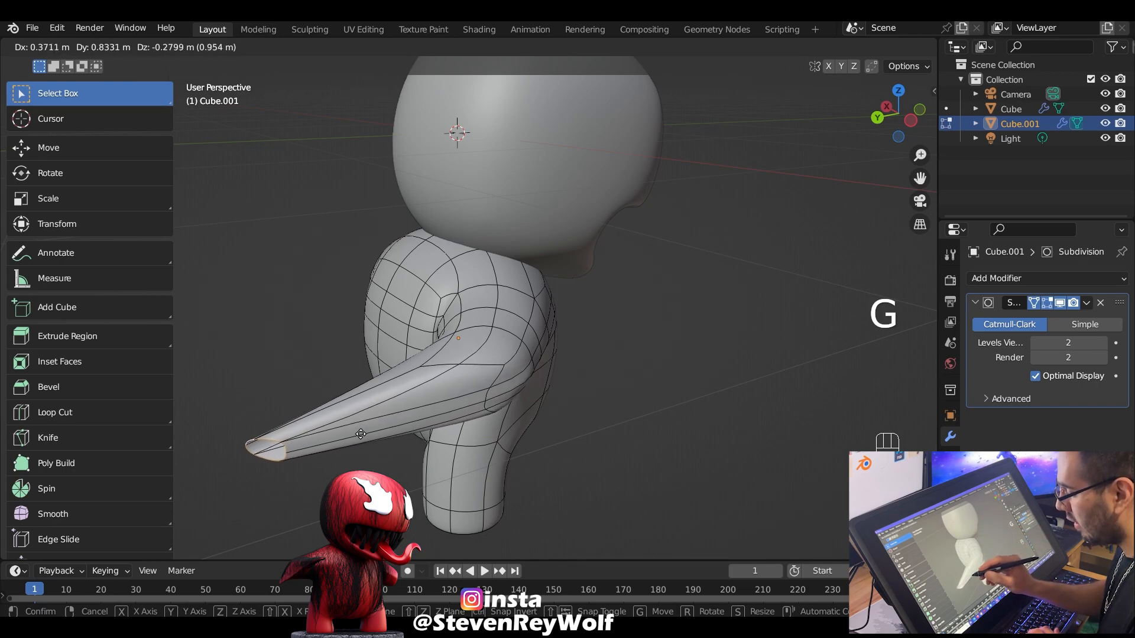
{"action": "left_click", "coordinate": [348, 435]}
Extrude the pulled-back edge loop a short distance further and scale it down to taper the rear spike
{"action": "key", "text": "e"}
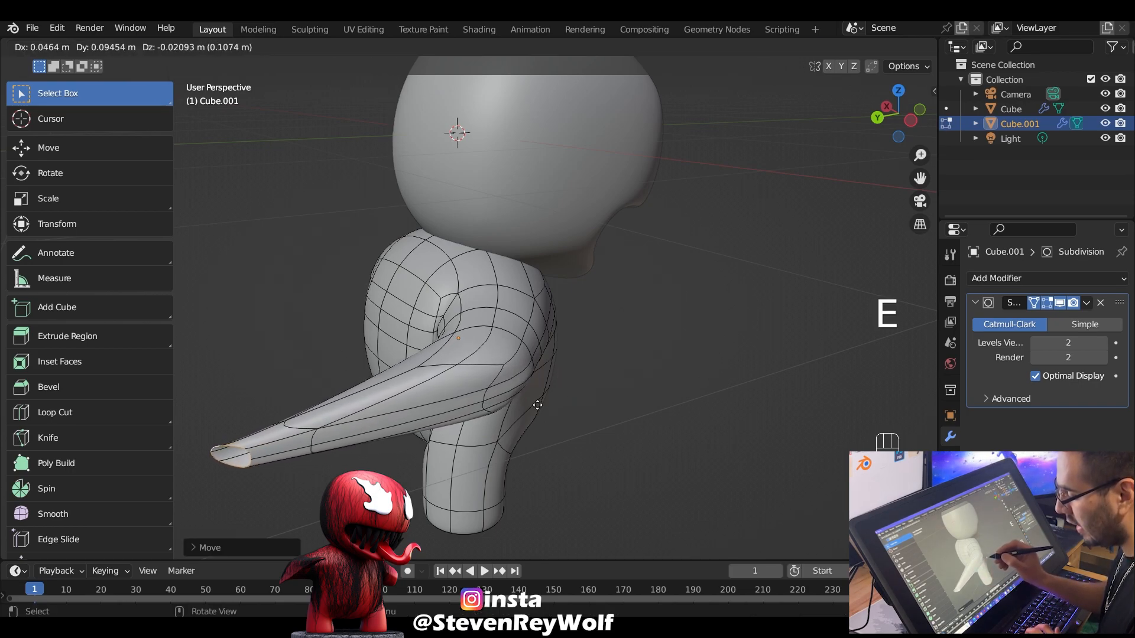
{"action": "left_click", "coordinate": [514, 408]}
{"action": "key", "text": "s"}
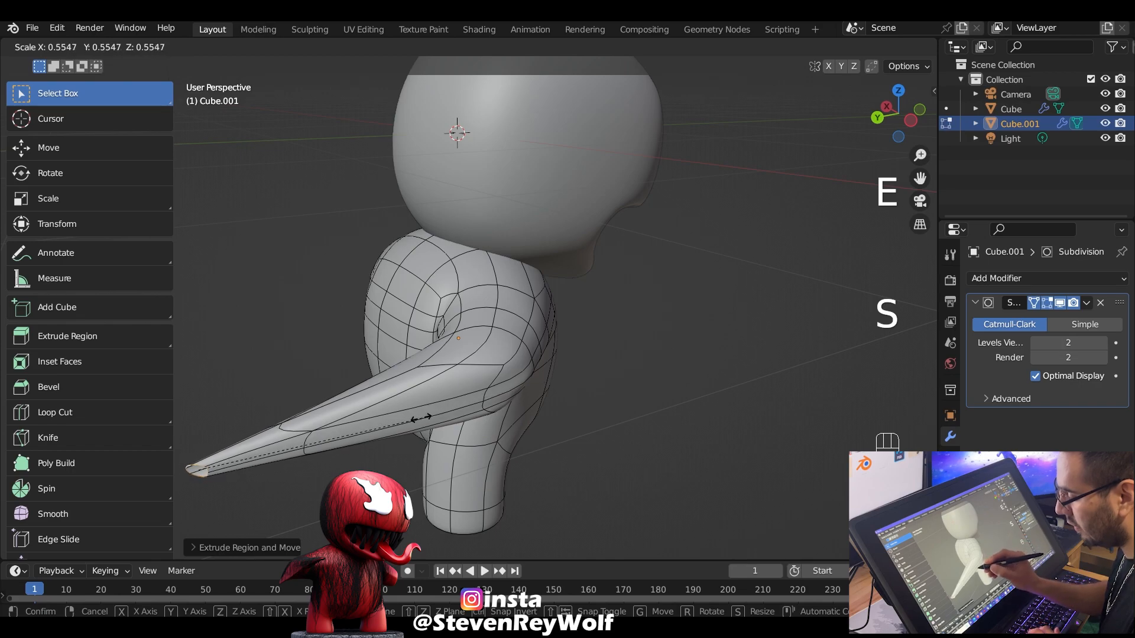
{"action": "left_click", "coordinate": [346, 429]}
{"action": "middle_click_drag", "start_coordinate": [347, 429], "coordinate": [461, 408], "text": "shift"}
Merge the vertices at the end of the rear spike at their center to form a pointed tip
{"action": "middle_click_drag", "start_coordinate": [461, 408], "coordinate": [572, 380]}
{"action": "right_click", "coordinate": [572, 380]}
{"action": "left_click", "coordinate": [572, 384]}
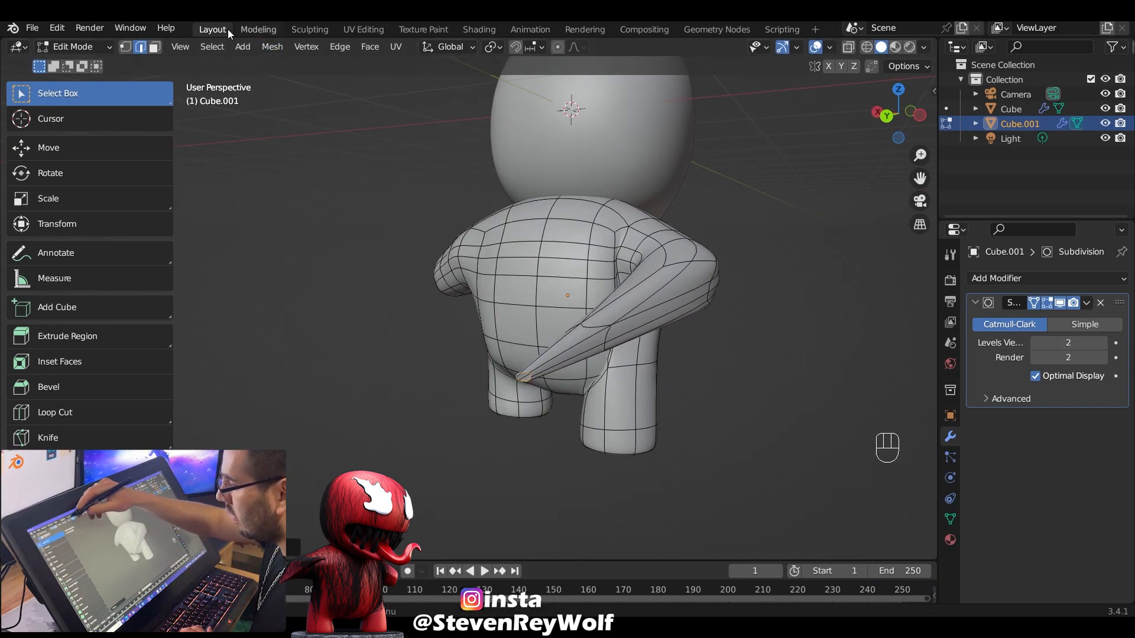
{"action": "left_click", "coordinate": [126, 46]}
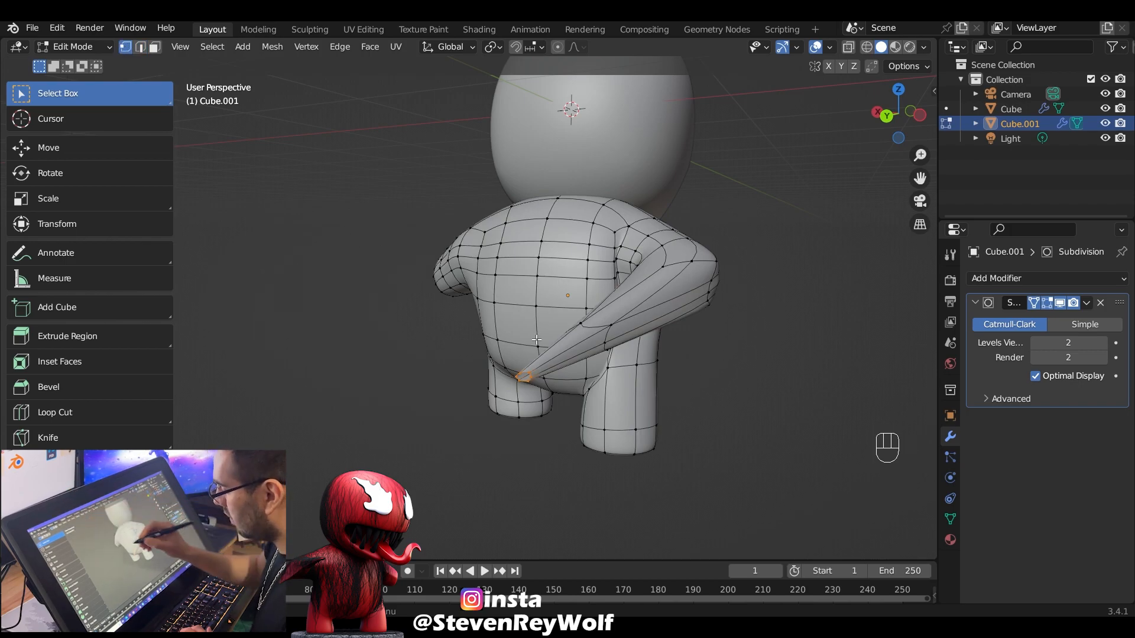
{"action": "right_click", "coordinate": [577, 401]}
{"action": "mouse_move", "coordinate": [576, 527]}
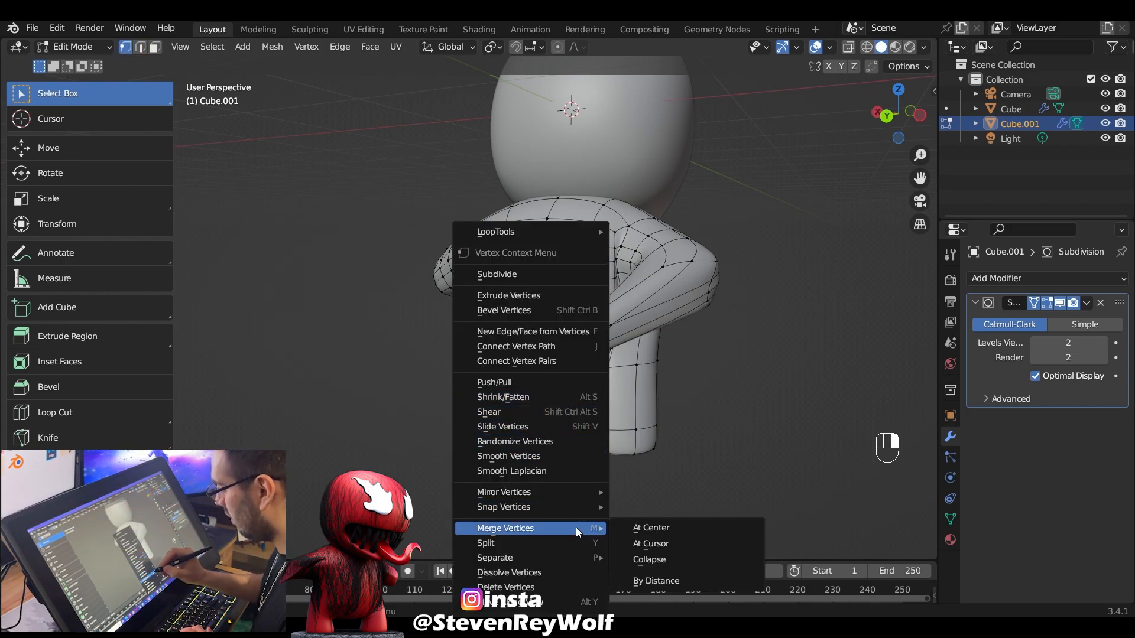
{"action": "left_click", "coordinate": [672, 529]}
Select the two stacked faces at the front of the right arm's end and delete them to leave an opening
{"action": "middle_click_drag", "start_coordinate": [720, 414], "coordinate": [628, 348]}
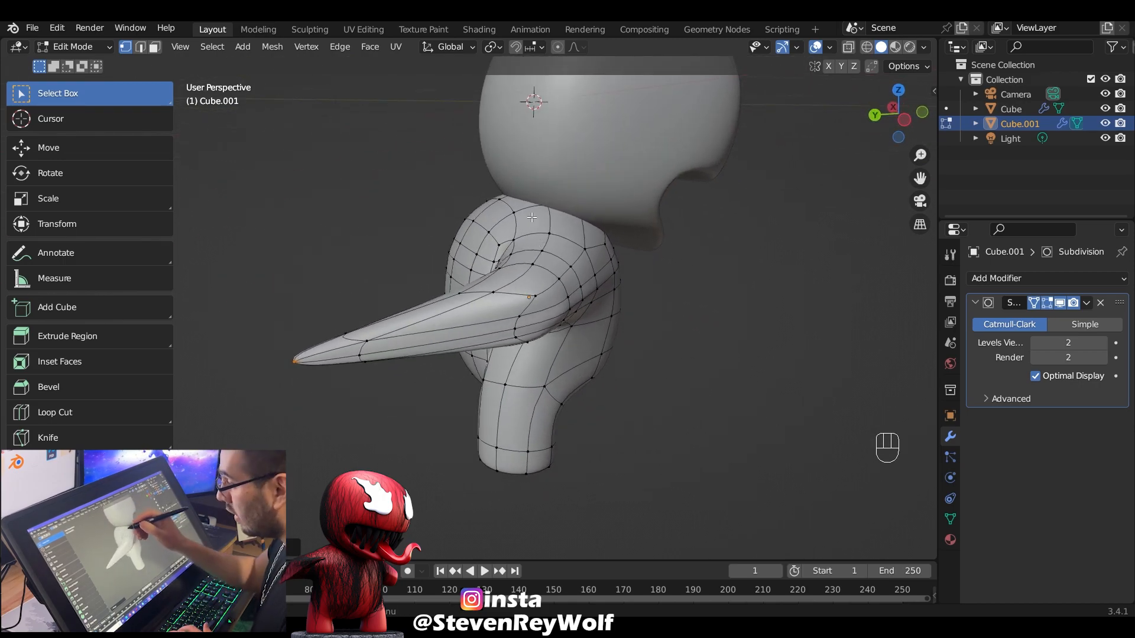
{"action": "middle_click_drag", "start_coordinate": [570, 301], "coordinate": [535, 313]}
{"action": "left_click", "coordinate": [532, 313], "text": "shift"}
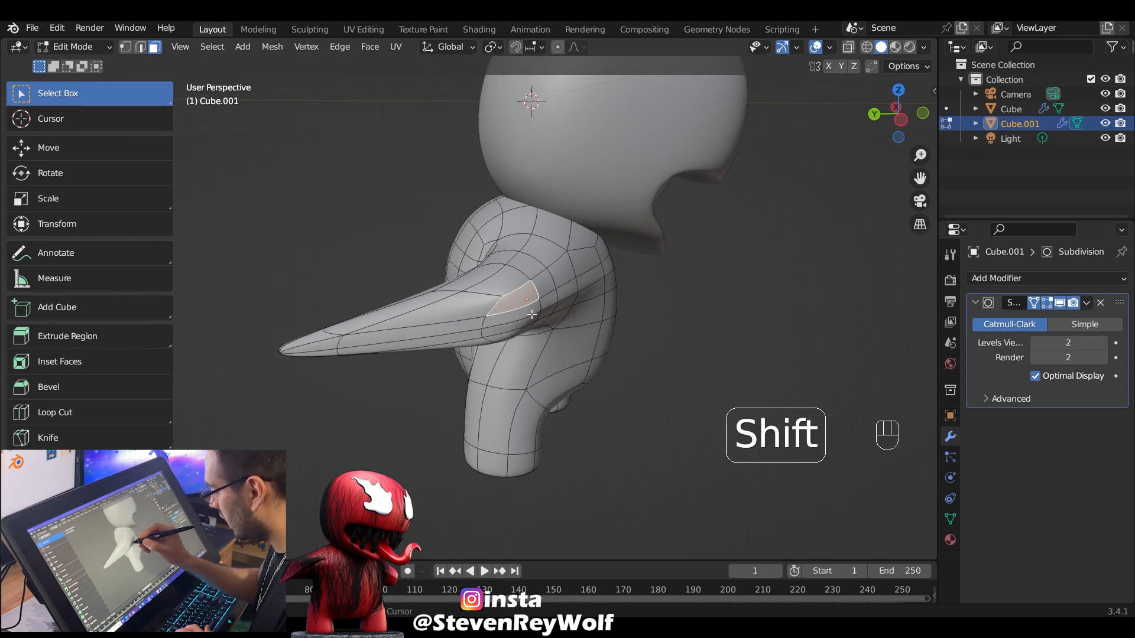
{"action": "left_click", "coordinate": [532, 309]}
{"action": "left_click", "coordinate": [531, 319], "text": "shift"}
{"action": "middle_click_drag", "start_coordinate": [649, 303], "coordinate": [502, 305]}
{"action": "key", "text": "x"}
{"action": "left_click", "coordinate": [595, 311]}
Select the edge loop around the front opening of the right arm and pull it forward about 1.1 m
{"action": "key", "text": "2"}
{"action": "left_click", "coordinate": [502, 309], "text": "alt"}
{"action": "middle_click_drag", "start_coordinate": [502, 309], "coordinate": [528, 354]}
{"action": "key", "text": "g"}
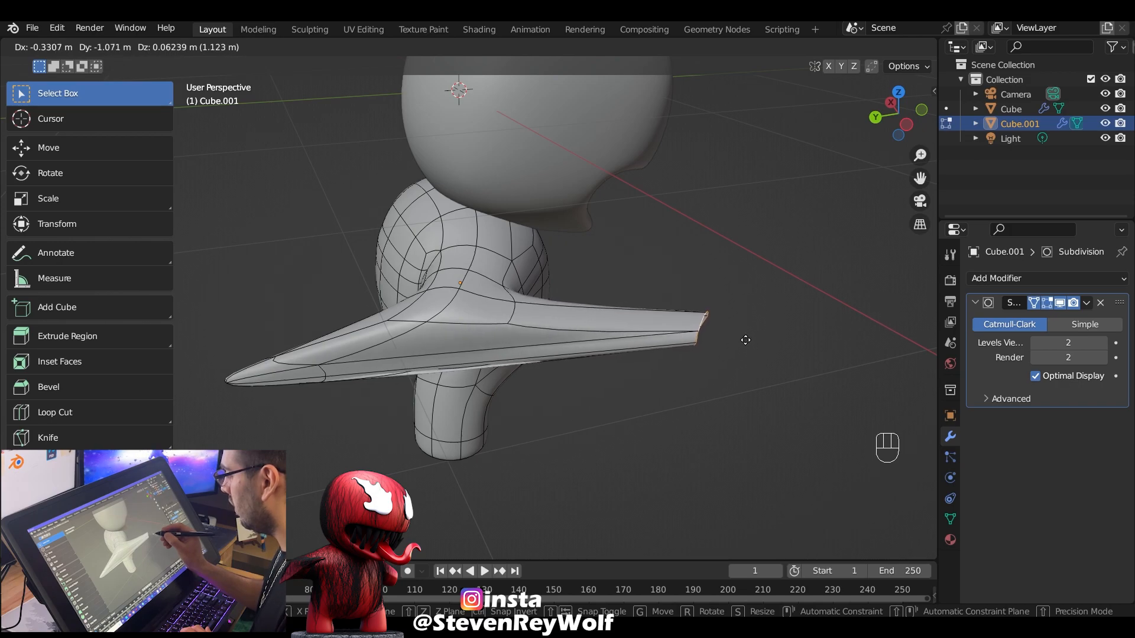
{"action": "left_click", "coordinate": [742, 340]}
Rotate the front spike's end loop around the Z axis and scale it down to narrow the spike
{"action": "middle_click_drag", "start_coordinate": [742, 340], "coordinate": [669, 375]}
{"action": "key", "text": "r"}
{"action": "key", "text": "z"}
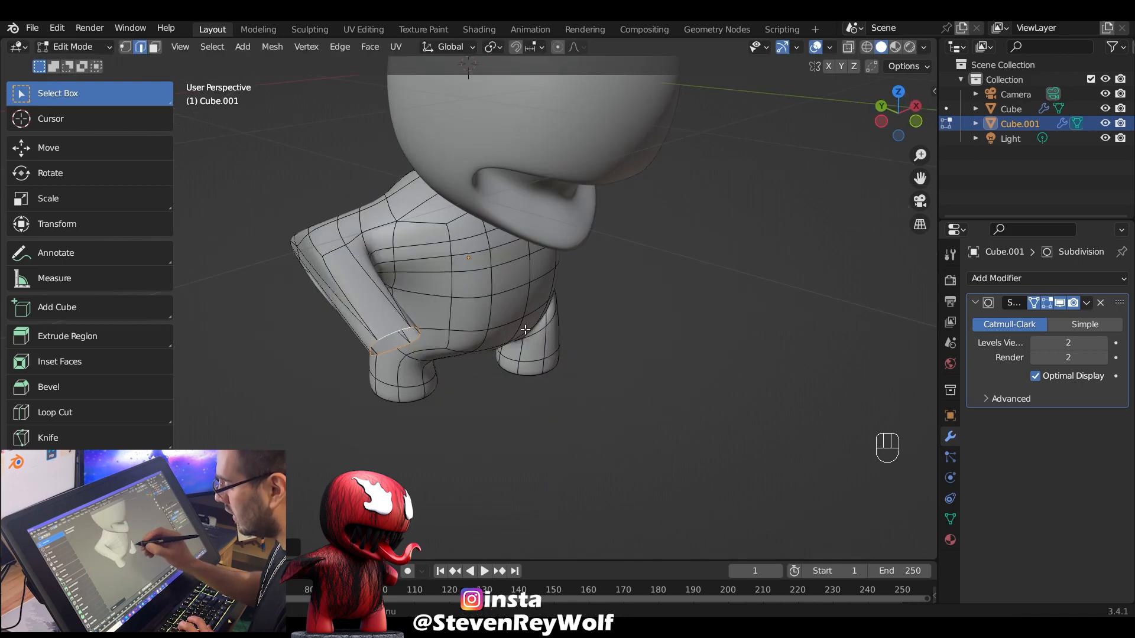
{"action": "key", "text": "s"}
{"action": "left_click", "coordinate": [461, 335]}
Extrude the front spike's end loop about 0.47 m further forward and scale it down
{"action": "middle_click_drag", "start_coordinate": [461, 336], "coordinate": [679, 305]}
{"action": "key", "text": "e"}
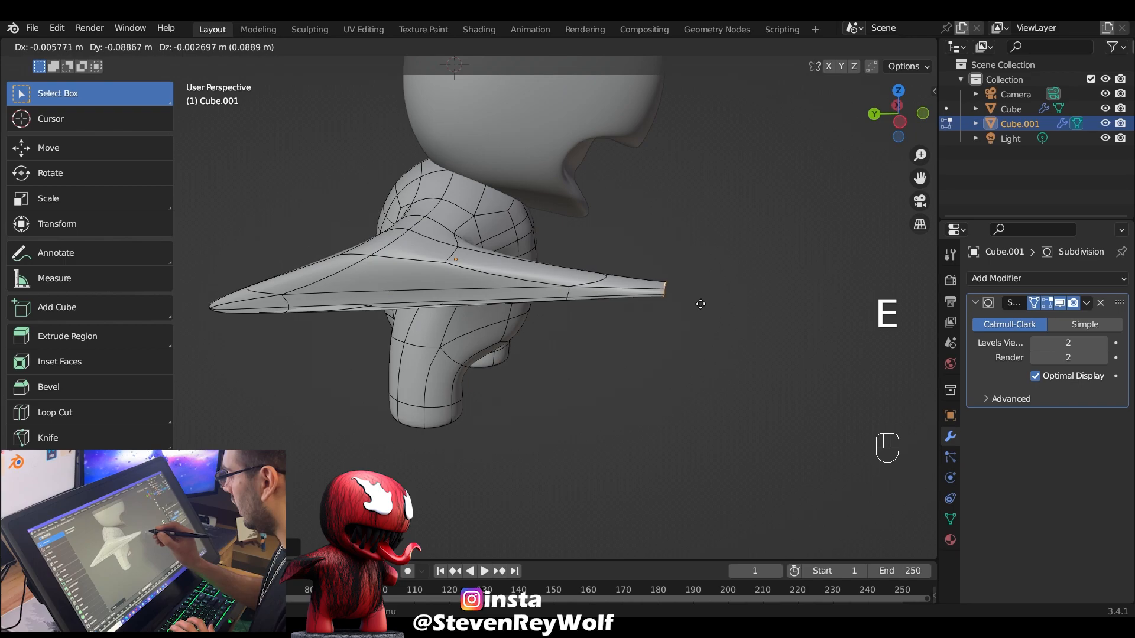
{"action": "left_click", "coordinate": [771, 308]}
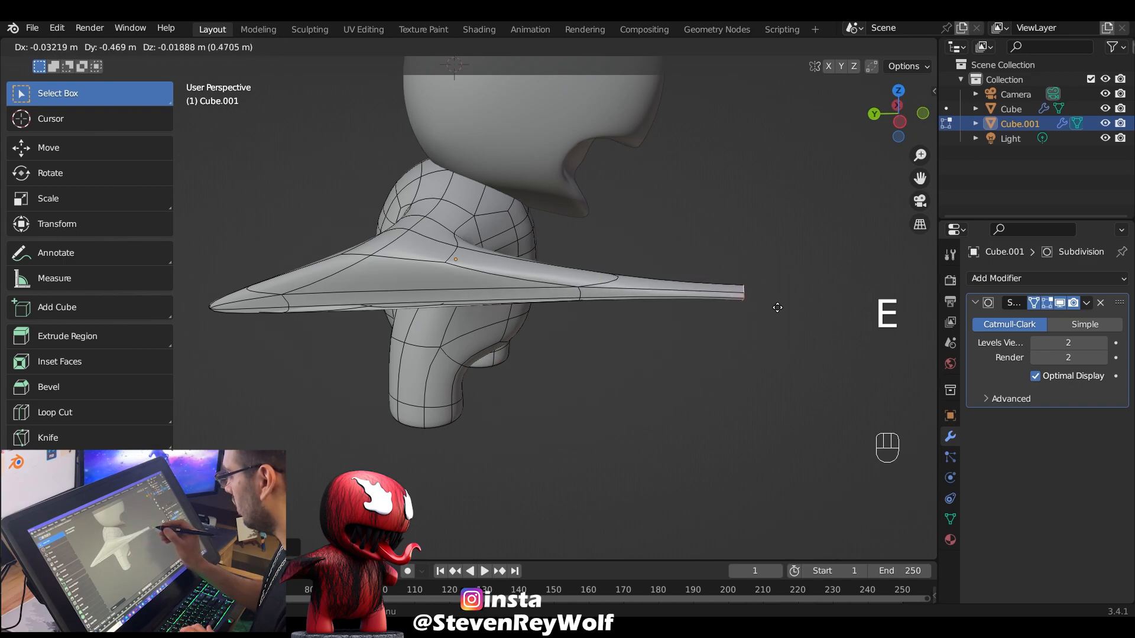
{"action": "middle_click_drag", "start_coordinate": [750, 309], "coordinate": [650, 303]}
{"action": "key", "text": "s"}
{"action": "left_click", "coordinate": [783, 317]}
Merge the vertices at the end of the front spike at their center into a single point
{"action": "left_click", "coordinate": [124, 47]}
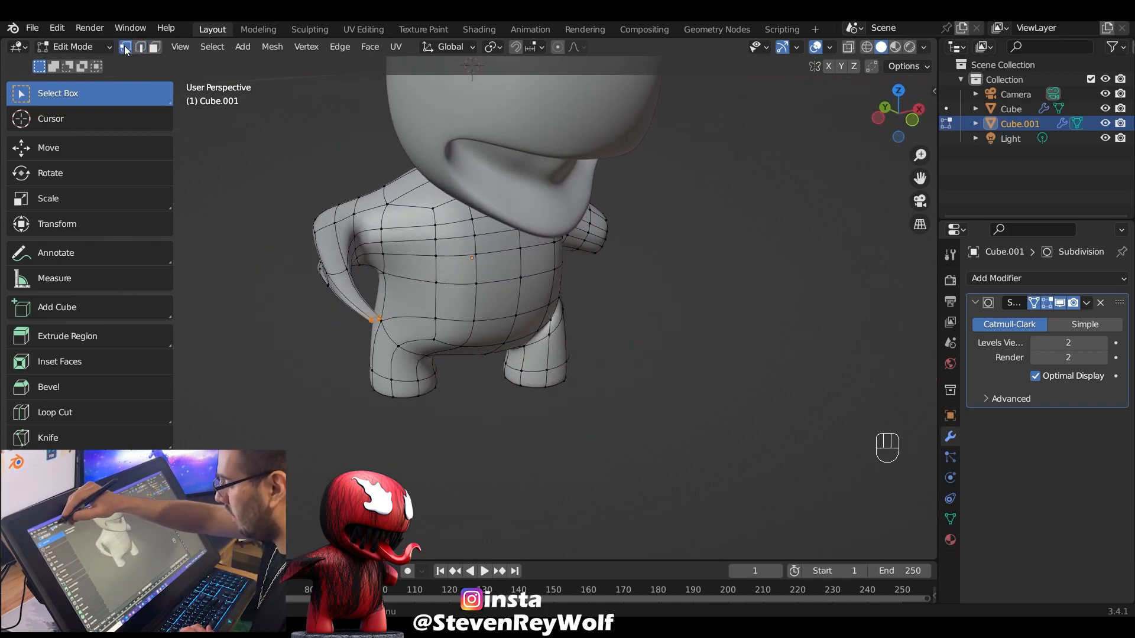
{"action": "right_click", "coordinate": [512, 396]}
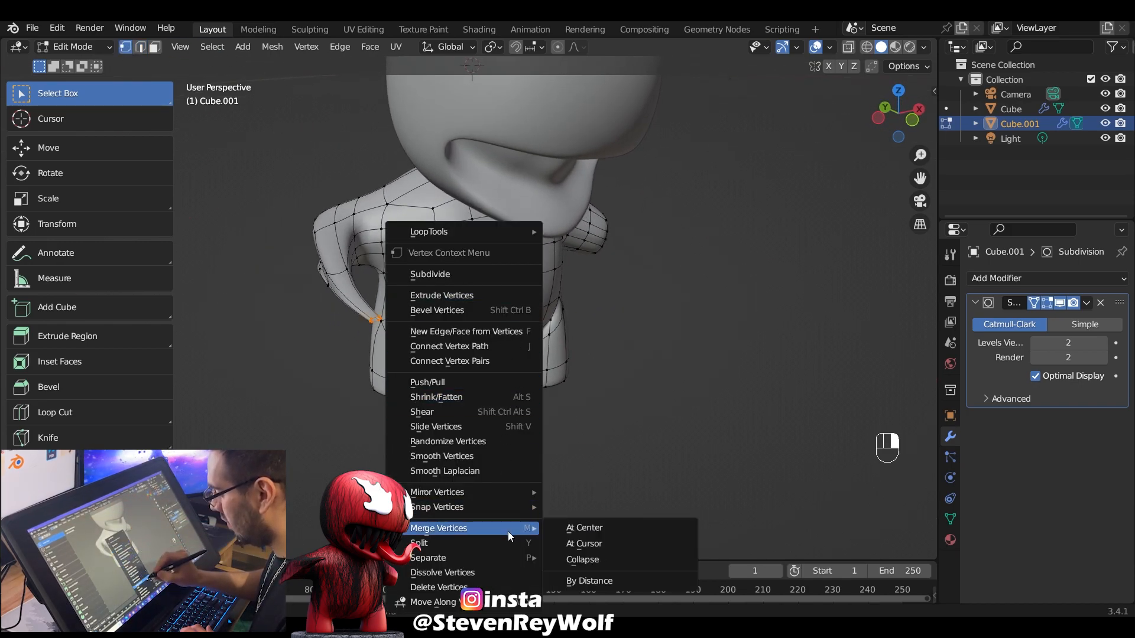
{"action": "left_click", "coordinate": [565, 527]}
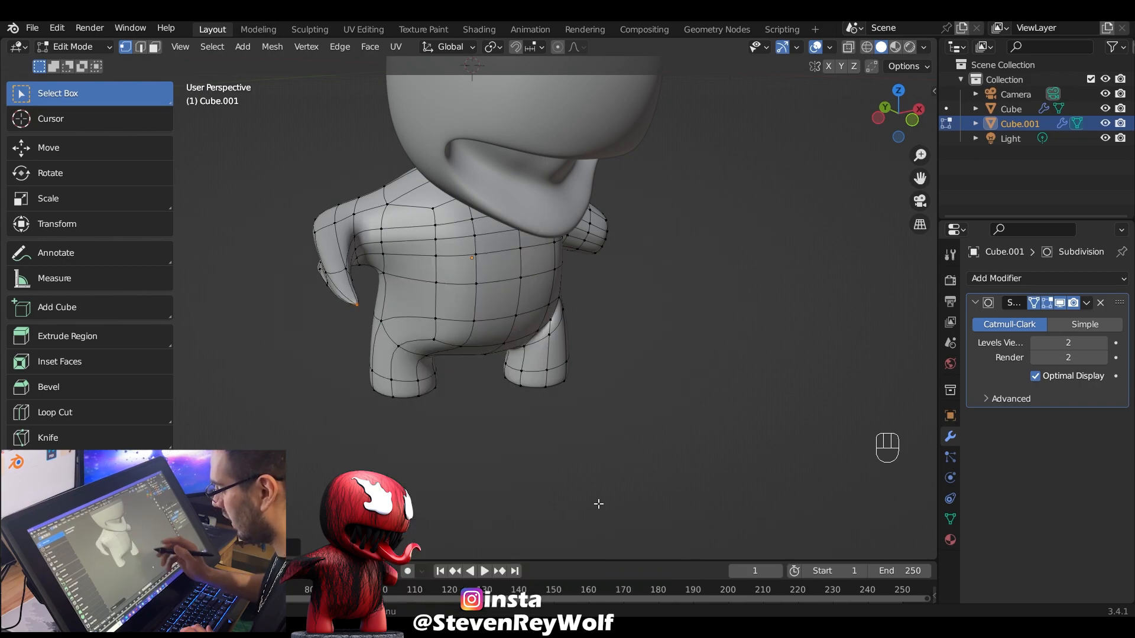
Grow the selection around the rear spike's tip by one ring and move it forward and up about 0.34 m
{"action": "middle_click_drag", "start_coordinate": [523, 361], "coordinate": [562, 295]}
{"action": "key", "text": "Tab"}
{"action": "key", "text": "Tab"}
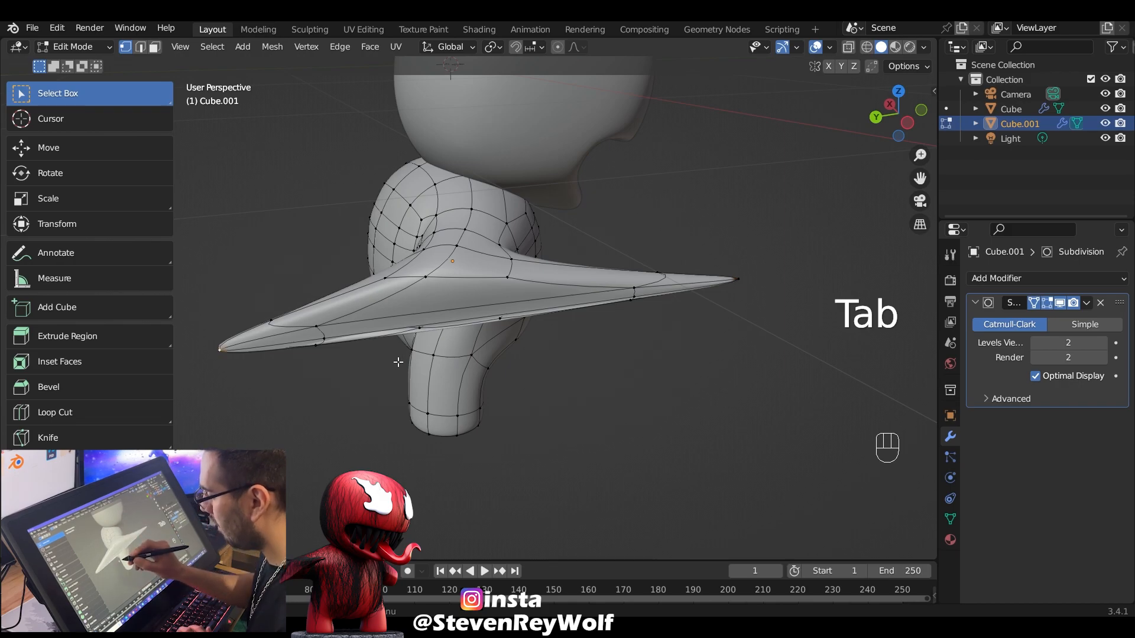
{"action": "key", "text": "g"}
{"action": "key", "text": "ctrl+z"}
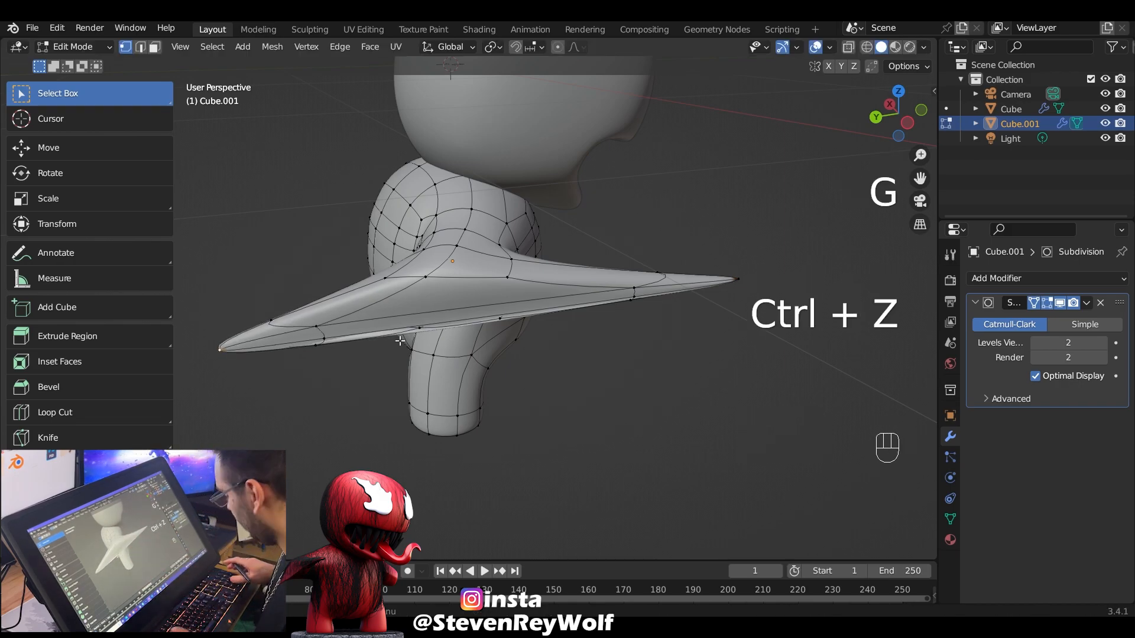
{"action": "key", "text": "ctrl+KP_Add"}
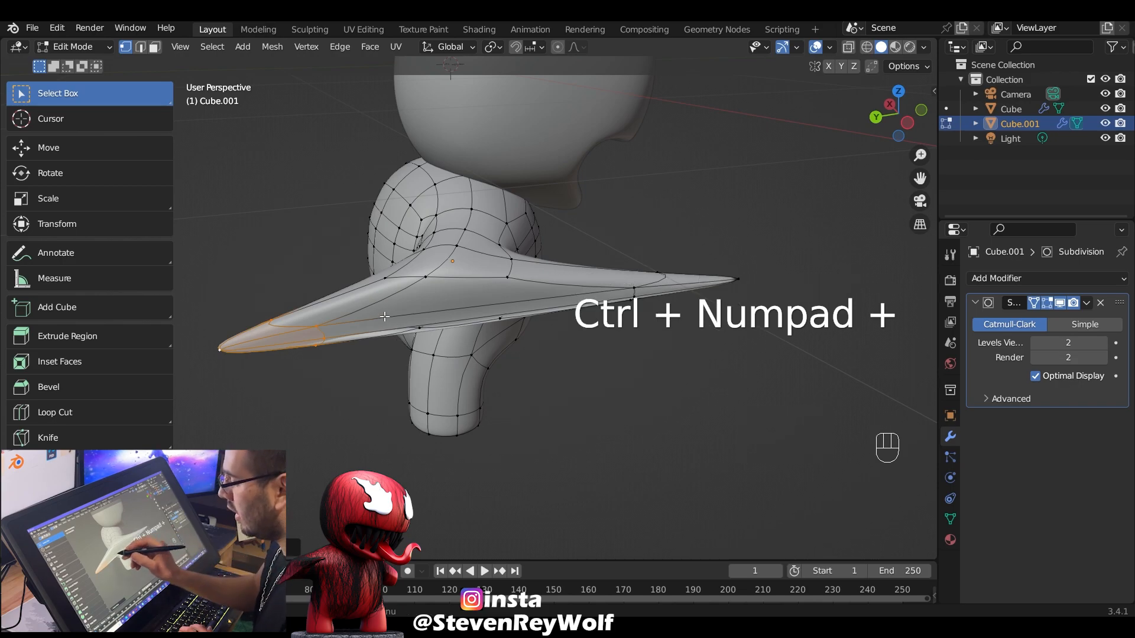
{"action": "key", "text": "g"}
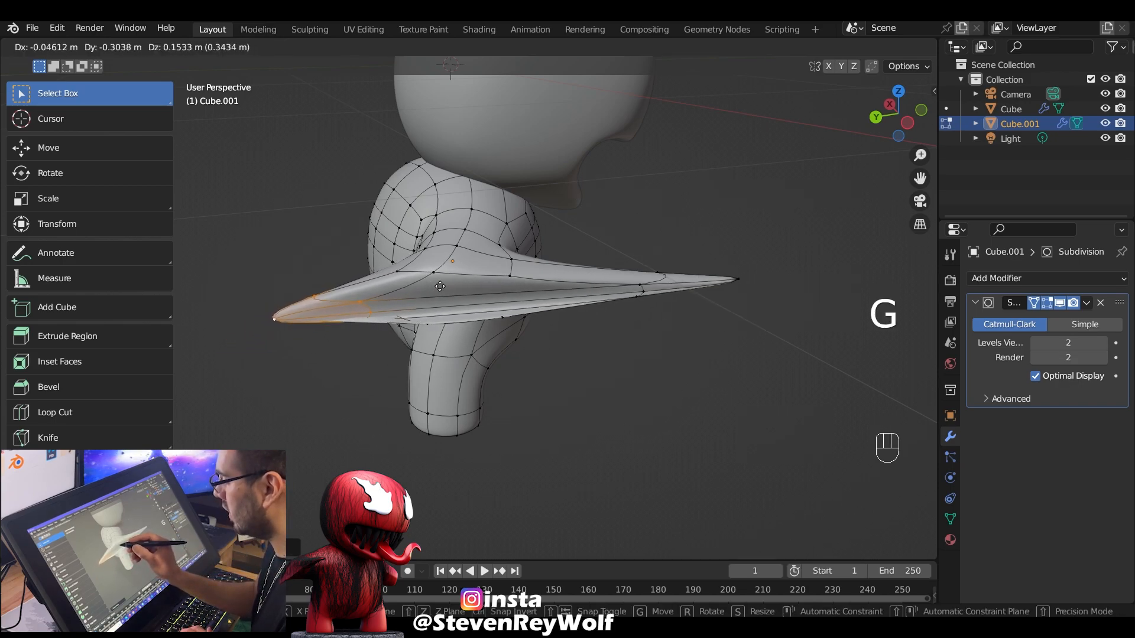
{"action": "left_click", "coordinate": [438, 288]}
From behind, shift the rear spike's tip sideways toward the body, then return to Object Mode and deselect the body
{"action": "middle_click_drag", "start_coordinate": [536, 321], "coordinate": [743, 336]}
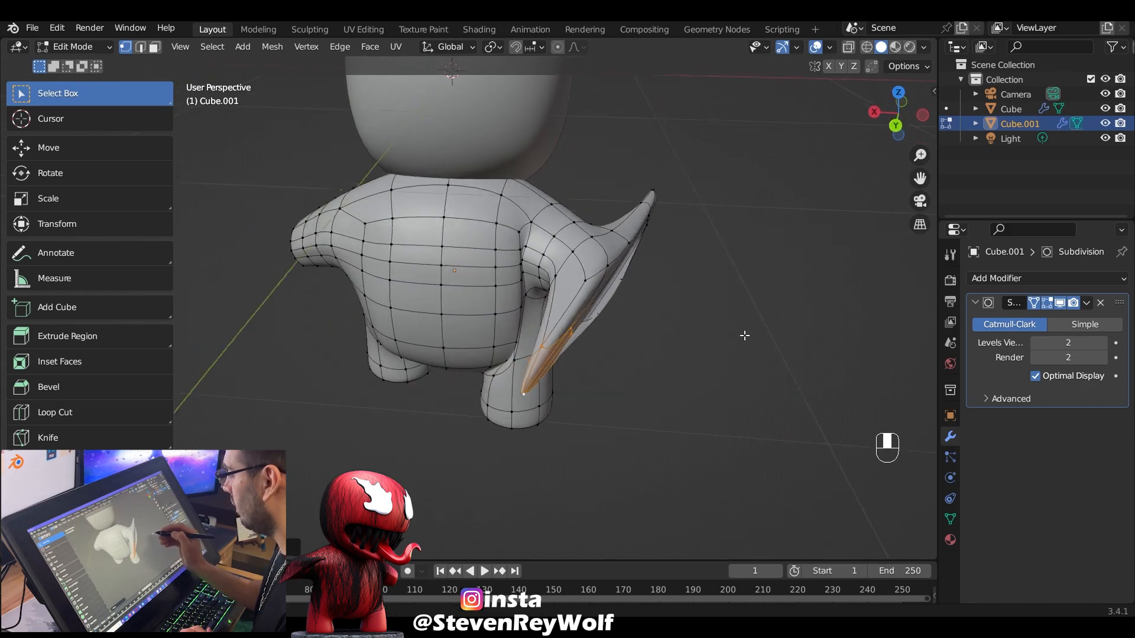
{"action": "key", "text": "g"}
{"action": "left_click", "coordinate": [659, 325]}
{"action": "middle_click_drag", "start_coordinate": [658, 325], "coordinate": [603, 257]}
{"action": "key", "text": "Tab"}
{"action": "left_click", "coordinate": [602, 257]}
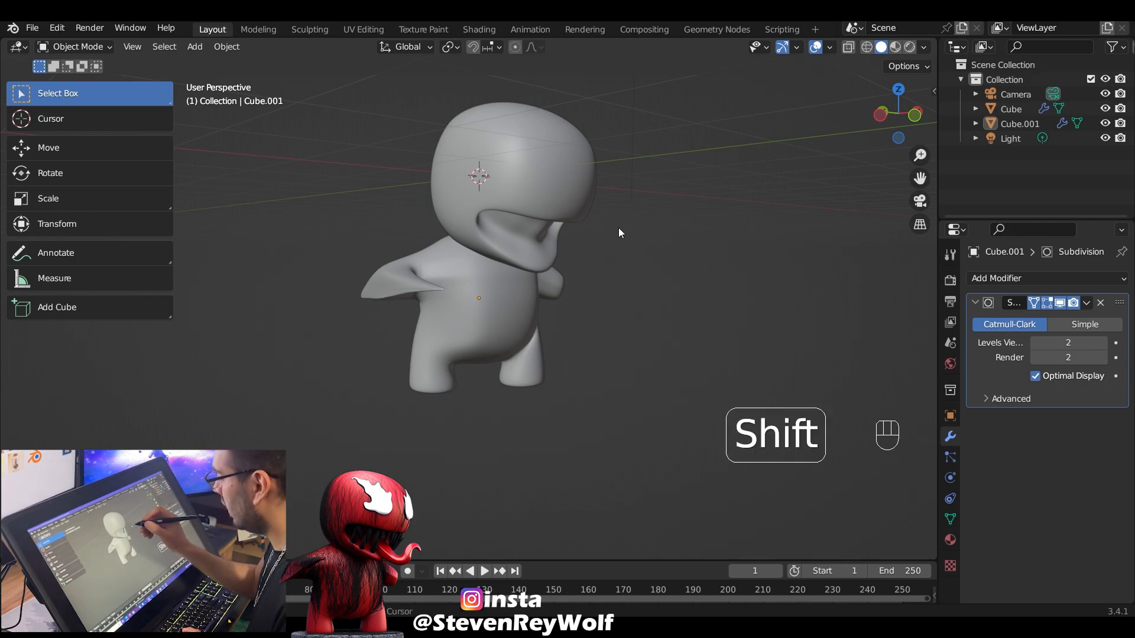
Add a cylinder mesh and move it down along Z about 2.94 m, beneath the character
{"action": "key", "text": "shift+a"}
{"action": "mouse_move", "coordinate": [621, 227]}
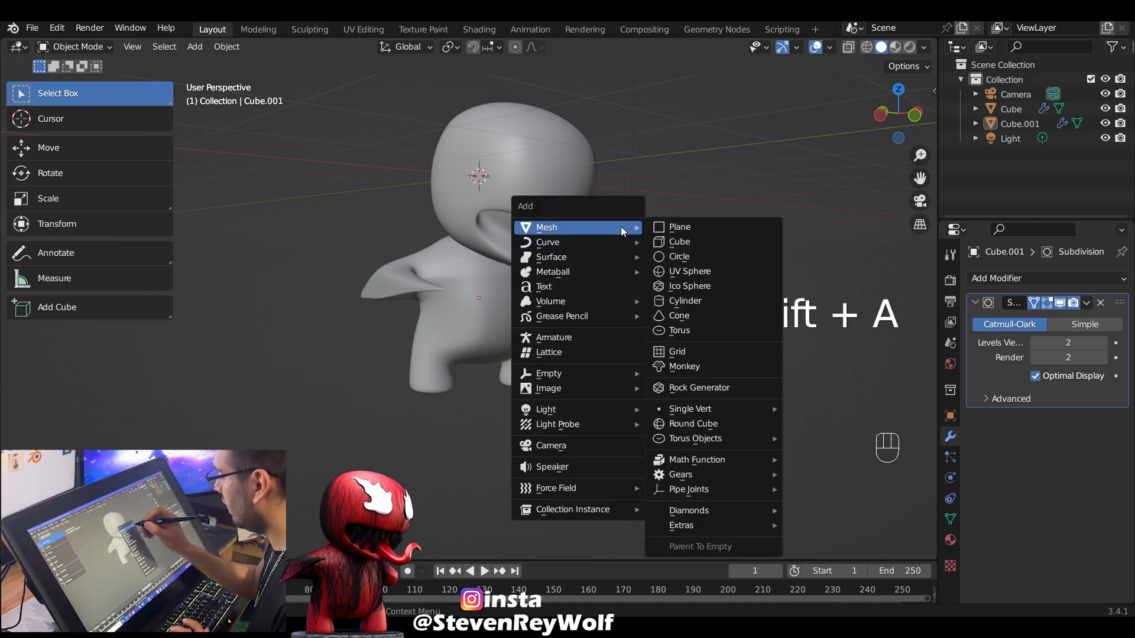
{"action": "left_click", "coordinate": [722, 301]}
{"action": "mouse_move", "coordinate": [728, 236]}
{"action": "middle_mouse_down", "text": "ctrl"}
{"action": "mouse_move", "coordinate": [718, 274]}
{"action": "mouse_move", "coordinate": [726, 236]}
{"action": "middle_mouse_up", "text": "ctrl"}
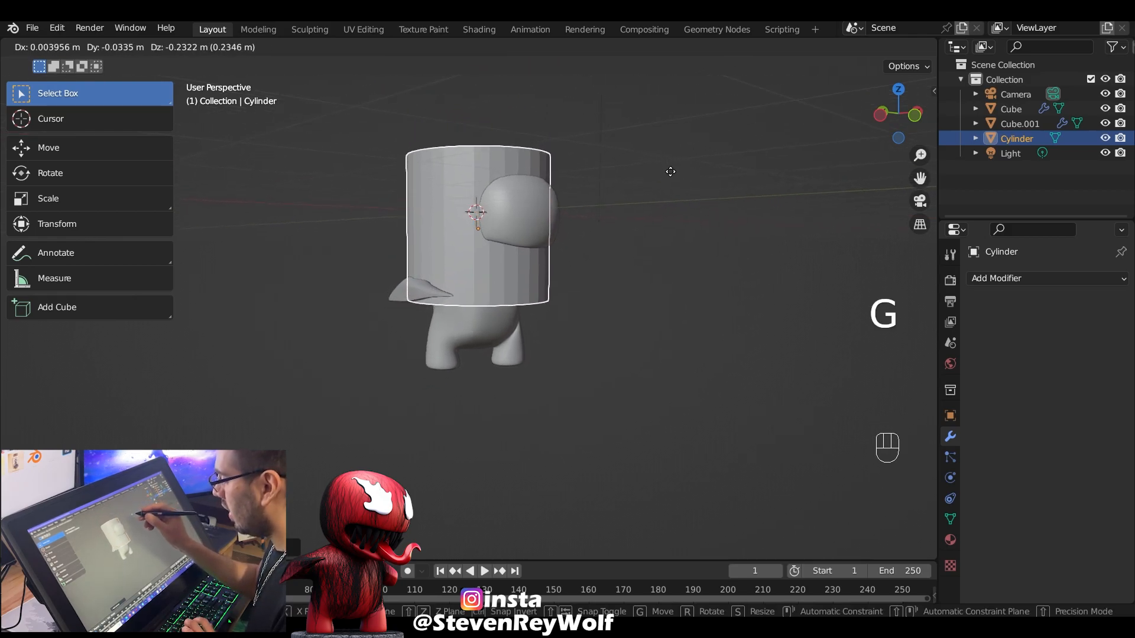
{"action": "key", "text": "z"}
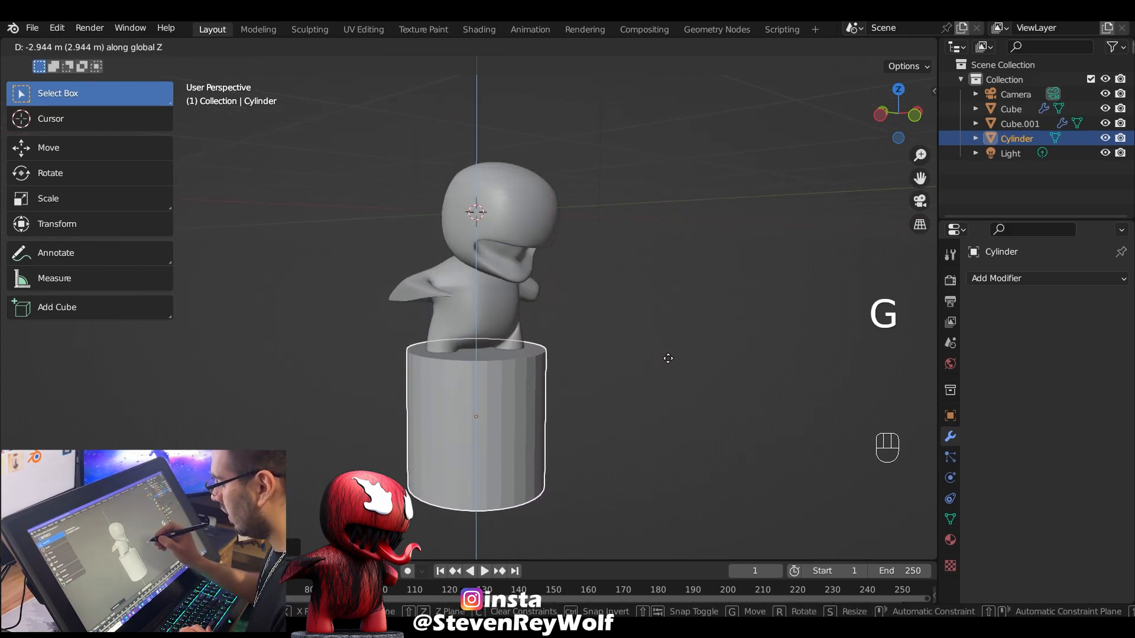
{"action": "left_click", "coordinate": [665, 361]}
Flatten the cylinder to about 0.14 along Z and raise it vertically until it meets the character's feet as a base
{"action": "key", "text": "s"}
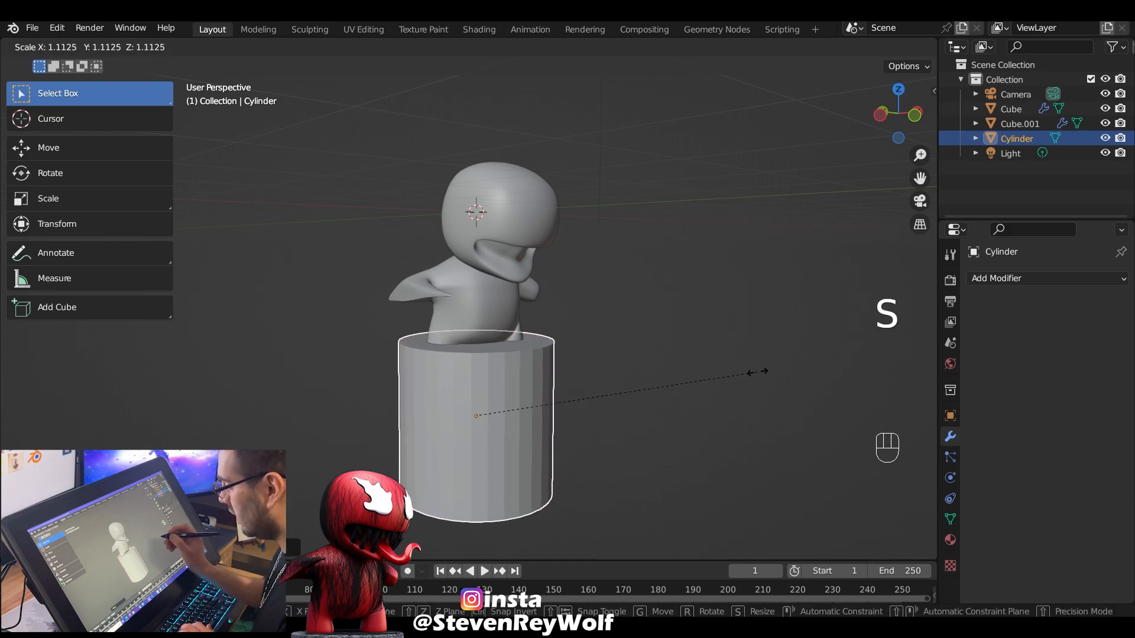
{"action": "key", "text": "z"}
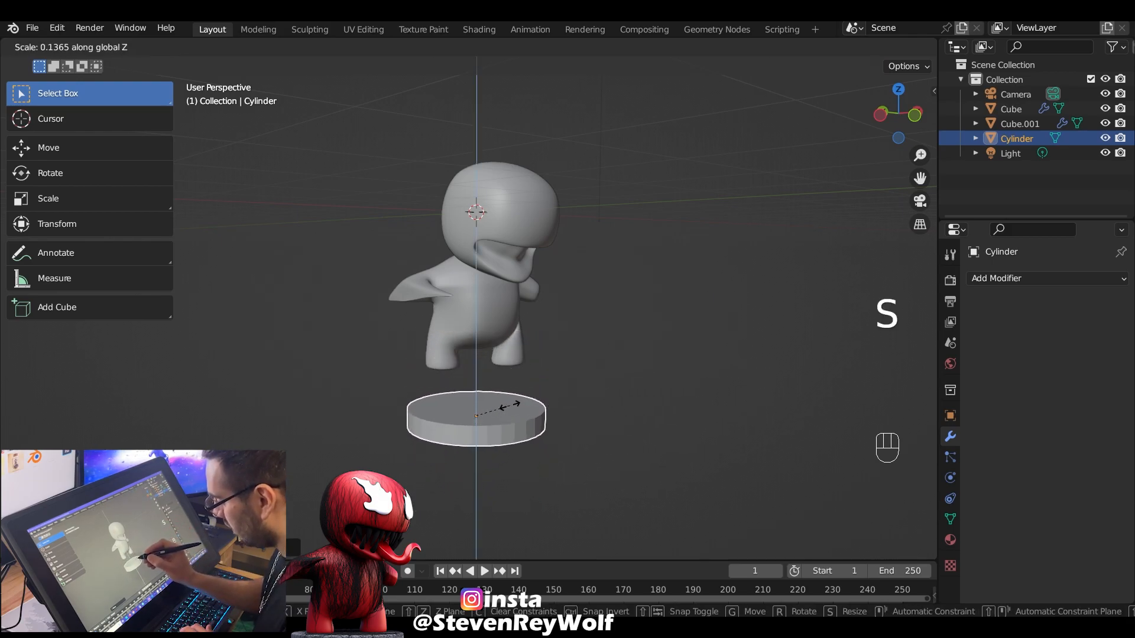
{"action": "left_click", "coordinate": [508, 409]}
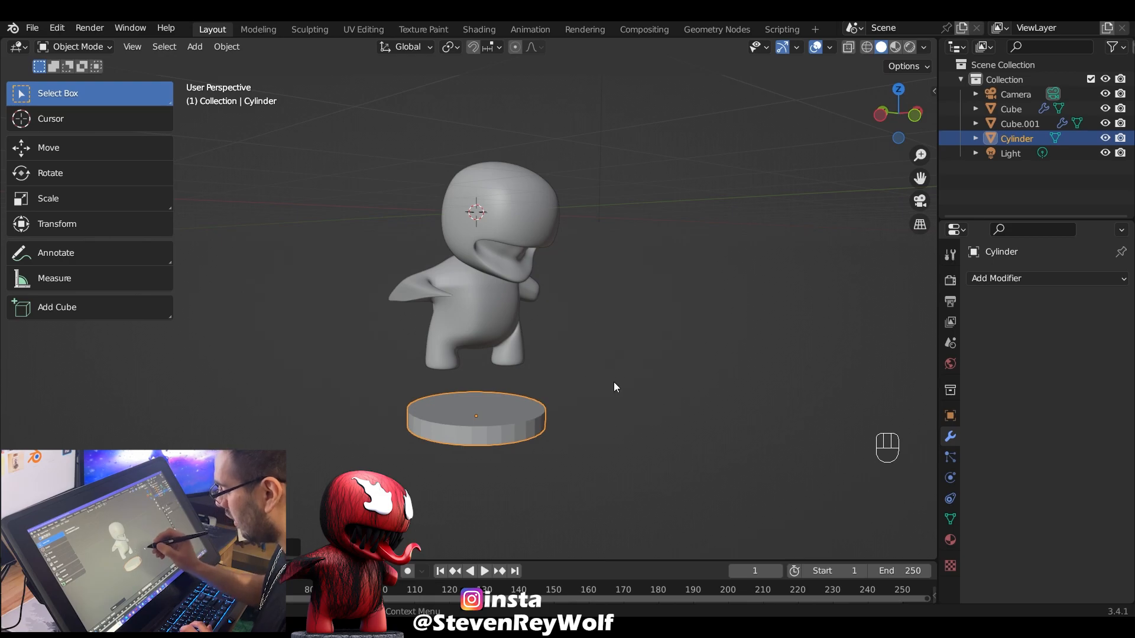
{"action": "key", "text": "g"}
{"action": "key", "text": "z"}
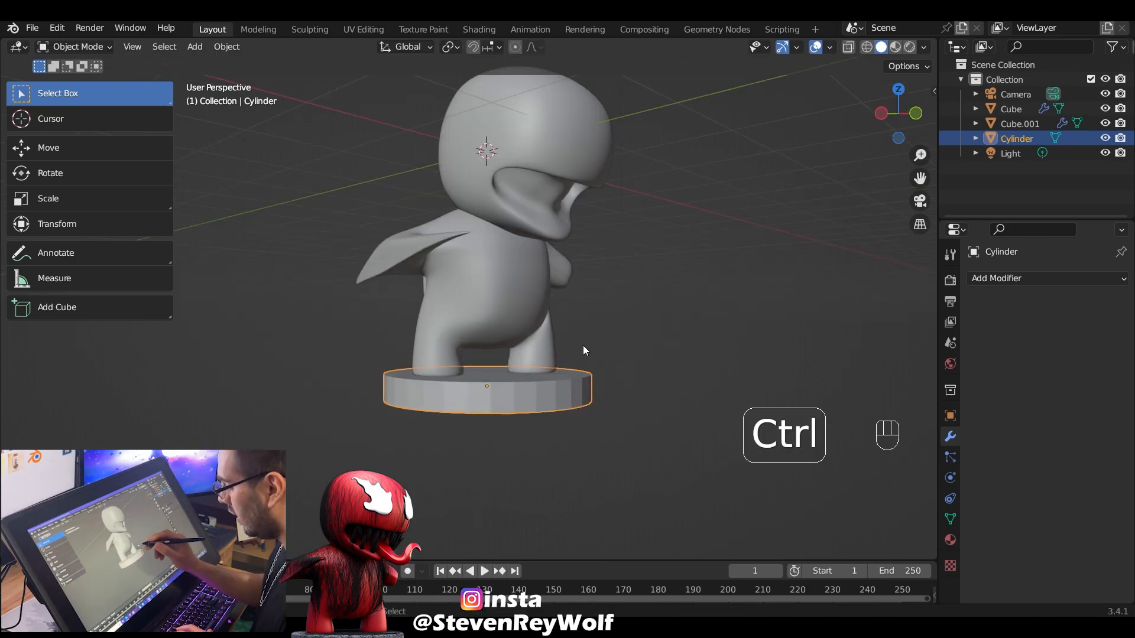
Add a level 2 subdivision surface to the base and a horizontal loop cut close to its top rim
{"action": "key", "text": "ctrl+2"}
{"action": "middle_click_drag", "start_coordinate": [577, 327], "coordinate": [577, 338], "text": "ctrl"}
{"action": "key", "text": "Tab"}
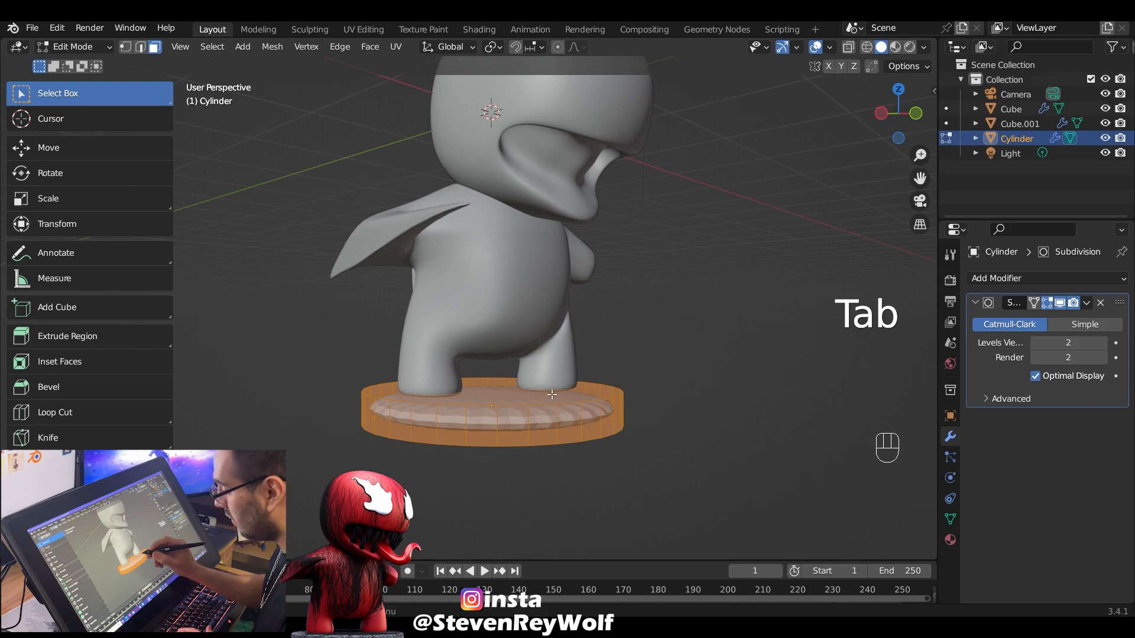
{"action": "key", "text": "alt+a"}
{"action": "key", "text": "ctrl+r"}
{"action": "left_click", "coordinate": [547, 424]}
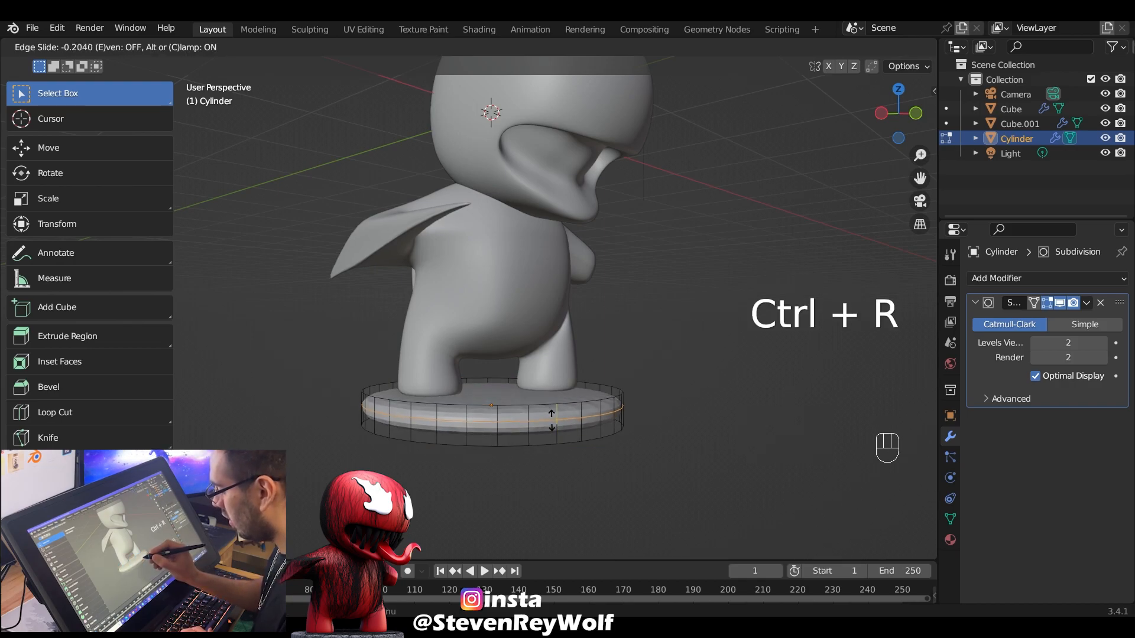
{"action": "left_click", "coordinate": [553, 423]}
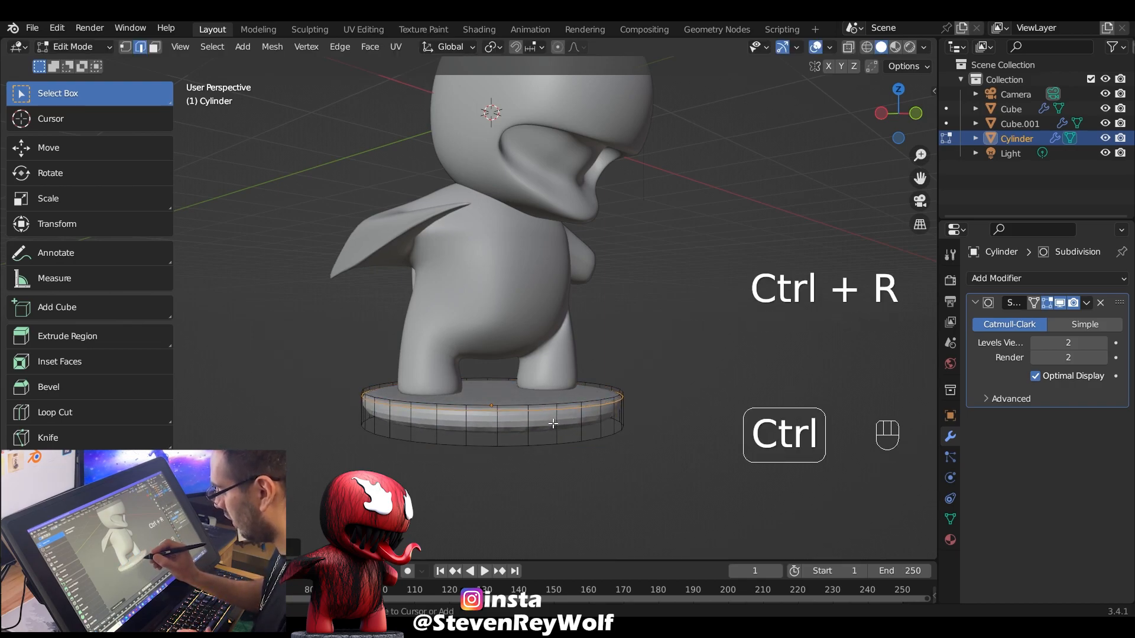
Add a second horizontal loop cut around the base and slide it close to the bottom rim
{"action": "key", "text": "ctrl+r"}
{"action": "left_click", "coordinate": [553, 424]}
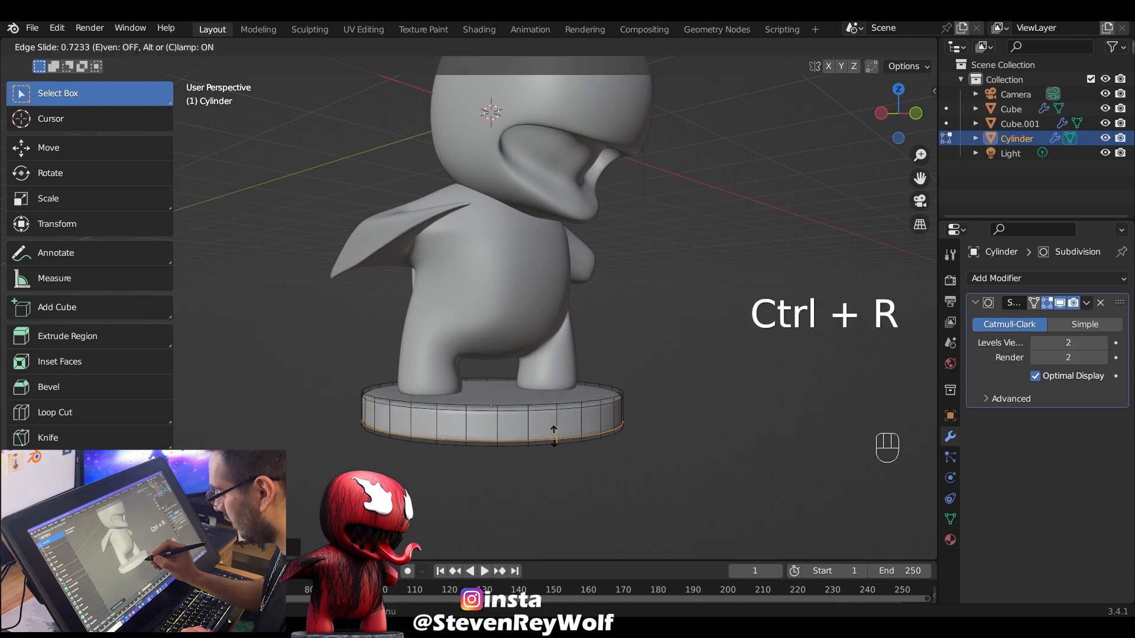
{"action": "left_click", "coordinate": [554, 435]}
{"action": "middle_click_drag", "start_coordinate": [551, 395], "coordinate": [542, 408]}
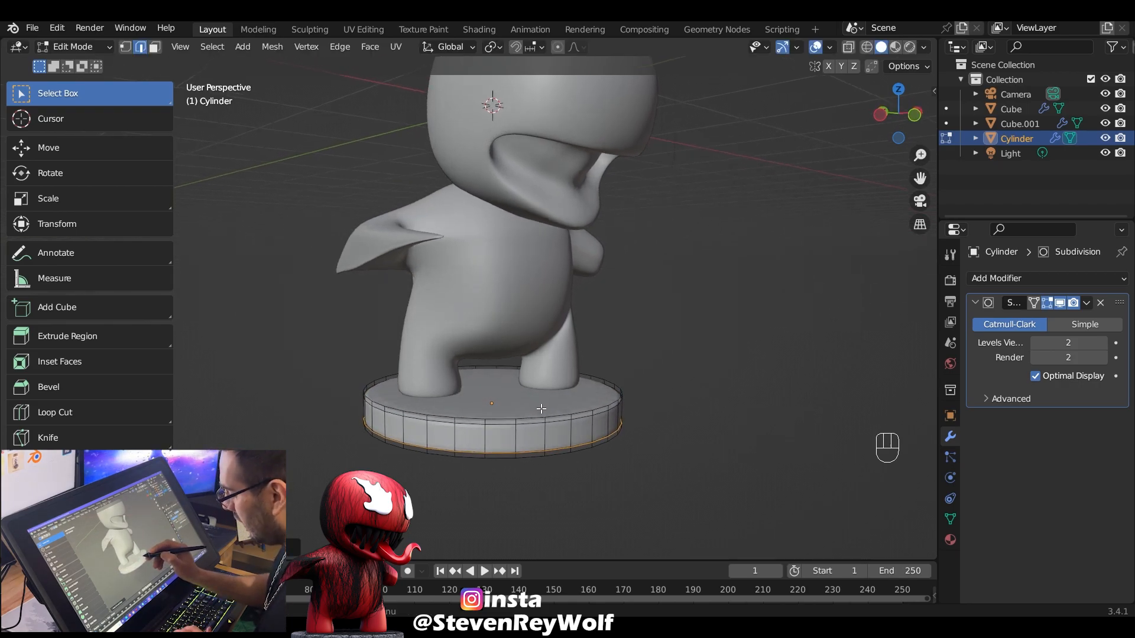
Inset the top face of the base twice to make two concentric support loops near its rim
{"action": "key", "text": "3"}
{"action": "left_click", "coordinate": [532, 387]}
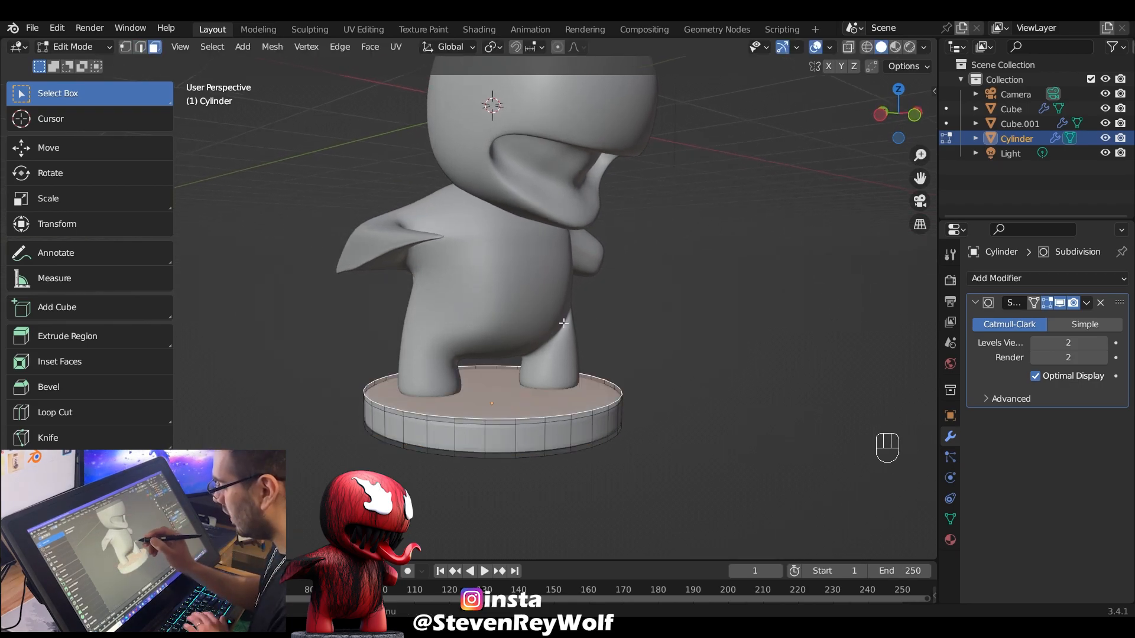
{"action": "key", "text": "i"}
{"action": "left_click", "coordinate": [601, 374]}
{"action": "key", "text": "i"}
{"action": "left_click", "coordinate": [593, 377]}
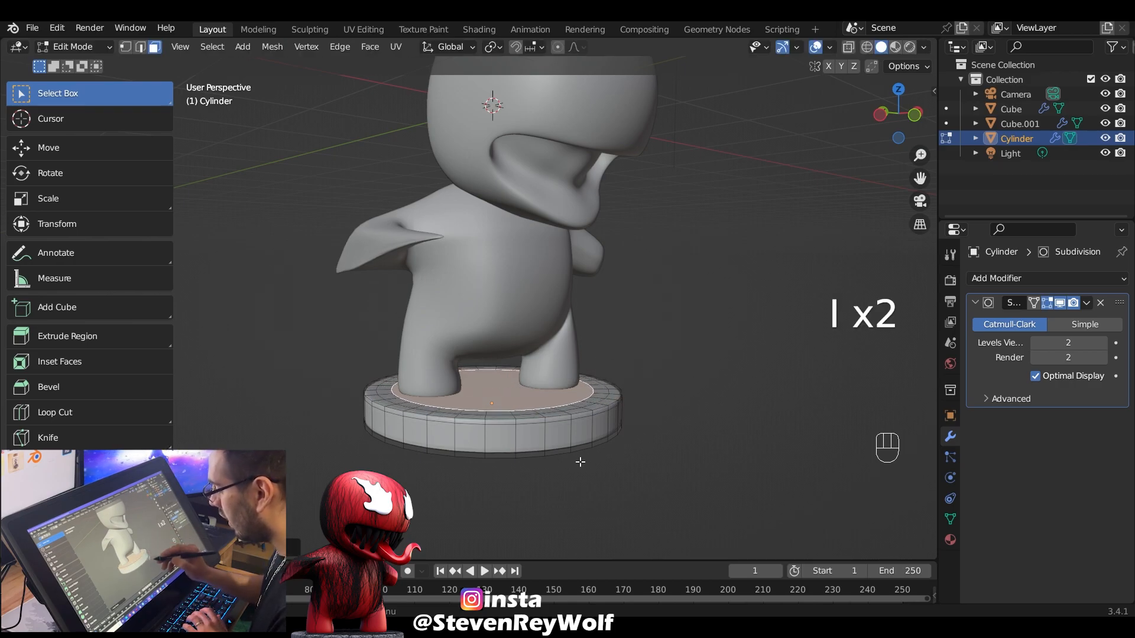
Inset the underside face of the base twice to add matching support loops near its edge
{"action": "middle_click_drag", "start_coordinate": [602, 445], "coordinate": [620, 328]}
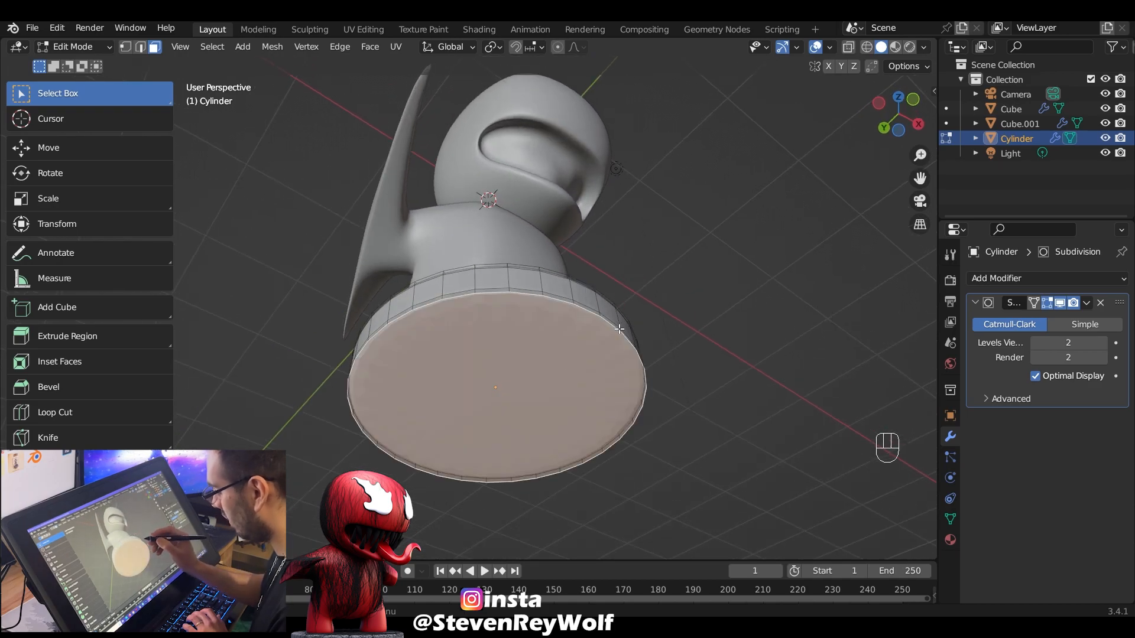
{"action": "key", "text": "i"}
{"action": "left_click", "coordinate": [614, 348]}
{"action": "key", "text": "i"}
{"action": "left_click", "coordinate": [602, 339]}
Return to Object Mode and shade the round base smooth
{"action": "middle_click_drag", "start_coordinate": [601, 339], "coordinate": [594, 434]}
{"action": "left_click", "coordinate": [97, 47]}
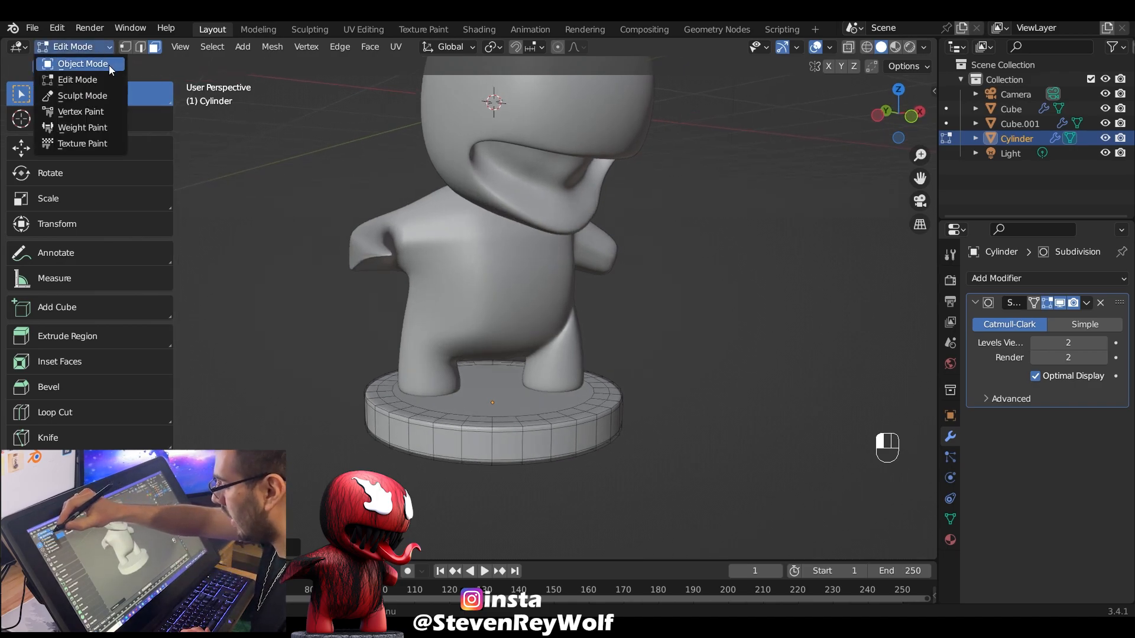
{"action": "left_click", "coordinate": [108, 64]}
{"action": "right_click", "coordinate": [568, 415]}
{"action": "left_click", "coordinate": [583, 322]}
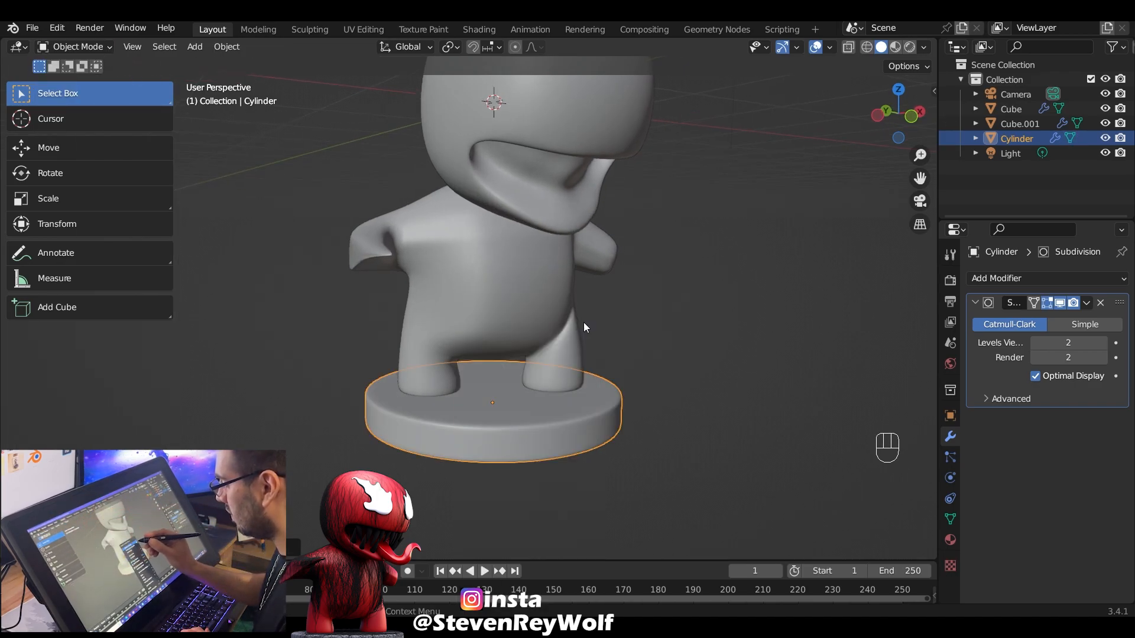
Add a cube mesh and give it a level 3 subdivision surface to round it into a sphere
{"action": "middle_click_drag", "start_coordinate": [672, 329], "coordinate": [608, 236]}
{"action": "left_click", "coordinate": [641, 320]}
{"action": "key", "text": "shift+a"}
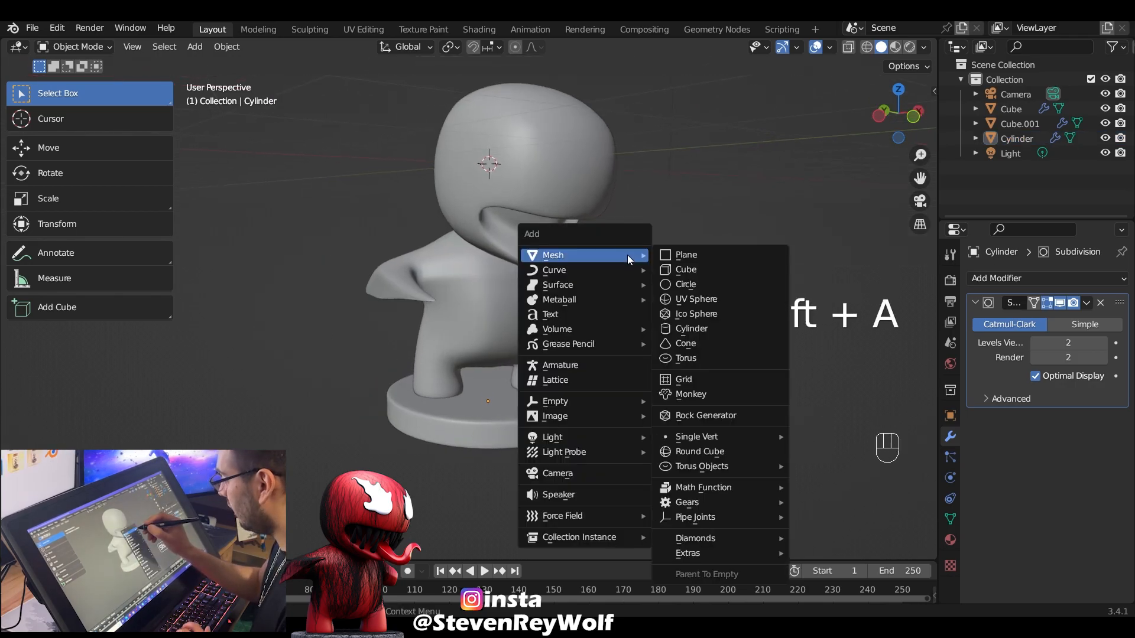
{"action": "left_click", "coordinate": [709, 270]}
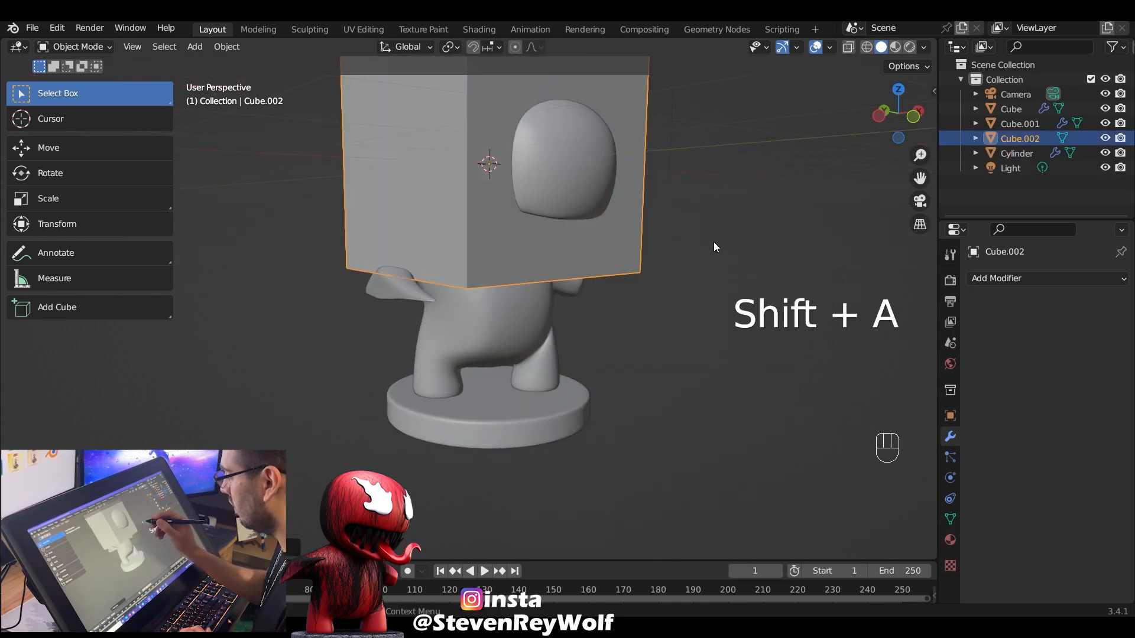
{"action": "key", "text": "ctrl+3"}
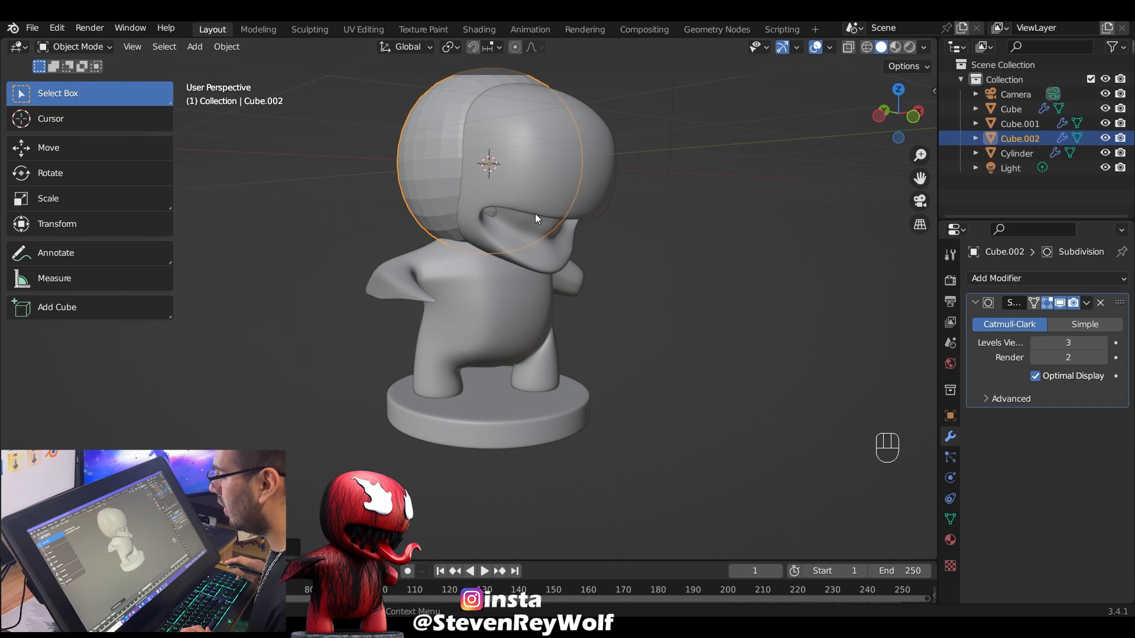
Scale the new sphere down to a small ball and place it in the mouth opening in the right side view
{"action": "key", "text": "KP_3"}
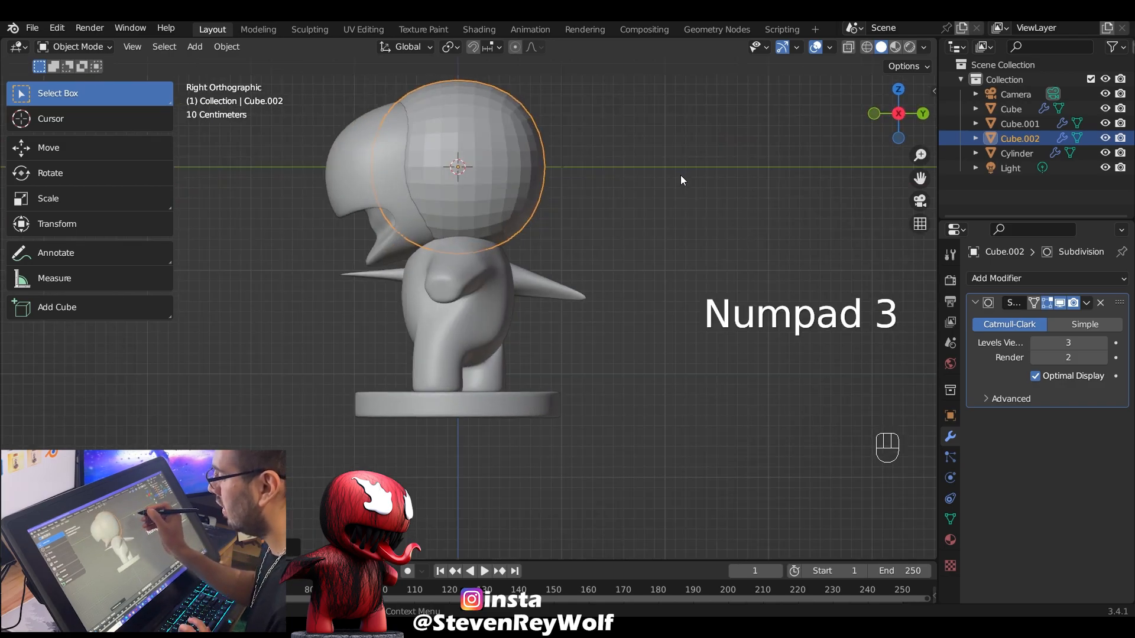
{"action": "key", "text": "g"}
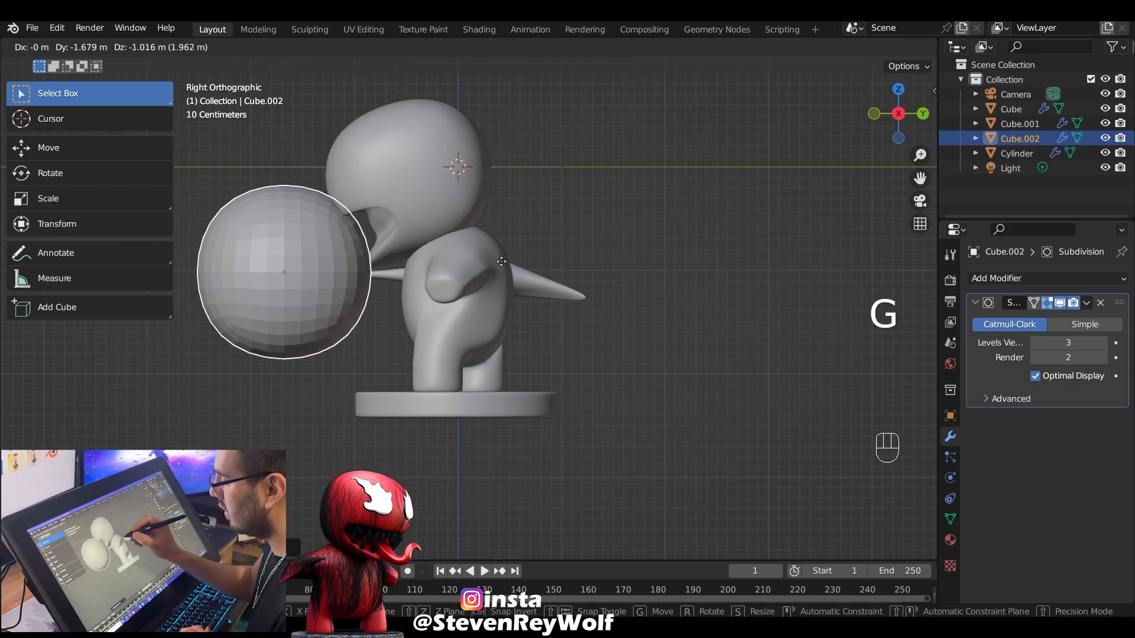
{"action": "left_click", "coordinate": [505, 267]}
{"action": "key", "text": "s"}
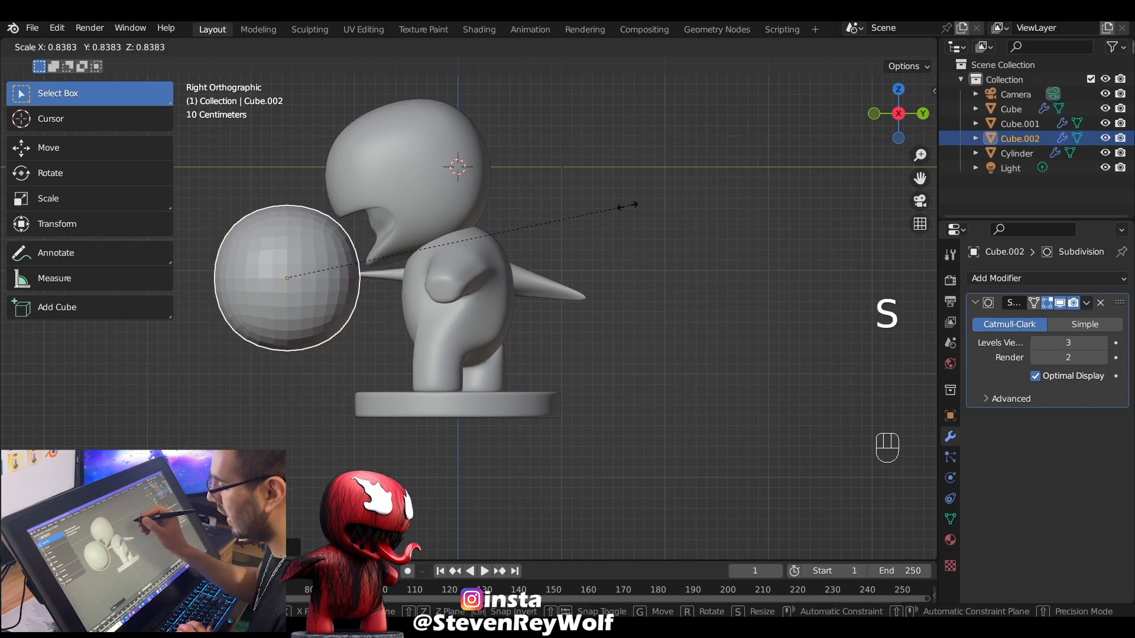
{"action": "left_click", "coordinate": [352, 277]}
{"action": "key", "text": "g"}
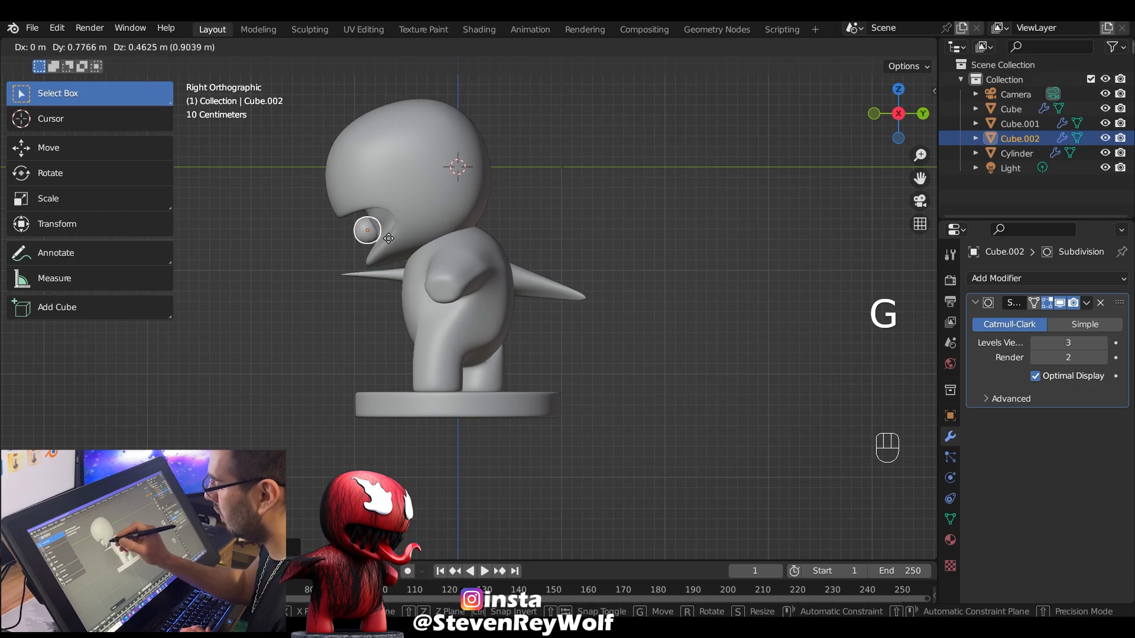
{"action": "left_click", "coordinate": [373, 238]}
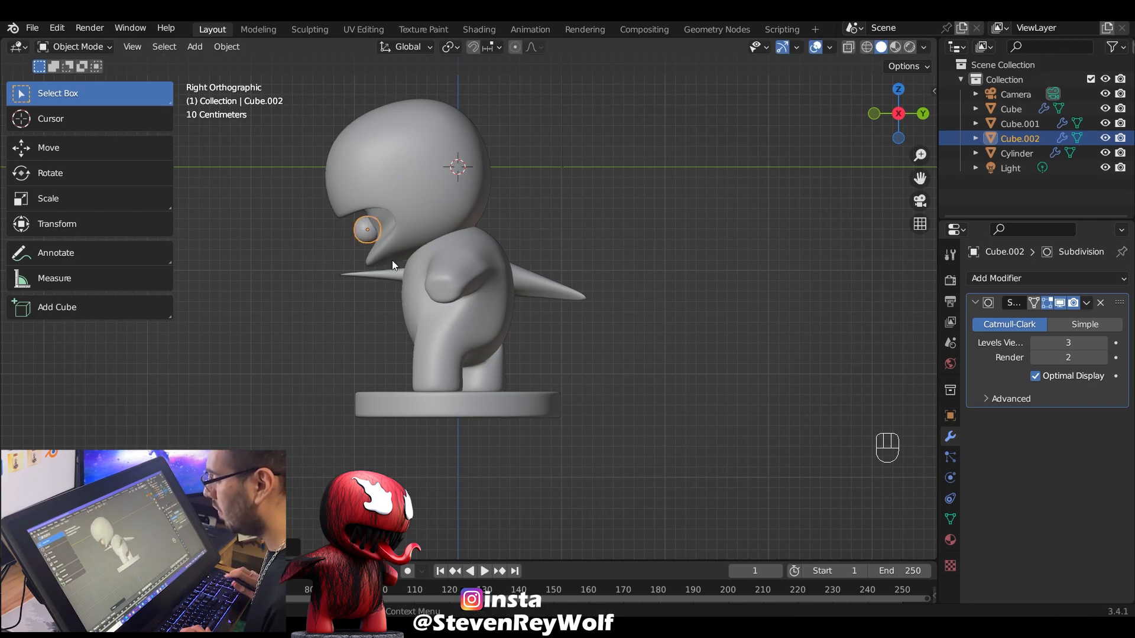
Apply the ball's subdivision modifier, enter Sculpt Mode and set the remesh voxel size to 0.05 m
{"action": "key", "text": "KP_1"}
{"action": "scroll", "coordinate": [667, 315], "scroll_direction": "up", "scroll_amount": 5}
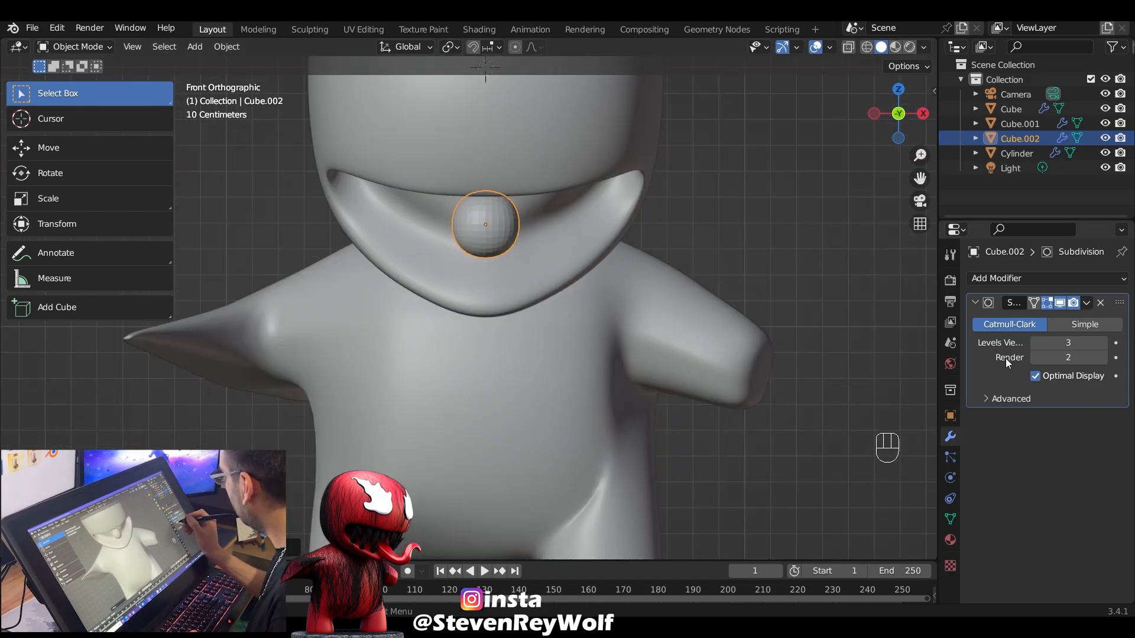
{"action": "key", "text": "ctrl+a"}
{"action": "scroll", "coordinate": [420, 209], "scroll_direction": "up", "scroll_amount": 1}
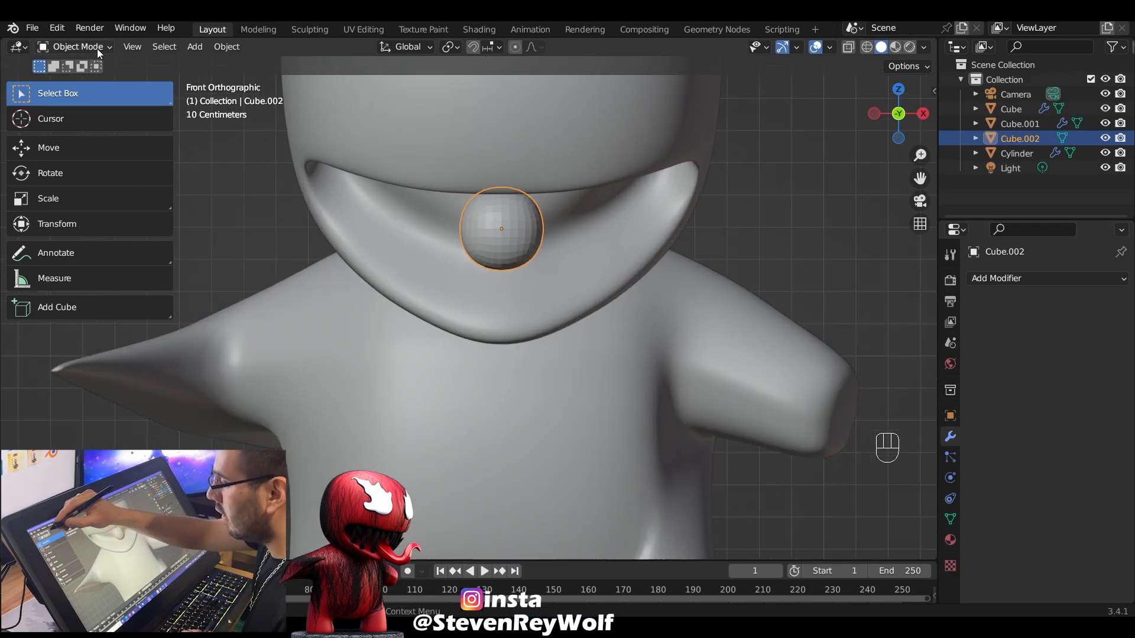
{"action": "left_click", "coordinate": [97, 48]}
{"action": "left_click", "coordinate": [106, 98]}
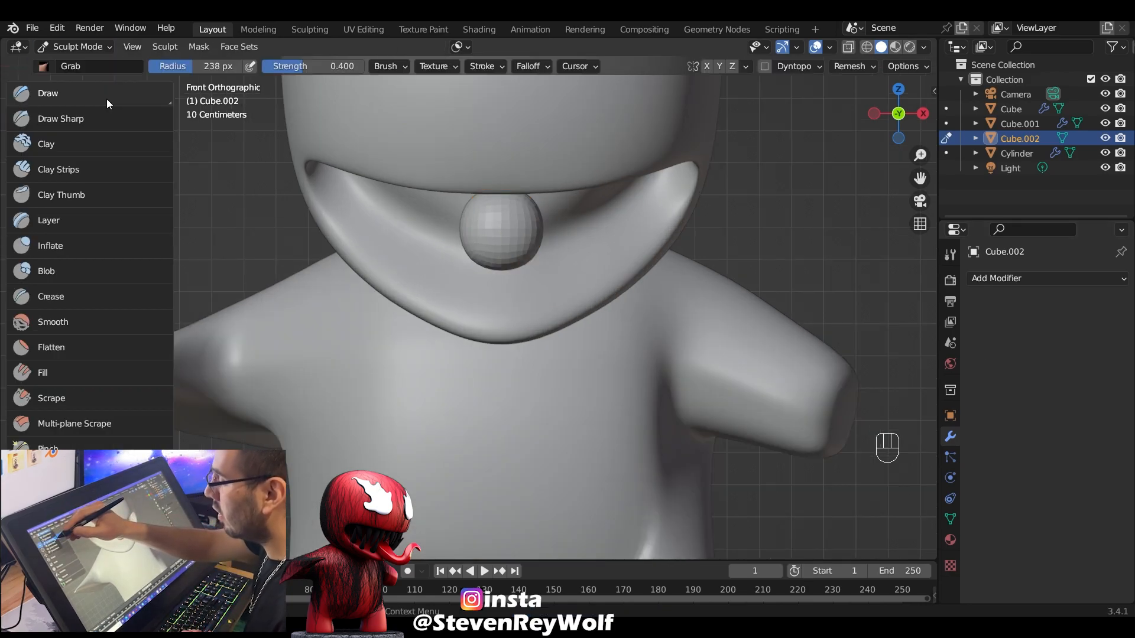
{"action": "left_click", "coordinate": [873, 67]}
{"action": "left_click", "coordinate": [886, 94]}
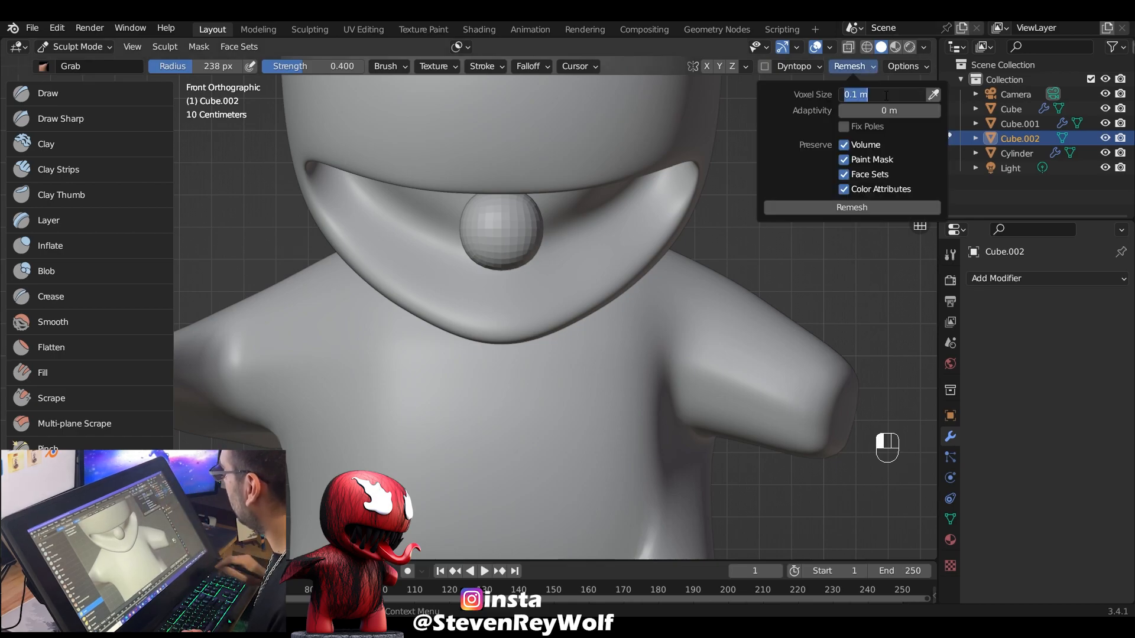
{"action": "key", "text": "Return"}
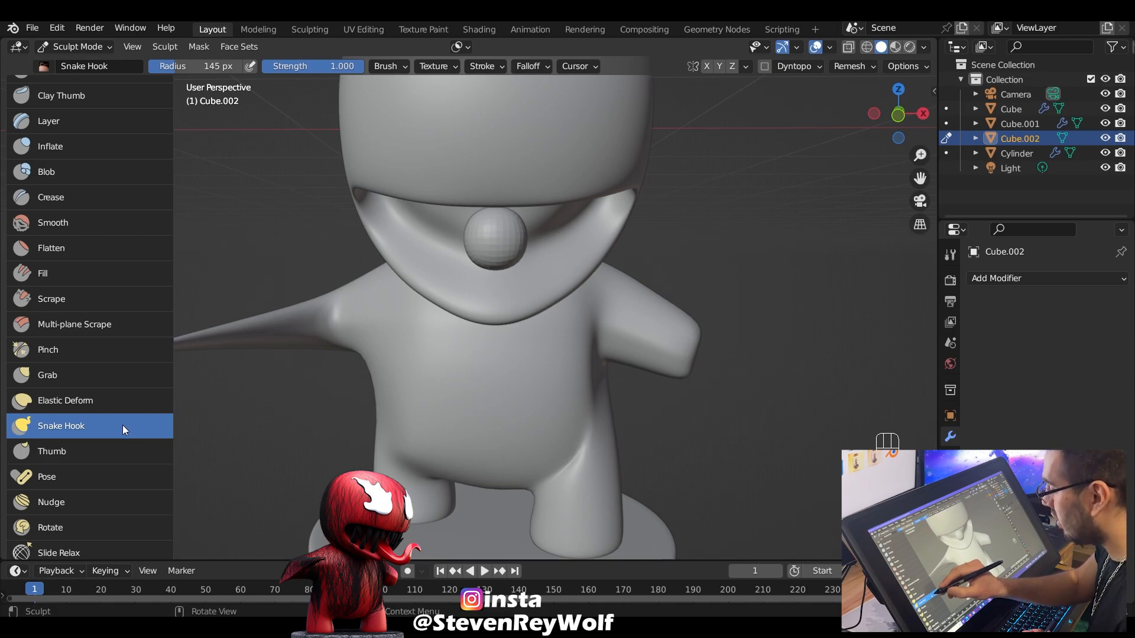
Pull the ball out of the mouth into an upturned tongue with the 145 px Snake Hook brush and remesh it
{"action": "middle_click_drag", "start_coordinate": [313, 274], "coordinate": [406, 282]}
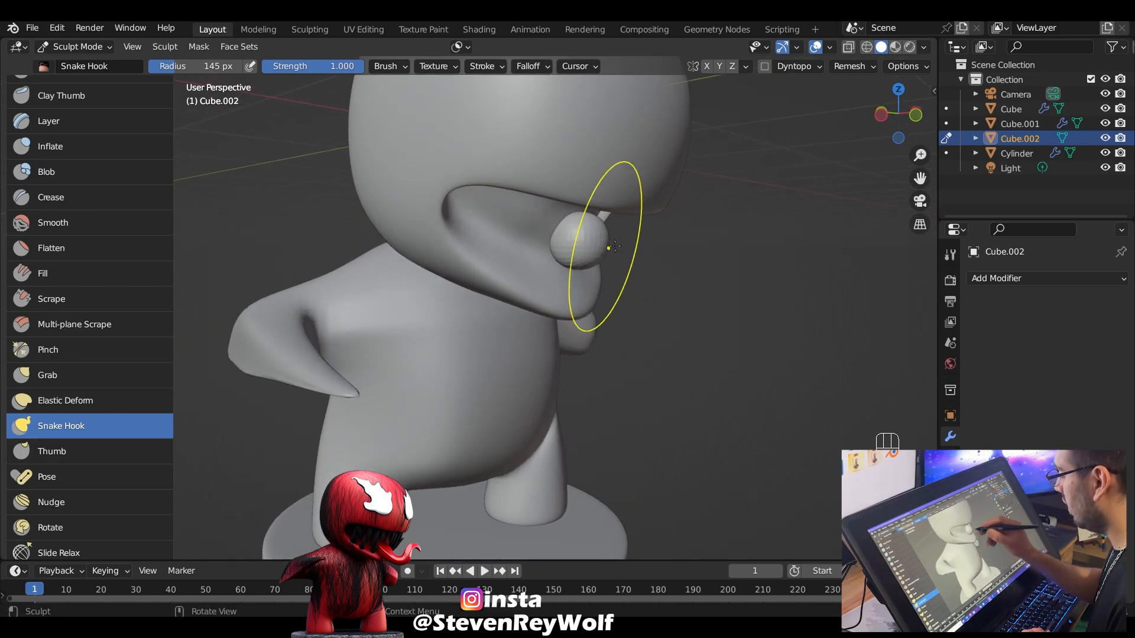
{"action": "mouse_move", "coordinate": [592, 247]}
{"action": "left_mouse_down"}
{"action": "mouse_move", "coordinate": [638, 295]}
{"action": "mouse_move", "coordinate": [692, 314]}
{"action": "mouse_move", "coordinate": [716, 300]}
{"action": "mouse_move", "coordinate": [709, 272]}
{"action": "left_mouse_up"}
{"action": "mouse_move", "coordinate": [667, 262]}
{"action": "middle_mouse_down"}
{"action": "mouse_move", "coordinate": [582, 266]}
{"action": "mouse_move", "coordinate": [571, 249]}
{"action": "middle_mouse_up"}
{"action": "middle_click_drag", "start_coordinate": [569, 260], "coordinate": [567, 227], "text": "ctrl"}
{"action": "middle_click_drag", "start_coordinate": [567, 227], "coordinate": [560, 259], "text": "shift"}
{"action": "middle_click_drag", "start_coordinate": [561, 259], "coordinate": [570, 221], "text": "ctrl"}
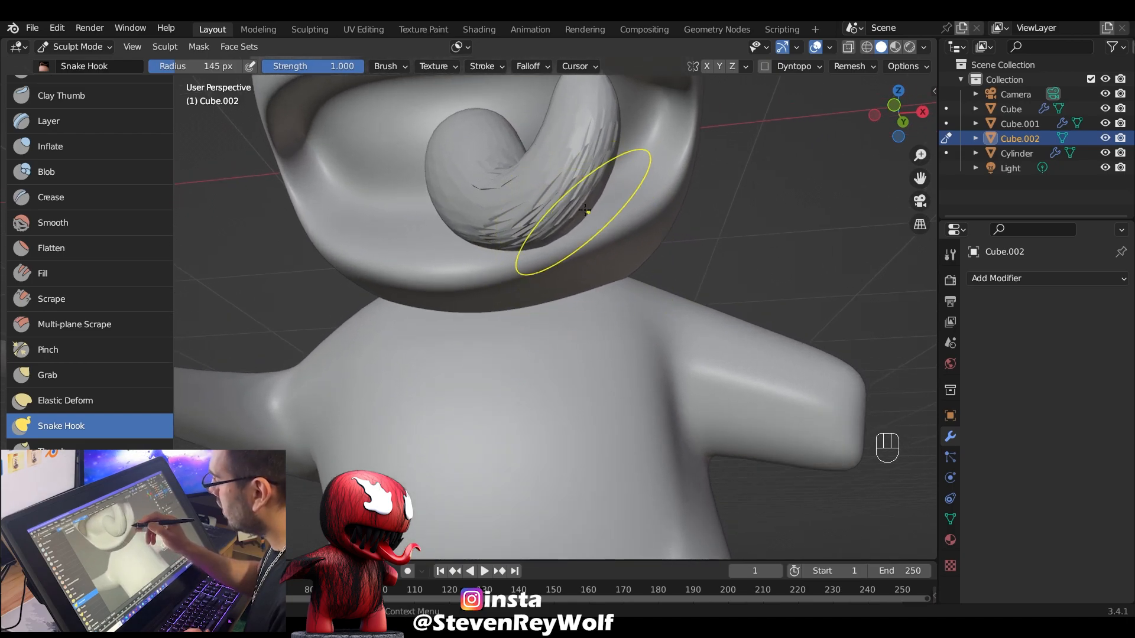
{"action": "left_click", "coordinate": [864, 67]}
{"action": "left_click", "coordinate": [858, 209]}
{"action": "mouse_move", "coordinate": [621, 258]}
{"action": "middle_mouse_down"}
{"action": "mouse_move", "coordinate": [707, 297]}
{"action": "mouse_move", "coordinate": [738, 293]}
{"action": "mouse_move", "coordinate": [689, 271]}
{"action": "mouse_move", "coordinate": [588, 330]}
{"action": "mouse_move", "coordinate": [626, 332]}
{"action": "middle_mouse_up"}
Try to extend the tongue's upturned tip with Snake Hook at a 136 px radius, and undo the stroke
{"action": "key", "text": "f"}
{"action": "left_click", "coordinate": [603, 327]}
{"action": "left_click_drag", "start_coordinate": [626, 331], "coordinate": [630, 307]}
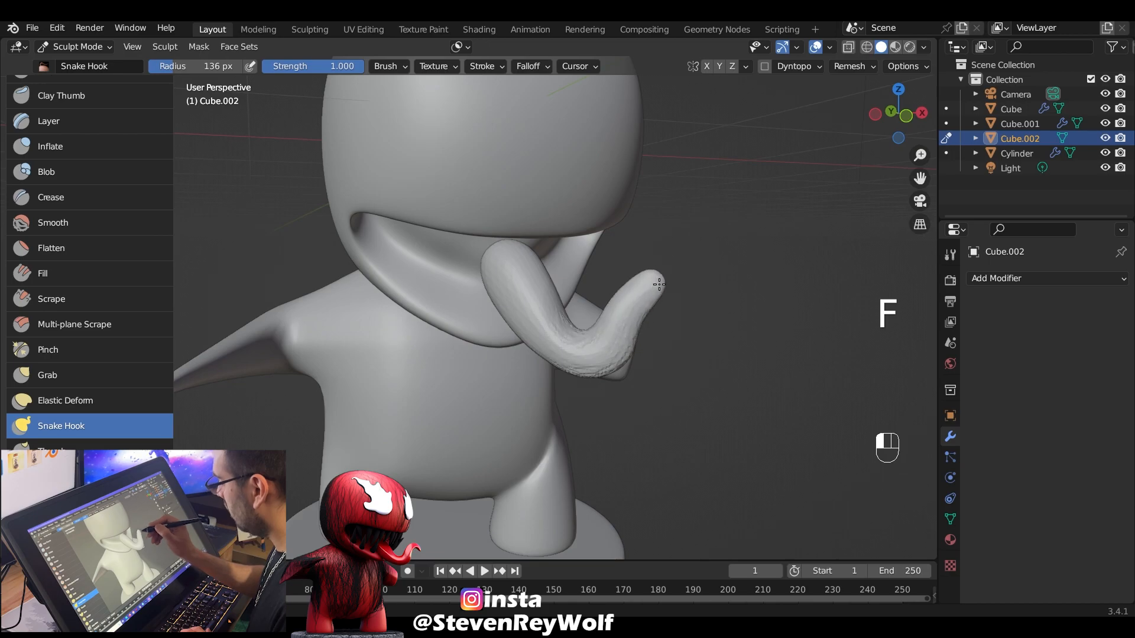
{"action": "middle_click_drag", "start_coordinate": [692, 271], "coordinate": [659, 267]}
{"action": "key", "text": "ctrl+z"}
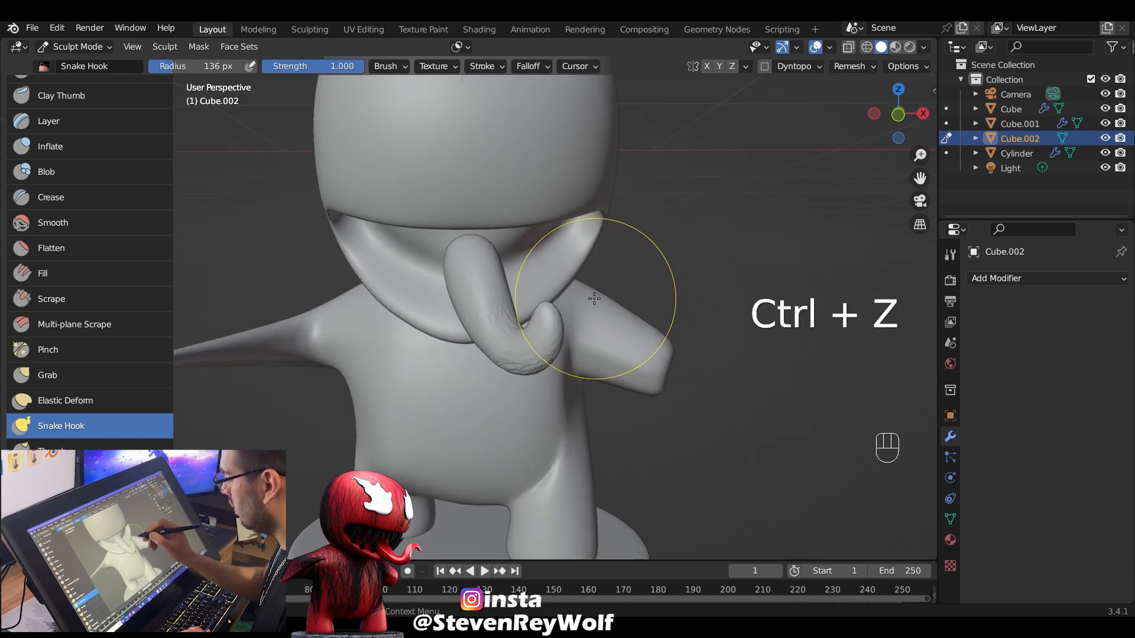
Stretch the tongue tip into a thin, curled-over end with Snake Hook at a 93 px radius, and remesh it
{"action": "key", "text": "f"}
{"action": "left_click", "coordinate": [569, 307]}
{"action": "mouse_move", "coordinate": [604, 195]}
{"action": "middle_mouse_down"}
{"action": "mouse_move", "coordinate": [615, 203]}
{"action": "mouse_move", "coordinate": [618, 191]}
{"action": "middle_mouse_up"}
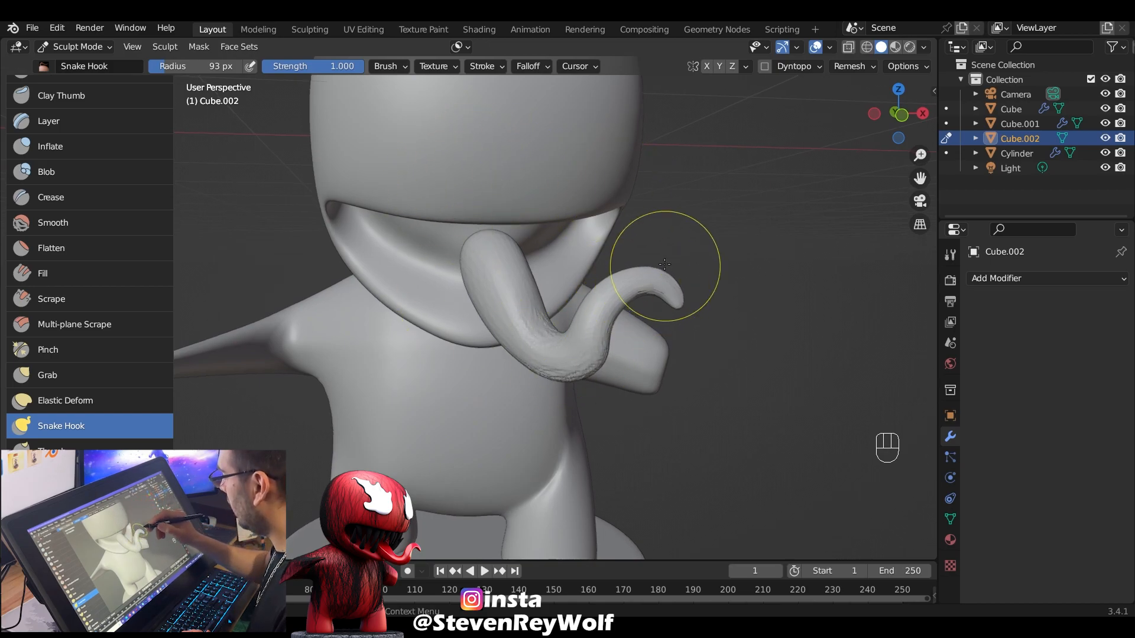
{"action": "left_click", "coordinate": [871, 69]}
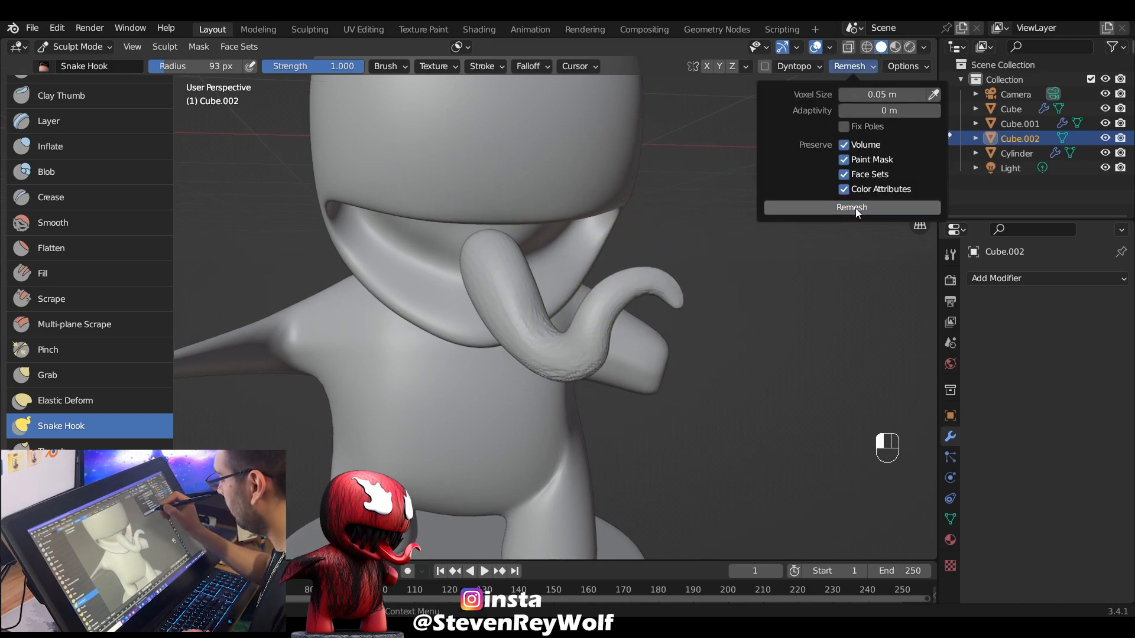
{"action": "left_click", "coordinate": [854, 209]}
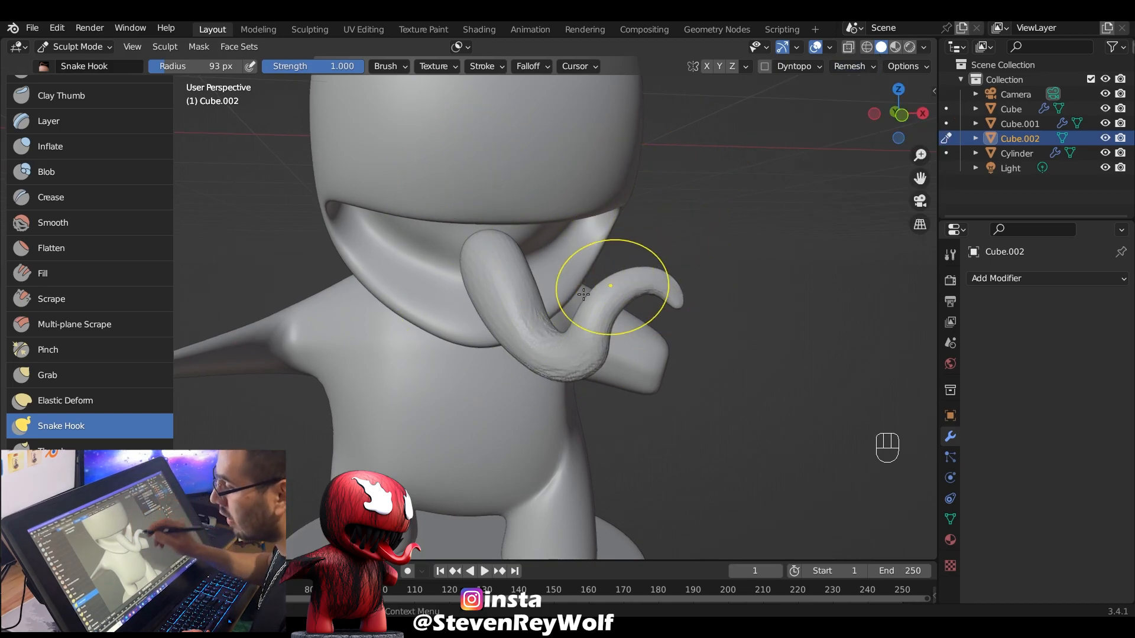
Smooth the rough surface along the whole tongue using the Smooth brush at a 99 px radius
{"action": "left_click", "coordinate": [107, 223]}
{"action": "key", "text": "f"}
{"action": "left_click", "coordinate": [498, 261]}
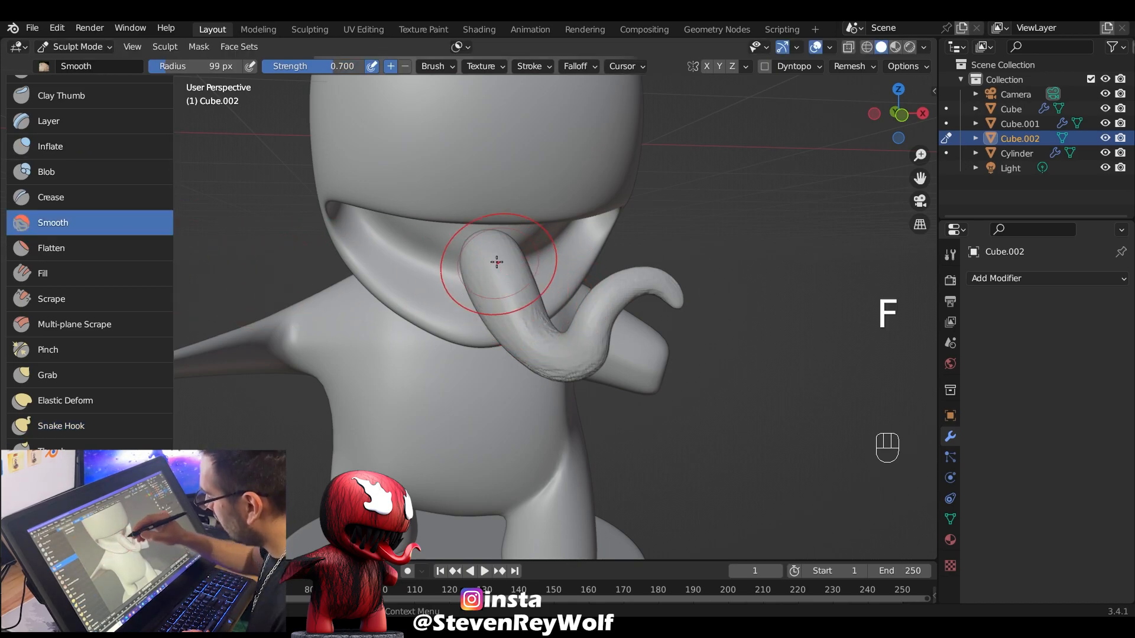
{"action": "mouse_move", "coordinate": [475, 251]}
{"action": "left_mouse_down"}
{"action": "mouse_move", "coordinate": [558, 324]}
{"action": "mouse_move", "coordinate": [569, 363]}
{"action": "mouse_move", "coordinate": [614, 304]}
{"action": "left_mouse_up"}
{"action": "left_click_drag", "start_coordinate": [502, 278], "coordinate": [329, 278], "text": "alt"}
{"action": "left_click_drag", "start_coordinate": [467, 246], "coordinate": [668, 206], "text": "alt"}
{"action": "mouse_move", "coordinate": [444, 290]}
{"action": "left_mouse_down", "text": "alt"}
{"action": "mouse_move", "coordinate": [553, 230]}
{"action": "mouse_move", "coordinate": [433, 172]}
{"action": "mouse_move", "coordinate": [694, 222]}
{"action": "left_mouse_up", "text": "alt"}
{"action": "key", "text": "Tab"}
{"action": "key", "text": "Tab"}
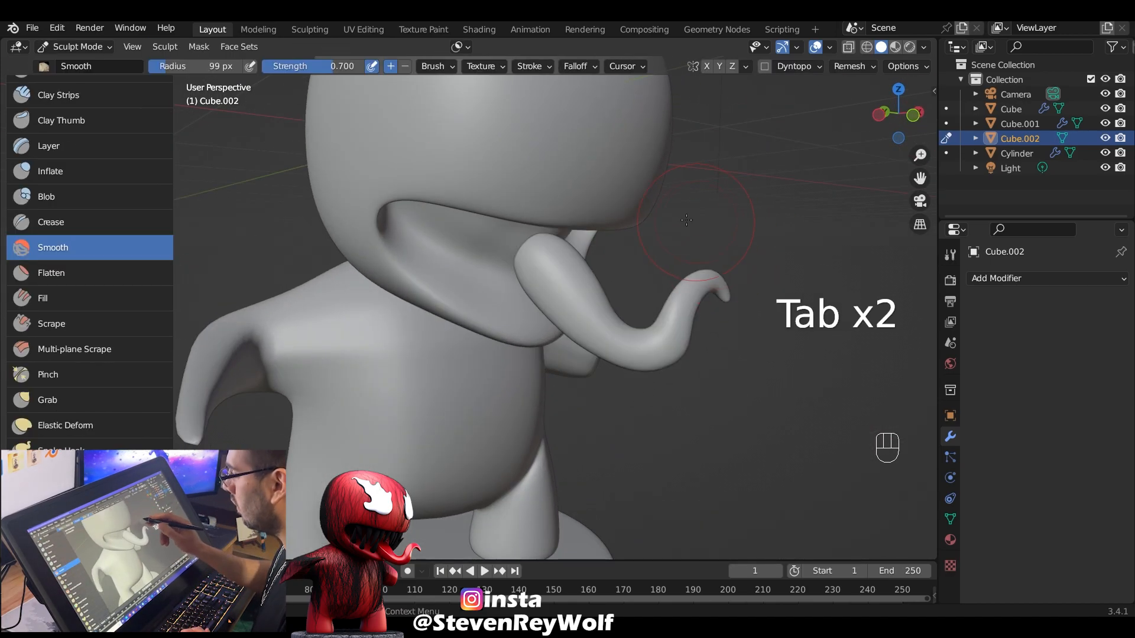
Return to Object Mode and move the tongue so its thick end sits inside the mouth
{"action": "left_click", "coordinate": [97, 48]}
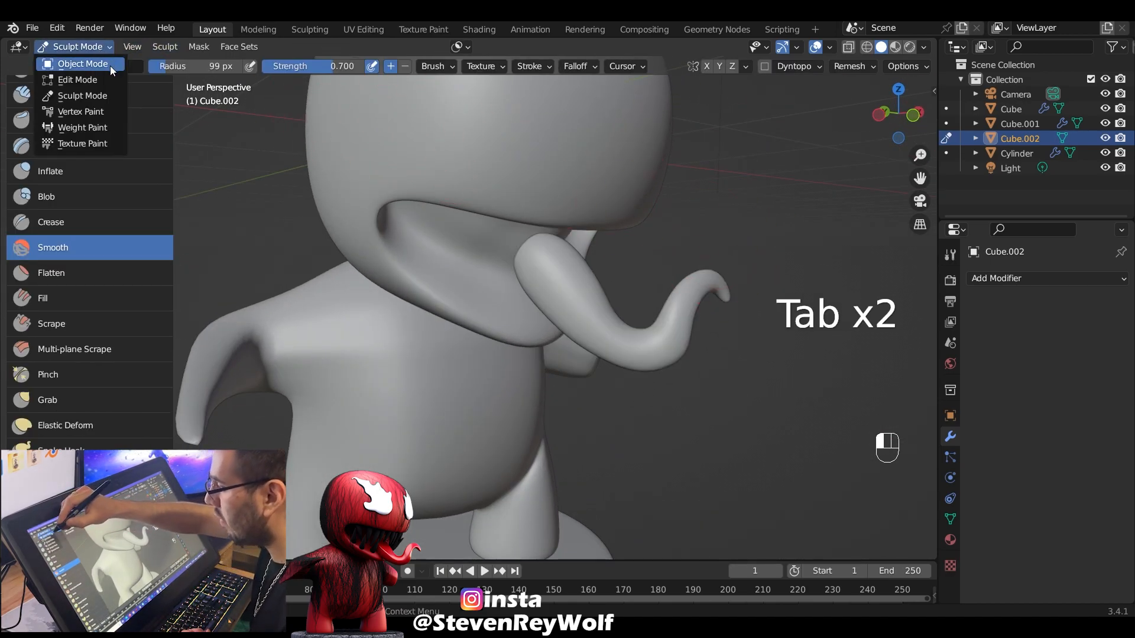
{"action": "left_click", "coordinate": [105, 61]}
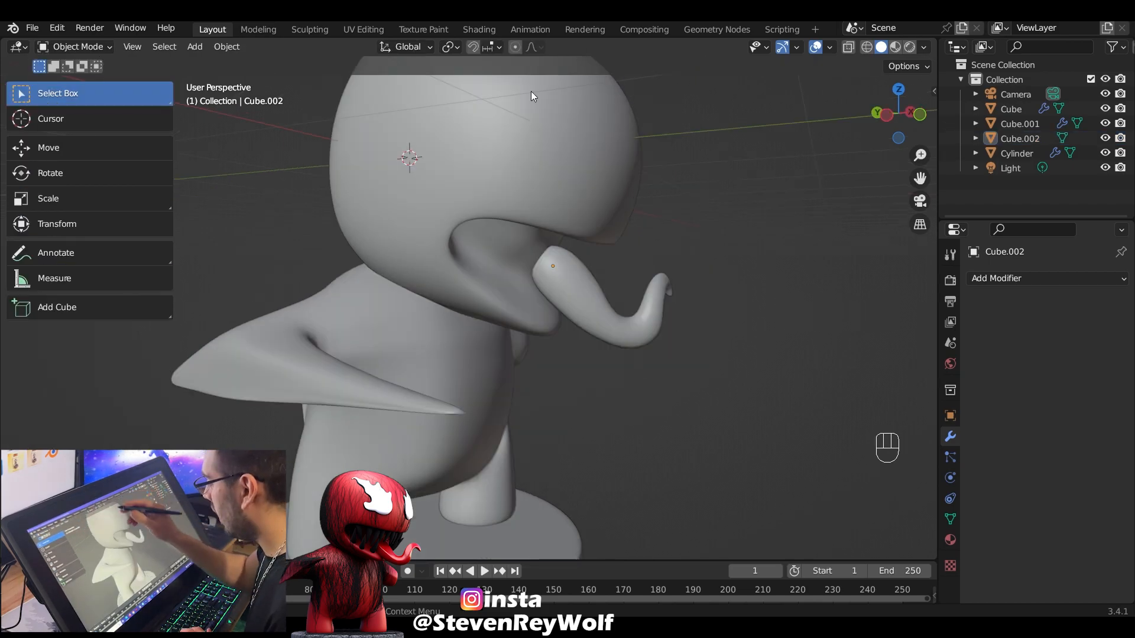
{"action": "left_click", "coordinate": [636, 314]}
{"action": "key", "text": "g"}
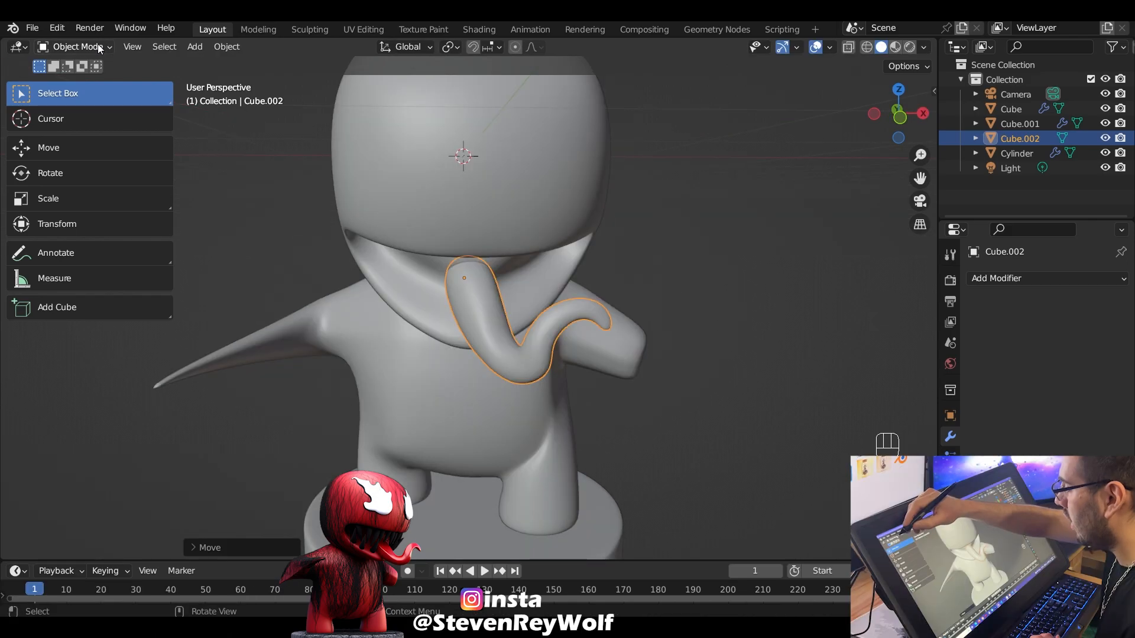
Flatten the upper side of the tongue's thick end in Sculpt Mode with the 99 px Scrape brush
{"action": "left_click", "coordinate": [75, 46]}
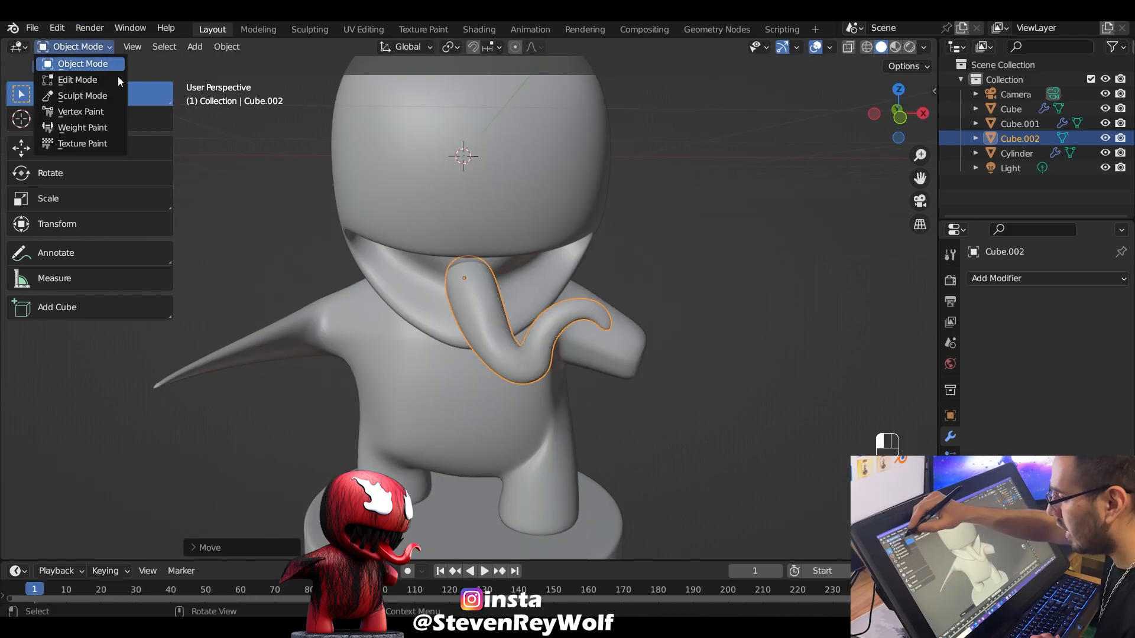
{"action": "left_click", "coordinate": [107, 109]}
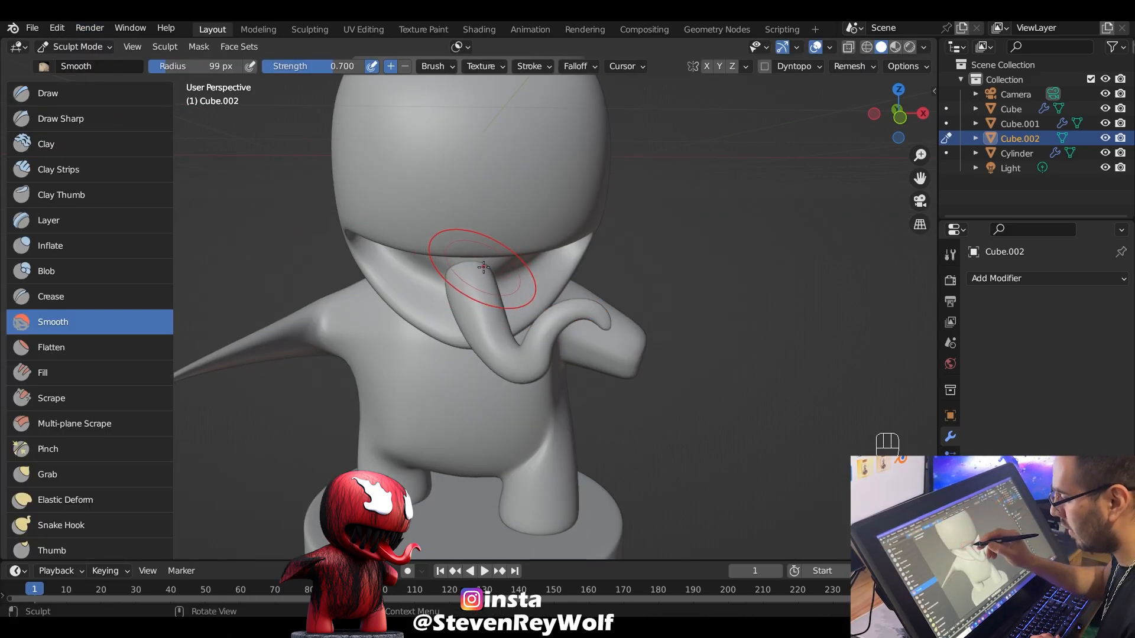
{"action": "left_click", "coordinate": [95, 397]}
{"action": "mouse_move", "coordinate": [469, 269]}
{"action": "left_mouse_down"}
{"action": "mouse_move", "coordinate": [484, 317]}
{"action": "mouse_move", "coordinate": [468, 269]}
{"action": "mouse_move", "coordinate": [491, 265]}
{"action": "left_mouse_up"}
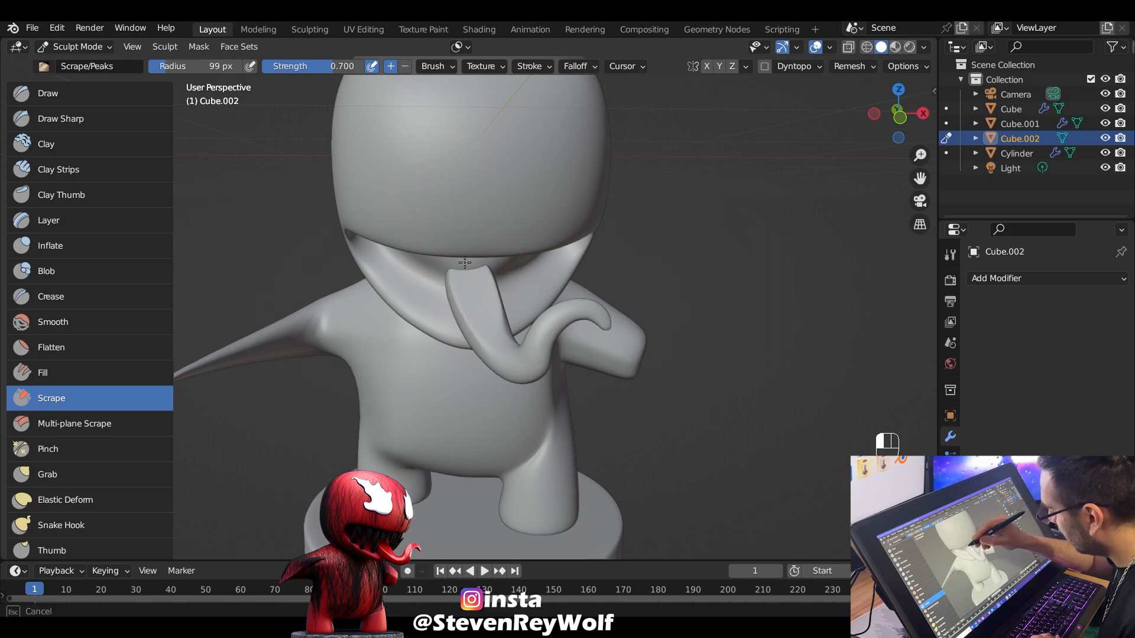
Scrape the tongue's upper surface flat further along toward the tip, with the brush radius reduced to 71 px
{"action": "key", "text": "f"}
{"action": "left_click", "coordinate": [472, 264]}
{"action": "middle_click_drag", "start_coordinate": [497, 266], "coordinate": [545, 259]}
{"action": "key", "text": "f"}
{"action": "left_click", "coordinate": [576, 316]}
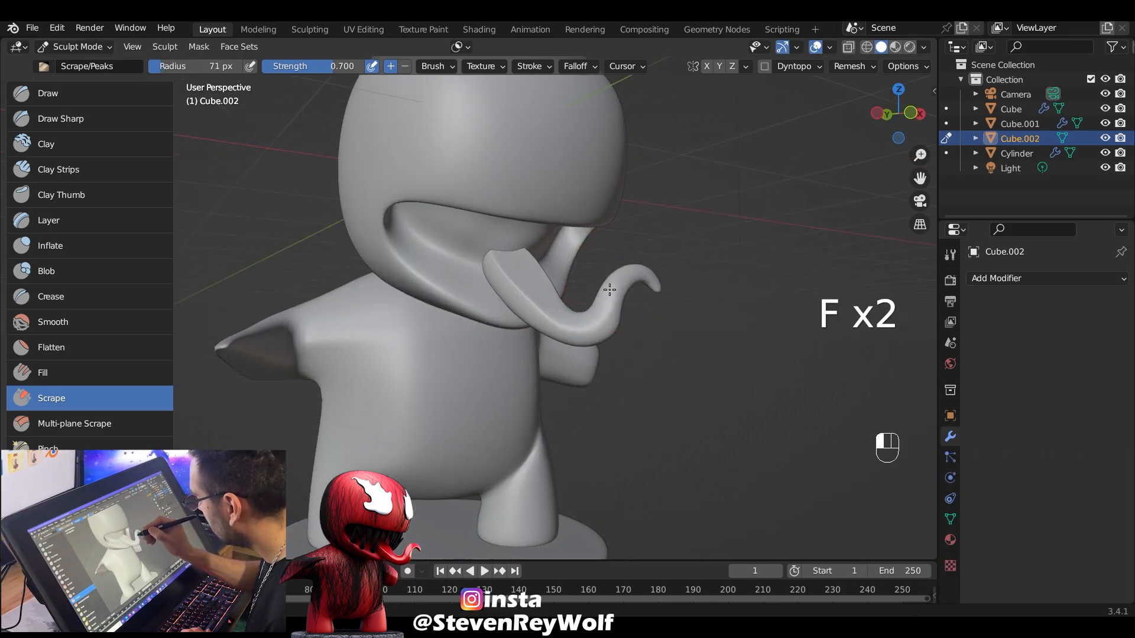
{"action": "middle_click_drag", "start_coordinate": [608, 293], "coordinate": [651, 262]}
{"action": "left_click", "coordinate": [104, 50]}
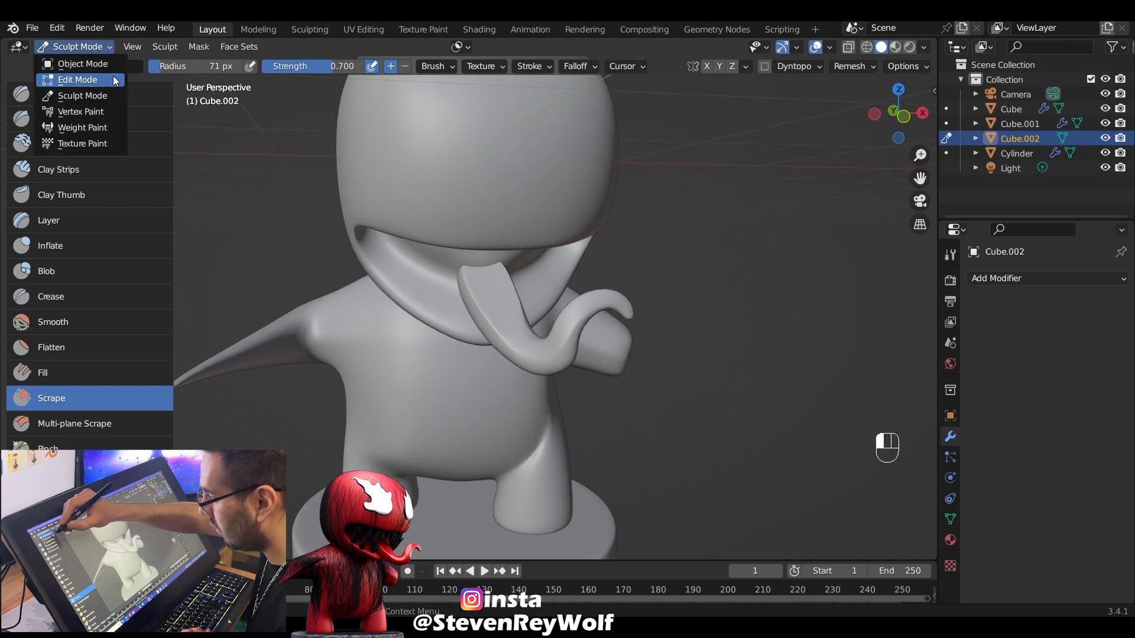
Return to Object Mode with the finished tongue and save the Carnage.blend file
{"action": "left_click", "coordinate": [105, 63]}
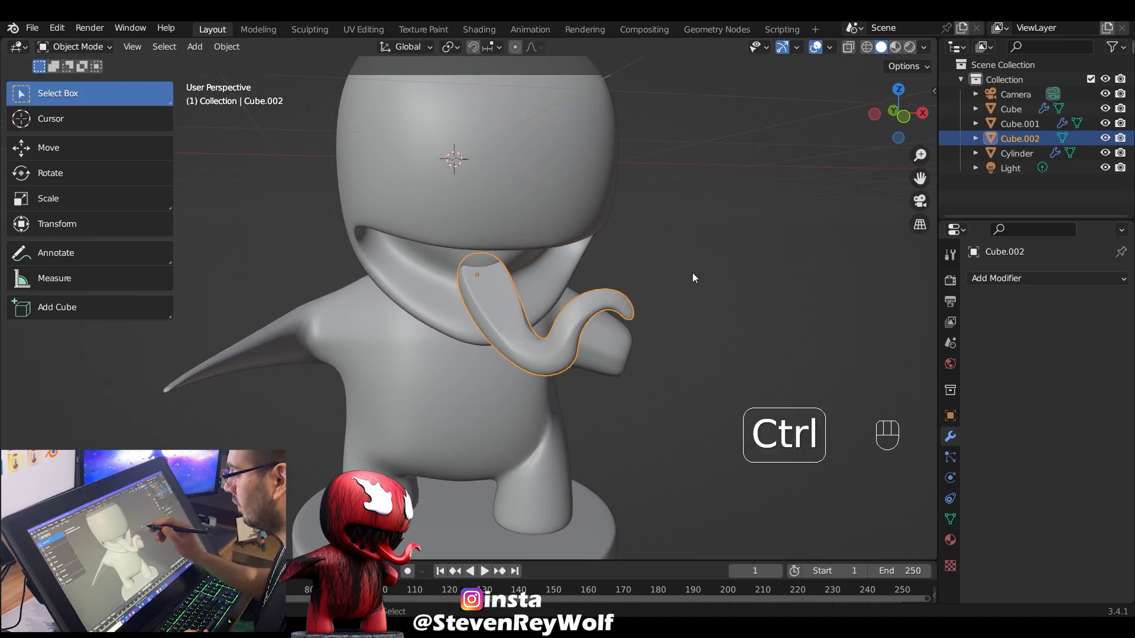
{"action": "middle_click_drag", "start_coordinate": [692, 269], "coordinate": [685, 283], "text": "ctrl"}
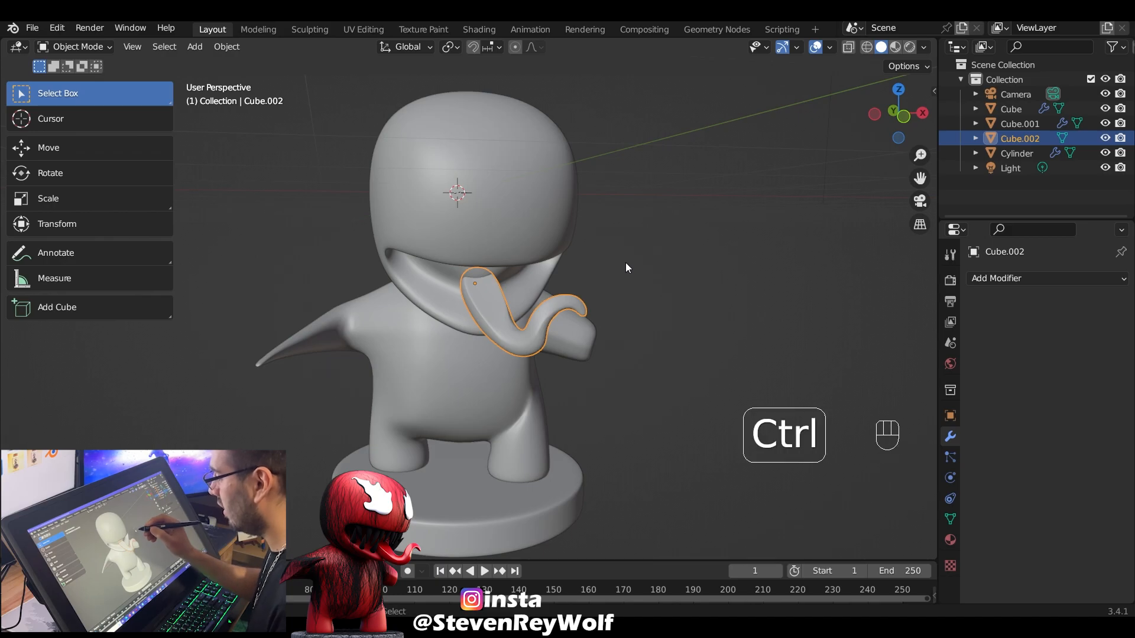
{"action": "key", "text": "ctrl+s"}
Add a cube in front view, placed in the empty space beside the character's head and scaled down to about 0.29
{"action": "scroll", "coordinate": [627, 248], "scroll_direction": "down", "scroll_amount": 2}
{"action": "key", "text": "KP_1"}
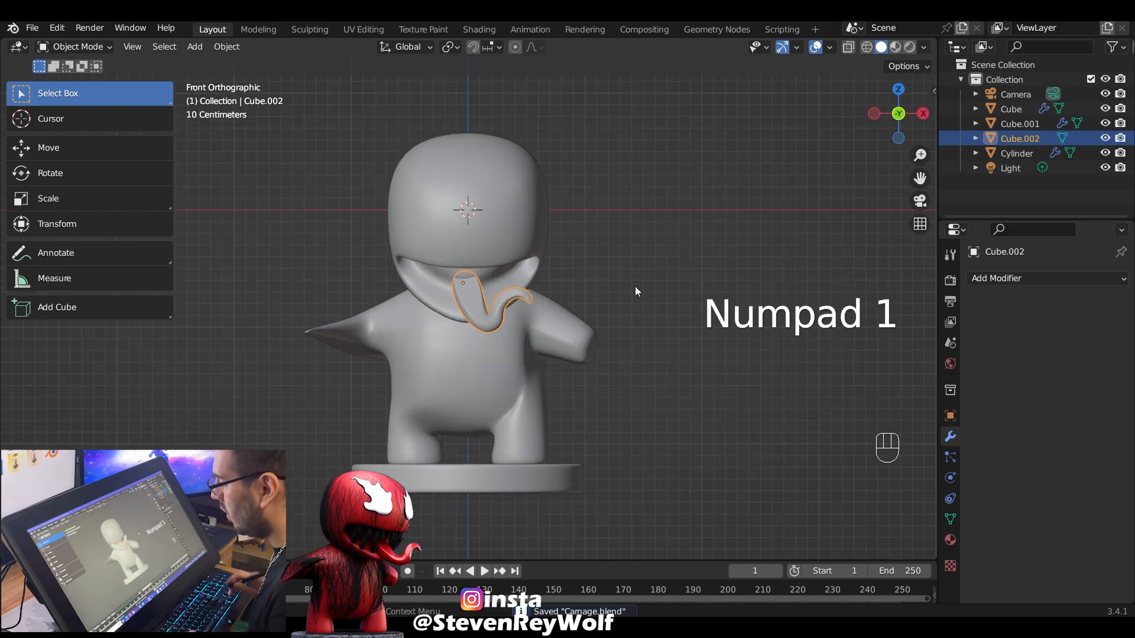
{"action": "key", "text": "shift+a"}
{"action": "mouse_move", "coordinate": [576, 210]}
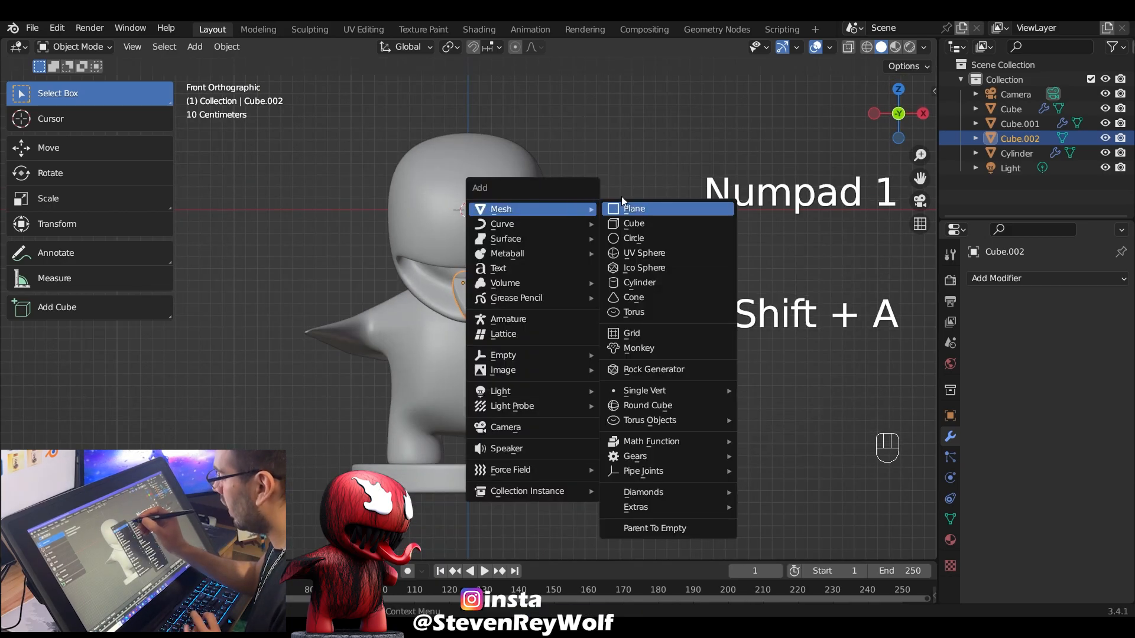
{"action": "left_click", "coordinate": [652, 223]}
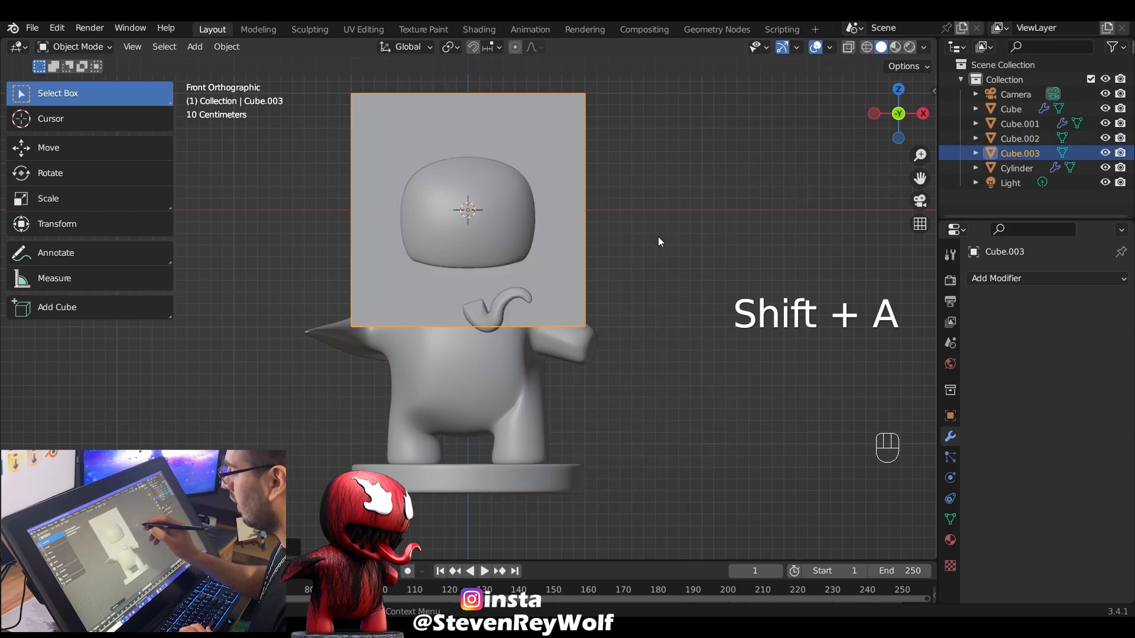
{"action": "key", "text": "g"}
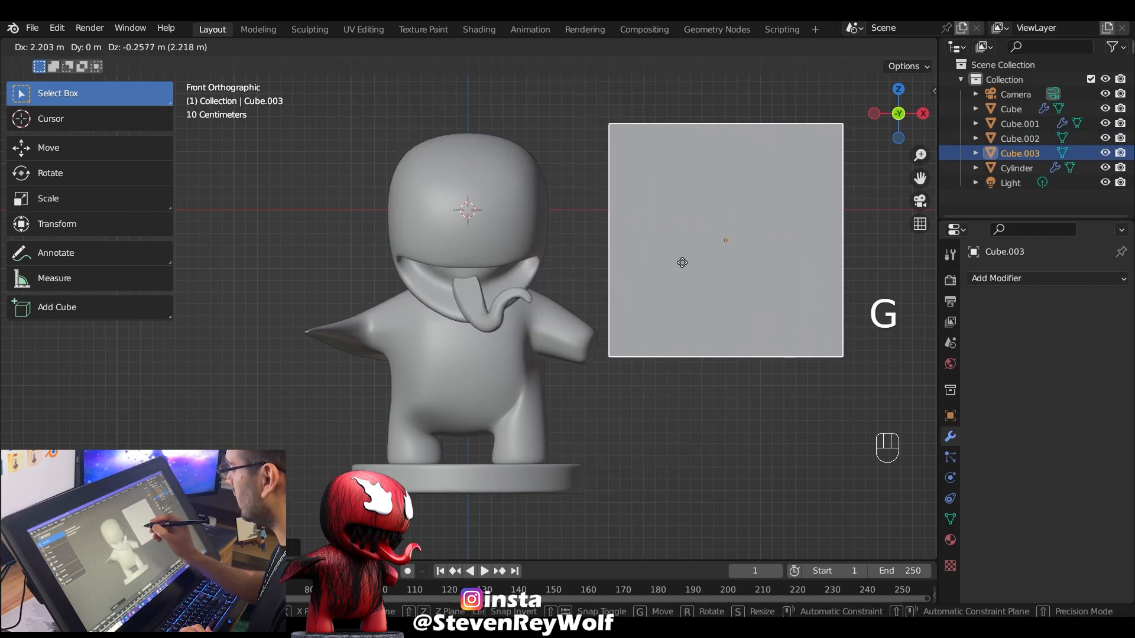
{"action": "left_click", "coordinate": [691, 253]}
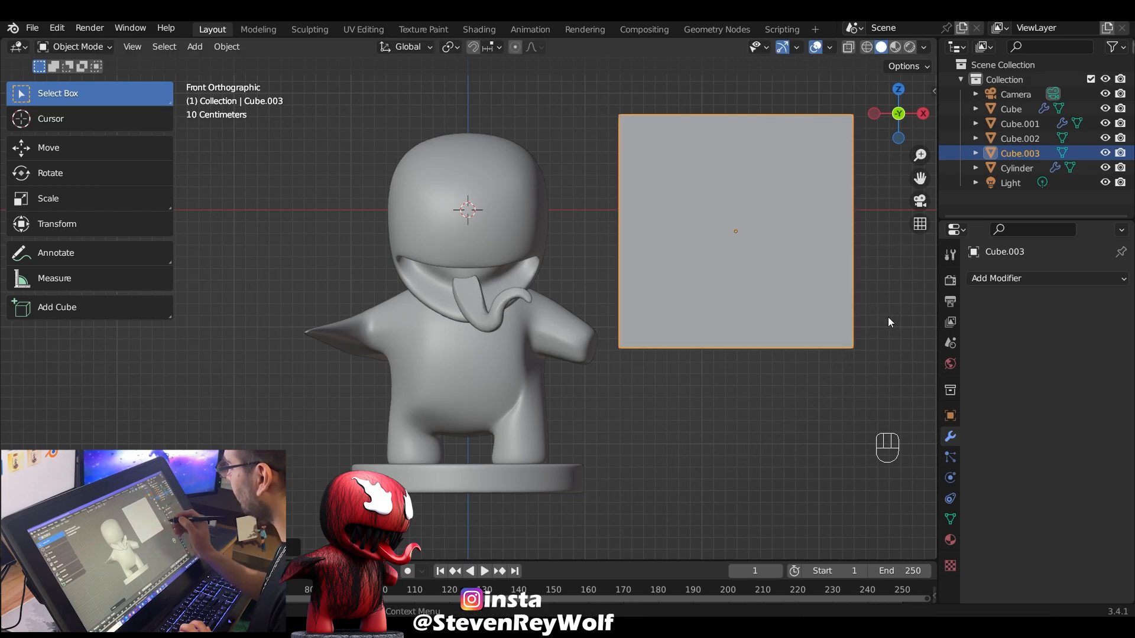
{"action": "key", "text": "s"}
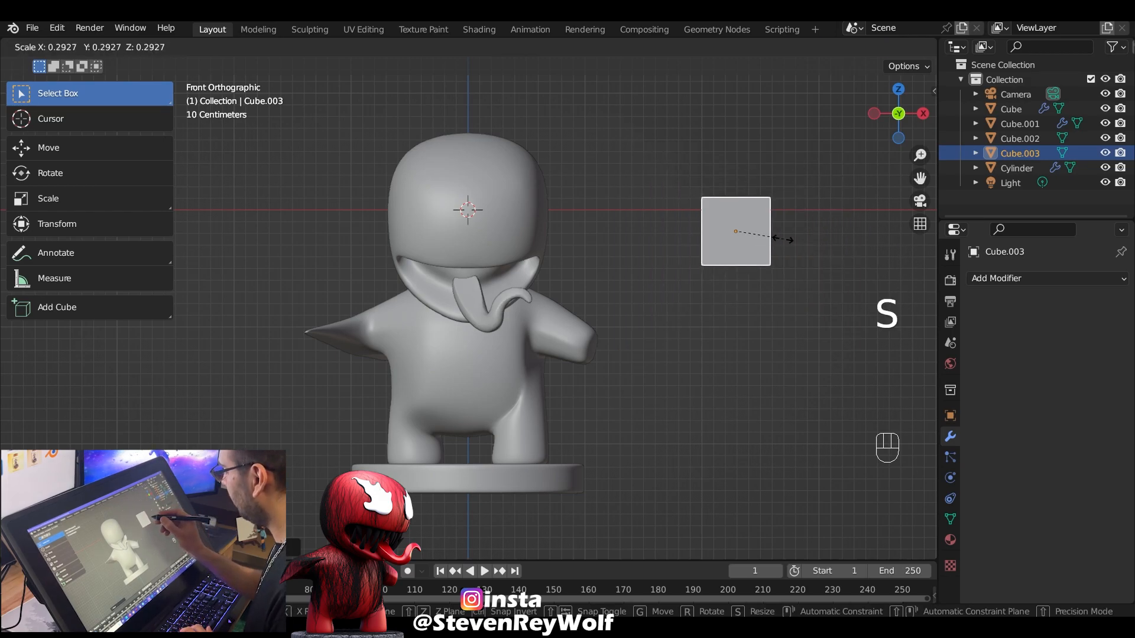
{"action": "left_click", "coordinate": [783, 247]}
Select the four vertices of the small cube's underside in Edit Mode with vertex selection
{"action": "middle_click_drag", "start_coordinate": [784, 247], "coordinate": [687, 215]}
{"action": "key", "text": "Tab"}
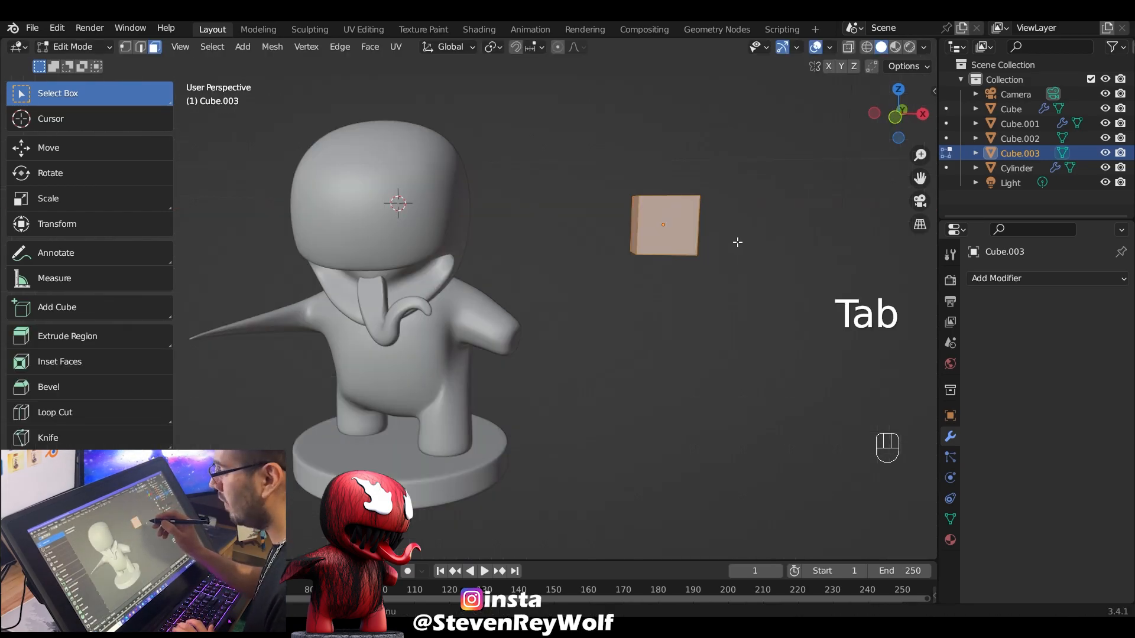
{"action": "middle_click_drag", "start_coordinate": [610, 199], "coordinate": [635, 235]}
{"action": "left_click", "coordinate": [641, 255]}
{"action": "left_click", "coordinate": [691, 248], "text": "shift"}
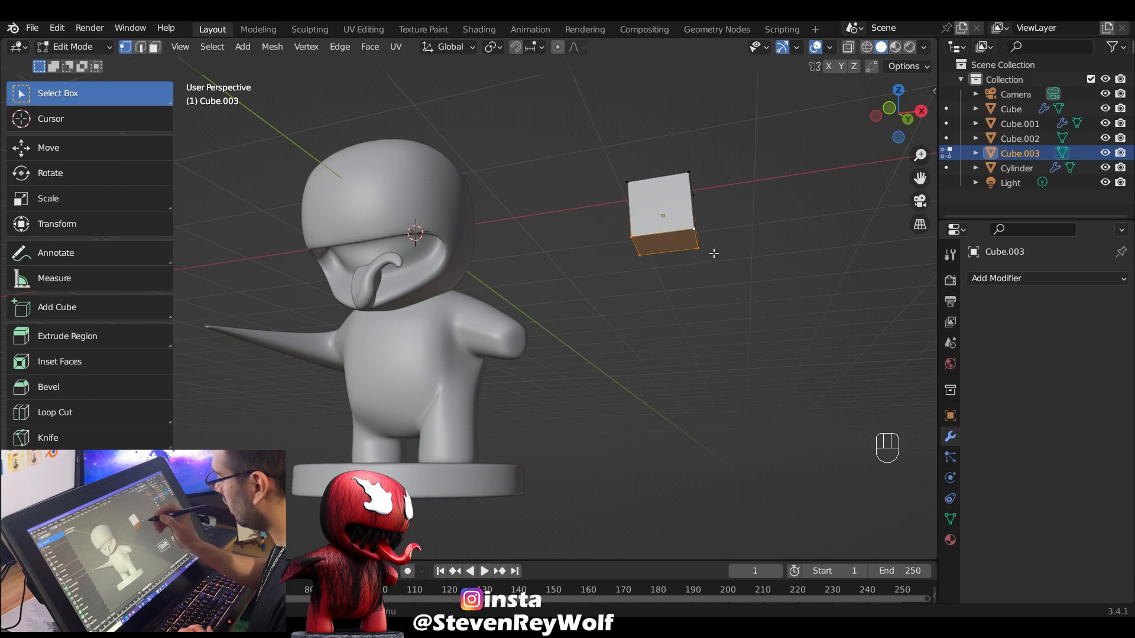
{"action": "middle_click_drag", "start_coordinate": [717, 249], "coordinate": [734, 310]}
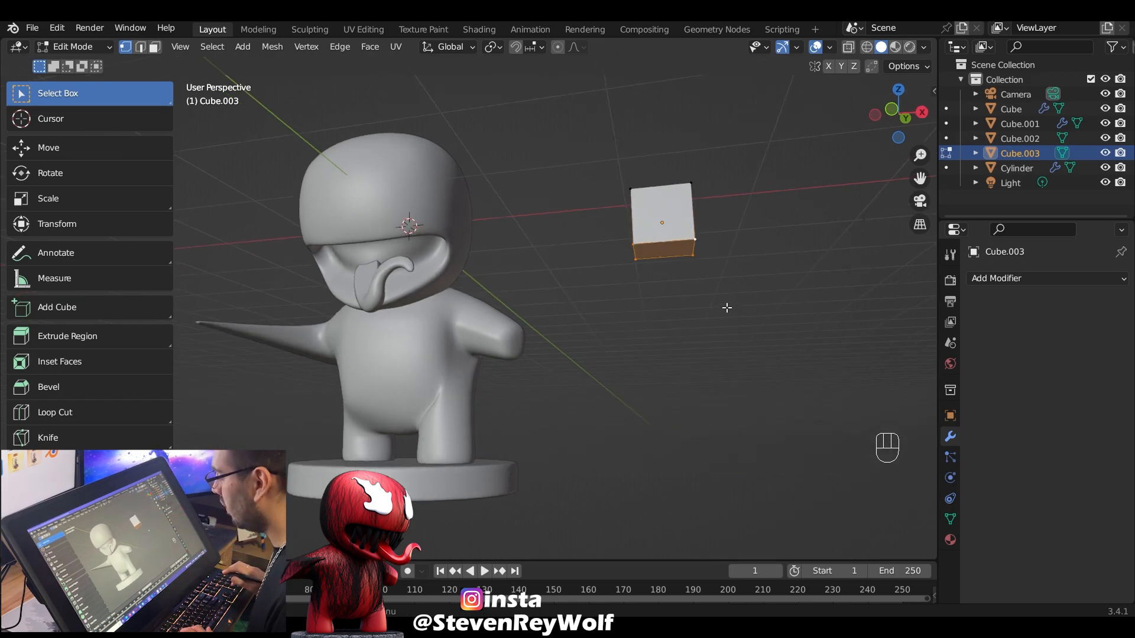
Move the cube's bottom face down about 0.85 m along Z and scale it to nearly a point
{"action": "key", "text": "KP_1"}
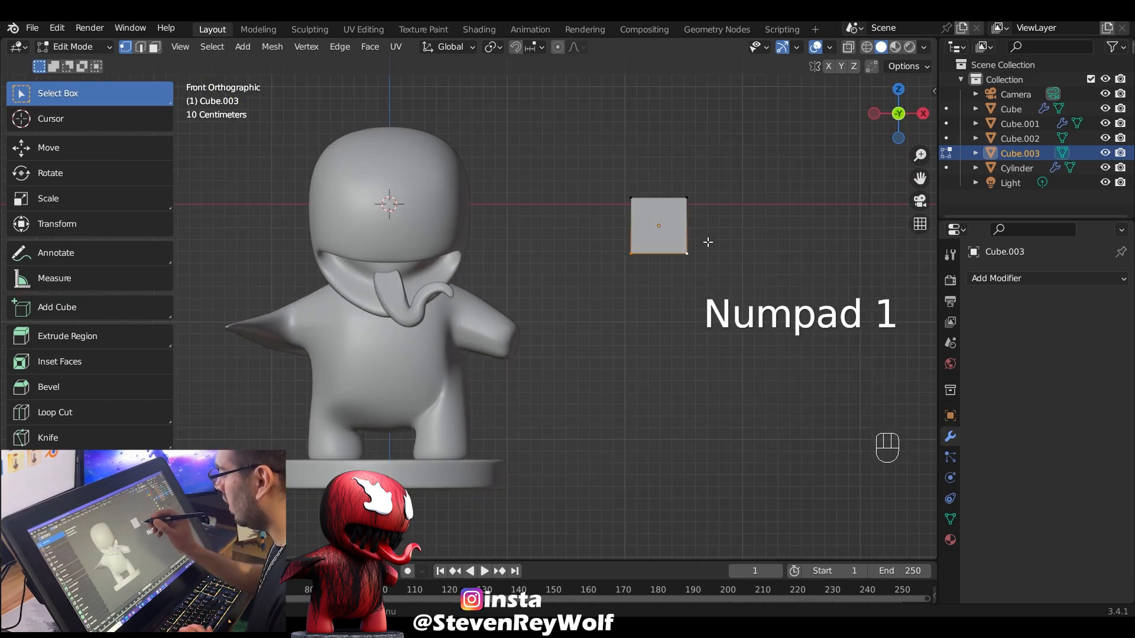
{"action": "key", "text": "g"}
{"action": "key", "text": "z"}
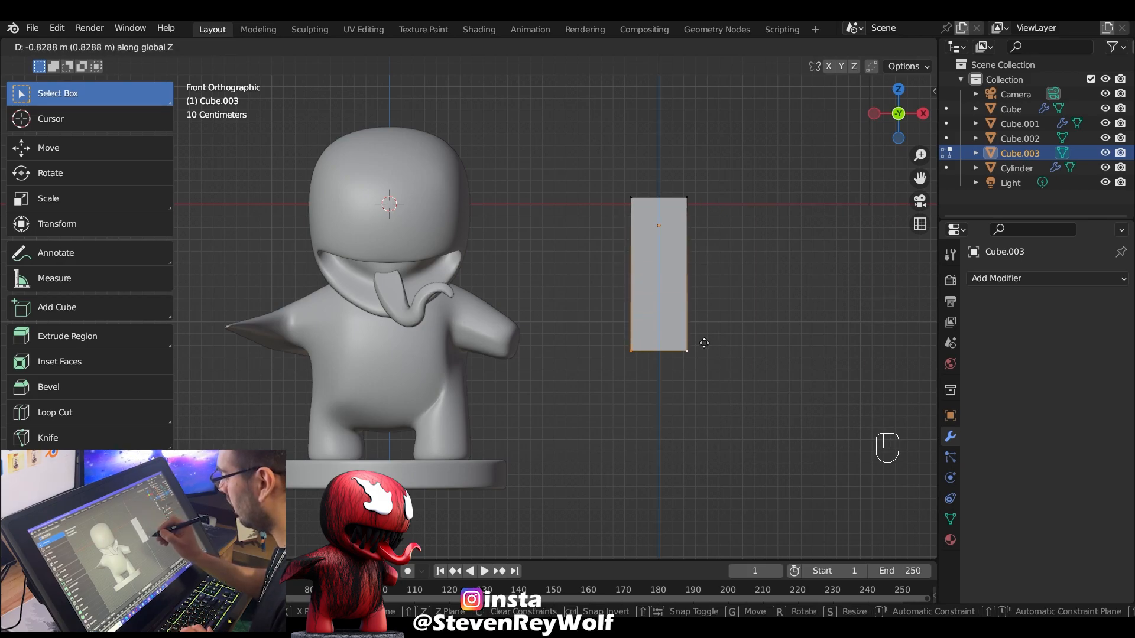
{"action": "left_click", "coordinate": [708, 344]}
{"action": "key", "text": "s"}
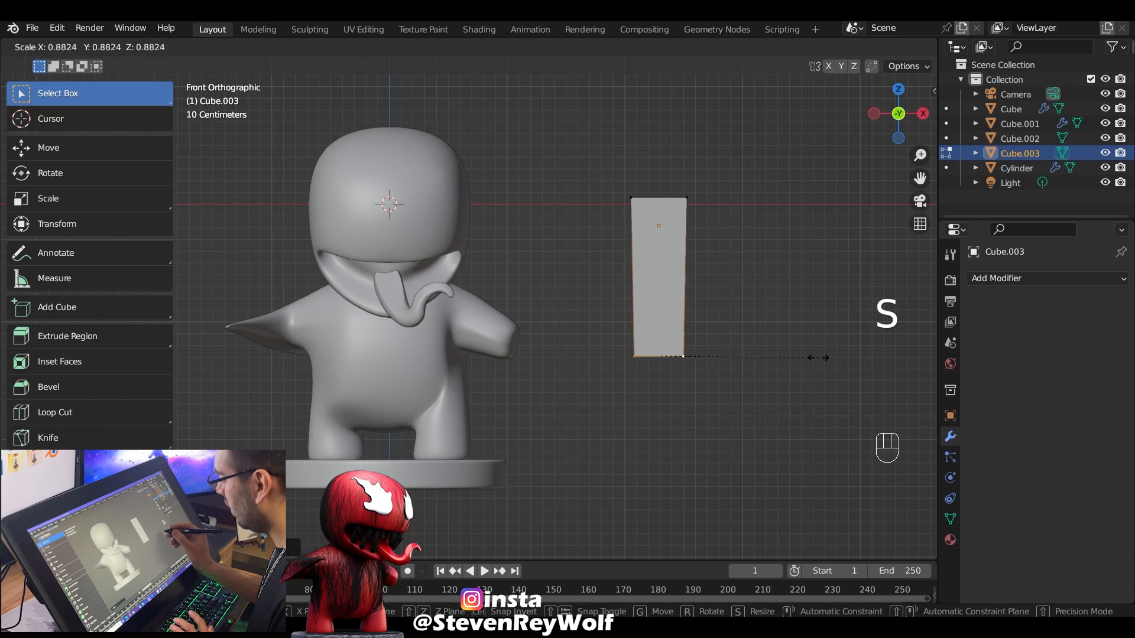
{"action": "left_click", "coordinate": [661, 355]}
{"action": "middle_click_drag", "start_coordinate": [661, 355], "coordinate": [591, 331]}
Return to Object Mode and add a level 2 Subdivision Surface modifier to the tapered tooth
{"action": "left_click", "coordinate": [71, 47]}
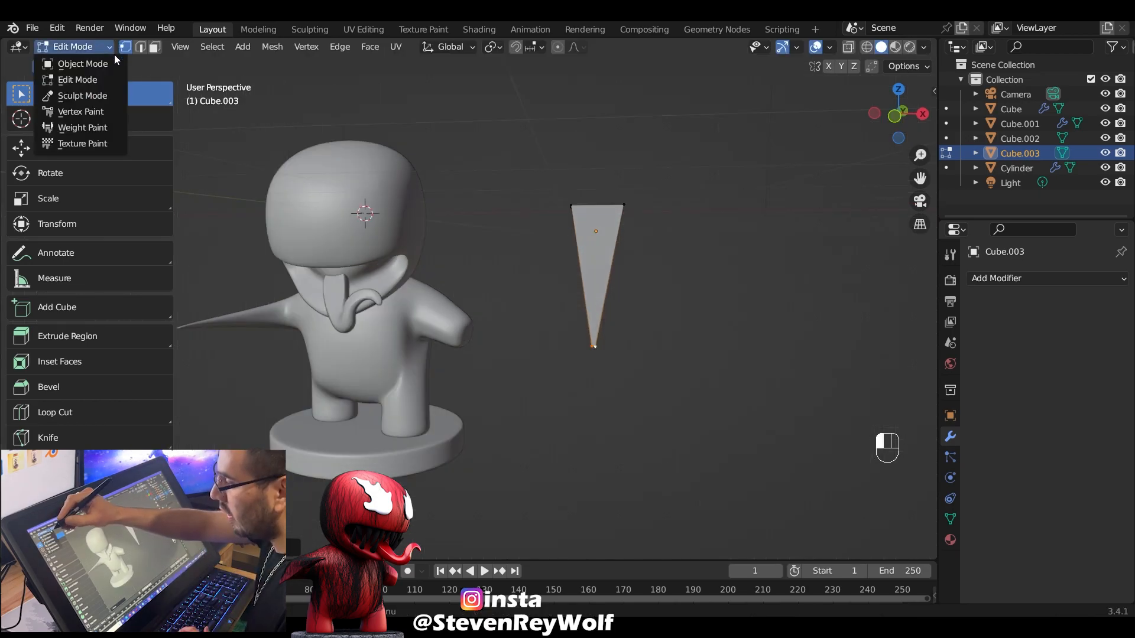
{"action": "left_click", "coordinate": [113, 66]}
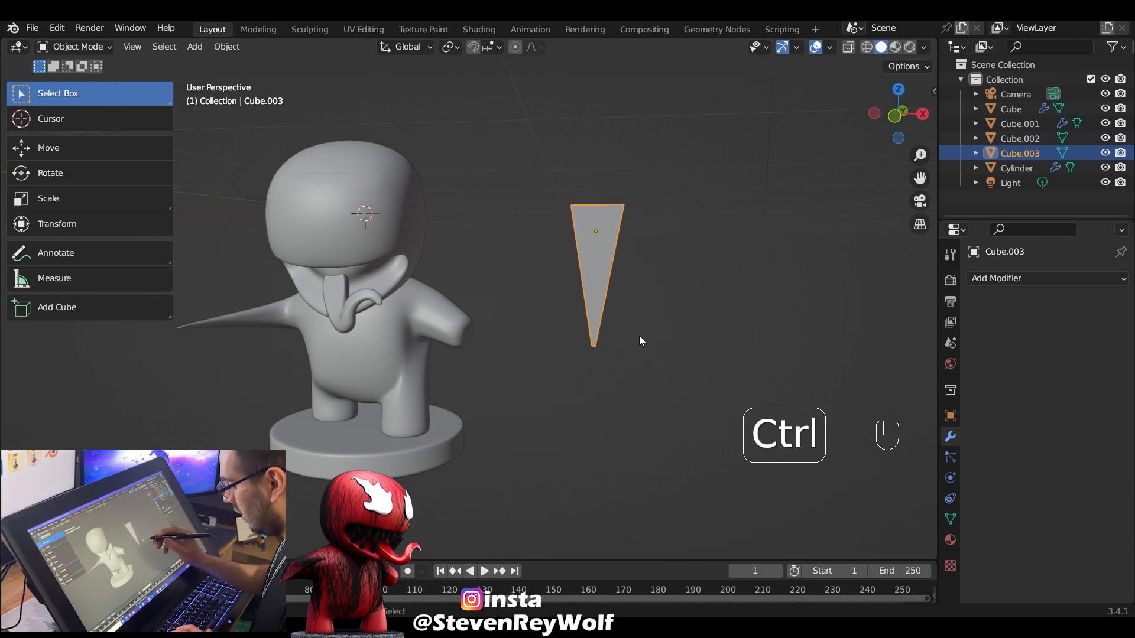
{"action": "key", "text": "ctrl+2"}
{"action": "middle_click_drag", "start_coordinate": [718, 336], "coordinate": [644, 332]}
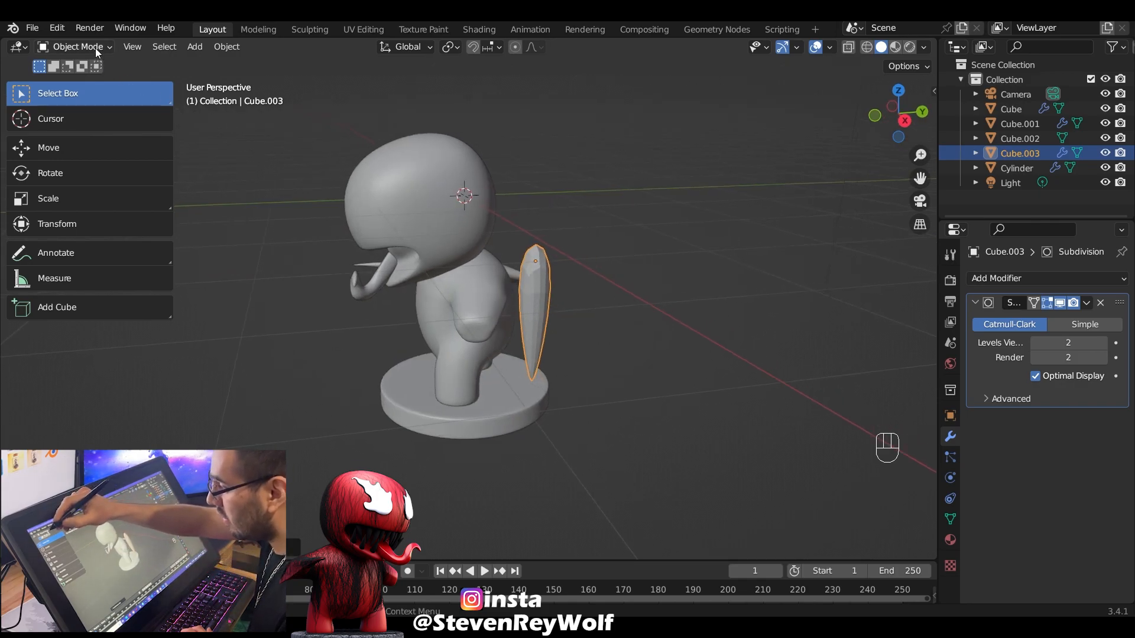
In Edit Mode, add a horizontal loop cut around the middle of the tooth, slid slightly upward
{"action": "left_click", "coordinate": [75, 47]}
{"action": "left_click", "coordinate": [109, 81]}
{"action": "middle_click_drag", "start_coordinate": [532, 283], "coordinate": [550, 266]}
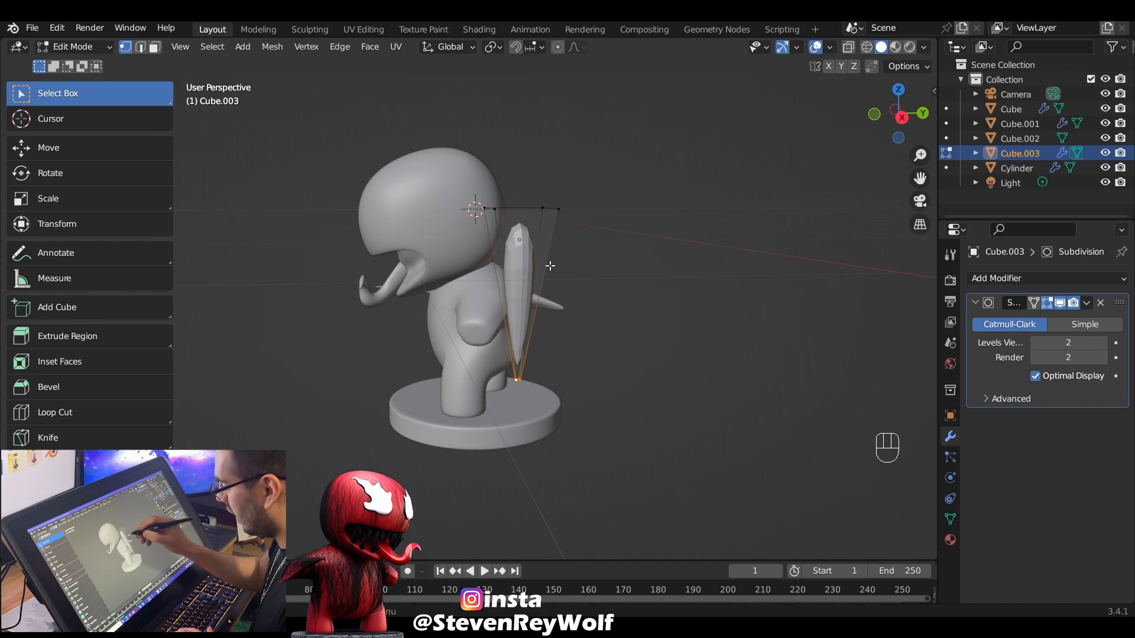
{"action": "key", "text": "ctrl+r"}
{"action": "left_click", "coordinate": [524, 286]}
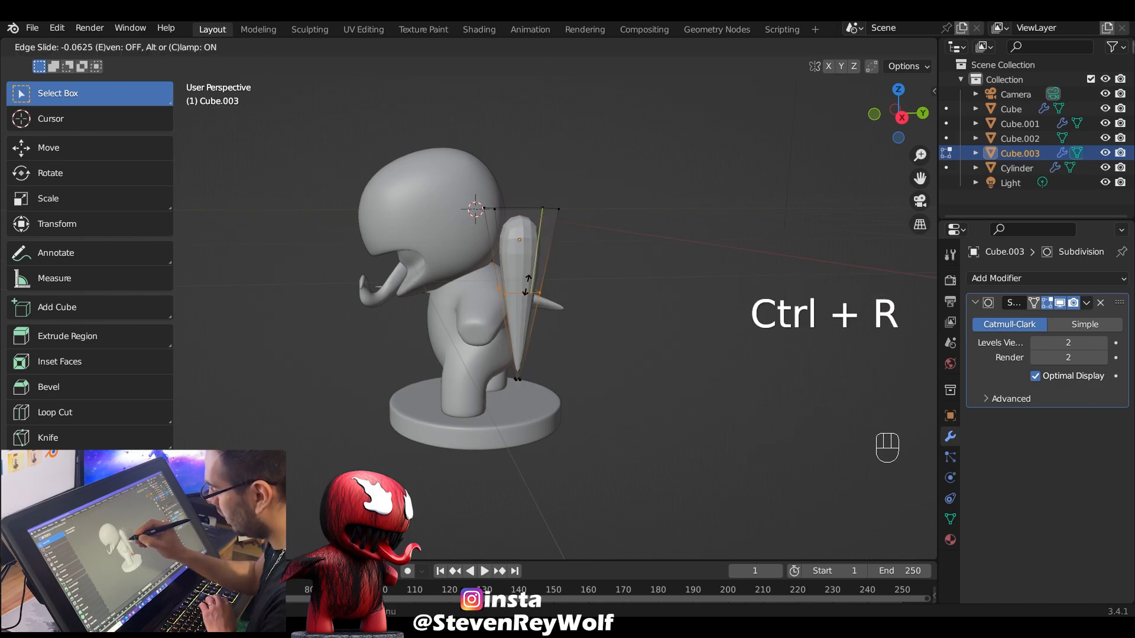
{"action": "left_click", "coordinate": [527, 277]}
{"action": "middle_click_drag", "start_coordinate": [615, 315], "coordinate": [596, 312]}
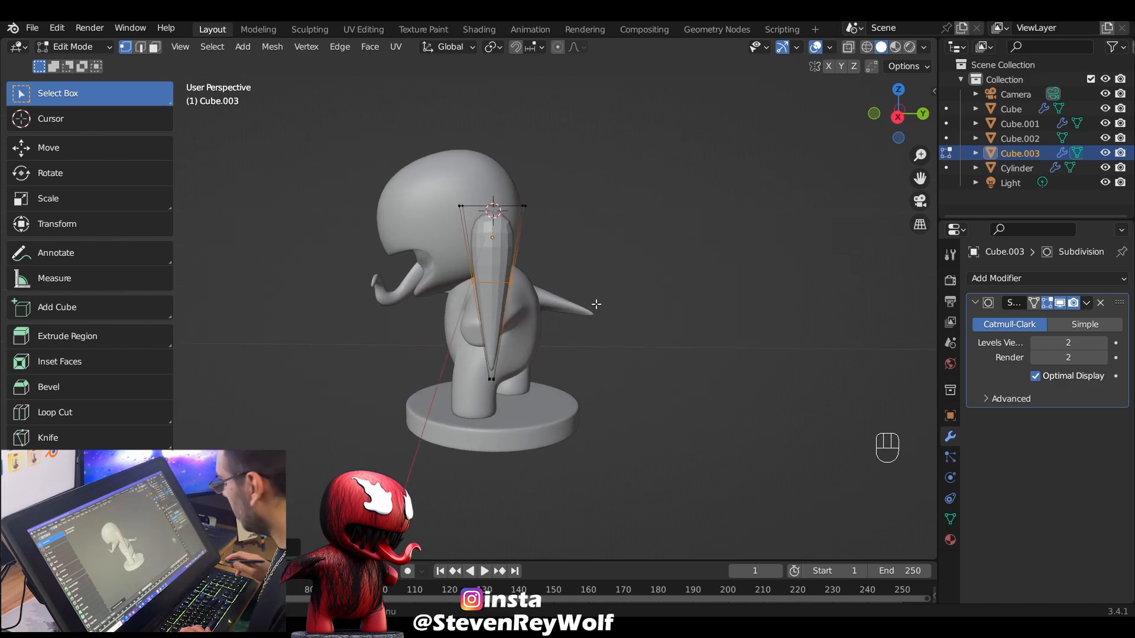
Move the tooth's middle edge loop about 0.24 m toward -Y in the right side view to curve the tooth
{"action": "key", "text": "KP_3"}
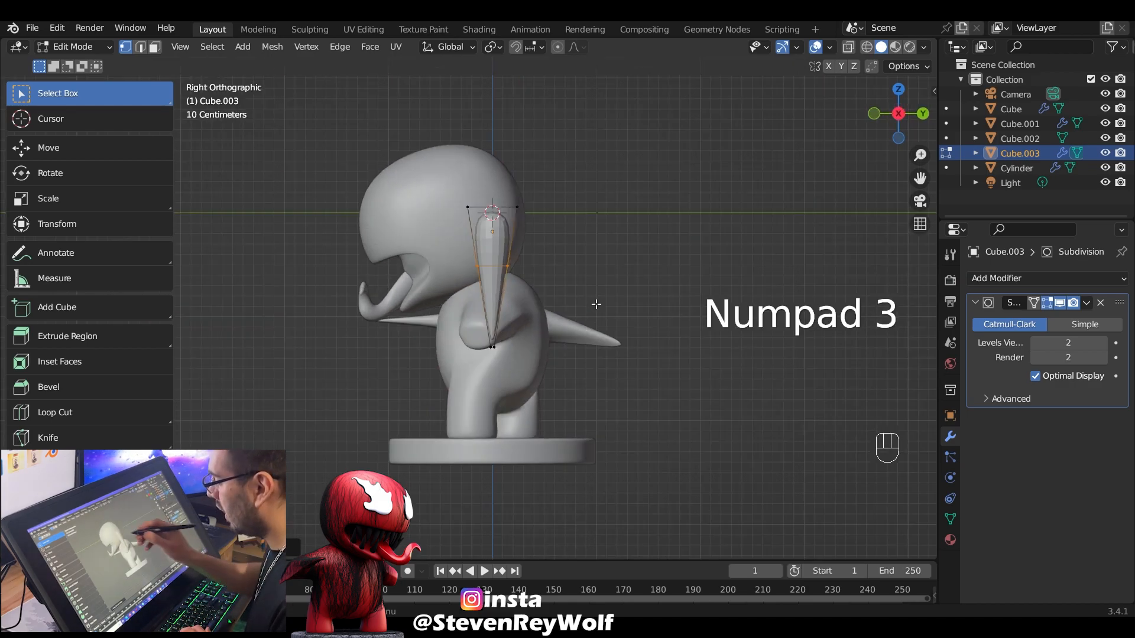
{"action": "key", "text": "g"}
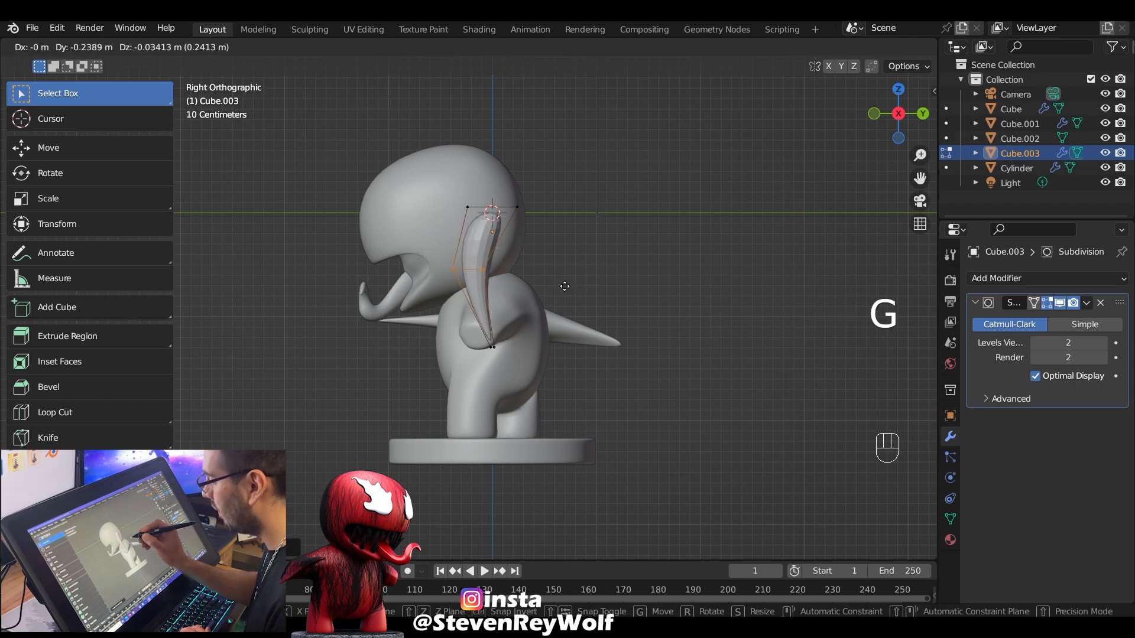
{"action": "left_click", "coordinate": [564, 285]}
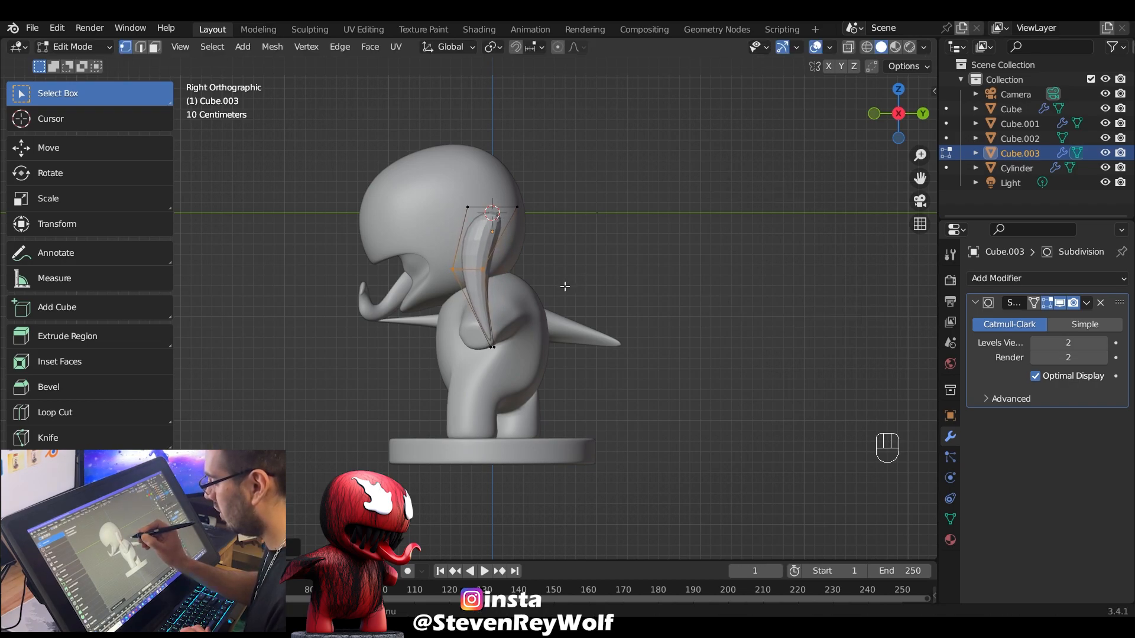
{"action": "middle_click_drag", "start_coordinate": [507, 317], "coordinate": [655, 342]}
Shade the tooth smooth in Object Mode and raise its subdivision to 3 levels for viewport and render
{"action": "left_click", "coordinate": [77, 47]}
{"action": "left_click", "coordinate": [110, 70]}
{"action": "right_click", "coordinate": [605, 261]}
{"action": "left_click", "coordinate": [615, 262]}
{"action": "middle_click_drag", "start_coordinate": [726, 304], "coordinate": [648, 277]}
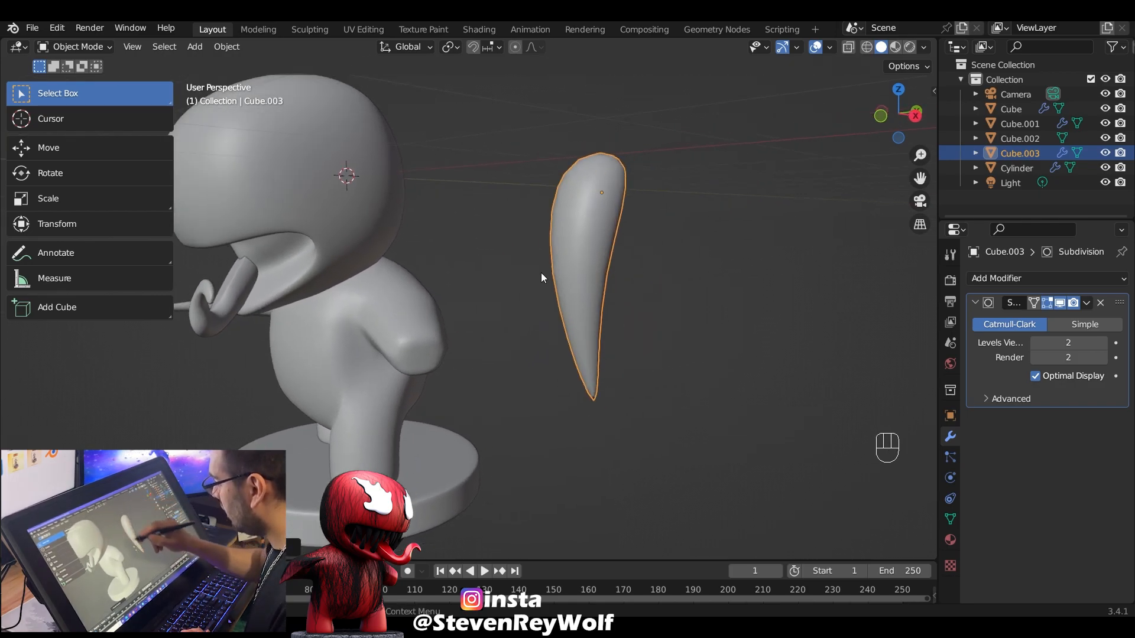
{"action": "left_click", "coordinate": [1110, 344]}
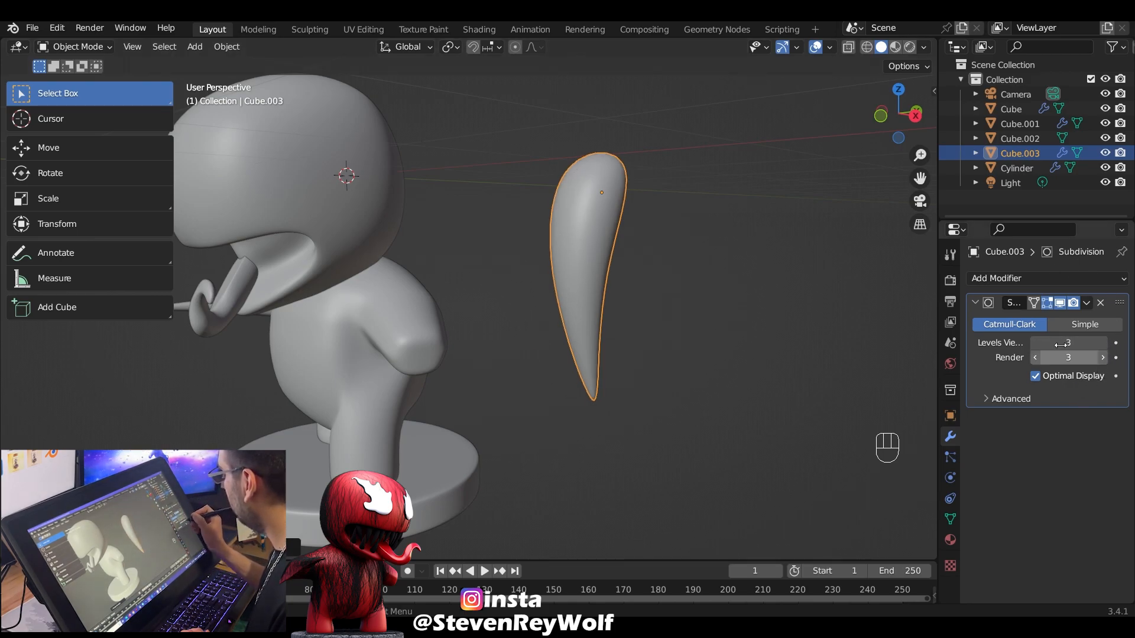
{"action": "middle_click_drag", "start_coordinate": [636, 399], "coordinate": [742, 331]}
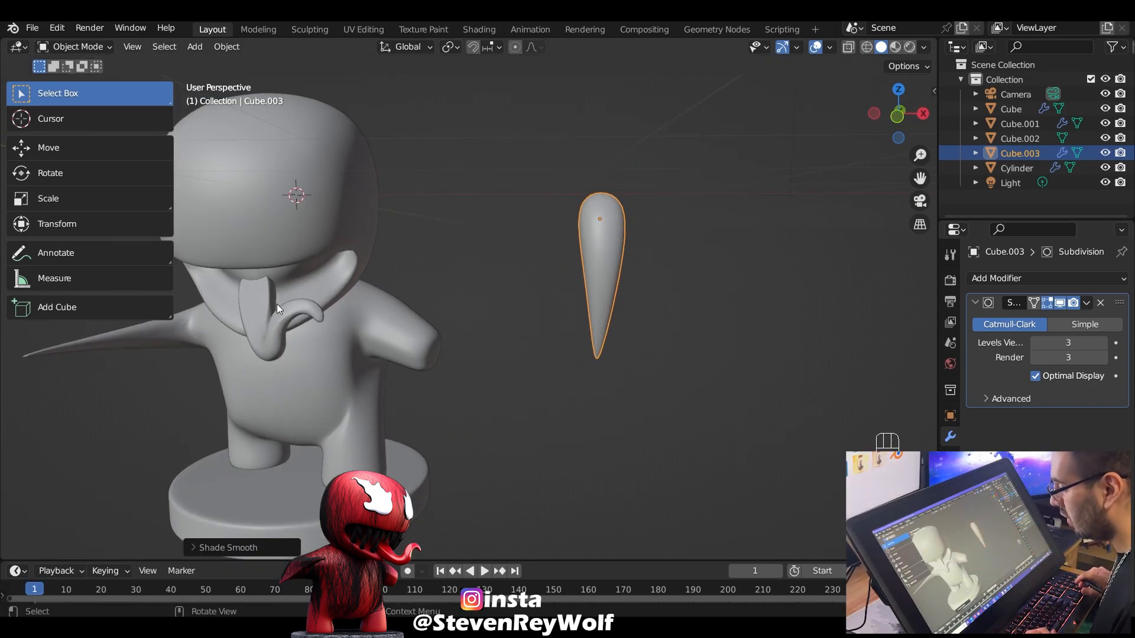
Move the tooth to the -X side of the mouth, and bring it forward about 1.14 m to the front of the head
{"action": "key", "text": "KP_1"}
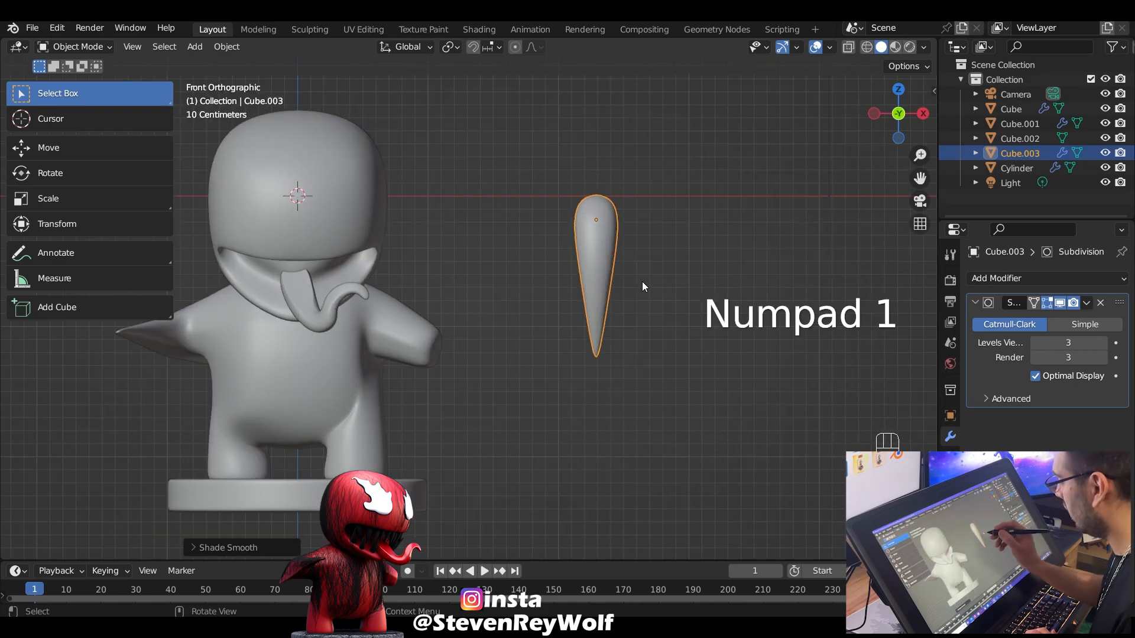
{"action": "key", "text": "g"}
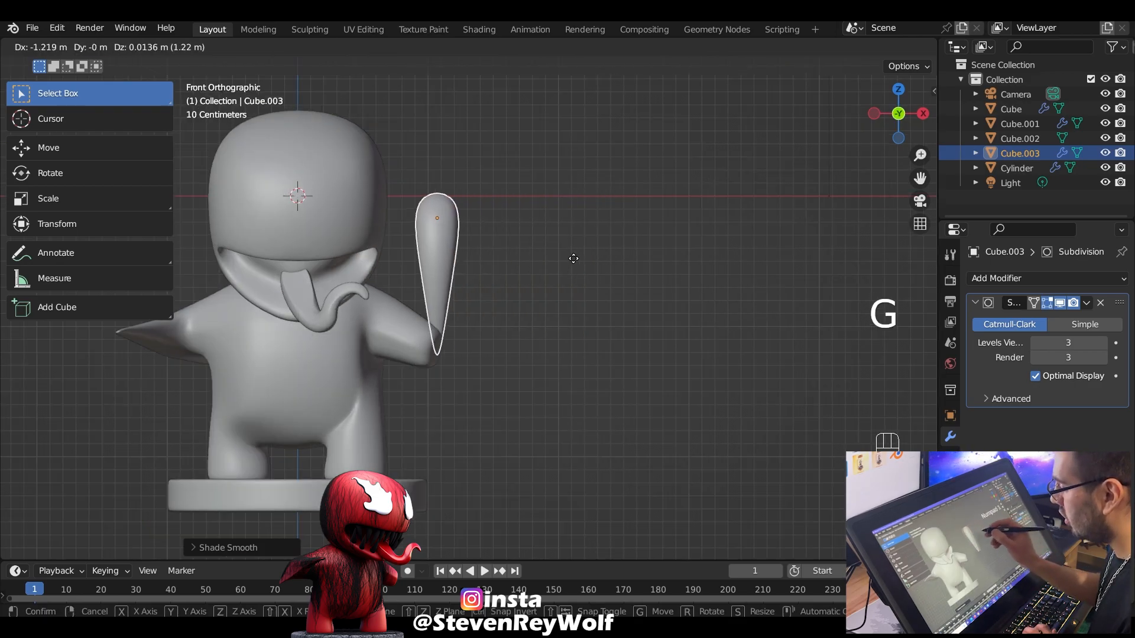
{"action": "left_click", "coordinate": [414, 290]}
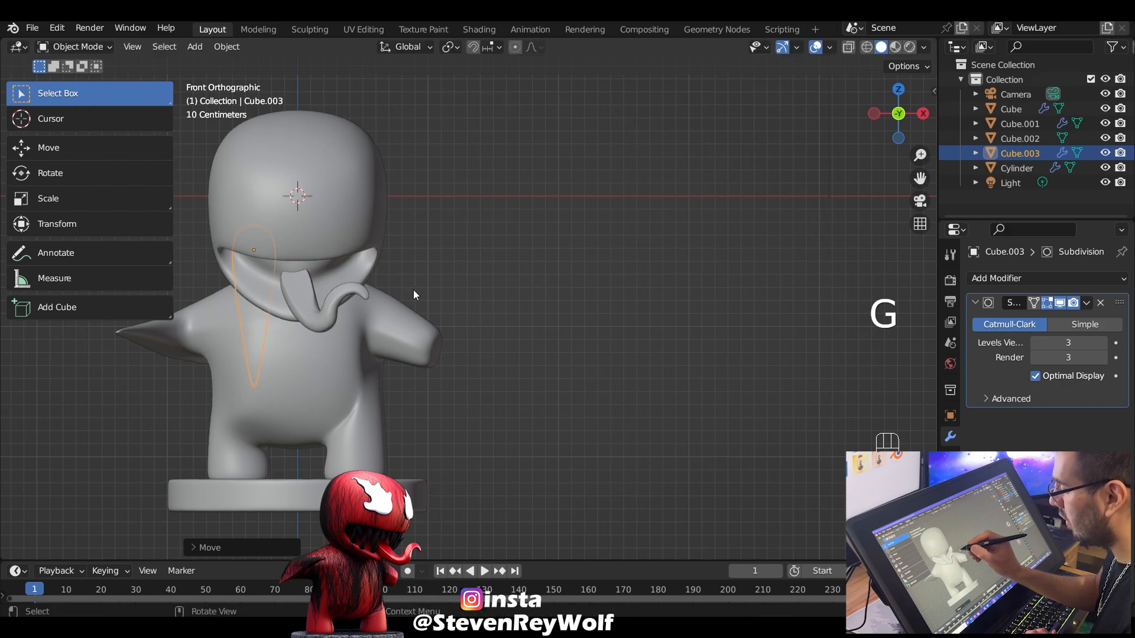
{"action": "key", "text": "KP_7"}
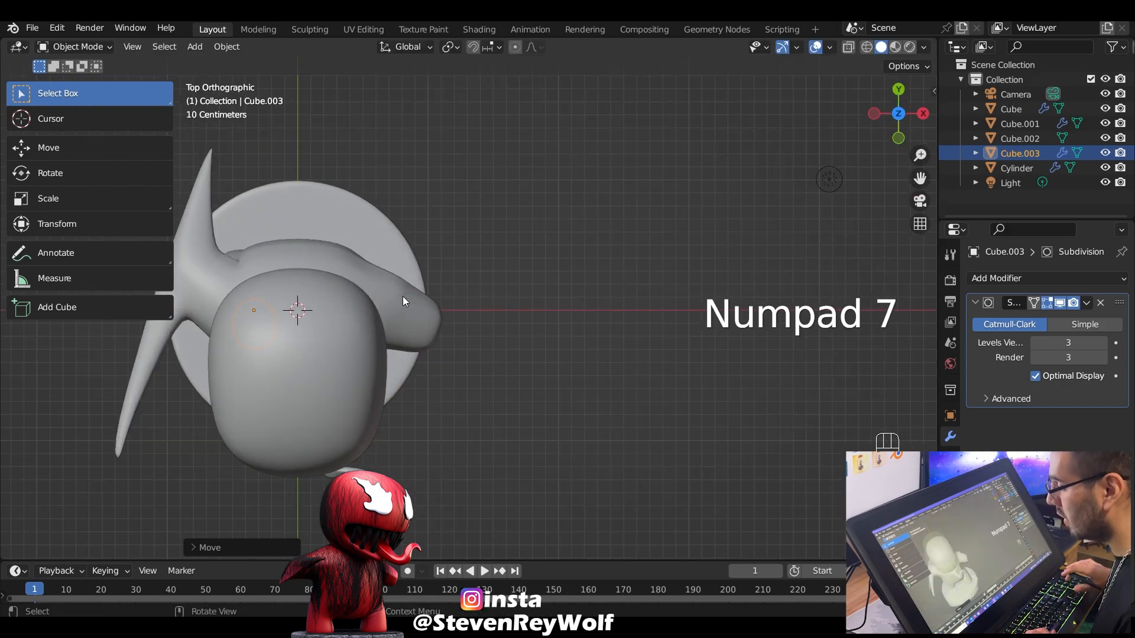
{"action": "key", "text": "g"}
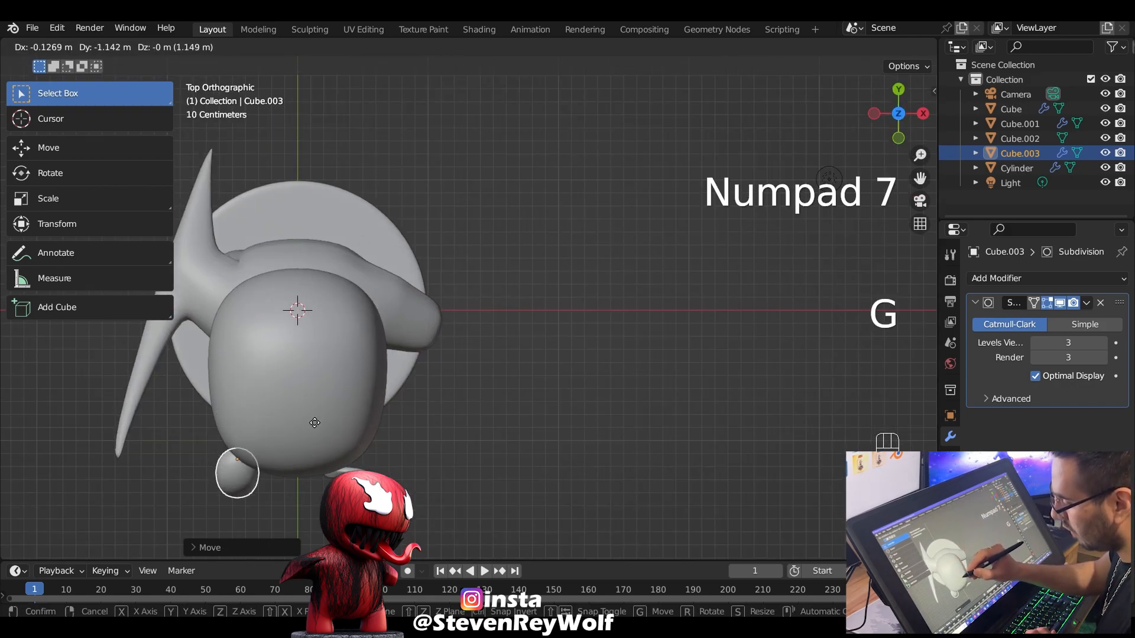
{"action": "left_click", "coordinate": [314, 421]}
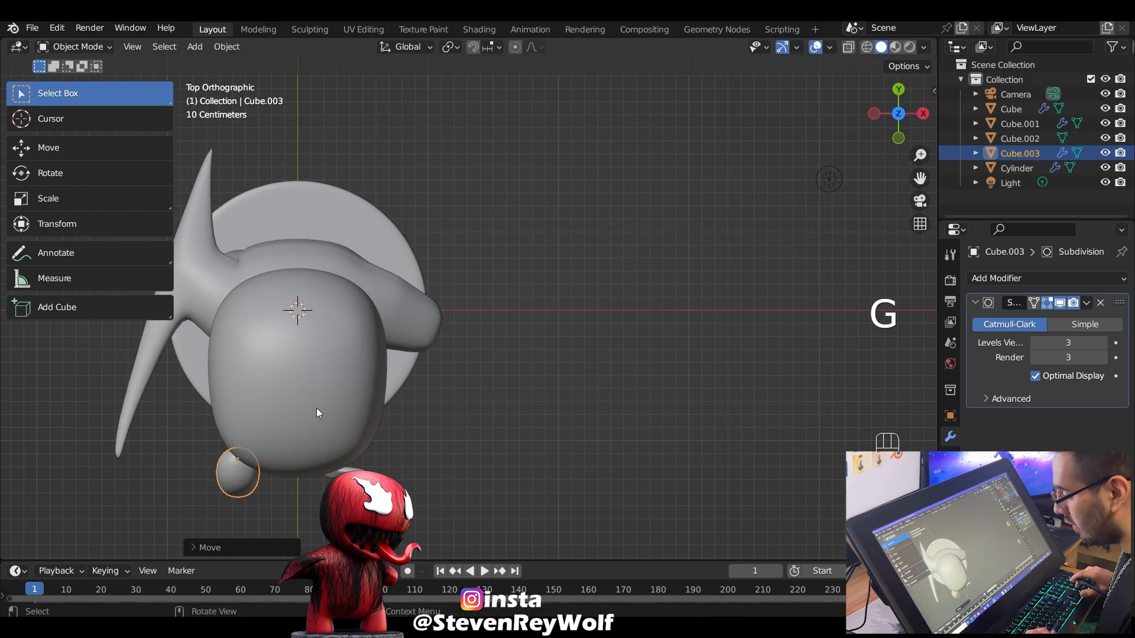
Scale the tooth down to about 0.3 of its size and position it at the upper lip in front view
{"action": "key", "text": "KP_1"}
{"action": "middle_click_drag", "start_coordinate": [316, 412], "coordinate": [576, 258], "text": "shift"}
{"action": "key", "text": "s"}
{"action": "key", "text": "ctrl+z"}
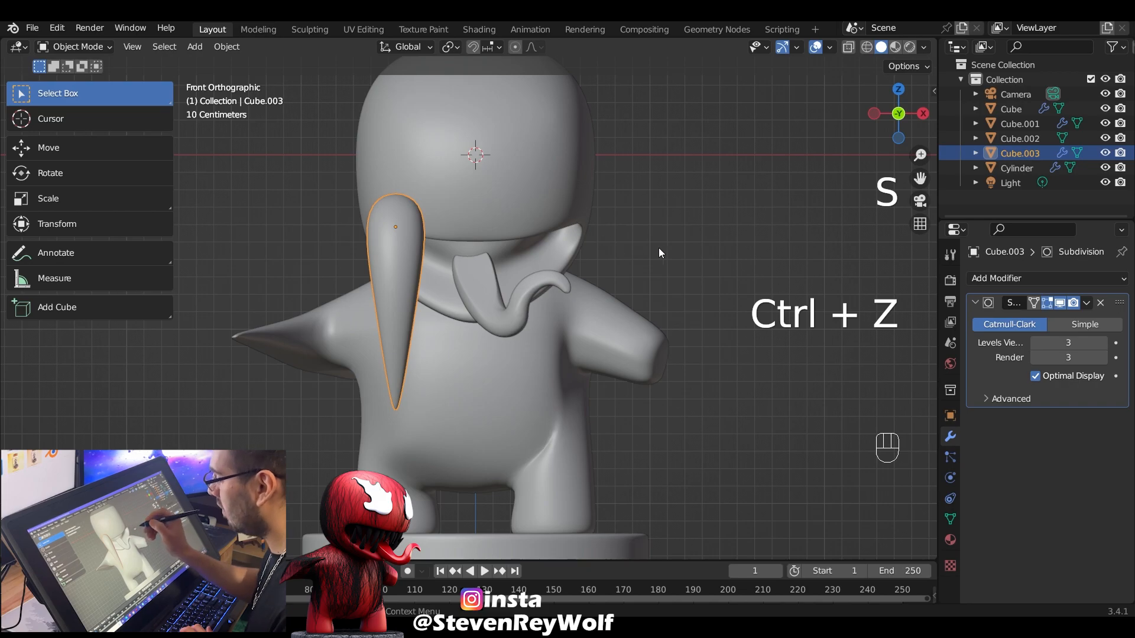
{"action": "key", "text": "s"}
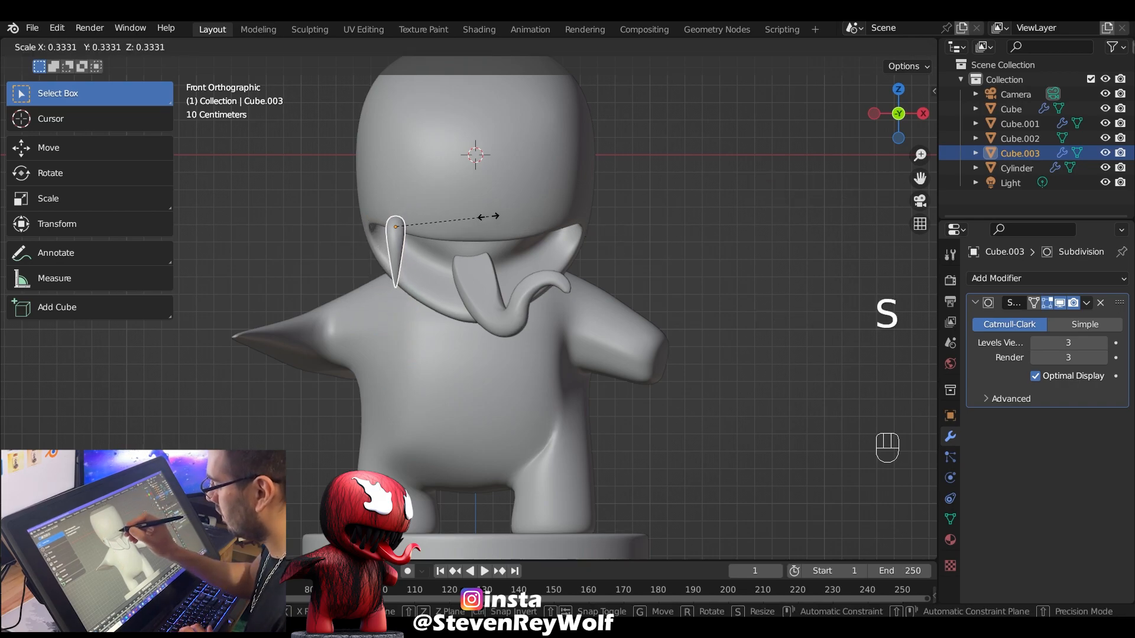
{"action": "left_click", "coordinate": [462, 228]}
{"action": "key", "text": "g"}
{"action": "left_click", "coordinate": [469, 225]}
{"action": "middle_click_drag", "start_coordinate": [473, 227], "coordinate": [572, 350]}
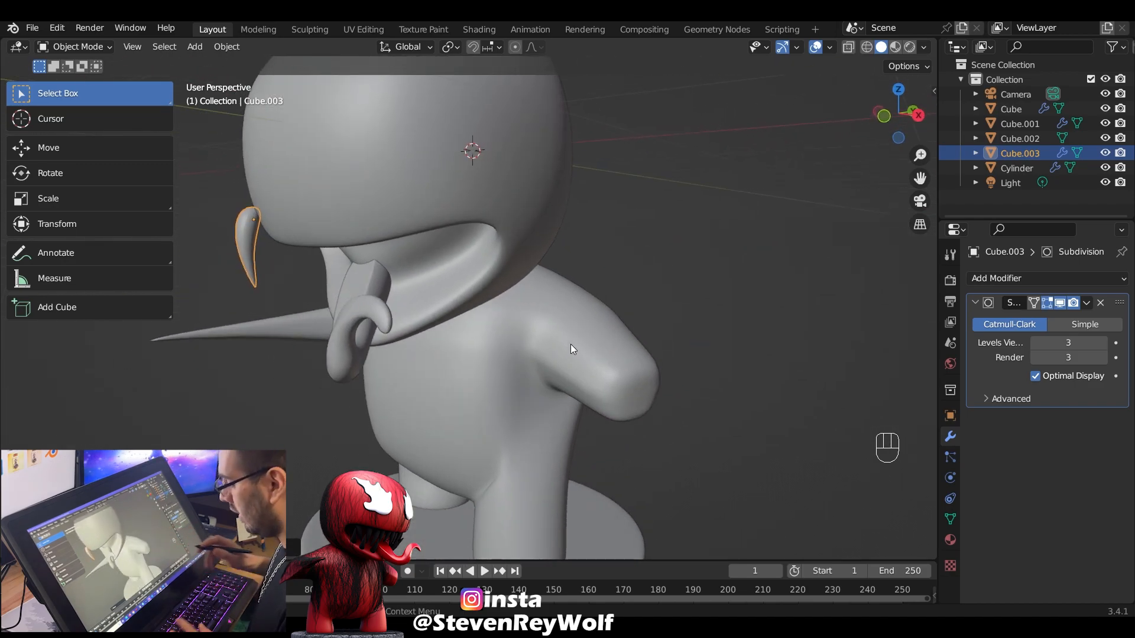
Move the tooth back about 0.17 m in the left side view so its root sits inside the upper lip
{"action": "key", "text": "ctrl+KP_3"}
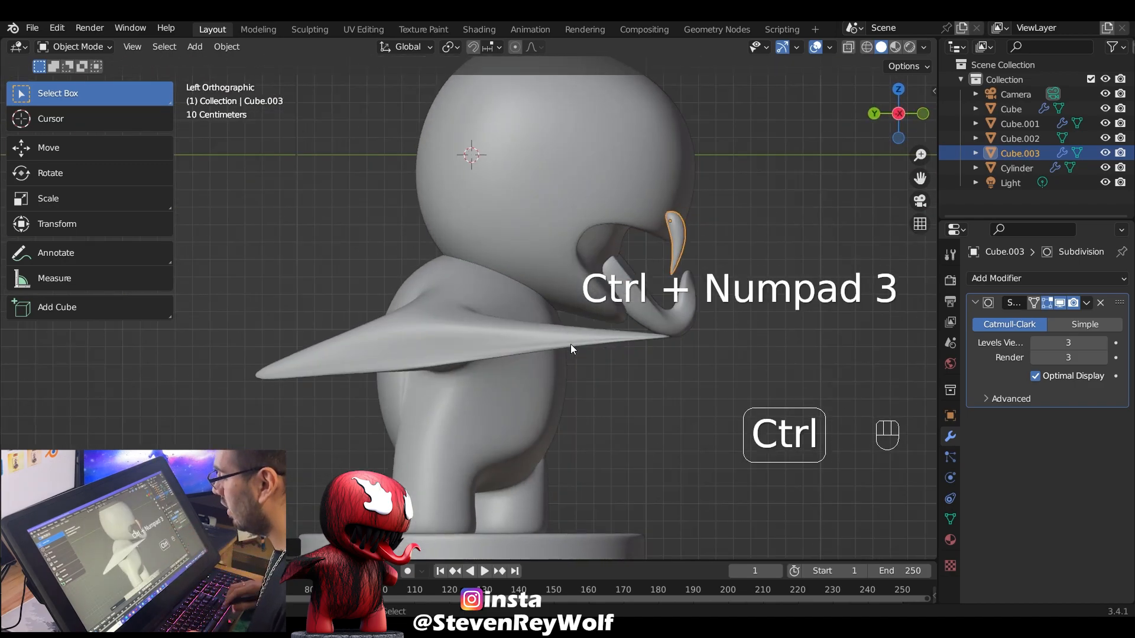
{"action": "middle_click_drag", "start_coordinate": [698, 242], "coordinate": [657, 184], "text": "shift"}
{"action": "middle_click_drag", "start_coordinate": [694, 188], "coordinate": [605, 217], "text": "shift"}
{"action": "key", "text": "g"}
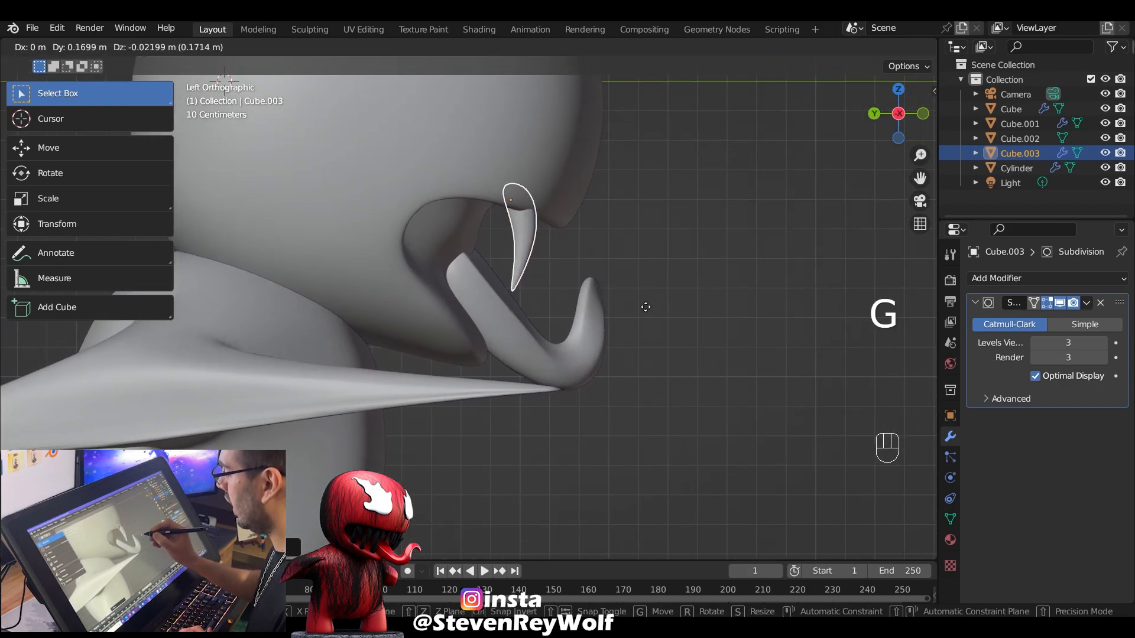
{"action": "left_click", "coordinate": [644, 311]}
Rotate the tooth in side view so its tip points back into the mouth, and nudge it forward about 0.02 m
{"action": "key", "text": "r"}
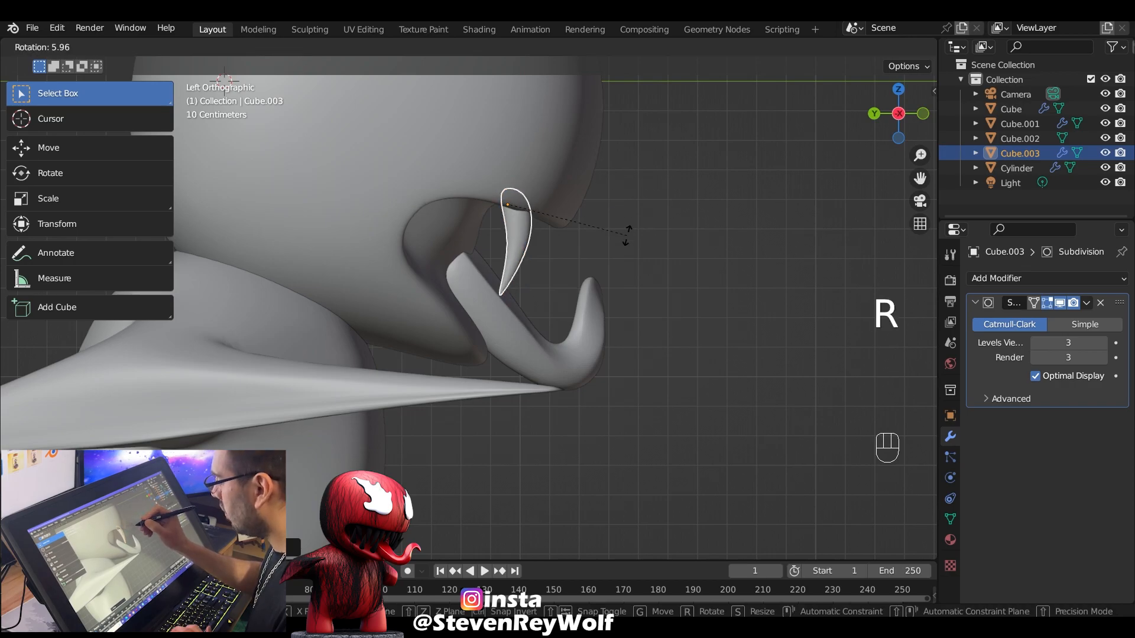
{"action": "key", "text": "g"}
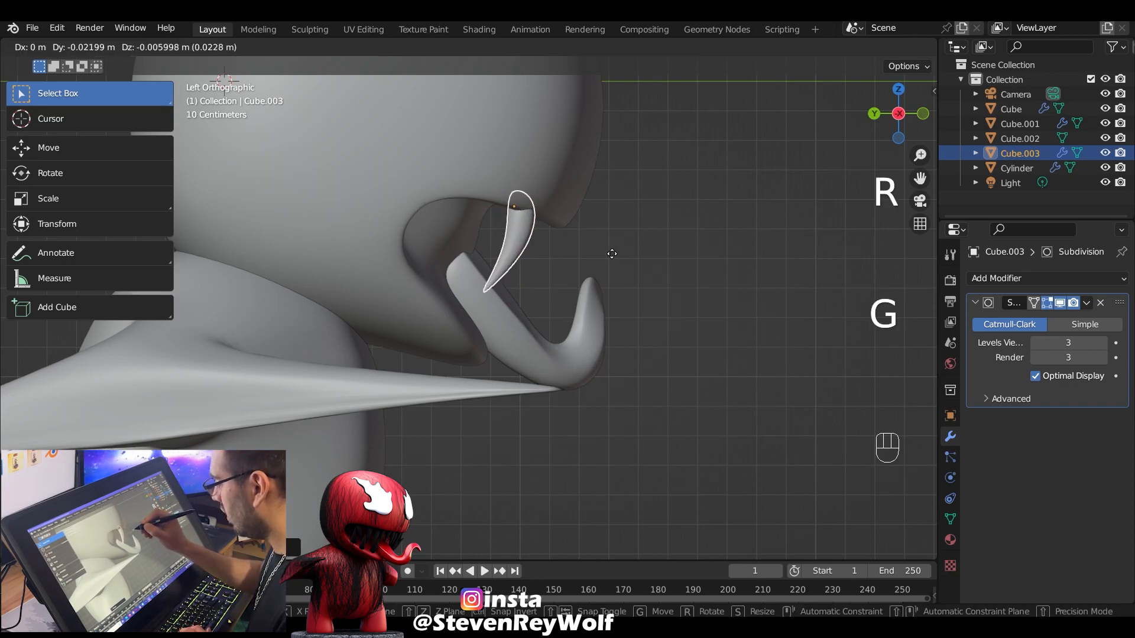
{"action": "left_click", "coordinate": [609, 253]}
{"action": "middle_click_drag", "start_coordinate": [608, 252], "coordinate": [421, 257]}
{"action": "key", "text": "ctrl+z"}
Shift the tooth inward along the upper jaw and tilt it in front view so its tip leans toward the mouth's center
{"action": "middle_click_drag", "start_coordinate": [376, 203], "coordinate": [377, 242]}
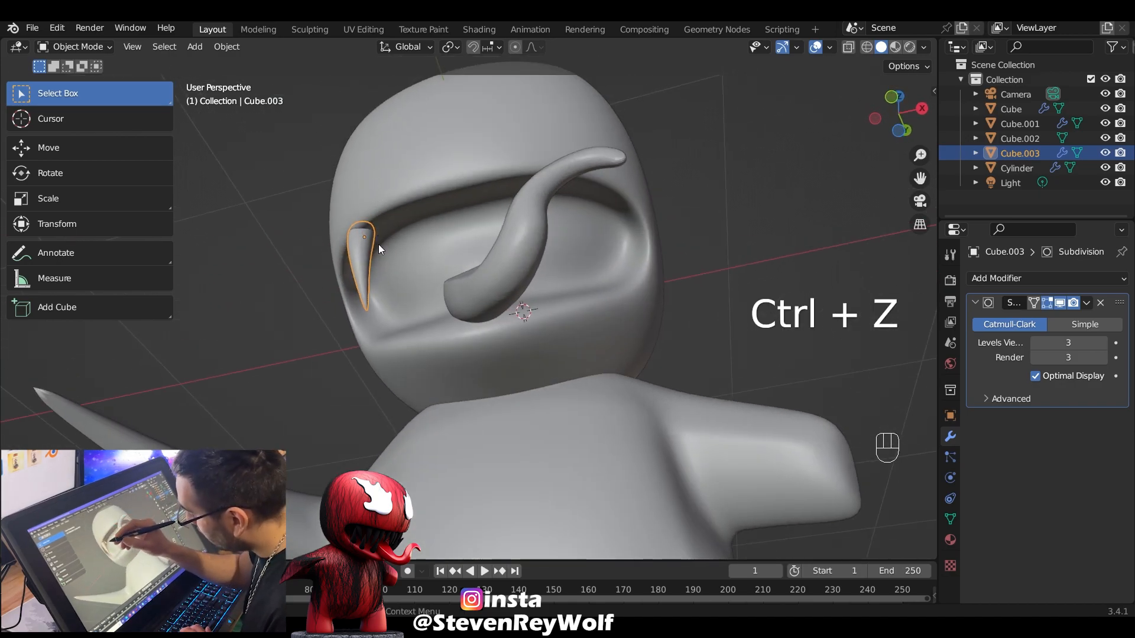
{"action": "key", "text": "g"}
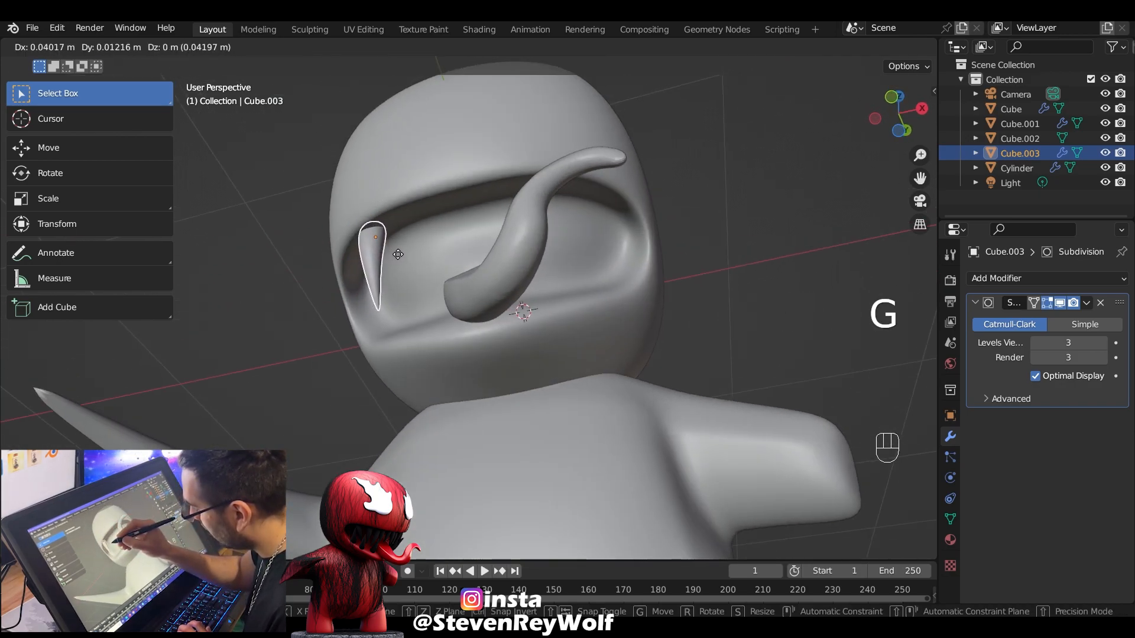
{"action": "left_click", "coordinate": [389, 229]}
{"action": "middle_click_drag", "start_coordinate": [389, 228], "coordinate": [486, 287]}
{"action": "key", "text": "KP_1"}
{"action": "key", "text": "r"}
{"action": "left_click", "coordinate": [519, 211]}
Make a linked duplicate of the tooth about 0.15 m toward the mouth's center and rotate its tip toward the first tooth
{"action": "key", "text": "alt+d"}
{"action": "key", "text": "ctrl+z"}
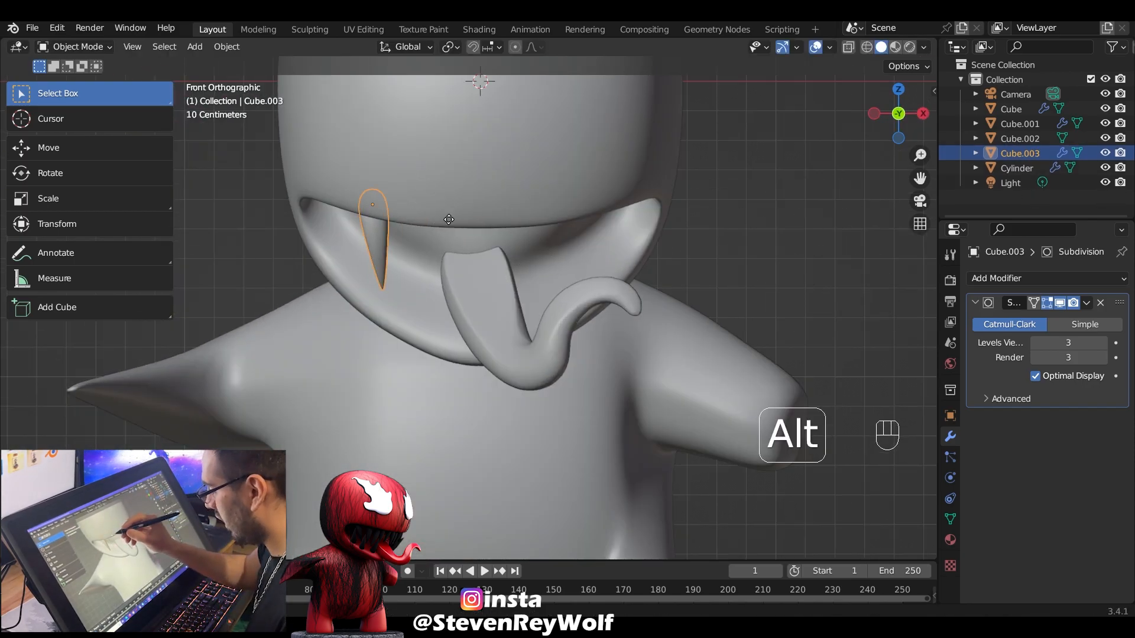
{"action": "key", "text": "alt+d"}
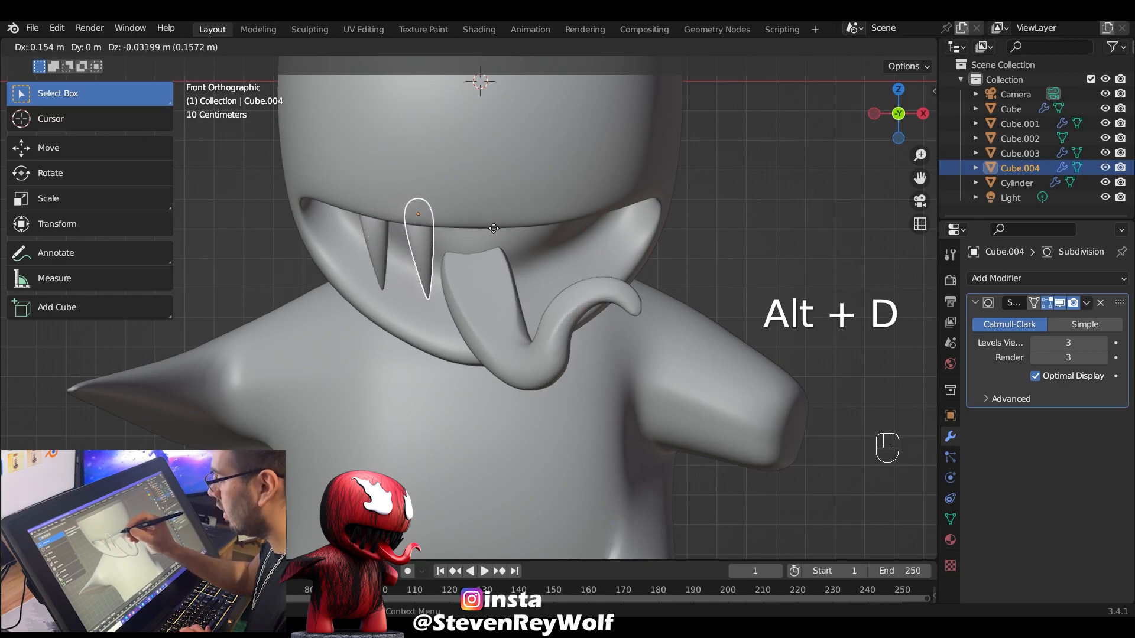
{"action": "left_click", "coordinate": [494, 229]}
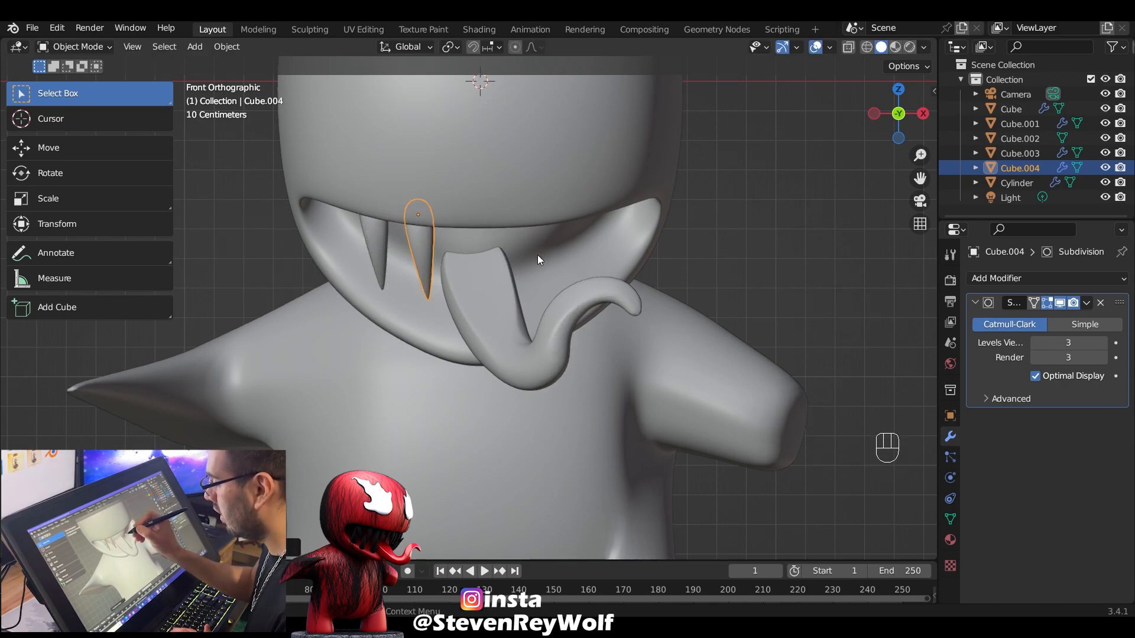
{"action": "key", "text": "r"}
{"action": "left_click", "coordinate": [424, 215]}
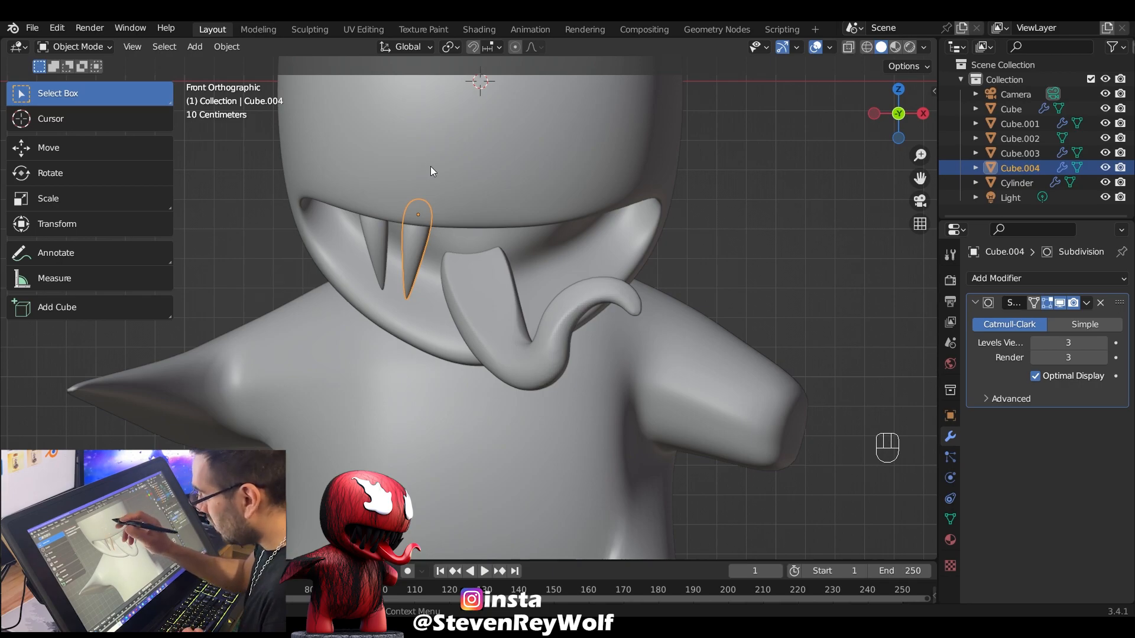
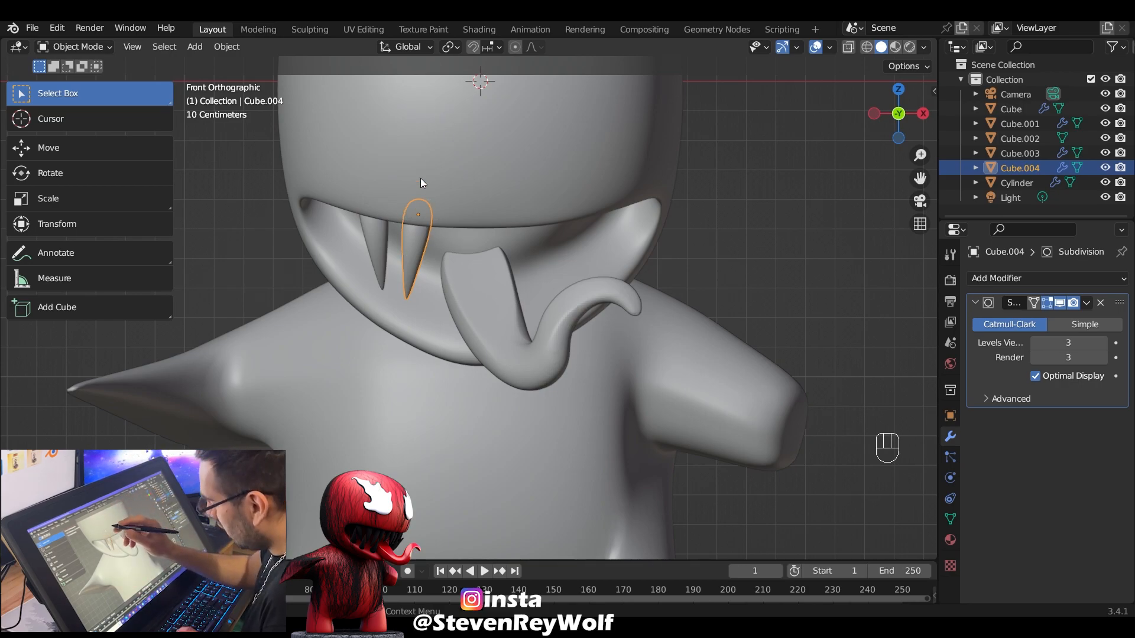
Make a linked duplicate of the second tooth about 0.13 m further toward the mouth's center and slightly lower
{"action": "key", "text": "shift+d"}
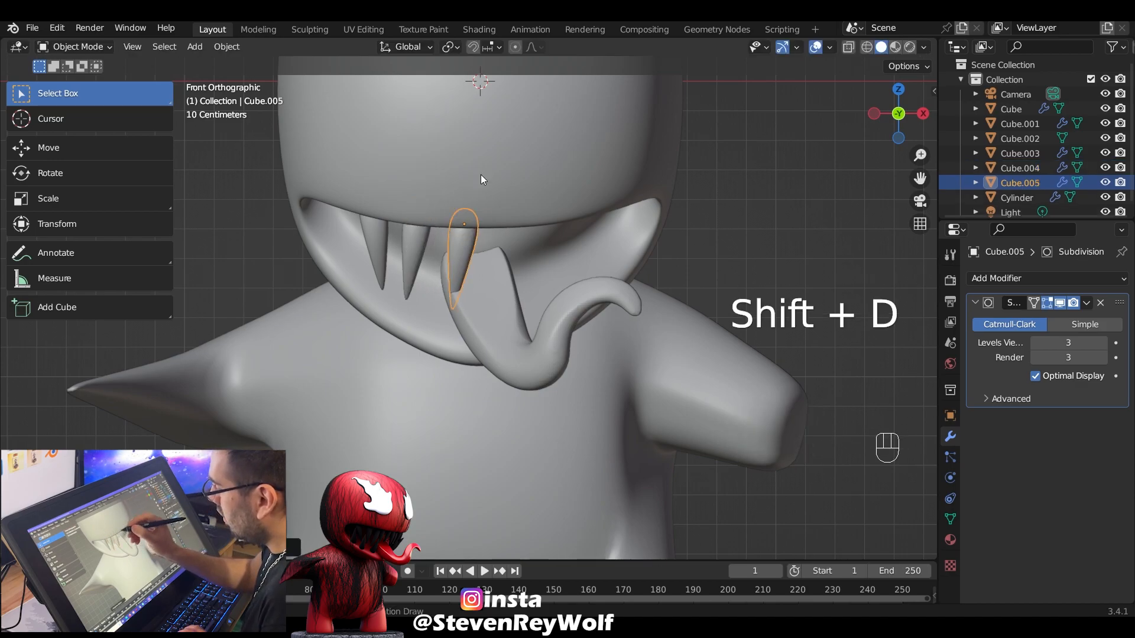
{"action": "key", "text": "ctrl+z"}
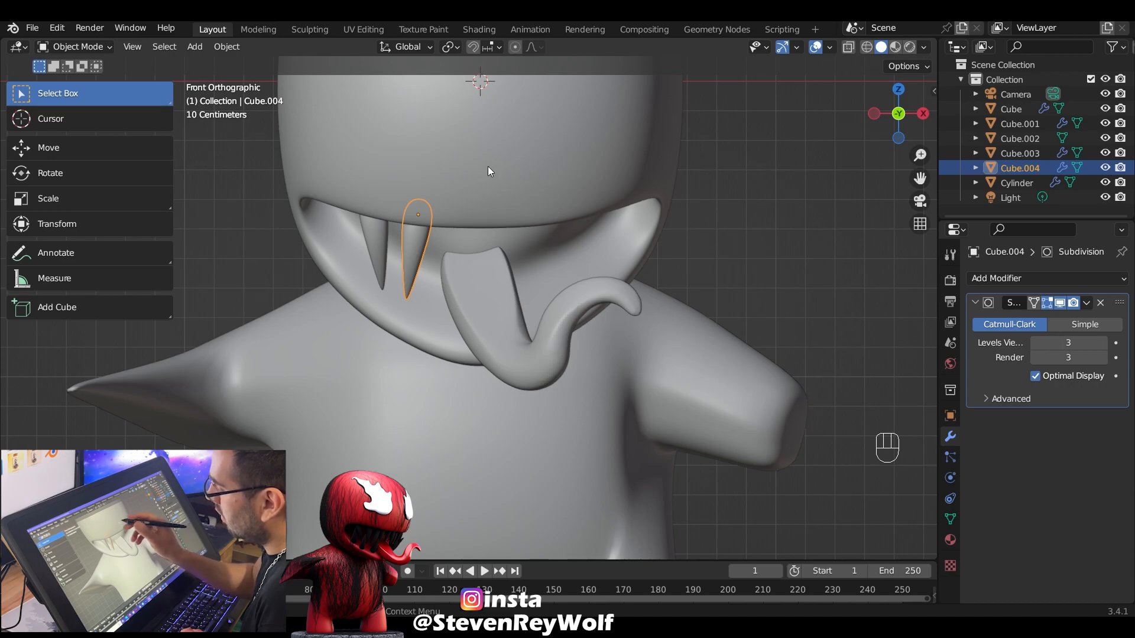
{"action": "middle_click_drag", "start_coordinate": [467, 242], "coordinate": [434, 200], "text": "ctrl"}
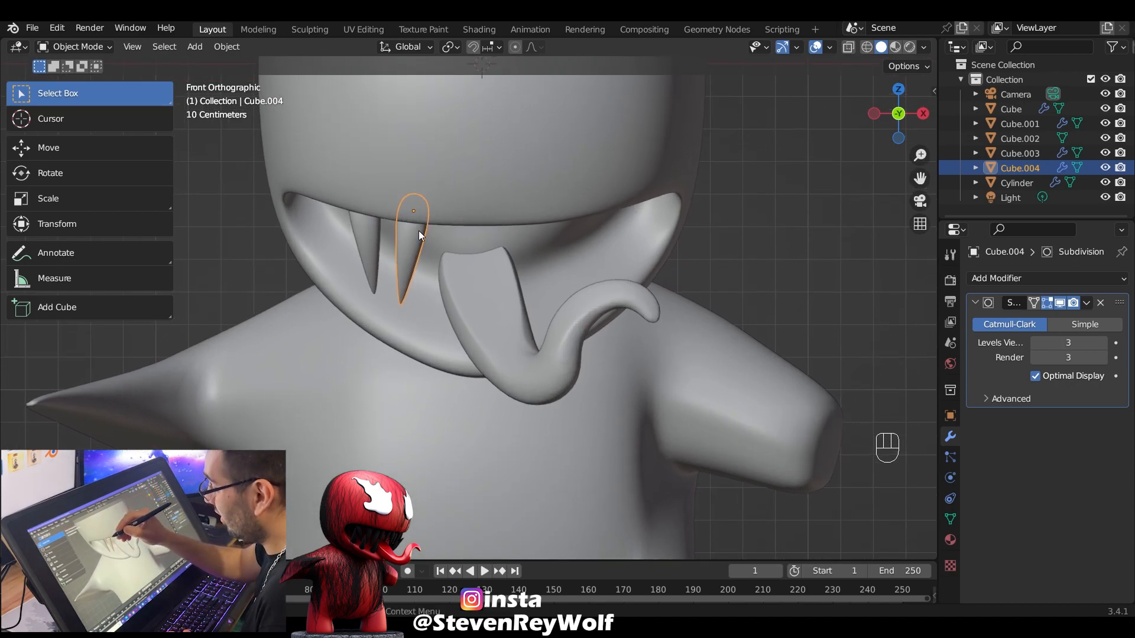
{"action": "key", "text": "alt+d"}
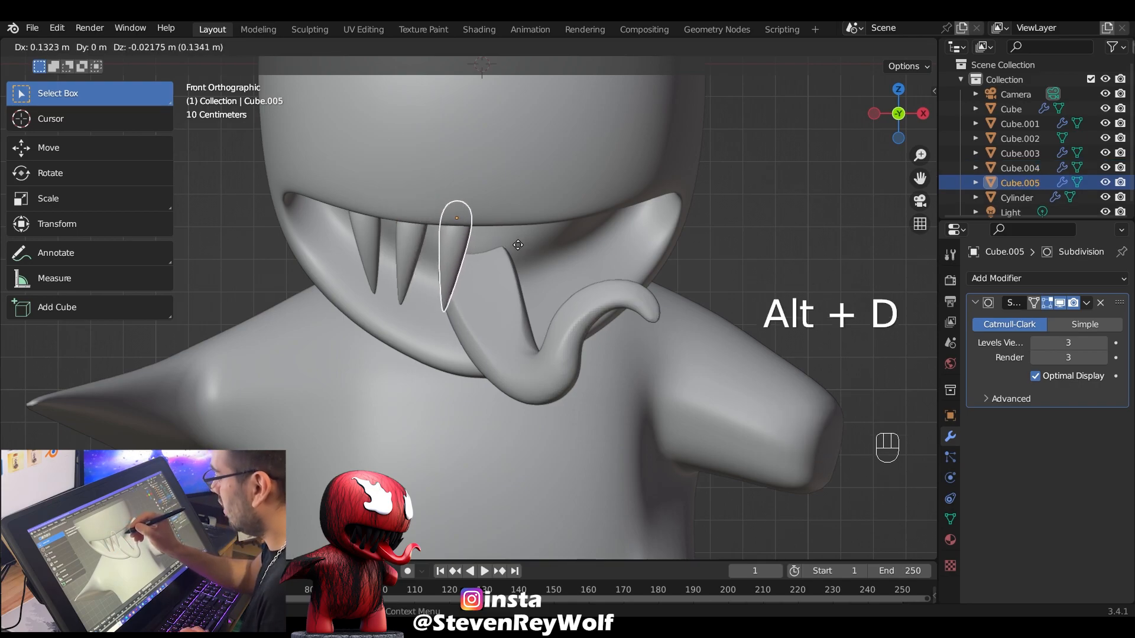
{"action": "left_click", "coordinate": [520, 246]}
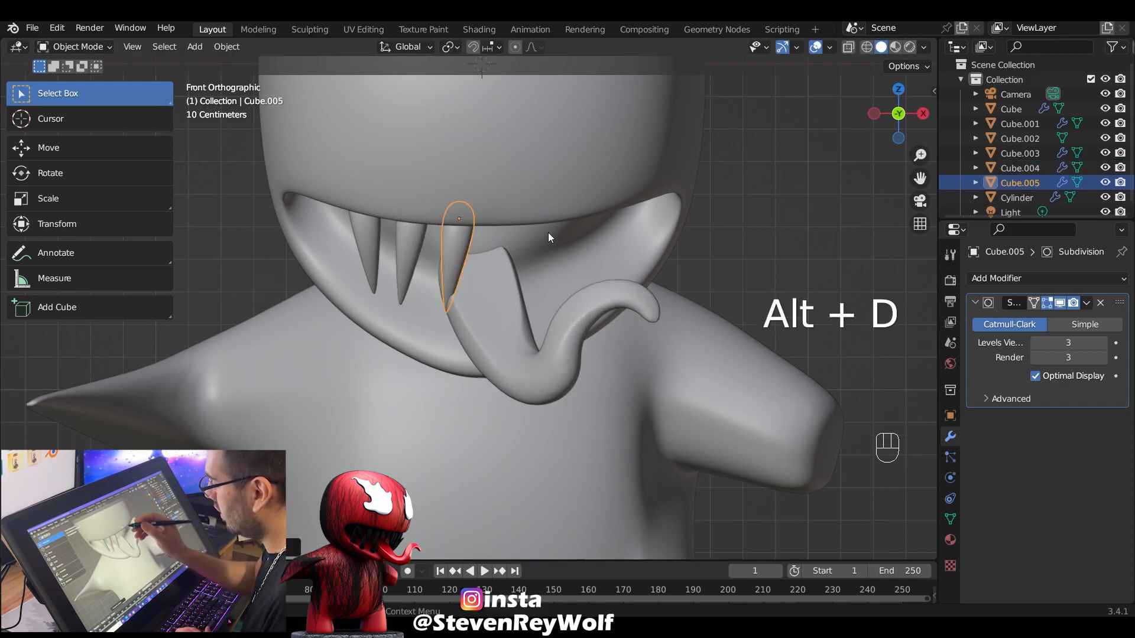
{"action": "middle_click_drag", "start_coordinate": [507, 246], "coordinate": [456, 158]}
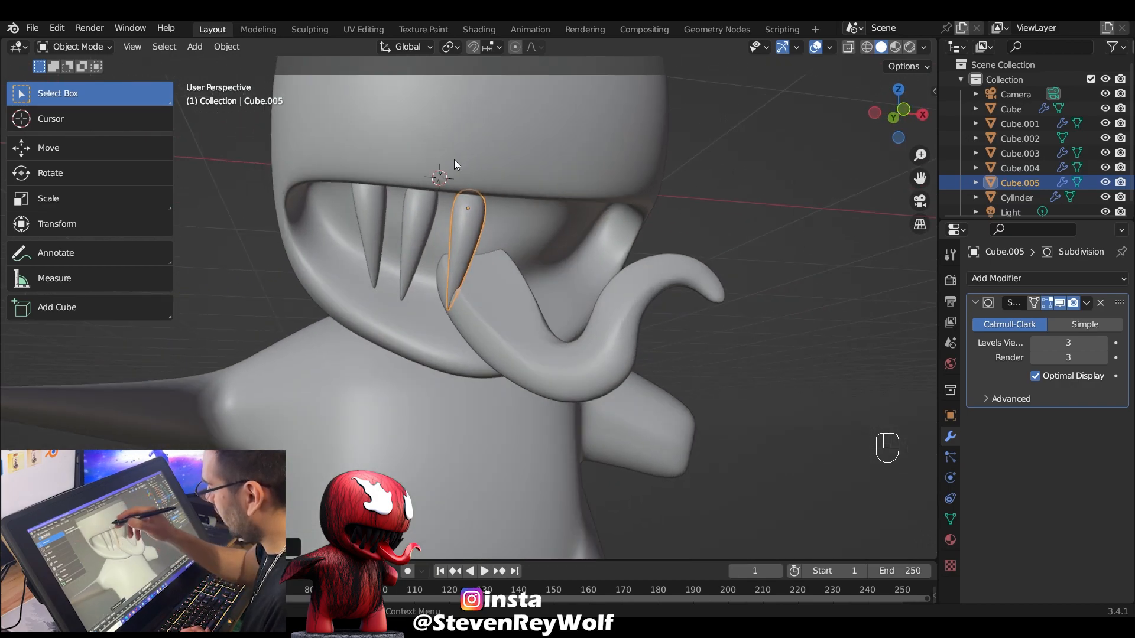
{"action": "middle_click_drag", "start_coordinate": [542, 350], "coordinate": [535, 228]}
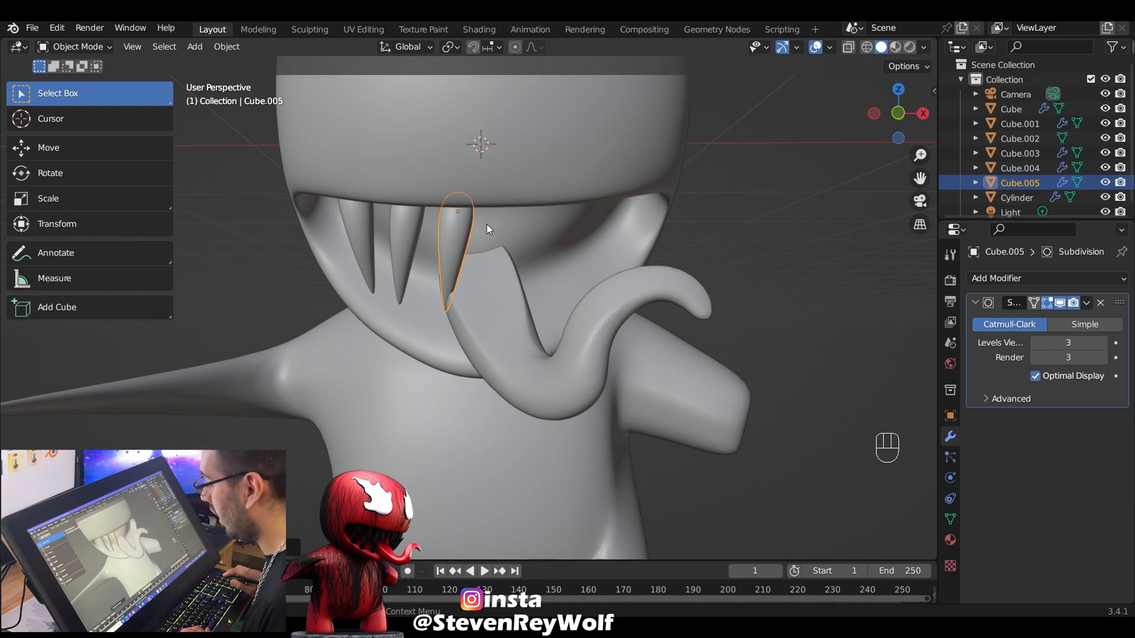
Rotate the third tooth in front view and reposition it beside the first two so its root sits in the upper lip
{"action": "key", "text": "KP_1"}
{"action": "key", "text": "r"}
{"action": "key", "text": "g"}
{"action": "key", "text": "ctrl+z"}
{"action": "key", "text": "g"}
{"action": "left_click", "coordinate": [523, 233]}
{"action": "key", "text": "r"}
{"action": "left_click", "coordinate": [524, 181]}
{"action": "key", "text": "g"}
{"action": "left_click", "coordinate": [485, 177]}
{"action": "mouse_move", "coordinate": [488, 177]}
{"action": "middle_mouse_down"}
{"action": "mouse_move", "coordinate": [576, 168]}
{"action": "mouse_move", "coordinate": [508, 181]}
{"action": "middle_mouse_up"}
Place a linked duplicate of the tooth past the mouth's center, on the character's left side of the upper jaw
{"action": "key", "text": "KP_1"}
{"action": "key", "text": "alt+d"}
{"action": "left_click", "coordinate": [550, 198]}
{"action": "key", "text": "g"}
{"action": "left_click", "coordinate": [634, 222]}
{"action": "middle_click_drag", "start_coordinate": [536, 282], "coordinate": [557, 322], "text": "shift"}
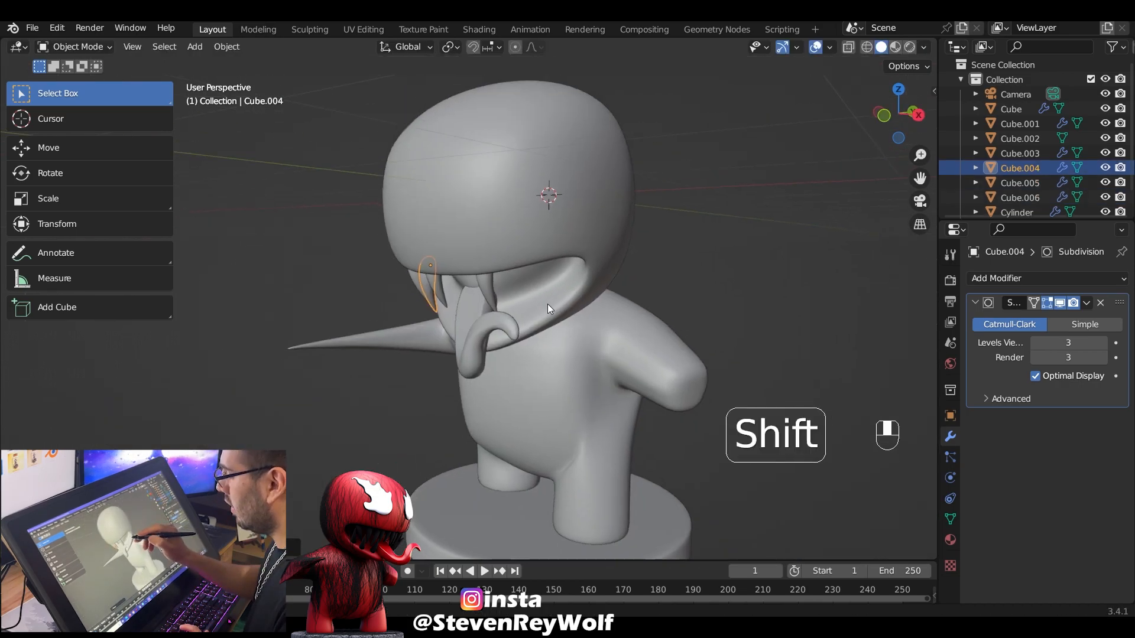
{"action": "middle_click_drag", "start_coordinate": [557, 323], "coordinate": [541, 257], "text": "ctrl"}
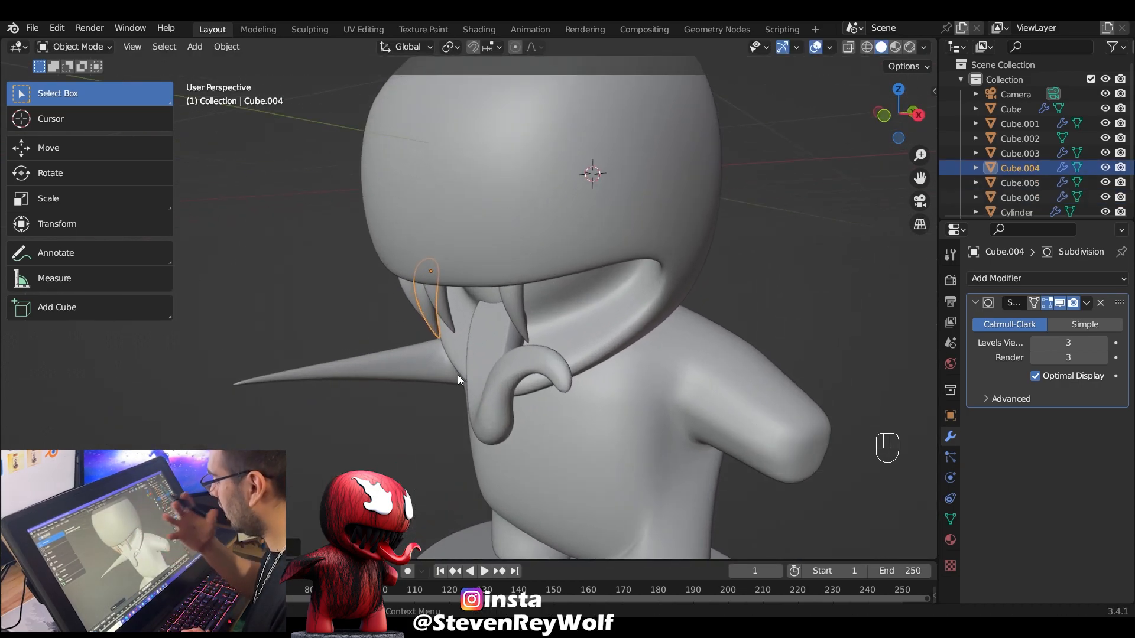
{"action": "middle_click_drag", "start_coordinate": [521, 331], "coordinate": [614, 202]}
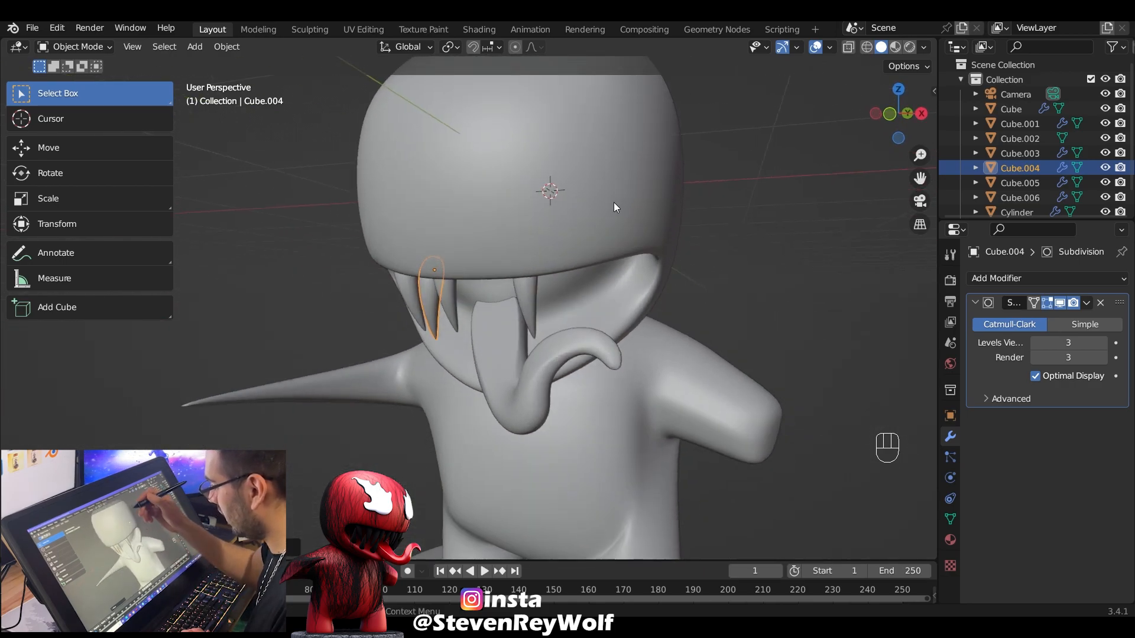
Fill the gap at the upper jaw's center with two linked copies of the newest tooth, rotating and repositioning each one
{"action": "left_click", "coordinate": [528, 299]}
{"action": "middle_click_drag", "start_coordinate": [606, 253], "coordinate": [654, 229]}
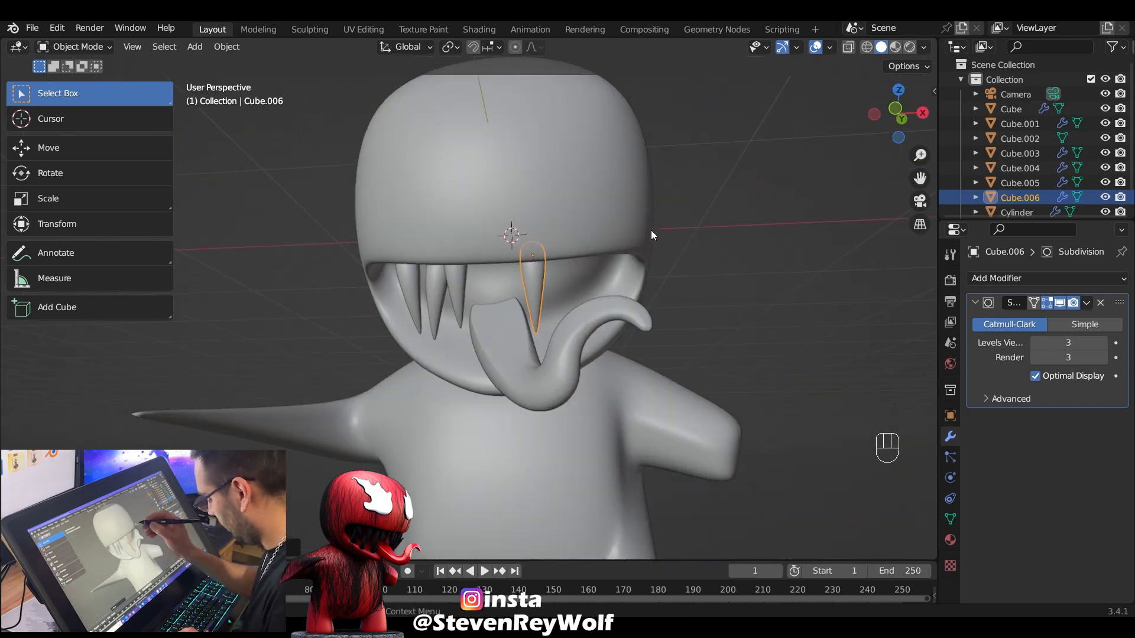
{"action": "key", "text": "alt+d"}
{"action": "key", "text": "r"}
{"action": "key", "text": "g"}
{"action": "key", "text": "g"}
{"action": "key", "text": "alt+d"}
{"action": "key", "text": "r"}
{"action": "key", "text": "g"}
{"action": "left_click", "coordinate": [635, 197]}
{"action": "key", "text": "r"}
{"action": "key", "text": "g"}
Extend the upper row toward the character's left mouth corner with linked tooth copies, rotating and moving them to follow the lip
{"action": "key", "text": "alt+d"}
{"action": "key", "text": "r"}
{"action": "key", "text": "g"}
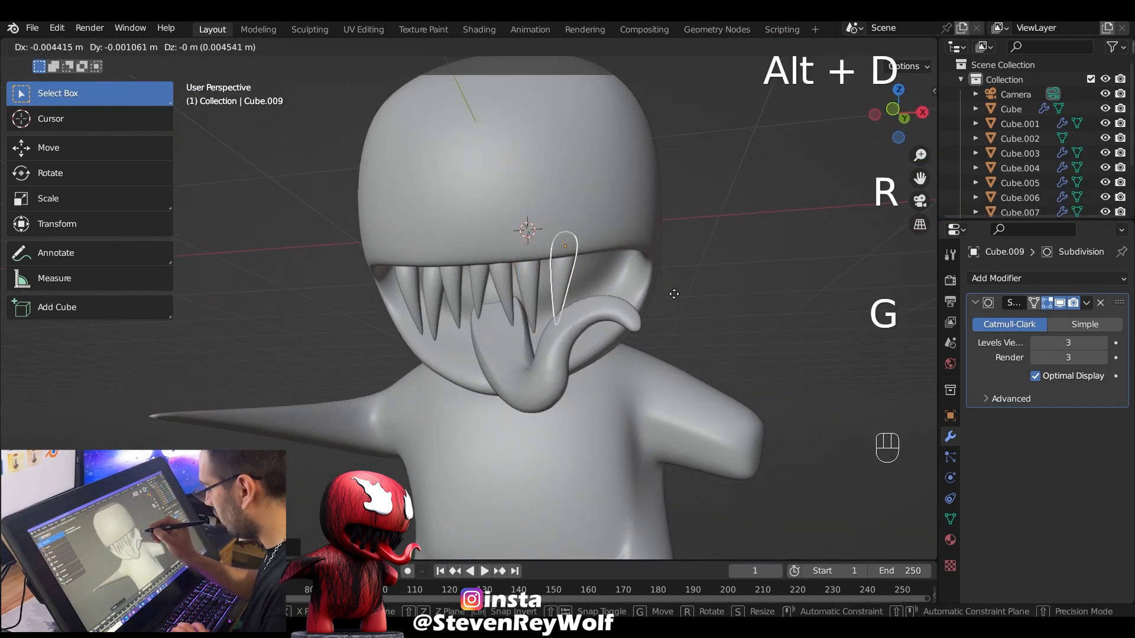
{"action": "key", "text": "alt+d"}
{"action": "middle_click_drag", "start_coordinate": [628, 258], "coordinate": [530, 218]}
Extend the upper row toward the character's right mouth corner with linked tooth copies, turning the outermost one about the global Z axis
{"action": "left_click", "coordinate": [431, 271]}
{"action": "key", "text": "r"}
{"action": "key", "text": "g"}
{"action": "key", "text": "alt+d"}
{"action": "key", "text": "r"}
{"action": "key", "text": "z"}
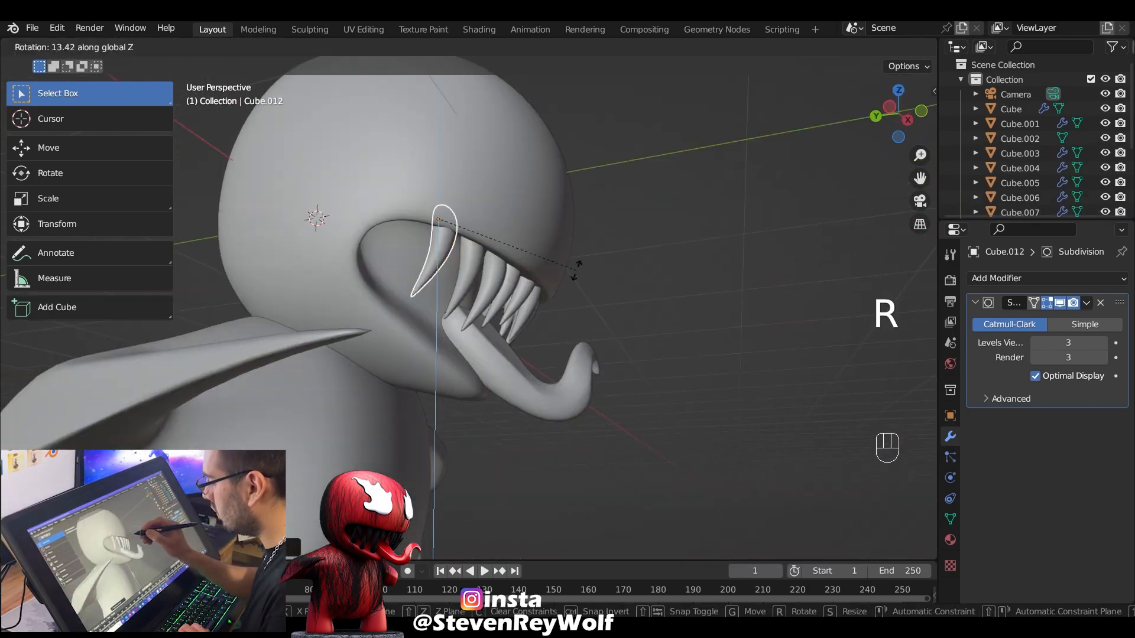
{"action": "key", "text": "alt+d"}
{"action": "key", "text": "g"}
{"action": "key", "text": "r"}
{"action": "middle_click_drag", "start_coordinate": [462, 268], "coordinate": [384, 229]}
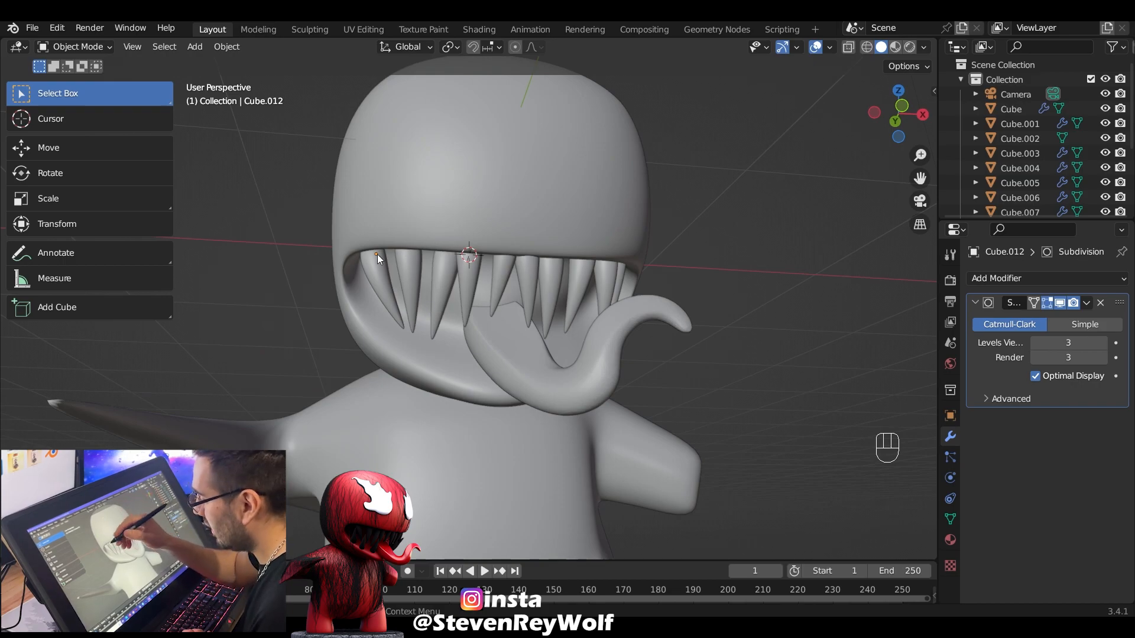
Make a linked duplicate of the tooth at the character's right mouth corner, place it lower, and rotate it to point upward
{"action": "left_click", "coordinate": [383, 287]}
{"action": "middle_click_drag", "start_coordinate": [382, 282], "coordinate": [652, 224]}
{"action": "key", "text": "alt+d"}
{"action": "left_click", "coordinate": [628, 249]}
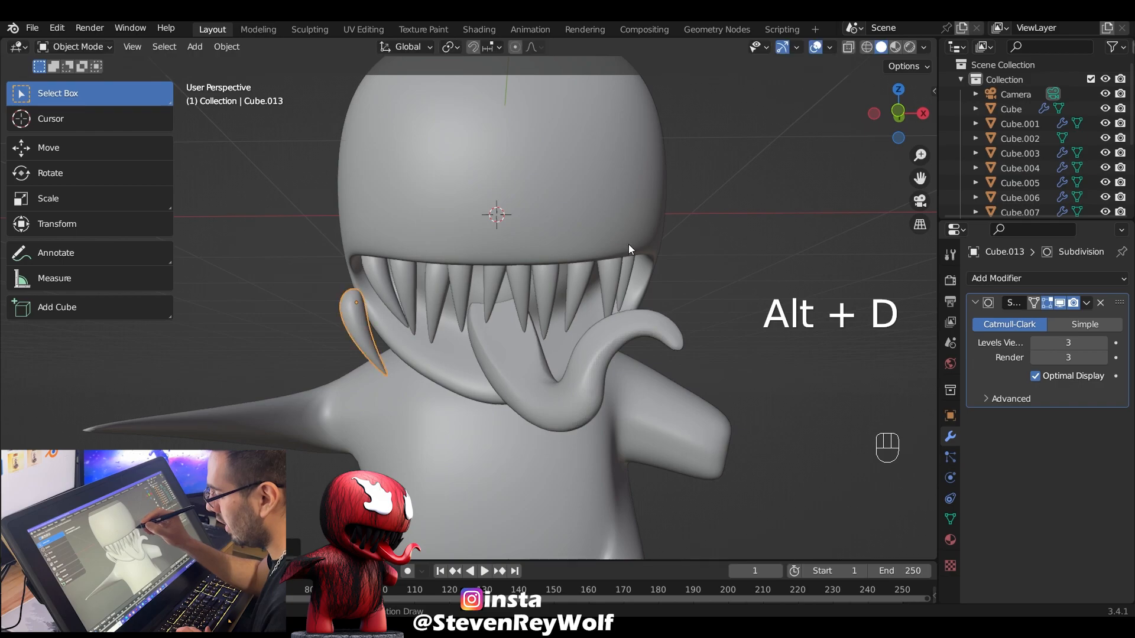
{"action": "key", "text": "r"}
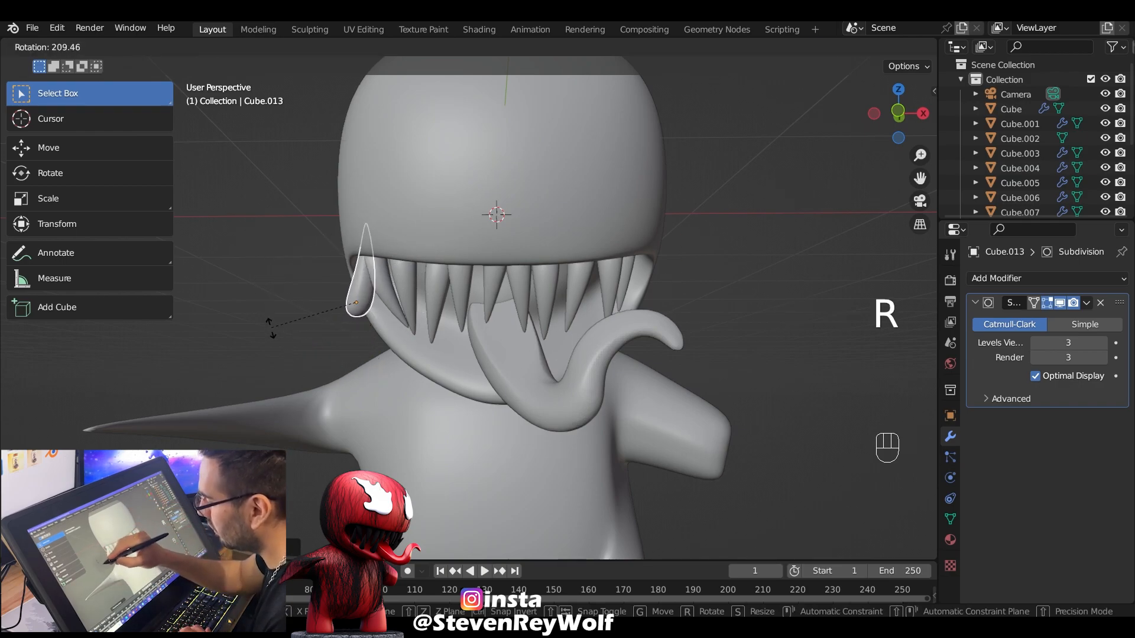
{"action": "left_click", "coordinate": [280, 343]}
{"action": "middle_click_drag", "start_coordinate": [369, 285], "coordinate": [620, 300]}
Move the upward-pointing tooth into the lower jaw and turn it about the global Z axis to fit the lip
{"action": "key", "text": "g"}
{"action": "left_click", "coordinate": [467, 270]}
{"action": "key", "text": "r"}
{"action": "key", "text": "z"}
{"action": "left_click", "coordinate": [471, 385]}
{"action": "middle_click_drag", "start_coordinate": [471, 385], "coordinate": [567, 355]}
{"action": "key", "text": "g"}
{"action": "left_click", "coordinate": [532, 380]}
Place linked copies of the lower tooth across the lower jaw, turning one about the global Z axis
{"action": "key", "text": "alt+d"}
{"action": "middle_click_drag", "start_coordinate": [698, 322], "coordinate": [449, 331]}
{"action": "key", "text": "alt+d"}
{"action": "key", "text": "r"}
{"action": "key", "text": "z"}
{"action": "left_click", "coordinate": [621, 350]}
{"action": "key", "text": "alt+d"}
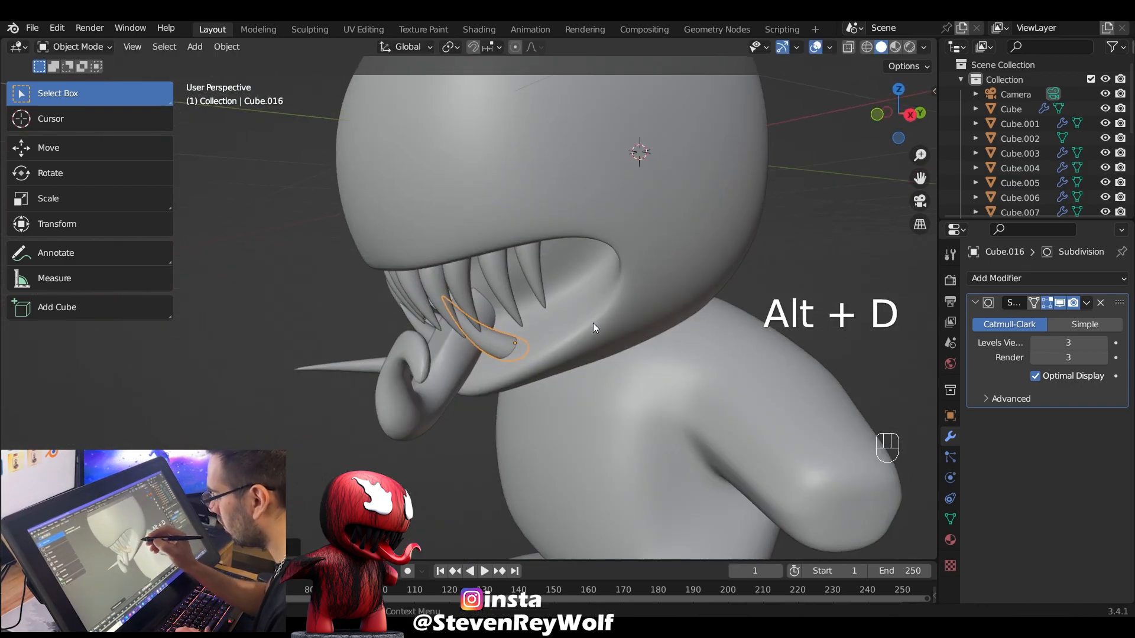
Continue the lower row toward the character's left mouth corner with further linked tooth copies
{"action": "middle_click_drag", "start_coordinate": [568, 316], "coordinate": [656, 296]}
{"action": "key", "text": "alt+d"}
{"action": "left_click", "coordinate": [656, 269]}
{"action": "key", "text": "alt+d"}
{"action": "key", "text": "g"}
{"action": "middle_click_drag", "start_coordinate": [730, 221], "coordinate": [594, 310]}
Adjust the rotation of the last lower tooth and delete the surplus tooth copy
{"action": "key", "text": "r"}
{"action": "key", "text": "ctrl+z"}
{"action": "key", "text": "r"}
{"action": "left_click", "coordinate": [579, 258]}
{"action": "key", "text": "Delete"}
{"action": "key", "text": "KP_1"}
Add a cube, give it a level 3 Subdivision modifier, and apply the modifier
{"action": "key", "text": "shift"}
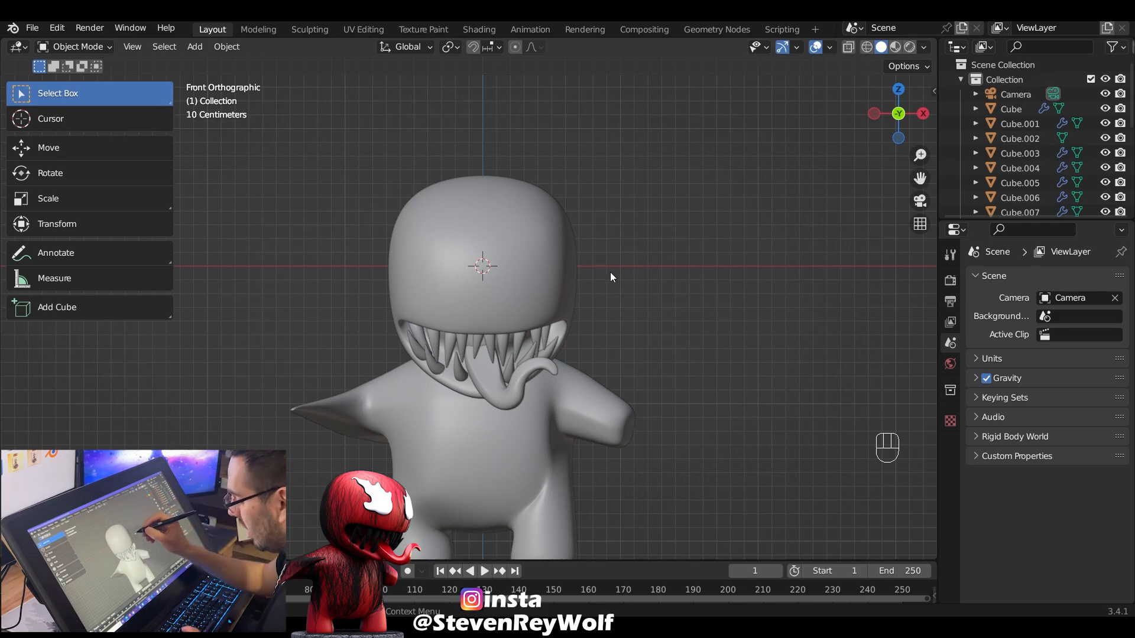
{"action": "key", "text": "shift+a"}
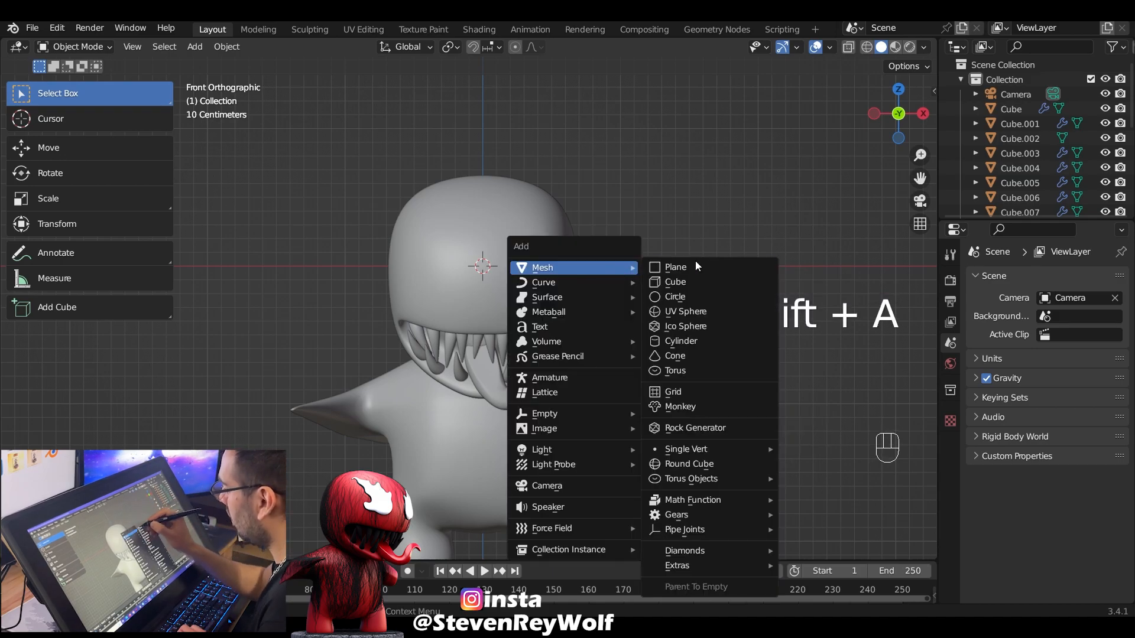
{"action": "left_click", "coordinate": [704, 285]}
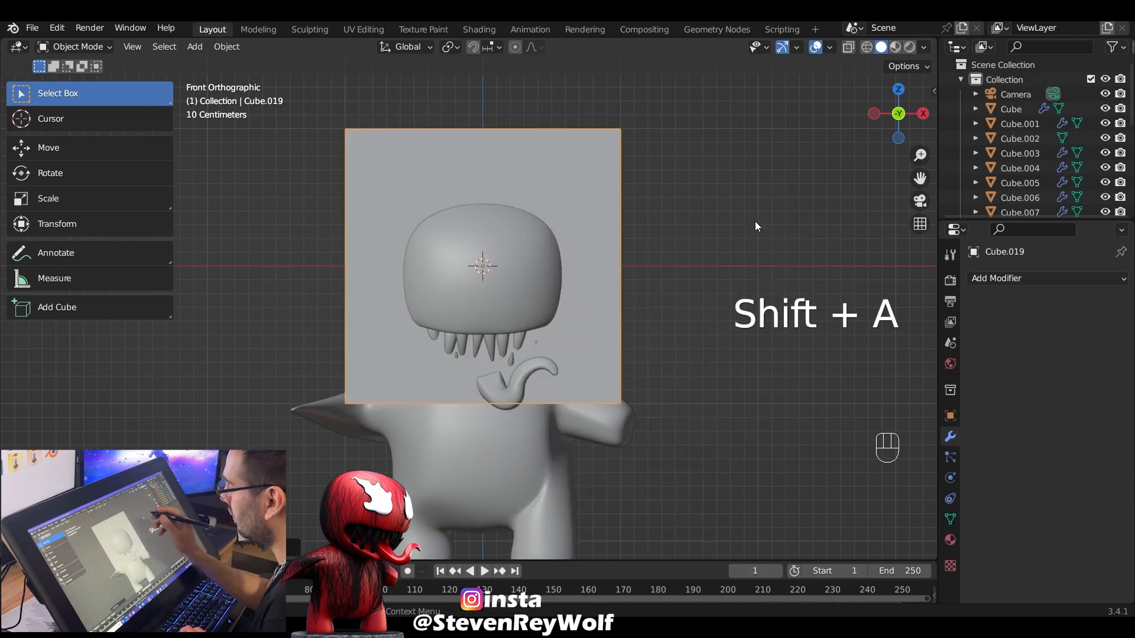
{"action": "key", "text": "ctrl"}
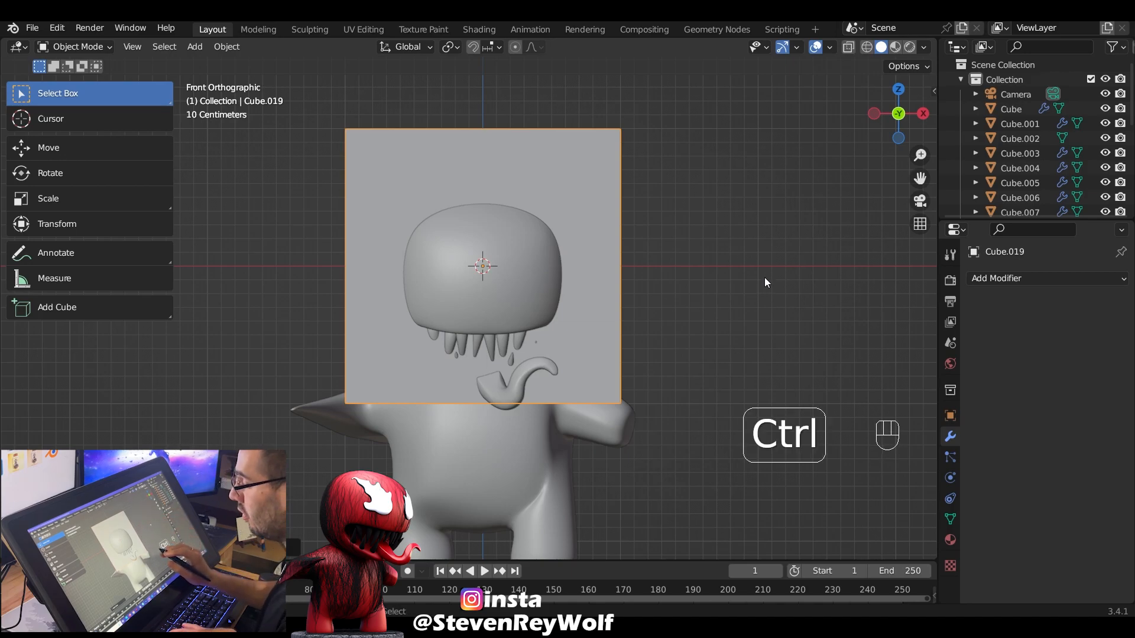
{"action": "key", "text": "ctrl+3"}
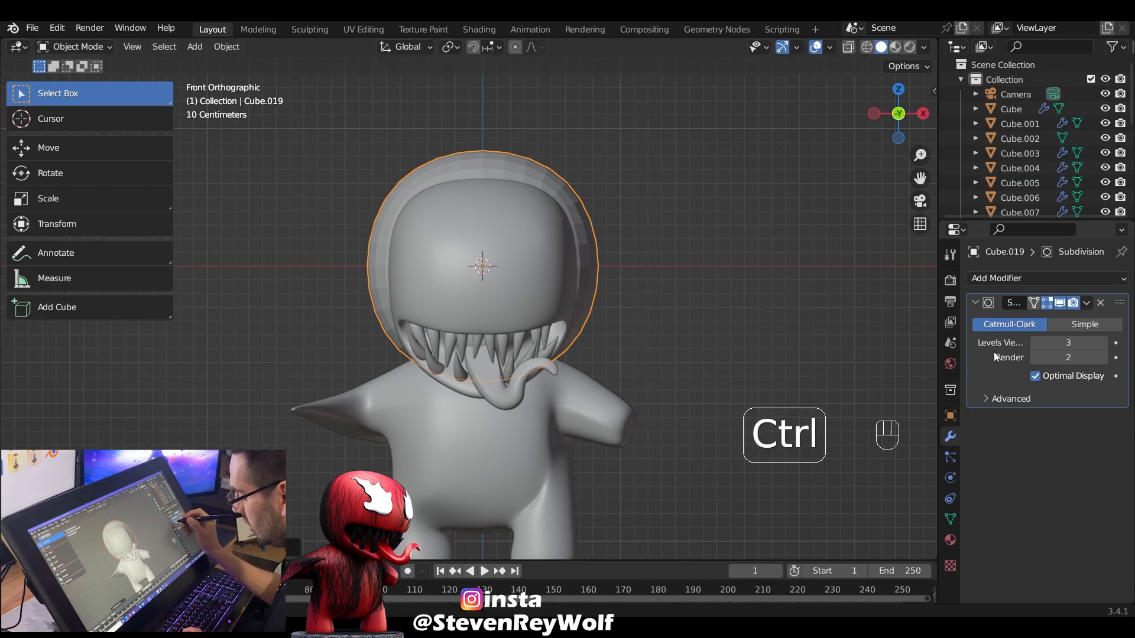
{"action": "key", "text": "ctrl+a"}
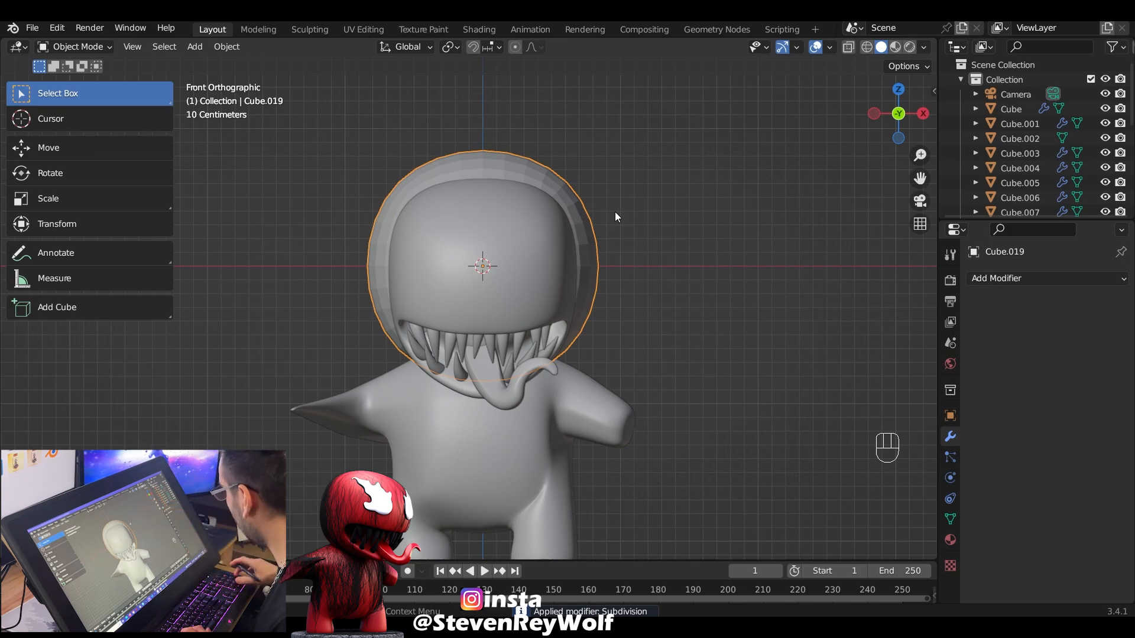
Shrink the rounded cube to about one fifth of its size and place it on the front of the face in side view
{"action": "key", "text": "KP_3"}
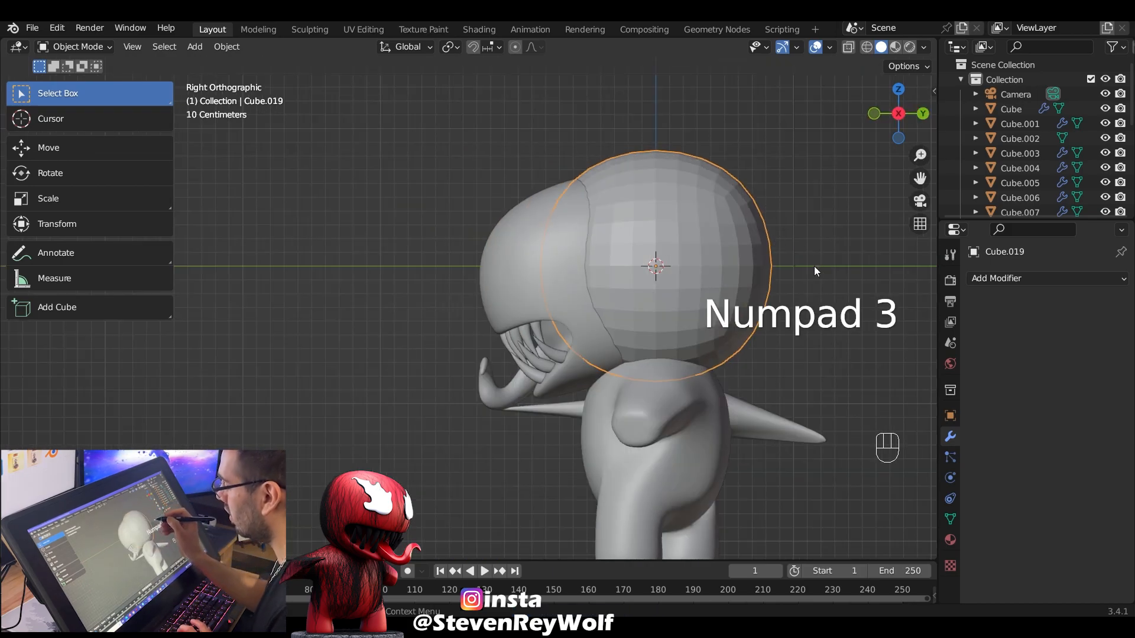
{"action": "key", "text": "g"}
{"action": "left_click", "coordinate": [532, 294]}
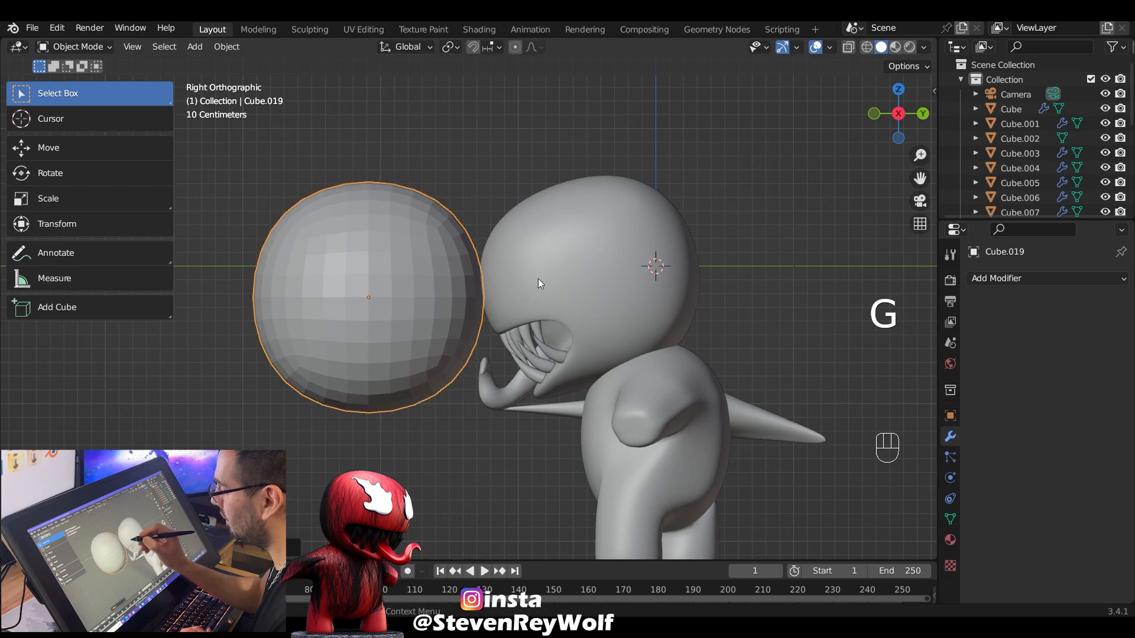
{"action": "key", "text": "s"}
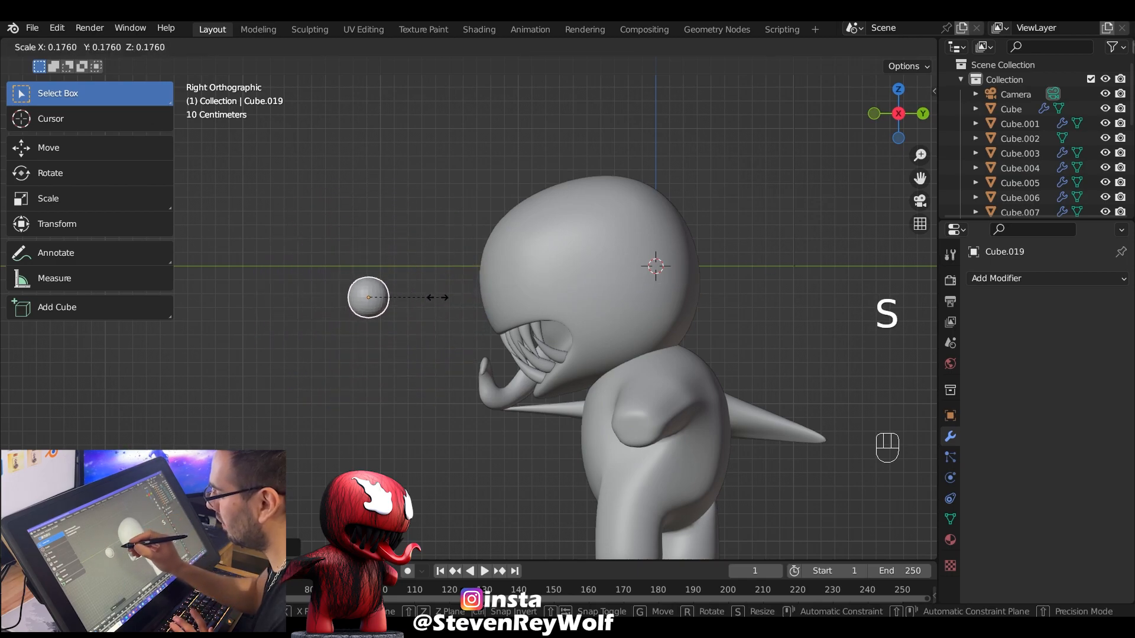
{"action": "left_click", "coordinate": [443, 303]}
{"action": "key", "text": "g"}
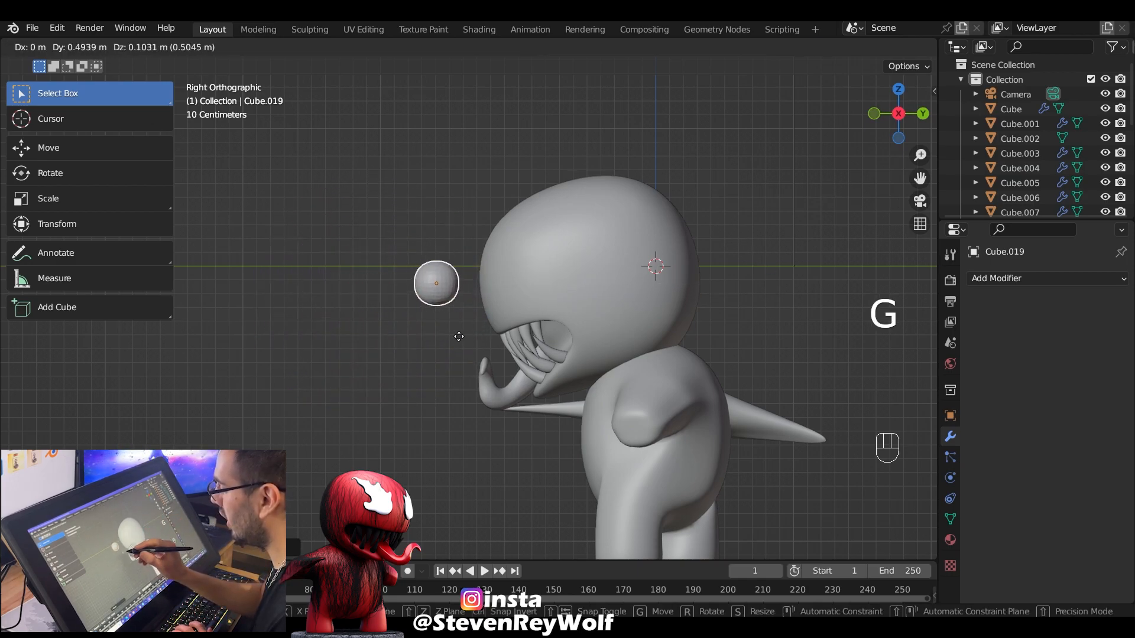
{"action": "left_click", "coordinate": [504, 339]}
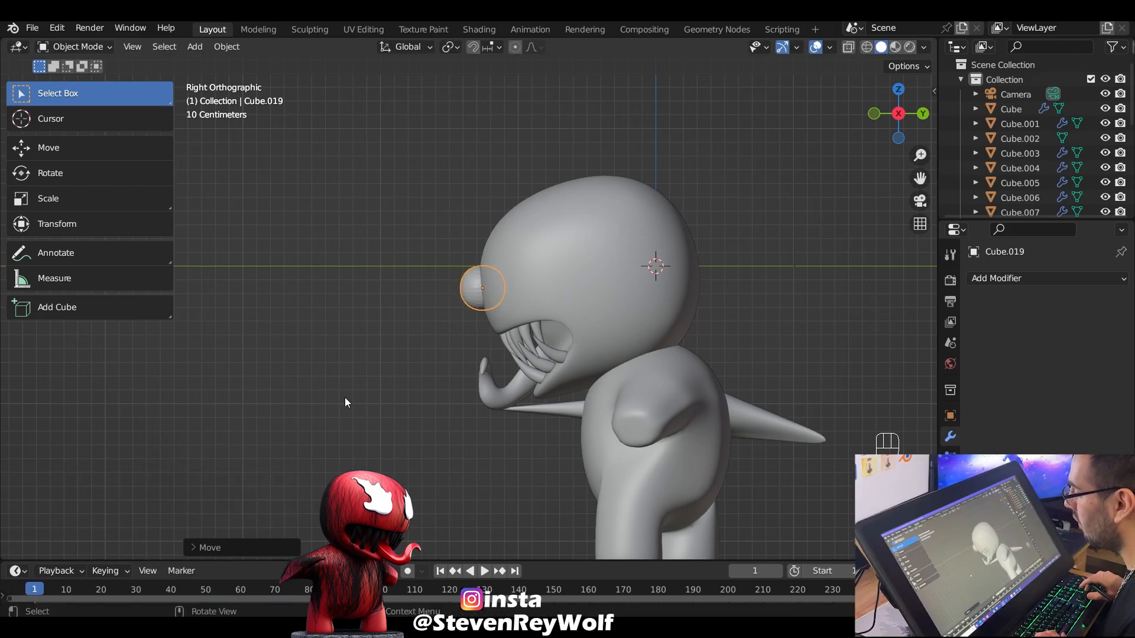
Move the ball about 0.33 m toward the character's left and 0.1 m up in front view, and enlarge it about 1.2 times
{"action": "key", "text": "KP_1"}
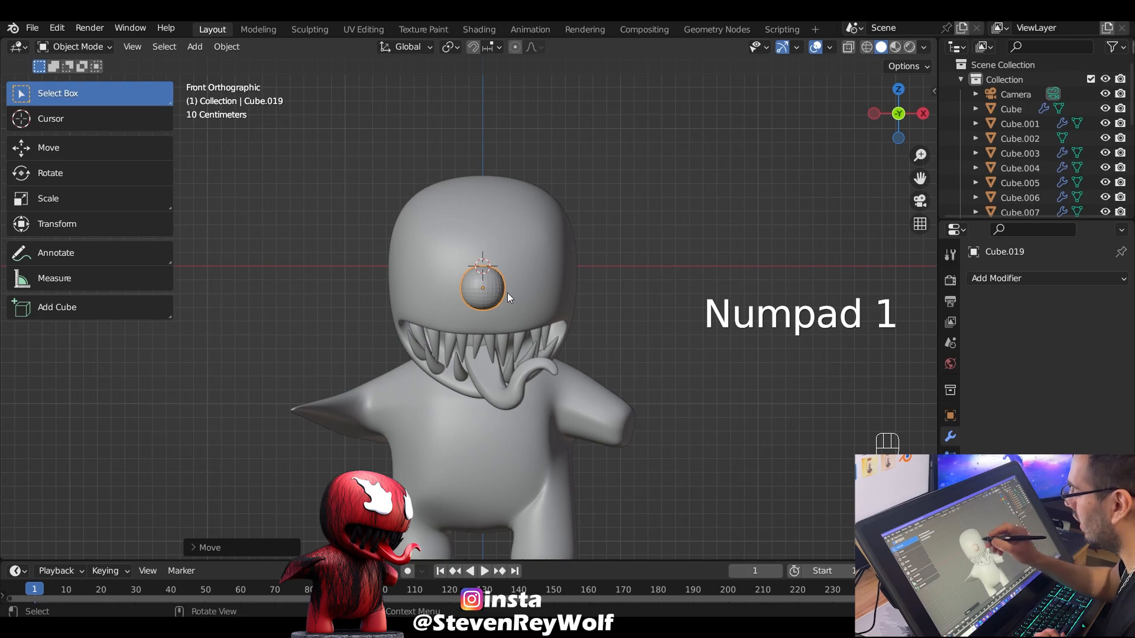
{"action": "key", "text": "g"}
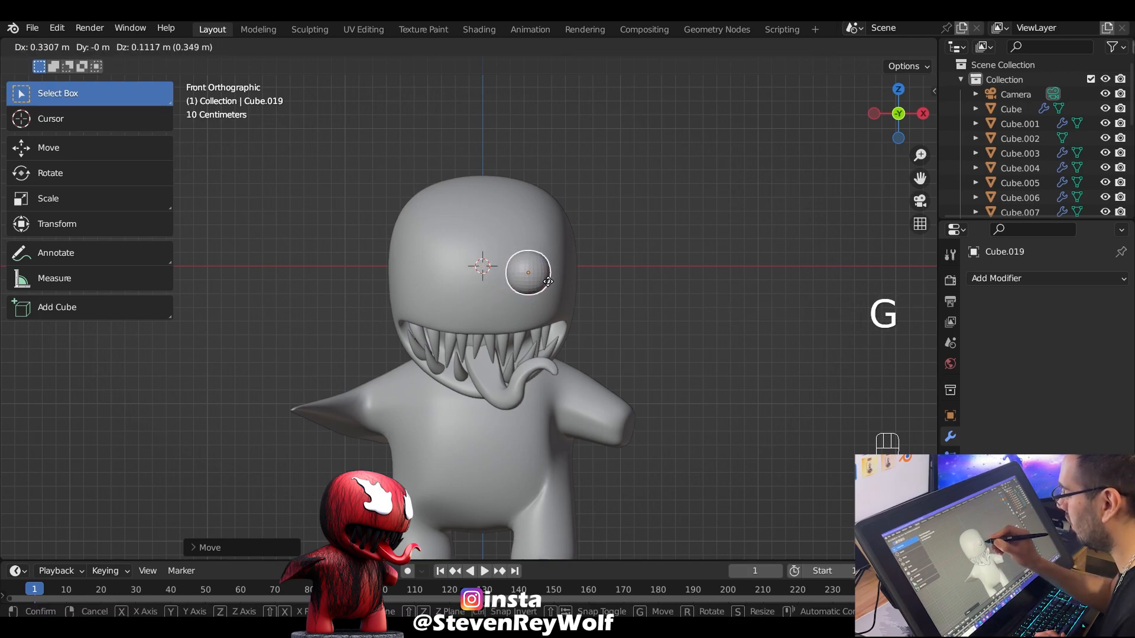
{"action": "left_click", "coordinate": [548, 282]}
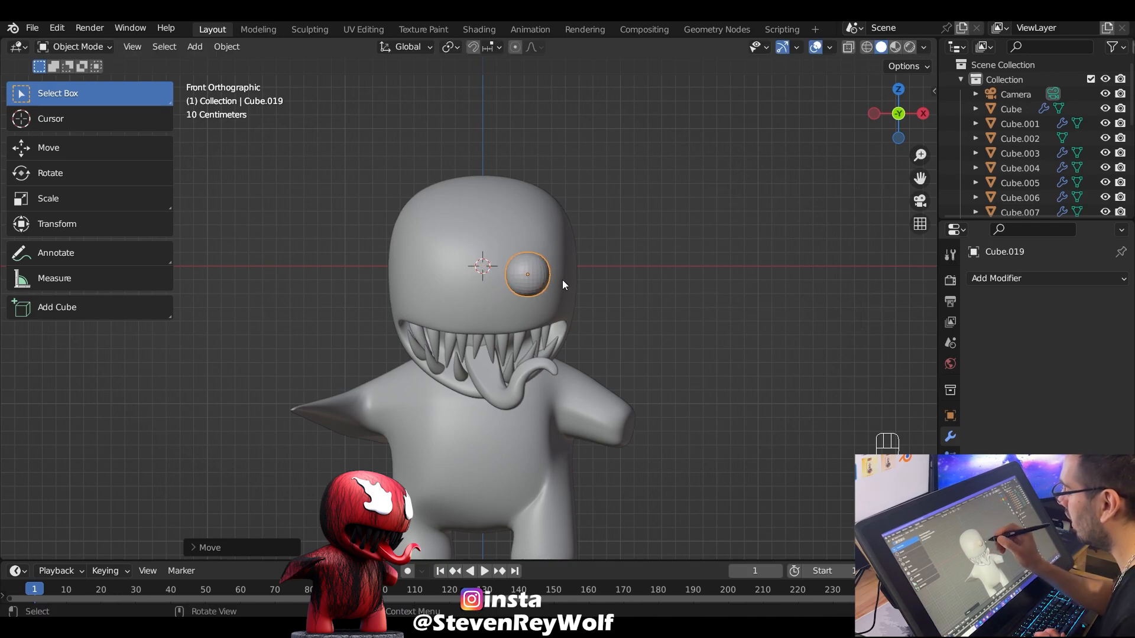
{"action": "middle_click_drag", "start_coordinate": [566, 291], "coordinate": [578, 255], "text": "ctrl"}
{"action": "key", "text": "s"}
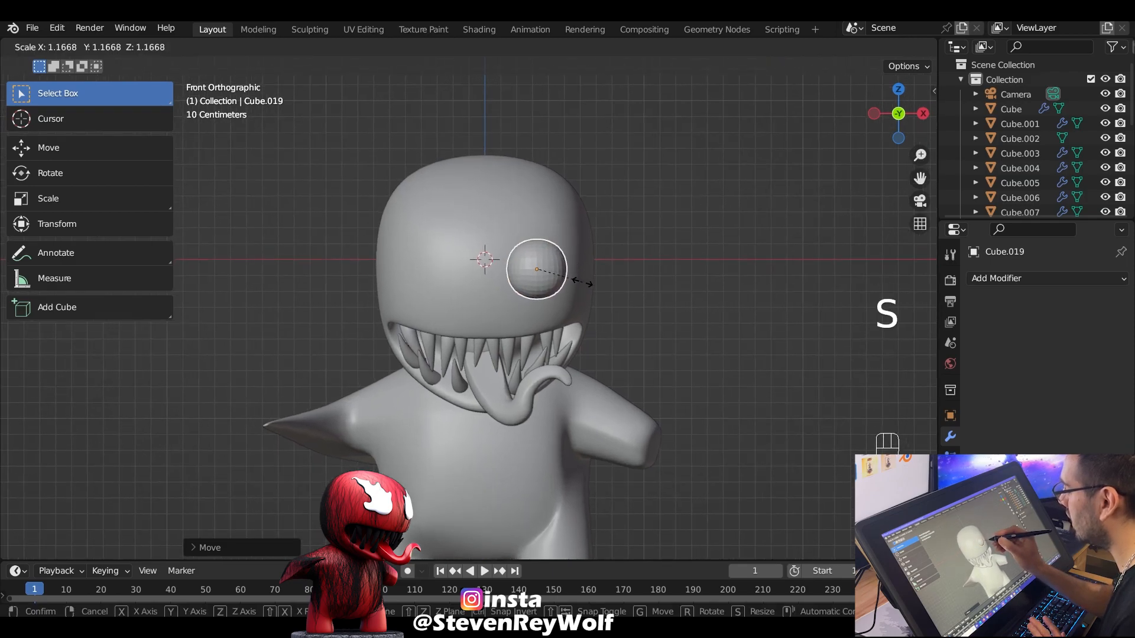
{"action": "left_click", "coordinate": [588, 282]}
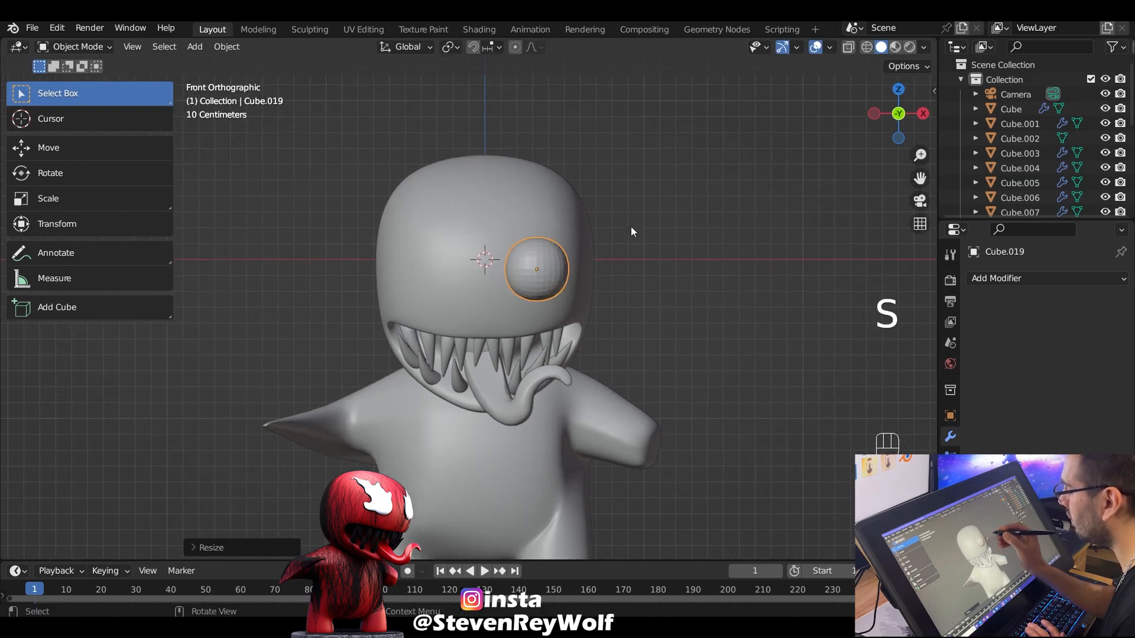
Switch the ball on the face to Sculpt Mode and remesh it with a voxel size of 0.05 m
{"action": "left_click", "coordinate": [89, 49]}
{"action": "left_click", "coordinate": [102, 96]}
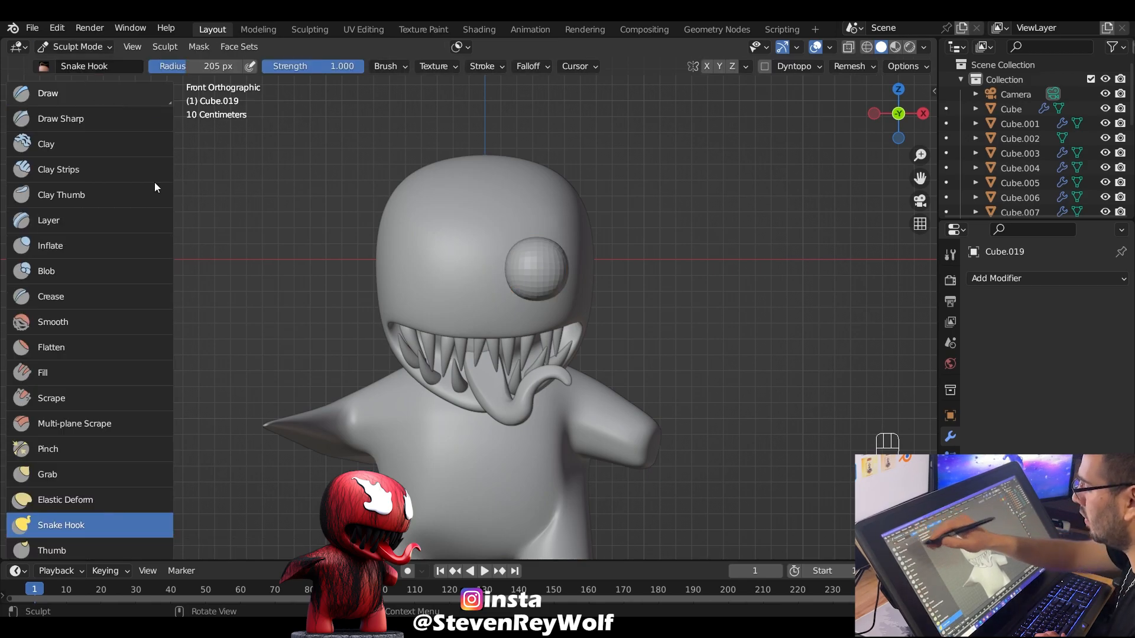
{"action": "left_click", "coordinate": [872, 65]}
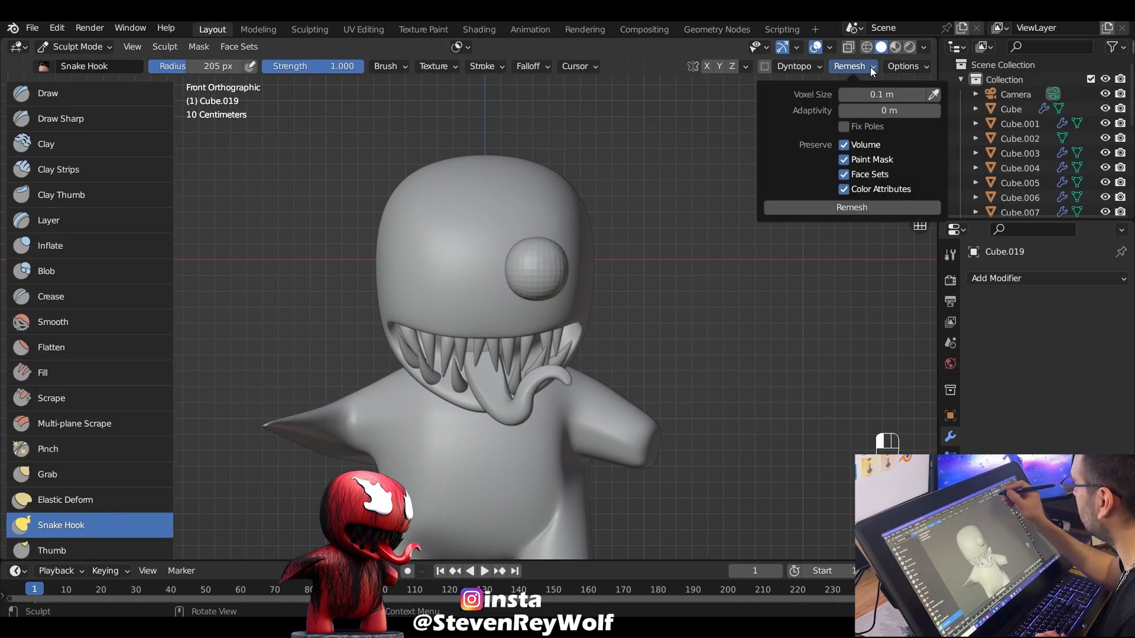
{"action": "left_click", "coordinate": [896, 95]}
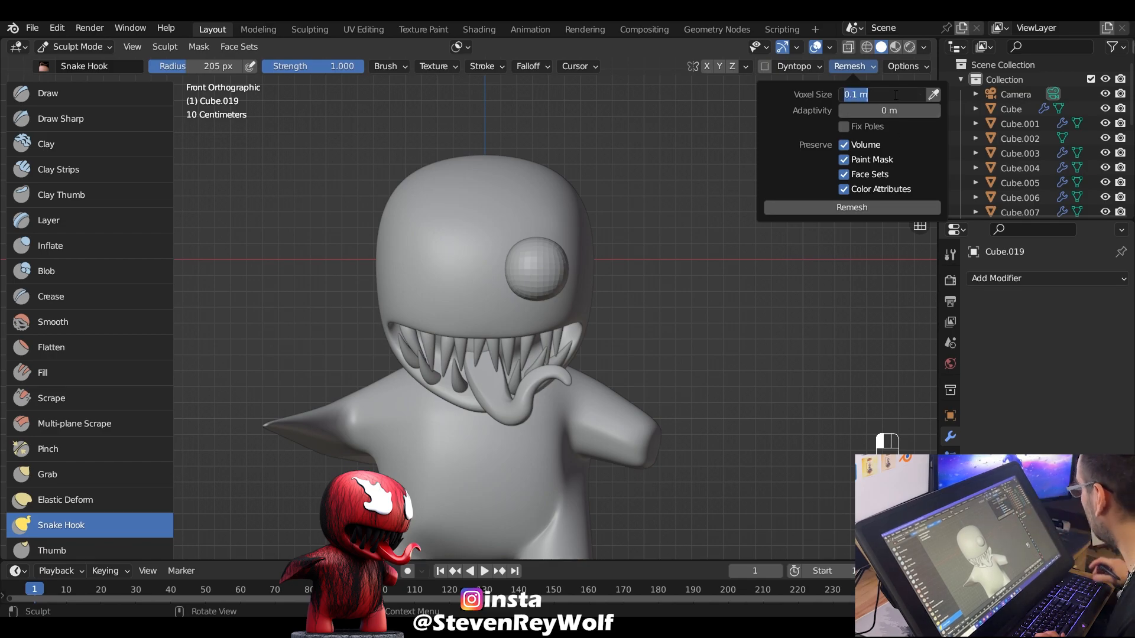
{"action": "key", "text": "Return"}
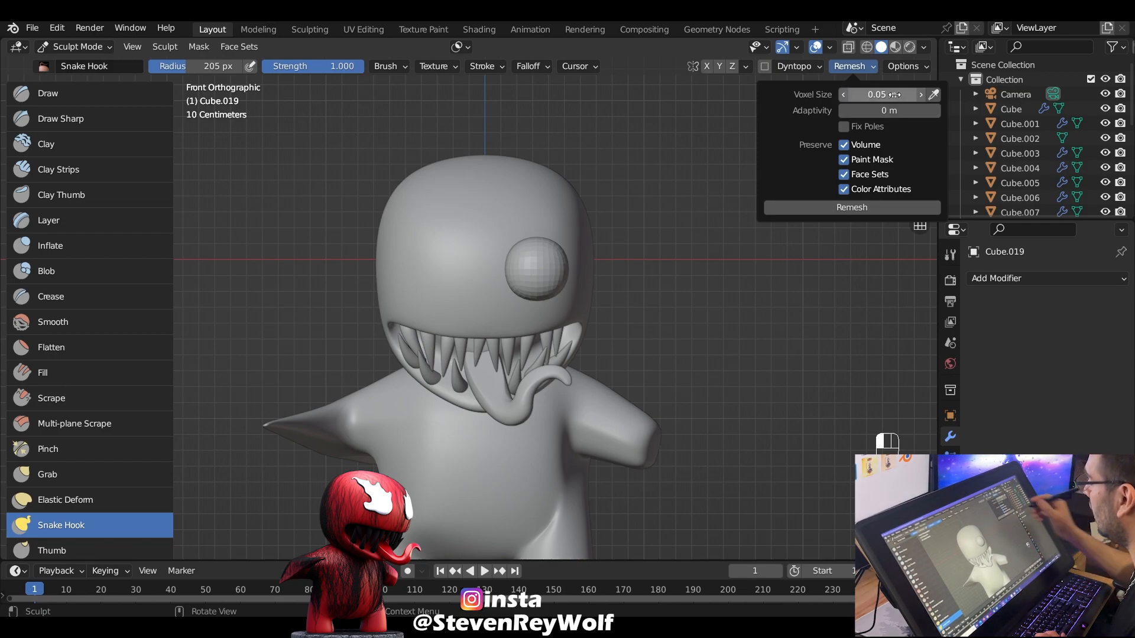
{"action": "left_click", "coordinate": [867, 210]}
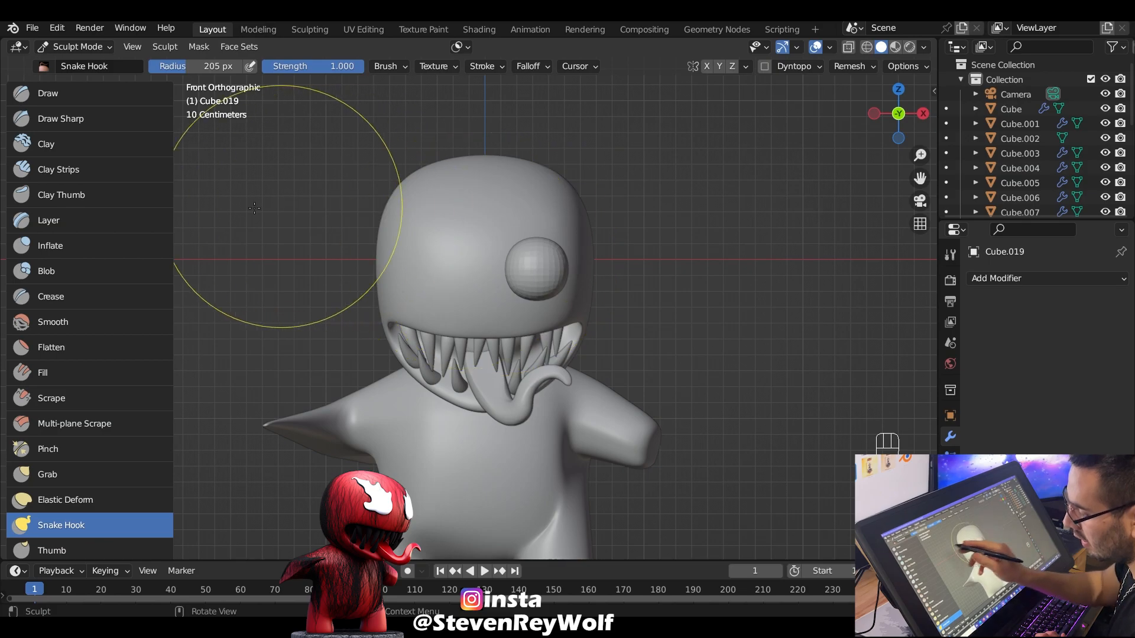
Stretch and flatten the ball against the front of the head with the Grab brush at a radius of about 132 px
{"action": "left_click", "coordinate": [130, 474]}
{"action": "middle_click_drag", "start_coordinate": [565, 233], "coordinate": [520, 280]}
{"action": "key", "text": "f"}
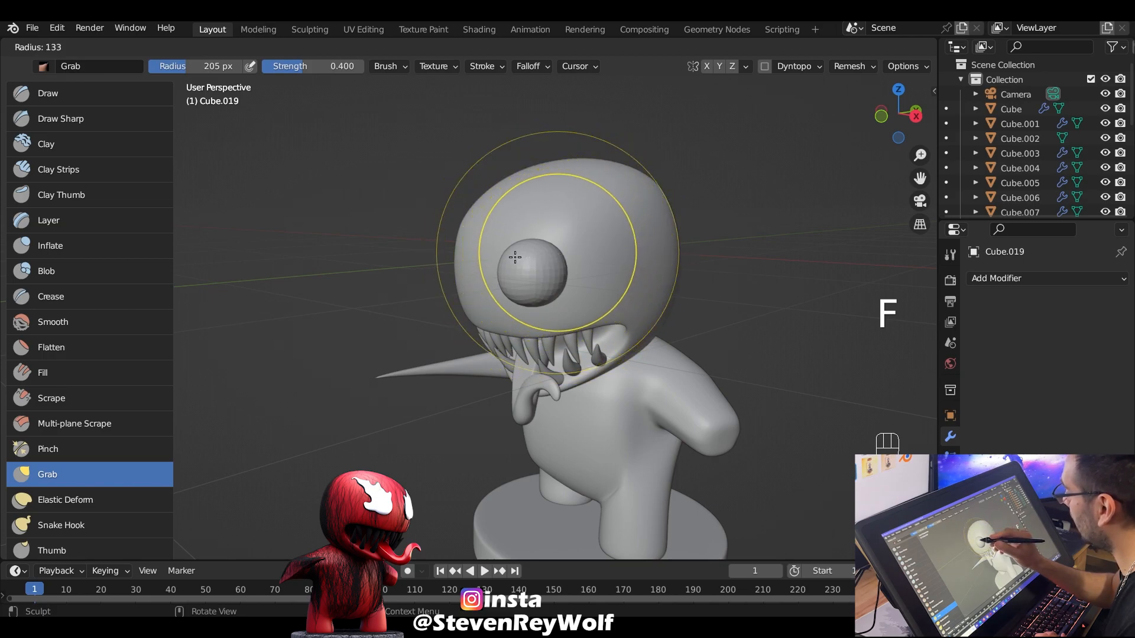
{"action": "left_click", "coordinate": [518, 258]}
{"action": "mouse_move", "coordinate": [555, 202]}
{"action": "middle_mouse_down"}
{"action": "mouse_move", "coordinate": [537, 215]}
{"action": "mouse_move", "coordinate": [548, 118]}
{"action": "mouse_move", "coordinate": [509, 280]}
{"action": "mouse_move", "coordinate": [561, 183]}
{"action": "middle_mouse_up"}
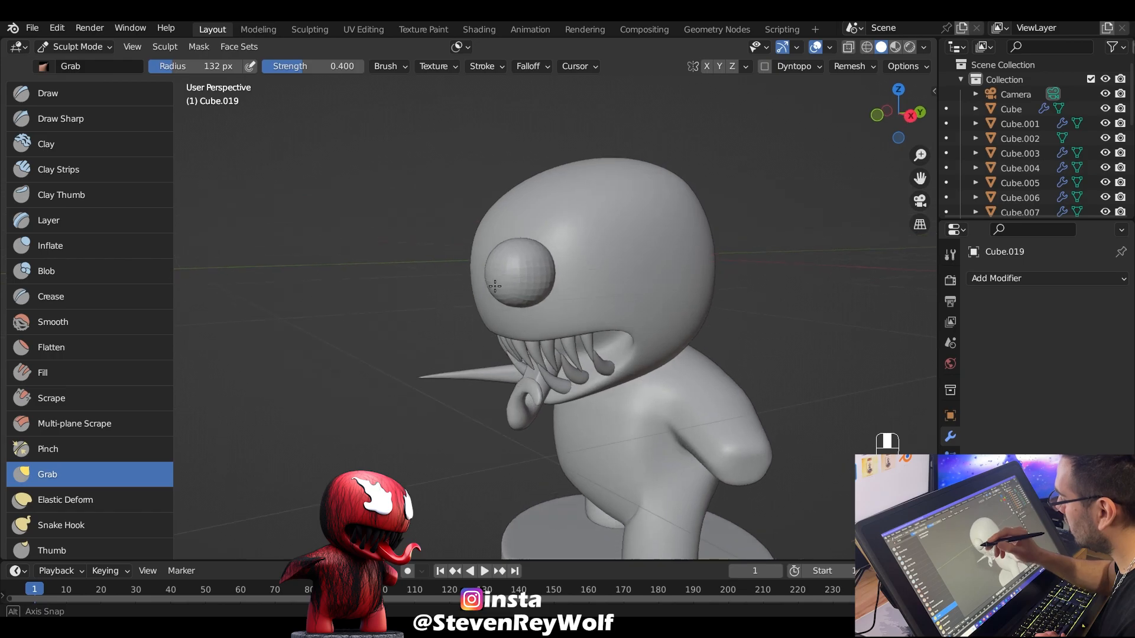
{"action": "mouse_move", "coordinate": [536, 251]}
{"action": "middle_mouse_down"}
{"action": "mouse_move", "coordinate": [586, 251]}
{"action": "mouse_move", "coordinate": [547, 263]}
{"action": "middle_mouse_up"}
{"action": "left_click_drag", "start_coordinate": [635, 165], "coordinate": [641, 157]}
{"action": "middle_click_drag", "start_coordinate": [628, 186], "coordinate": [560, 201]}
{"action": "key", "text": "ctrl+z"}
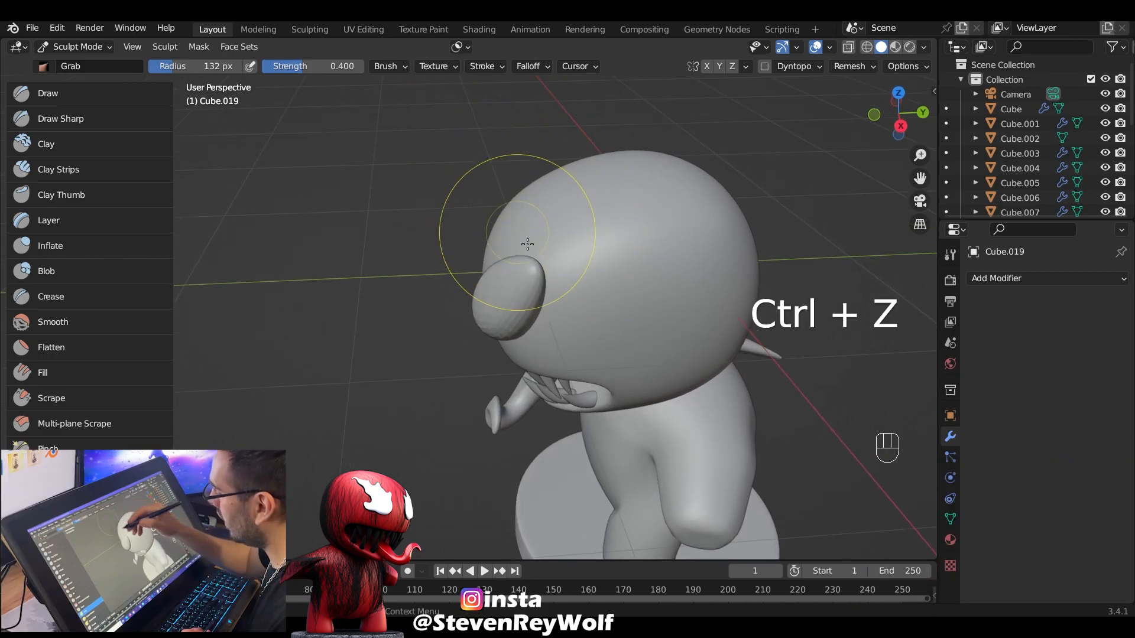
{"action": "middle_click_drag", "start_coordinate": [523, 240], "coordinate": [502, 164]}
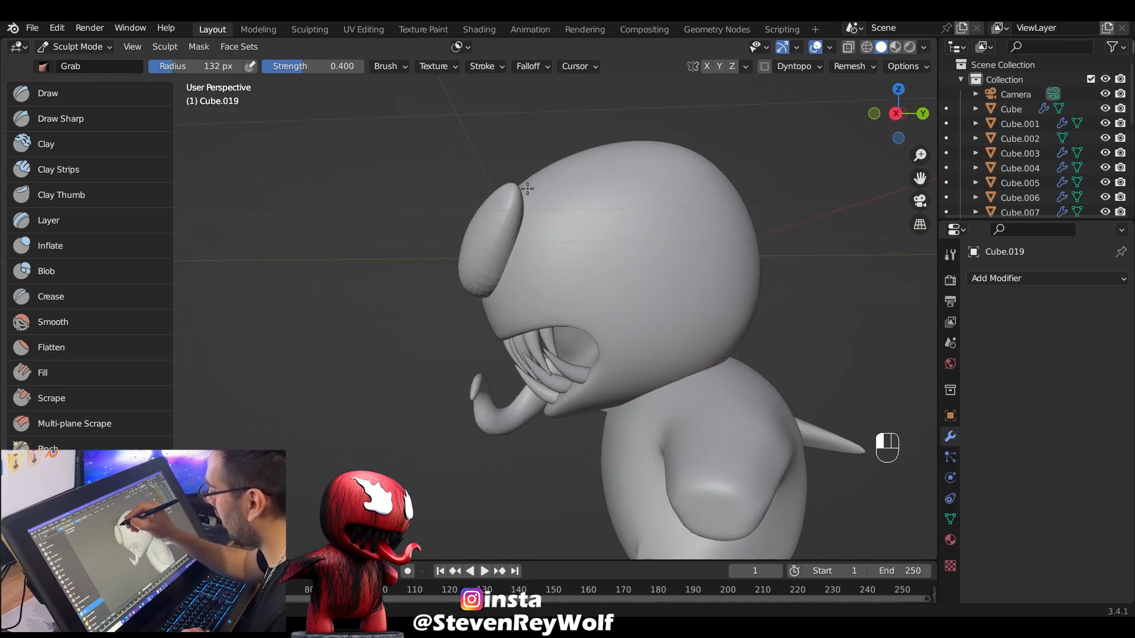
{"action": "mouse_move", "coordinate": [589, 179]}
{"action": "middle_mouse_down"}
{"action": "mouse_move", "coordinate": [548, 224]}
{"action": "mouse_move", "coordinate": [582, 220]}
{"action": "mouse_move", "coordinate": [566, 242]}
{"action": "mouse_move", "coordinate": [562, 233]}
{"action": "mouse_move", "coordinate": [570, 261]}
{"action": "mouse_move", "coordinate": [542, 199]}
{"action": "mouse_move", "coordinate": [563, 179]}
{"action": "middle_mouse_up"}
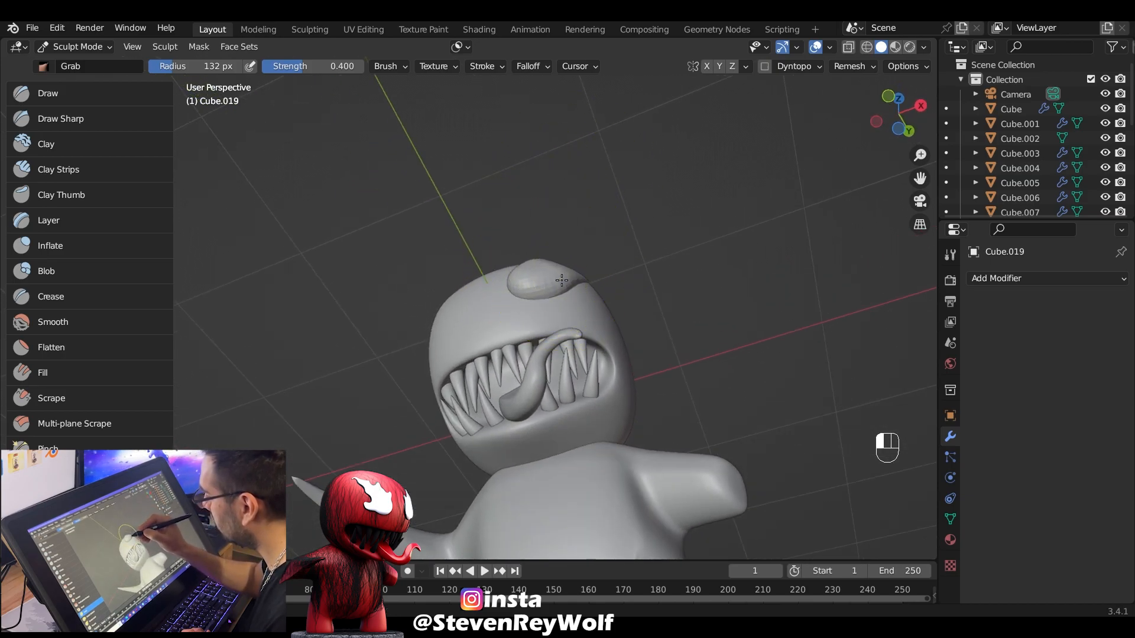
Shape the eye into a slanted teardrop following the head's curve, using the Grab brush at 97 px and 146 px
{"action": "mouse_move", "coordinate": [566, 239]}
{"action": "middle_mouse_down"}
{"action": "mouse_move", "coordinate": [522, 246]}
{"action": "mouse_move", "coordinate": [567, 233]}
{"action": "mouse_move", "coordinate": [582, 201]}
{"action": "mouse_move", "coordinate": [609, 212]}
{"action": "mouse_move", "coordinate": [664, 202]}
{"action": "mouse_move", "coordinate": [702, 218]}
{"action": "mouse_move", "coordinate": [564, 159]}
{"action": "mouse_move", "coordinate": [597, 213]}
{"action": "mouse_move", "coordinate": [579, 194]}
{"action": "middle_mouse_up"}
{"action": "key", "text": "f"}
{"action": "left_click", "coordinate": [591, 213]}
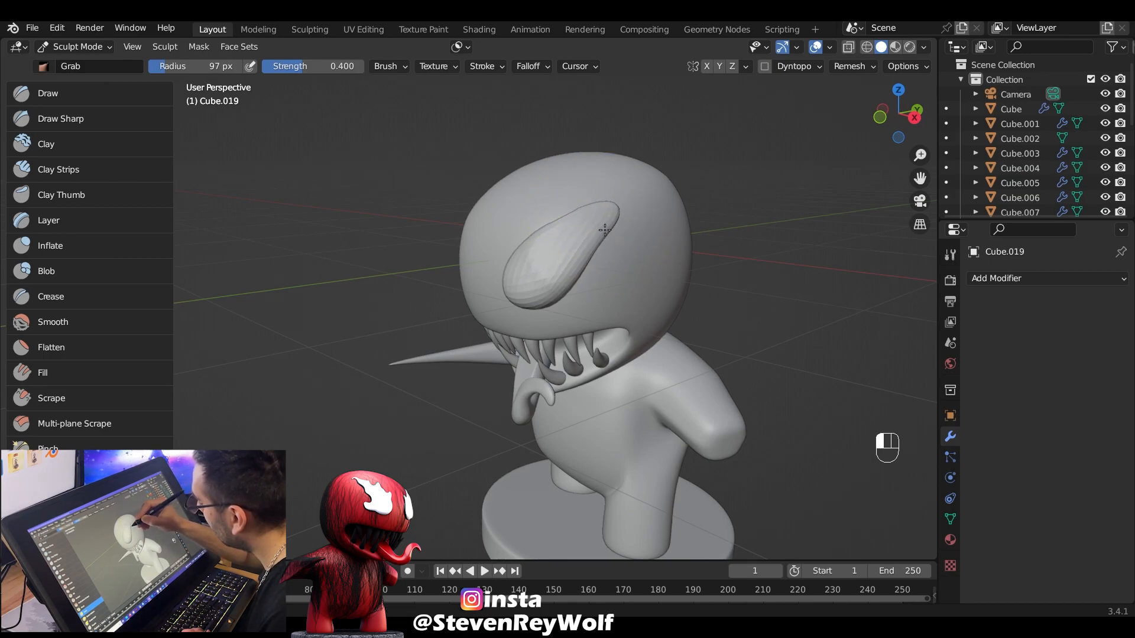
{"action": "mouse_move", "coordinate": [602, 162]}
{"action": "middle_mouse_down"}
{"action": "mouse_move", "coordinate": [592, 218]}
{"action": "mouse_move", "coordinate": [644, 208]}
{"action": "mouse_move", "coordinate": [562, 246]}
{"action": "mouse_move", "coordinate": [551, 216]}
{"action": "mouse_move", "coordinate": [568, 171]}
{"action": "middle_mouse_up"}
{"action": "key", "text": "f"}
{"action": "left_click", "coordinate": [591, 241]}
{"action": "middle_click_drag", "start_coordinate": [537, 245], "coordinate": [568, 294]}
{"action": "middle_click_drag", "start_coordinate": [549, 147], "coordinate": [671, 329]}
{"action": "mouse_move", "coordinate": [498, 223]}
{"action": "middle_mouse_down"}
{"action": "mouse_move", "coordinate": [540, 130]}
{"action": "mouse_move", "coordinate": [487, 254]}
{"action": "mouse_move", "coordinate": [540, 214]}
{"action": "middle_mouse_up"}
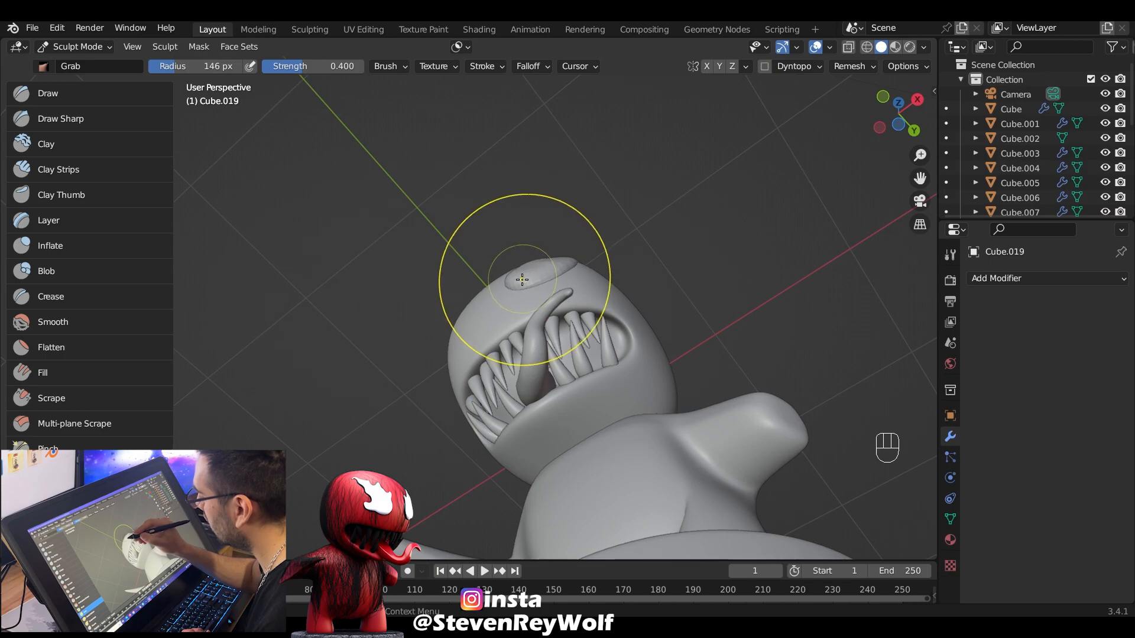
{"action": "middle_click_drag", "start_coordinate": [522, 279], "coordinate": [564, 354]}
Fit the teardrop eye closer to the head and refine its outline, finishing with a Grab radius of 105 px
{"action": "key", "text": "f"}
{"action": "left_click", "coordinate": [542, 357]}
{"action": "mouse_move", "coordinate": [559, 237]}
{"action": "middle_mouse_down"}
{"action": "mouse_move", "coordinate": [572, 246]}
{"action": "mouse_move", "coordinate": [499, 225]}
{"action": "mouse_move", "coordinate": [493, 296]}
{"action": "middle_mouse_up"}
{"action": "left_click_drag", "start_coordinate": [439, 375], "coordinate": [441, 383]}
{"action": "mouse_move", "coordinate": [473, 331]}
{"action": "middle_mouse_down"}
{"action": "mouse_move", "coordinate": [532, 228]}
{"action": "mouse_move", "coordinate": [520, 254]}
{"action": "middle_mouse_up"}
{"action": "key", "text": "f"}
{"action": "left_click", "coordinate": [527, 246]}
{"action": "mouse_move", "coordinate": [527, 331]}
{"action": "middle_mouse_down"}
{"action": "mouse_move", "coordinate": [549, 177]}
{"action": "mouse_move", "coordinate": [540, 154]}
{"action": "middle_mouse_up"}
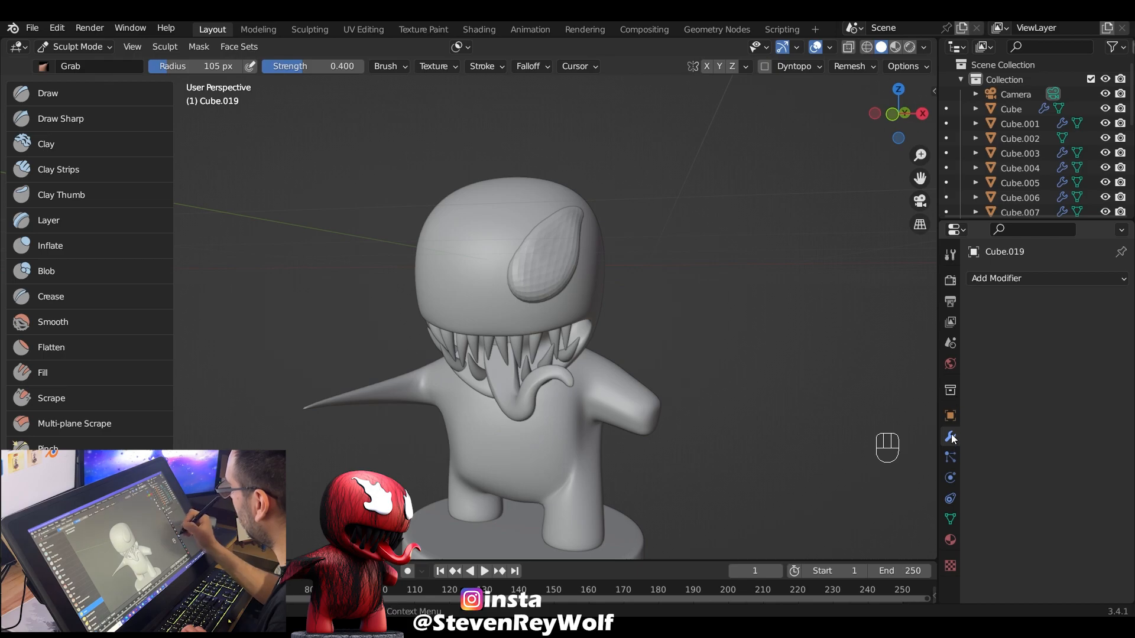
Add a Mirror modifier on X to the eye with Cube as mirror object, and remesh the eye at 0.05 m
{"action": "left_click", "coordinate": [1010, 279]}
{"action": "left_click", "coordinate": [833, 435]}
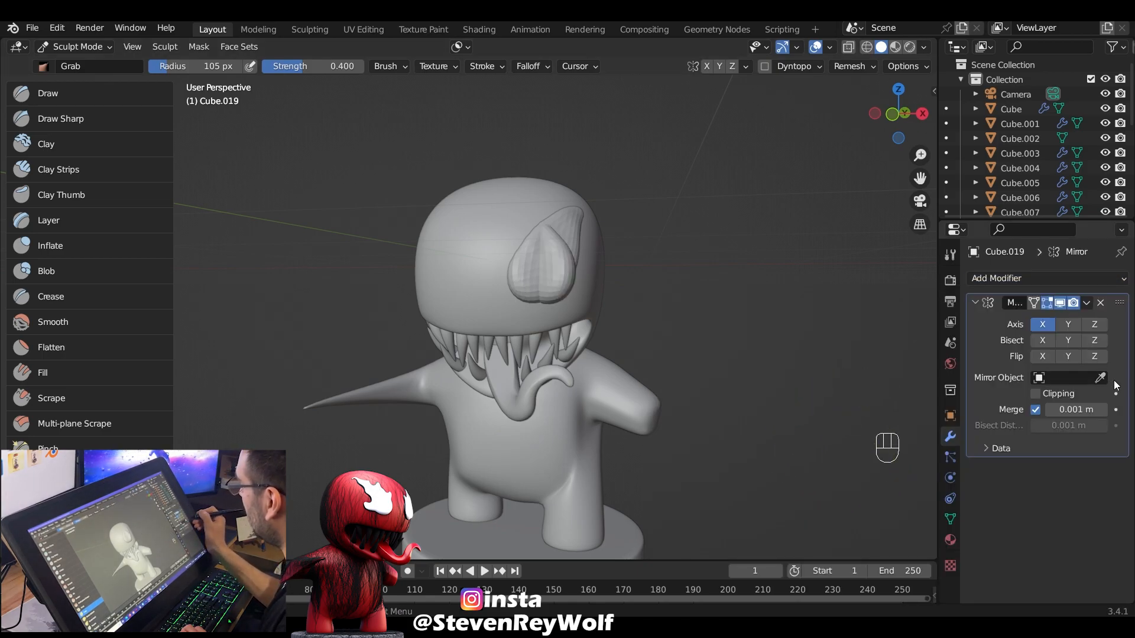
{"action": "left_click", "coordinate": [526, 190]}
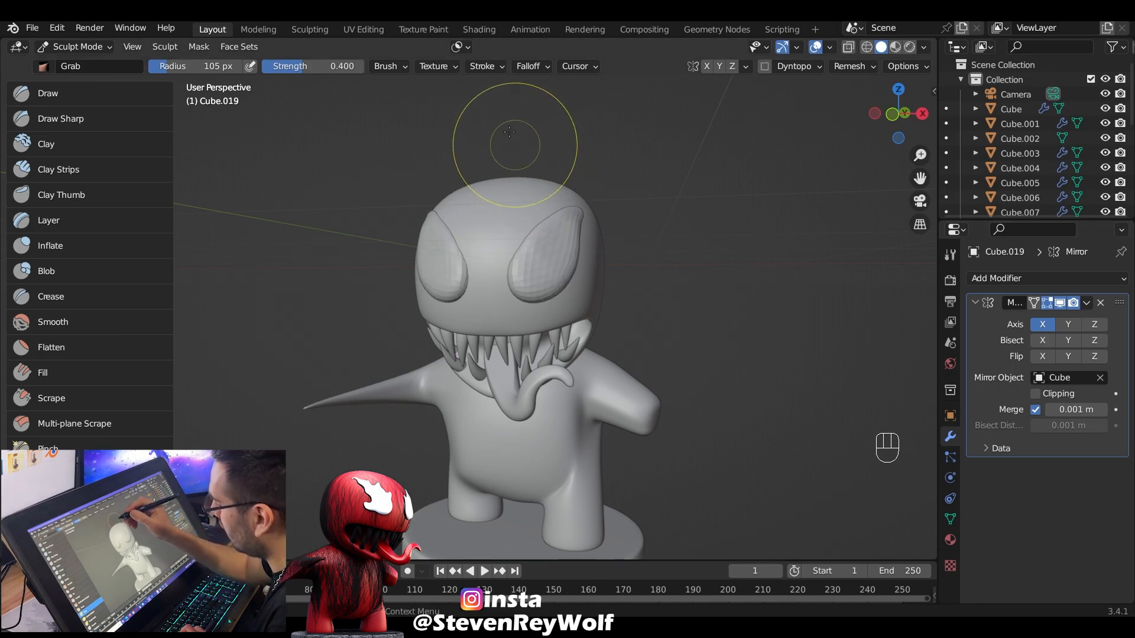
{"action": "mouse_move", "coordinate": [513, 227]}
{"action": "middle_mouse_down"}
{"action": "mouse_move", "coordinate": [542, 316]}
{"action": "mouse_move", "coordinate": [567, 230]}
{"action": "middle_mouse_up"}
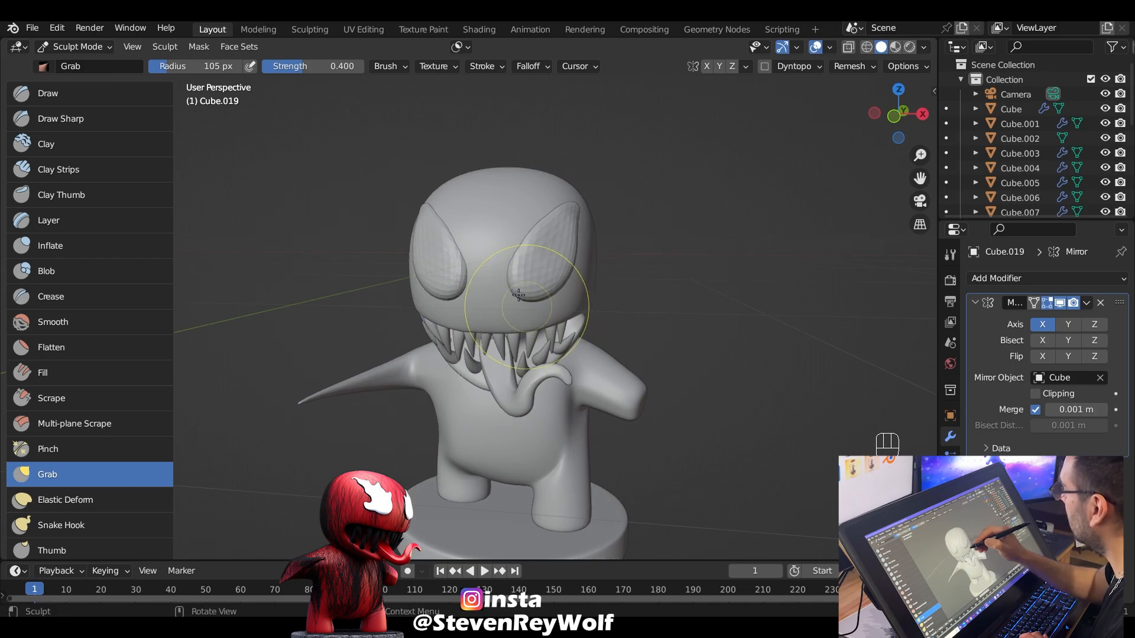
{"action": "left_click", "coordinate": [862, 66]}
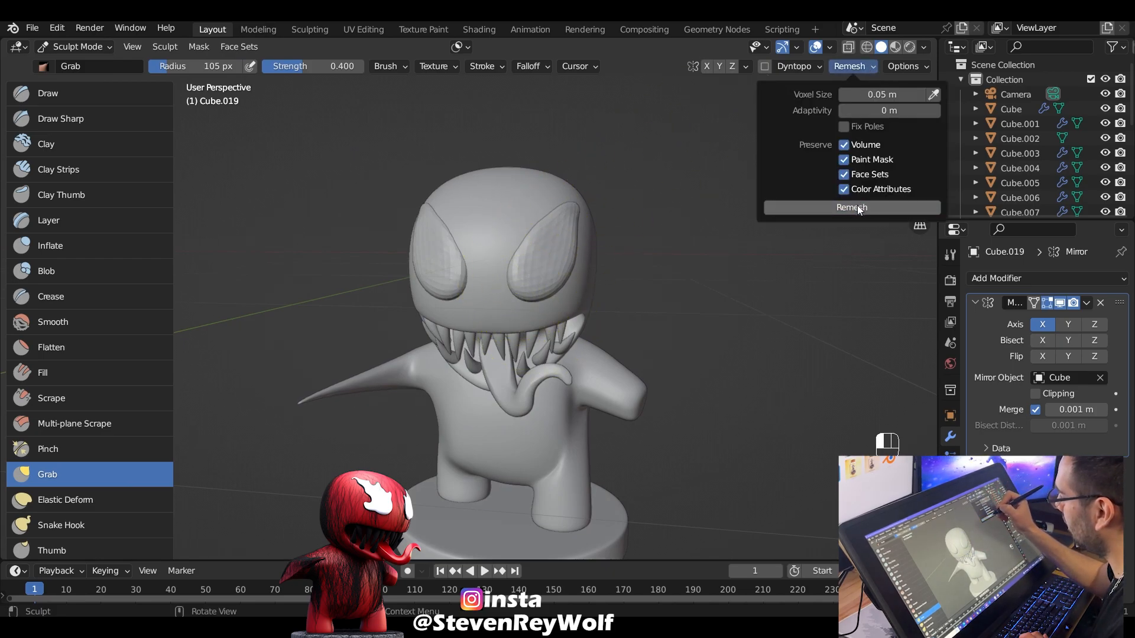
Pull a small spike out of the eye's inner upper edge with the Snake Hook brush at 33 px, undoing unwanted strokes
{"action": "left_click", "coordinate": [119, 523]}
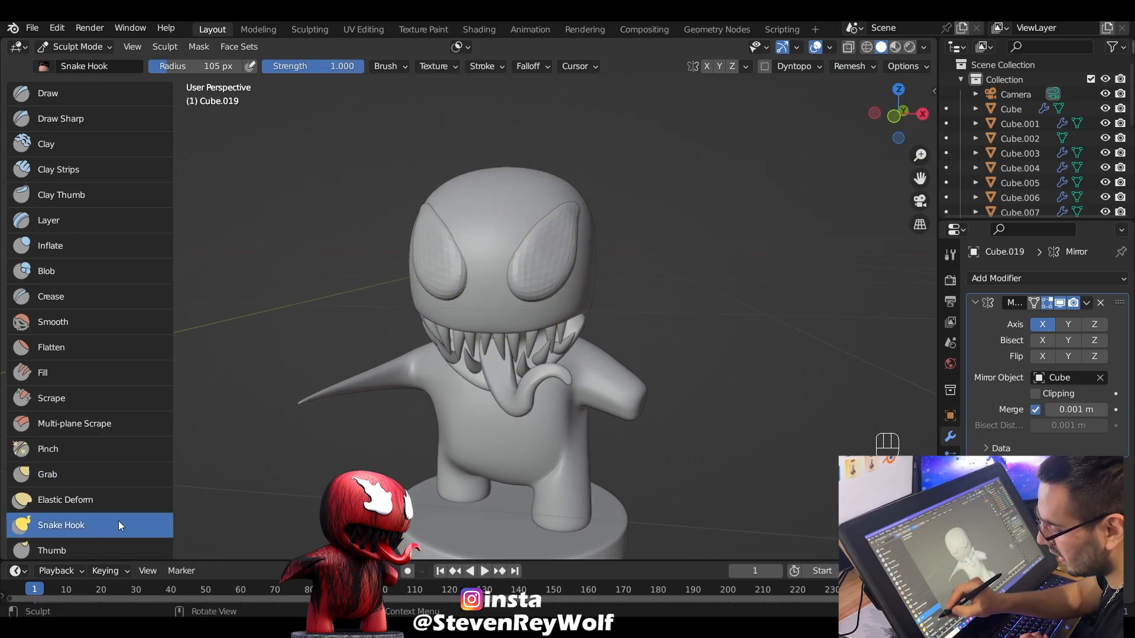
{"action": "mouse_move", "coordinate": [529, 260]}
{"action": "middle_mouse_down"}
{"action": "mouse_move", "coordinate": [520, 229]}
{"action": "mouse_move", "coordinate": [515, 245]}
{"action": "middle_mouse_up"}
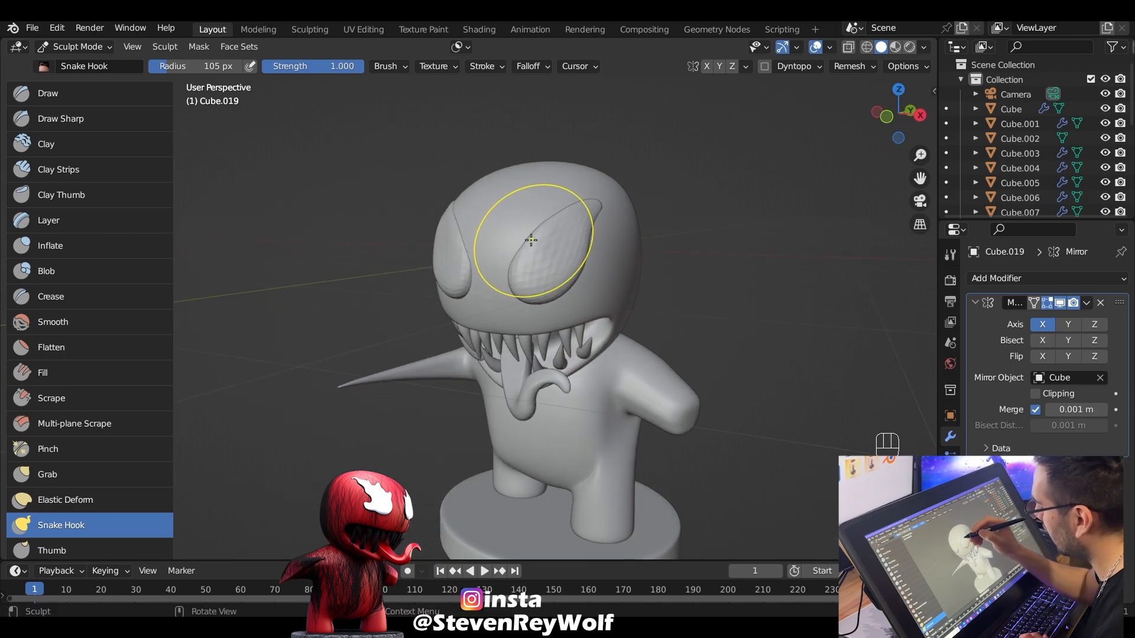
{"action": "key", "text": "f"}
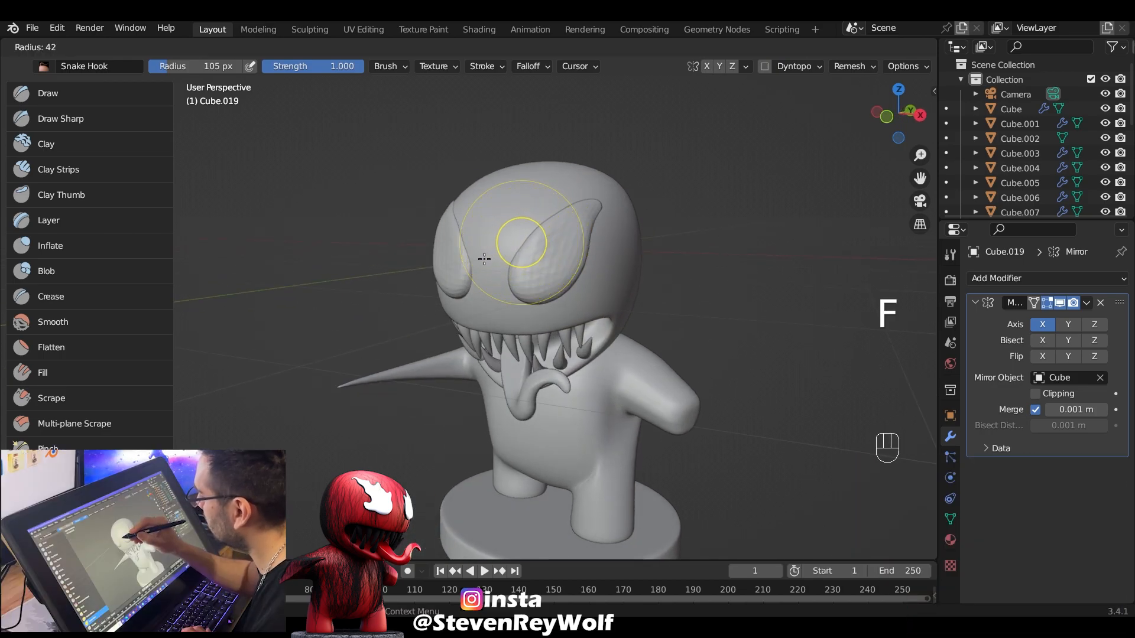
{"action": "left_click", "coordinate": [480, 261]}
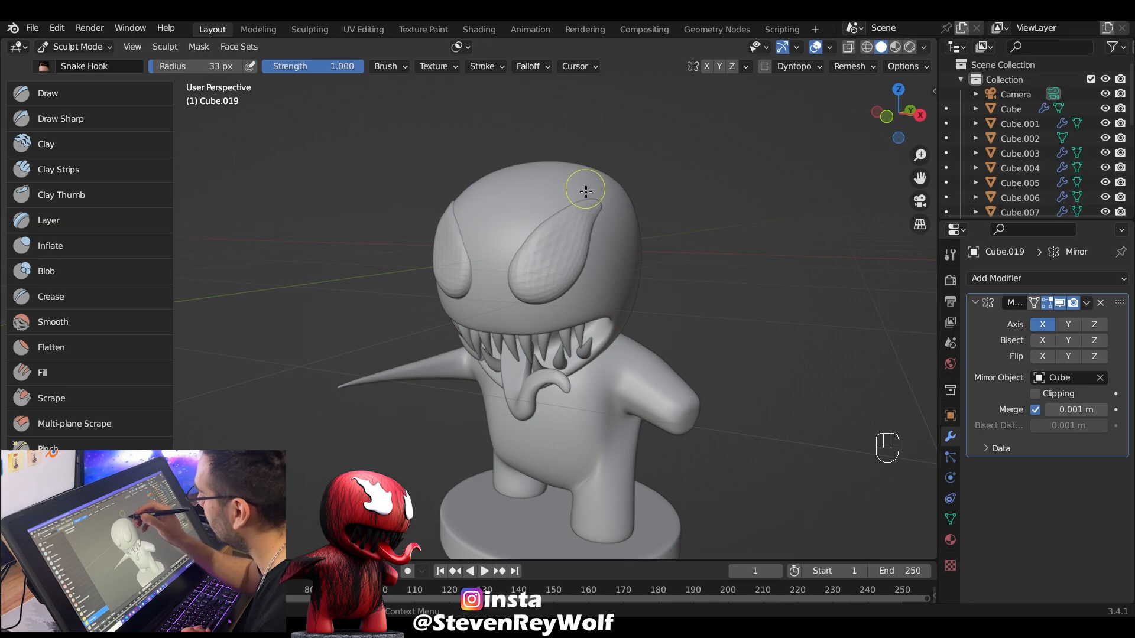
{"action": "mouse_move", "coordinate": [580, 192]}
{"action": "middle_mouse_down"}
{"action": "mouse_move", "coordinate": [550, 189]}
{"action": "mouse_move", "coordinate": [556, 155]}
{"action": "middle_mouse_up"}
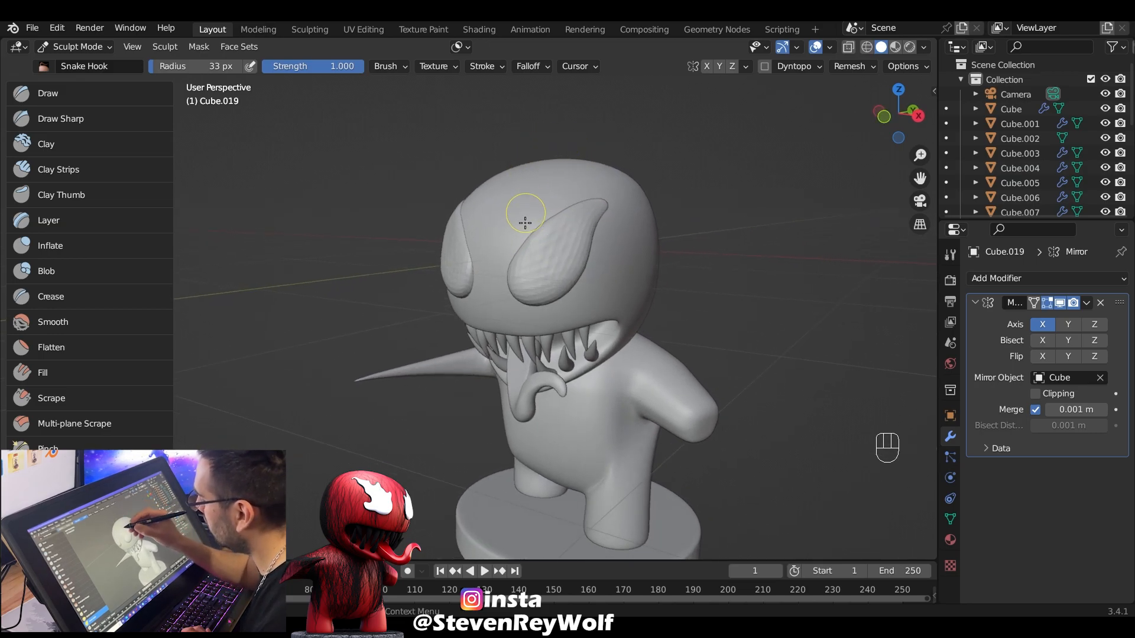
{"action": "left_click_drag", "start_coordinate": [514, 251], "coordinate": [516, 253]}
{"action": "mouse_move", "coordinate": [520, 226]}
{"action": "middle_mouse_down"}
{"action": "mouse_move", "coordinate": [522, 248]}
{"action": "mouse_move", "coordinate": [536, 231]}
{"action": "middle_mouse_up"}
{"action": "key", "text": "ctrl+z"}
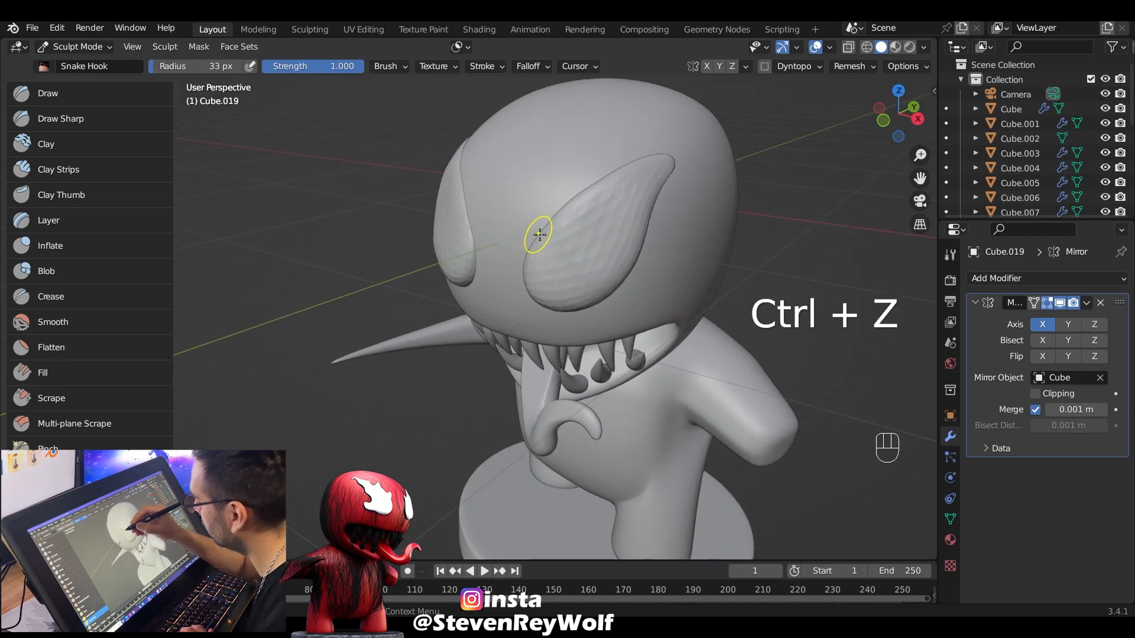
{"action": "mouse_move", "coordinate": [574, 193]}
{"action": "middle_mouse_down"}
{"action": "mouse_move", "coordinate": [628, 159]}
{"action": "mouse_move", "coordinate": [624, 177]}
{"action": "mouse_move", "coordinate": [586, 179]}
{"action": "middle_mouse_up"}
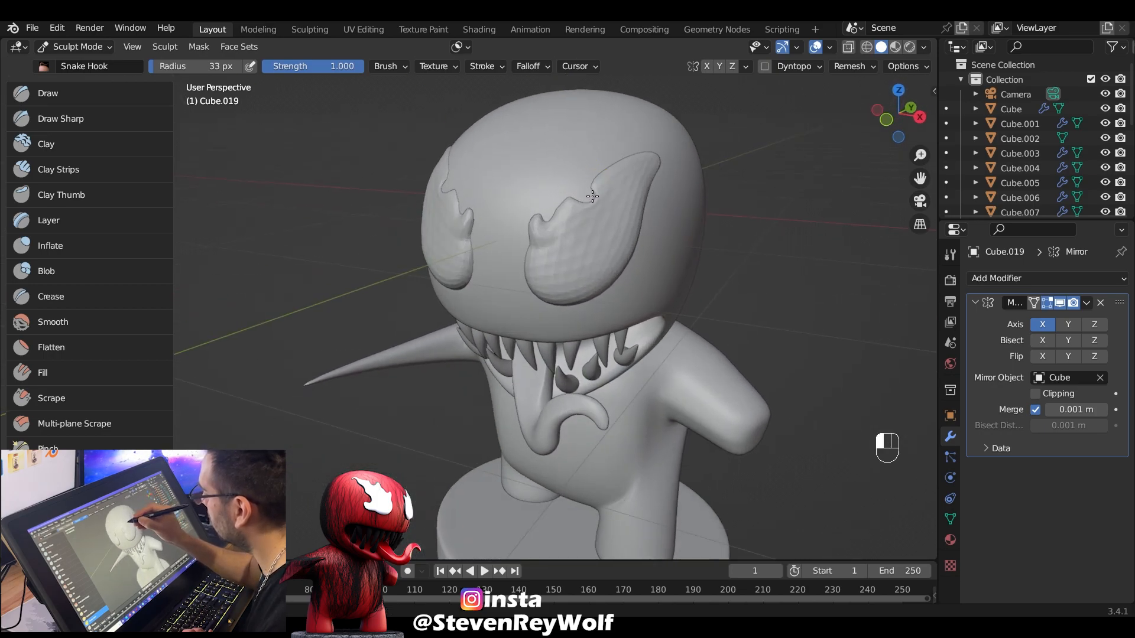
{"action": "key", "text": "ctrl+z"}
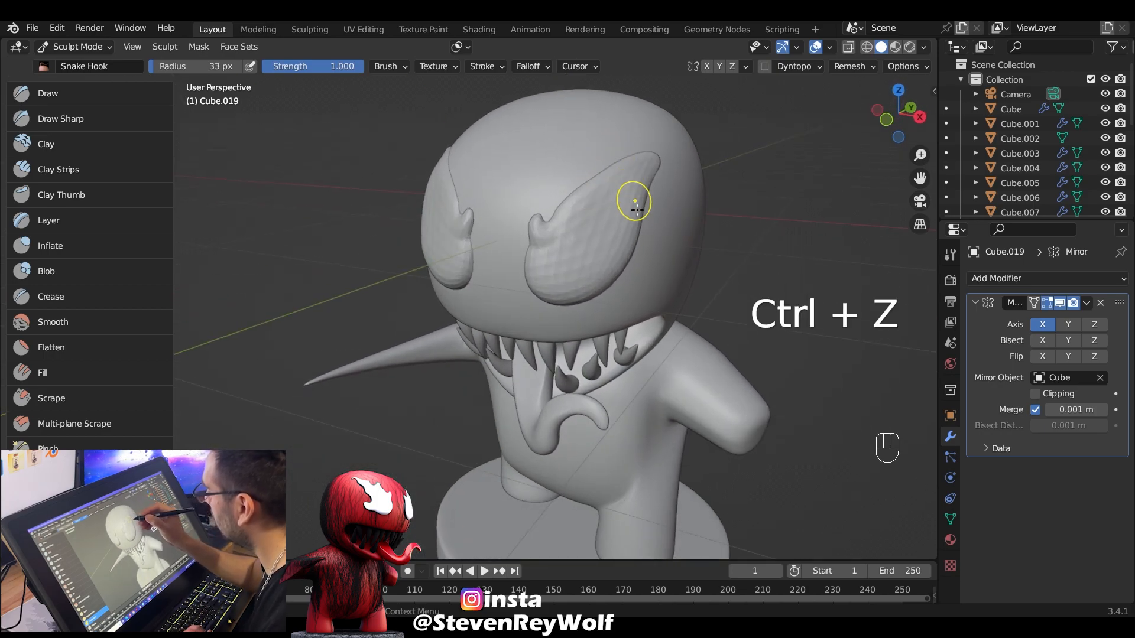
{"action": "key", "text": "ctrl+z"}
Pull a lobe out of the eye's lower outer edge with Snake Hook at 65 px and start reshaping the upper tip
{"action": "key", "text": "f"}
{"action": "left_click", "coordinate": [629, 274]}
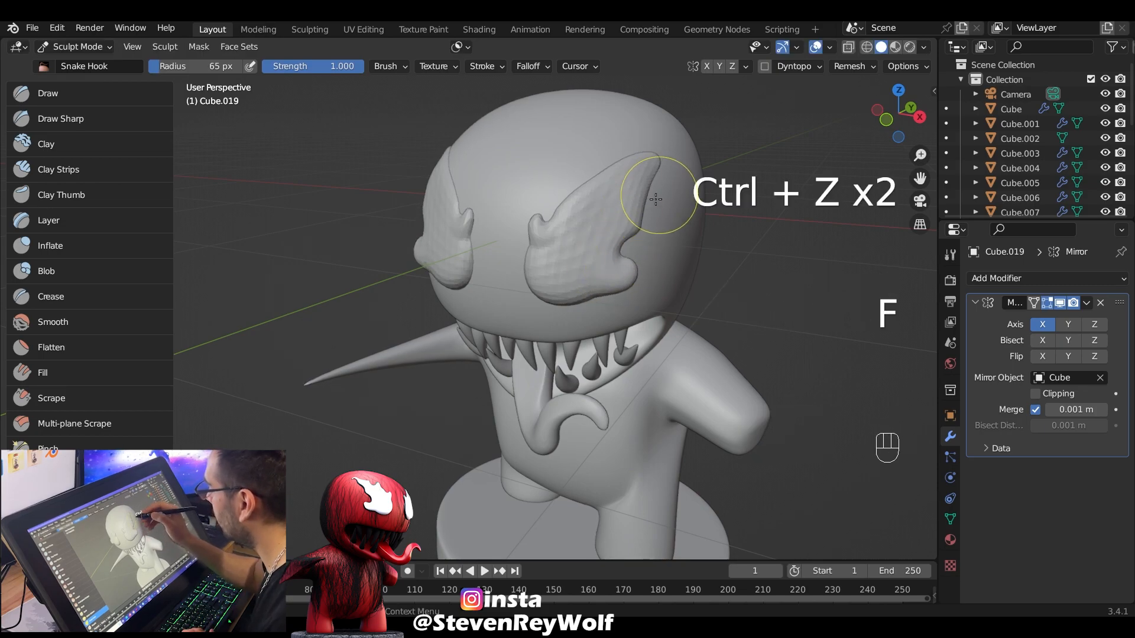
{"action": "middle_click_drag", "start_coordinate": [658, 197], "coordinate": [659, 157]}
{"action": "key", "text": "ctrl+z"}
{"action": "left_click_drag", "start_coordinate": [658, 157], "coordinate": [686, 168]}
{"action": "middle_click_drag", "start_coordinate": [686, 167], "coordinate": [644, 201]}
{"action": "mouse_move", "coordinate": [644, 201]}
{"action": "middle_mouse_down", "text": "ctrl"}
{"action": "mouse_move", "coordinate": [623, 271]}
{"action": "mouse_move", "coordinate": [591, 248]}
{"action": "middle_mouse_up", "text": "ctrl"}
{"action": "middle_click_drag", "start_coordinate": [591, 249], "coordinate": [626, 166], "text": "ctrl"}
Draw the eye's upper edge and tip out into flame-like points with the Snake Hook brush, resizing it between strokes
{"action": "key", "text": "f"}
{"action": "key", "text": "f"}
{"action": "left_click", "coordinate": [664, 158]}
{"action": "key", "text": "f"}
{"action": "mouse_move", "coordinate": [668, 128]}
{"action": "left_mouse_down"}
{"action": "mouse_move", "coordinate": [638, 144]}
{"action": "mouse_move", "coordinate": [634, 125]}
{"action": "left_mouse_up"}
{"action": "middle_click_drag", "start_coordinate": [633, 126], "coordinate": [598, 193]}
{"action": "key", "text": "f"}
{"action": "left_click_drag", "start_coordinate": [598, 193], "coordinate": [603, 197]}
{"action": "mouse_move", "coordinate": [602, 197]}
{"action": "middle_mouse_down"}
{"action": "mouse_move", "coordinate": [490, 297]}
{"action": "mouse_move", "coordinate": [596, 228]}
{"action": "mouse_move", "coordinate": [535, 254]}
{"action": "middle_mouse_up"}
Rework the eye's lower outer lobe in side view with the Snake Hook brush, ending at a radius of 127 px
{"action": "key", "text": "f"}
{"action": "left_click", "coordinate": [535, 253]}
{"action": "left_click_drag", "start_coordinate": [602, 250], "coordinate": [608, 258]}
{"action": "mouse_move", "coordinate": [609, 249]}
{"action": "middle_mouse_down"}
{"action": "mouse_move", "coordinate": [413, 272]}
{"action": "mouse_move", "coordinate": [509, 362]}
{"action": "mouse_move", "coordinate": [562, 324]}
{"action": "mouse_move", "coordinate": [477, 328]}
{"action": "mouse_move", "coordinate": [372, 261]}
{"action": "mouse_move", "coordinate": [562, 266]}
{"action": "mouse_move", "coordinate": [482, 292]}
{"action": "mouse_move", "coordinate": [497, 306]}
{"action": "middle_mouse_up"}
{"action": "key", "text": "ctrl+z"}
{"action": "key", "text": "f"}
{"action": "left_click", "coordinate": [562, 325]}
{"action": "key", "text": "f"}
{"action": "left_click", "coordinate": [512, 309]}
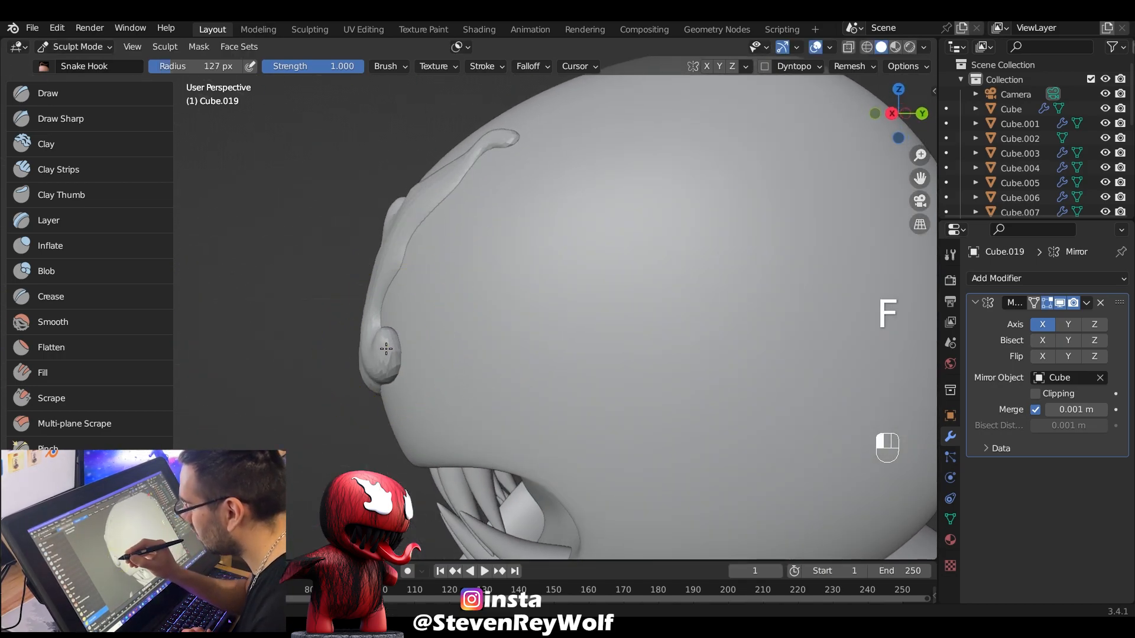
Fit the eye's lobe and flame points onto the head's surface, ending with a Snake Hook radius of 76 px
{"action": "mouse_move", "coordinate": [406, 330]}
{"action": "middle_mouse_down"}
{"action": "mouse_move", "coordinate": [449, 278]}
{"action": "mouse_move", "coordinate": [455, 233]}
{"action": "middle_mouse_up"}
{"action": "mouse_move", "coordinate": [499, 176]}
{"action": "middle_mouse_down"}
{"action": "mouse_move", "coordinate": [456, 253]}
{"action": "mouse_move", "coordinate": [524, 298]}
{"action": "mouse_move", "coordinate": [418, 367]}
{"action": "middle_mouse_up"}
{"action": "mouse_move", "coordinate": [406, 330]}
{"action": "middle_mouse_down"}
{"action": "mouse_move", "coordinate": [537, 253]}
{"action": "mouse_move", "coordinate": [532, 360]}
{"action": "middle_mouse_up"}
{"action": "middle_click_drag", "start_coordinate": [538, 266], "coordinate": [532, 236], "text": "ctrl"}
{"action": "key", "text": "f"}
{"action": "left_click", "coordinate": [583, 213]}
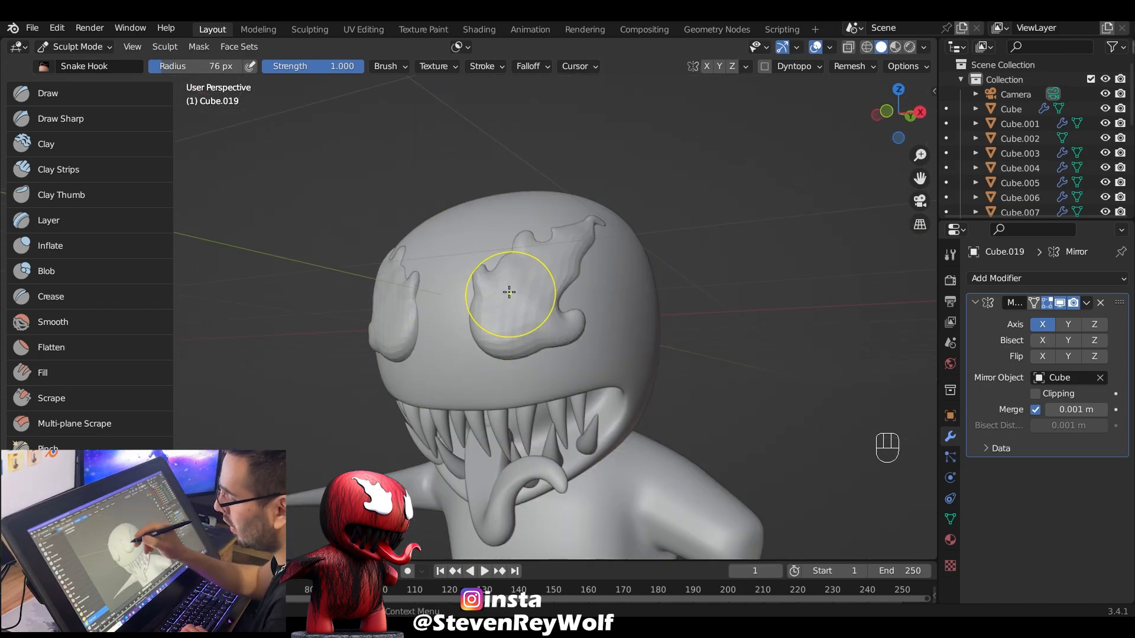
Remesh the eye with a voxel size of 0.01 m and smooth its front surface with the Smooth brush at 108 px
{"action": "left_click", "coordinate": [868, 68]}
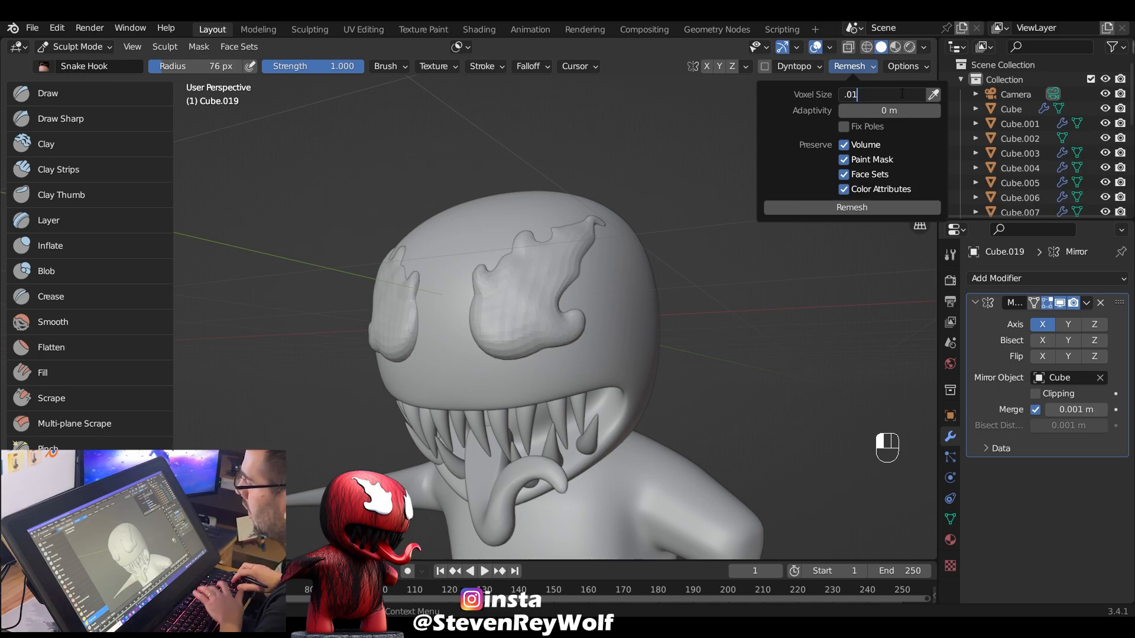
{"action": "left_click", "coordinate": [864, 207]}
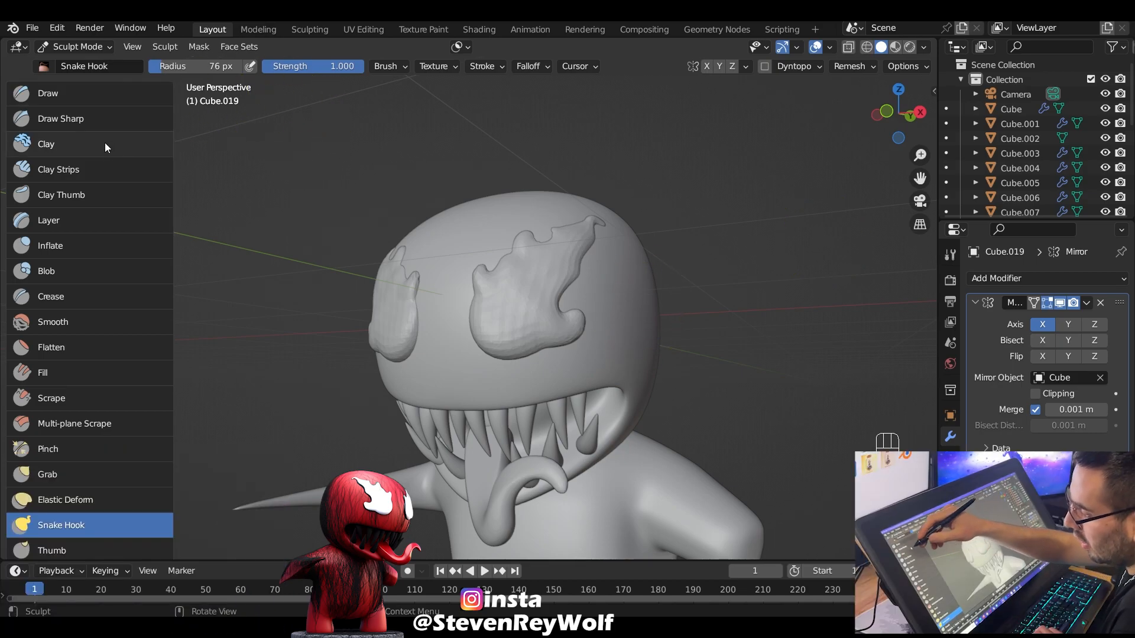
{"action": "left_click", "coordinate": [119, 323]}
{"action": "middle_click_drag", "start_coordinate": [522, 298], "coordinate": [536, 270], "text": "ctrl"}
{"action": "key", "text": "f"}
{"action": "left_click", "coordinate": [532, 305]}
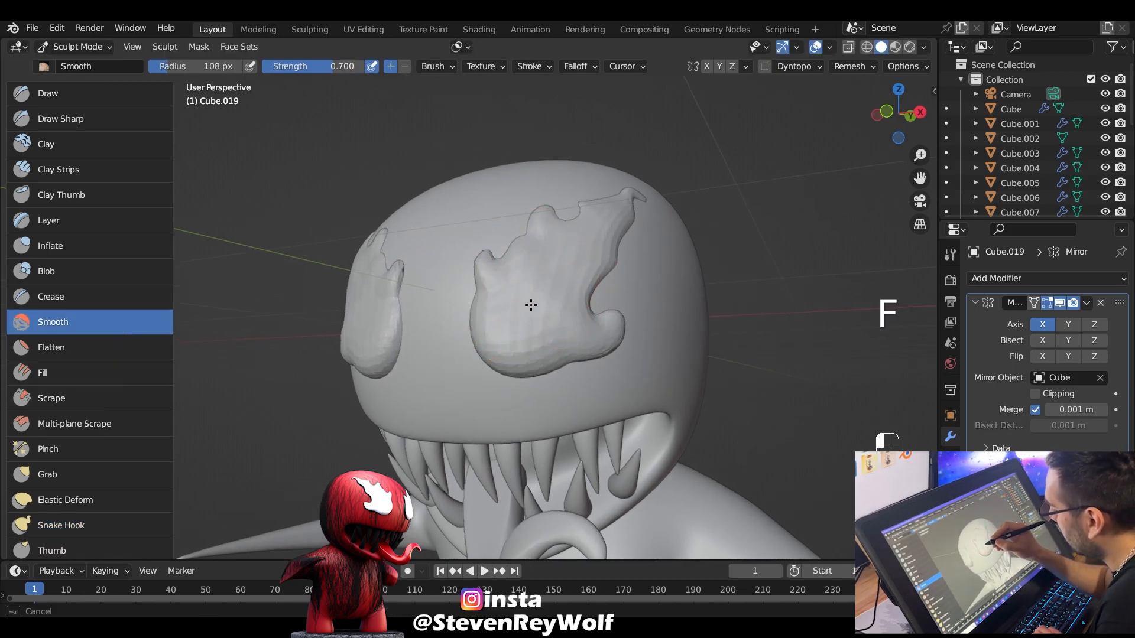
{"action": "mouse_move", "coordinate": [517, 315]}
{"action": "left_mouse_down"}
{"action": "mouse_move", "coordinate": [578, 319]}
{"action": "mouse_move", "coordinate": [573, 258]}
{"action": "left_mouse_up"}
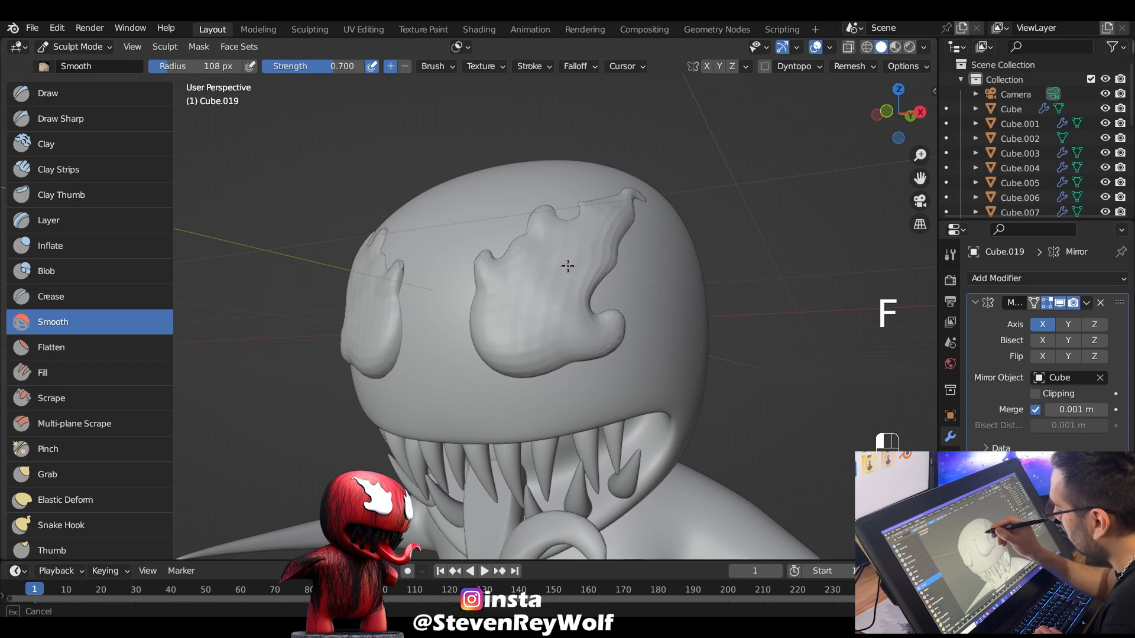
{"action": "left_click_drag", "start_coordinate": [573, 259], "coordinate": [548, 288]}
{"action": "left_click_drag", "start_coordinate": [511, 271], "coordinate": [538, 238]}
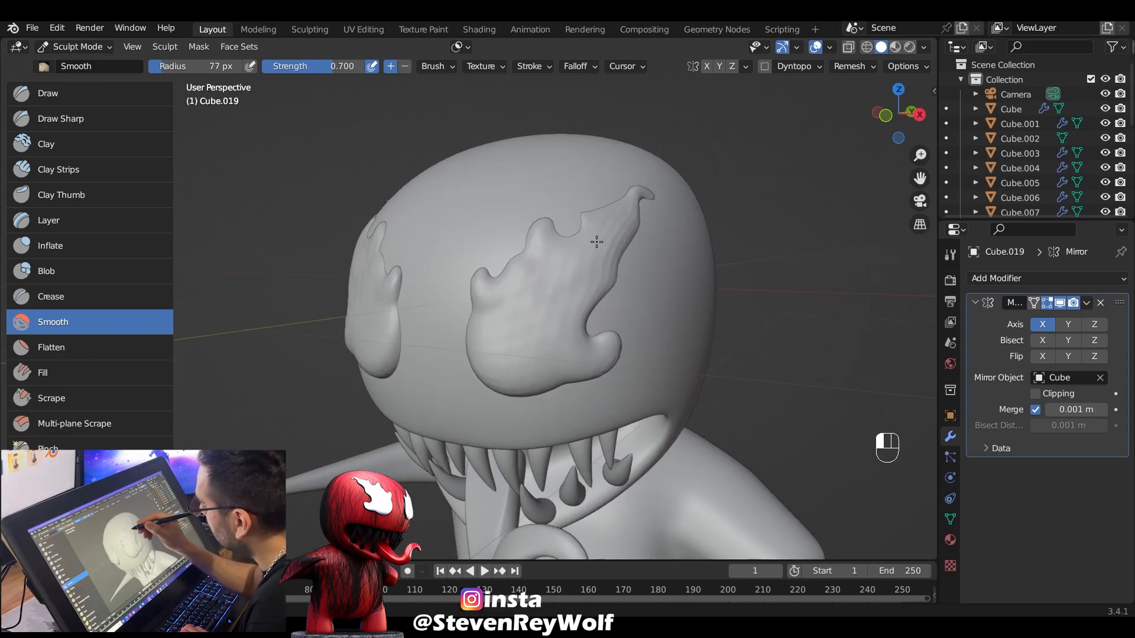
Smooth the eye's outer edge and lower outer lobe, ending with a Smooth brush radius of 124 px
{"action": "middle_click_drag", "start_coordinate": [596, 242], "coordinate": [582, 195]}
{"action": "key", "text": "f"}
{"action": "left_click", "coordinate": [643, 277]}
{"action": "mouse_move", "coordinate": [615, 276]}
{"action": "middle_mouse_down"}
{"action": "mouse_move", "coordinate": [568, 272]}
{"action": "mouse_move", "coordinate": [620, 266]}
{"action": "middle_mouse_up"}
{"action": "left_click_drag", "start_coordinate": [594, 316], "coordinate": [627, 320]}
{"action": "mouse_move", "coordinate": [628, 320]}
{"action": "middle_mouse_down"}
{"action": "mouse_move", "coordinate": [570, 266]}
{"action": "mouse_move", "coordinate": [502, 292]}
{"action": "mouse_move", "coordinate": [588, 238]}
{"action": "middle_mouse_up"}
{"action": "middle_click_drag", "start_coordinate": [616, 358], "coordinate": [603, 203]}
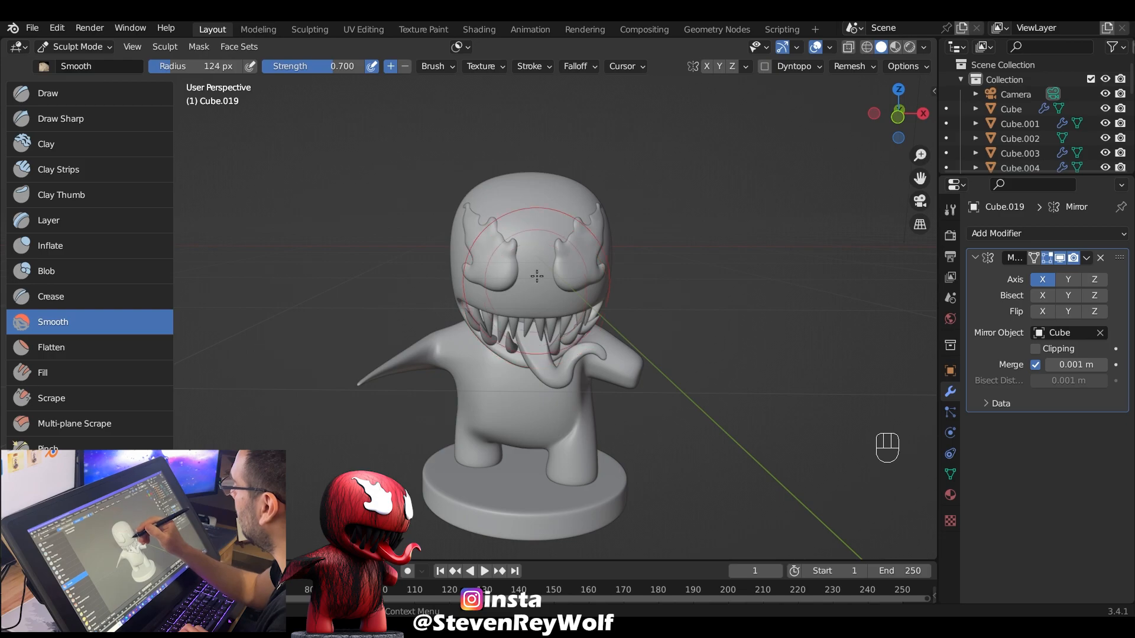
Enlarge the Outliner to show the scene's full object list
{"action": "left_click_drag", "start_coordinate": [1018, 177], "coordinate": [1023, 433]}
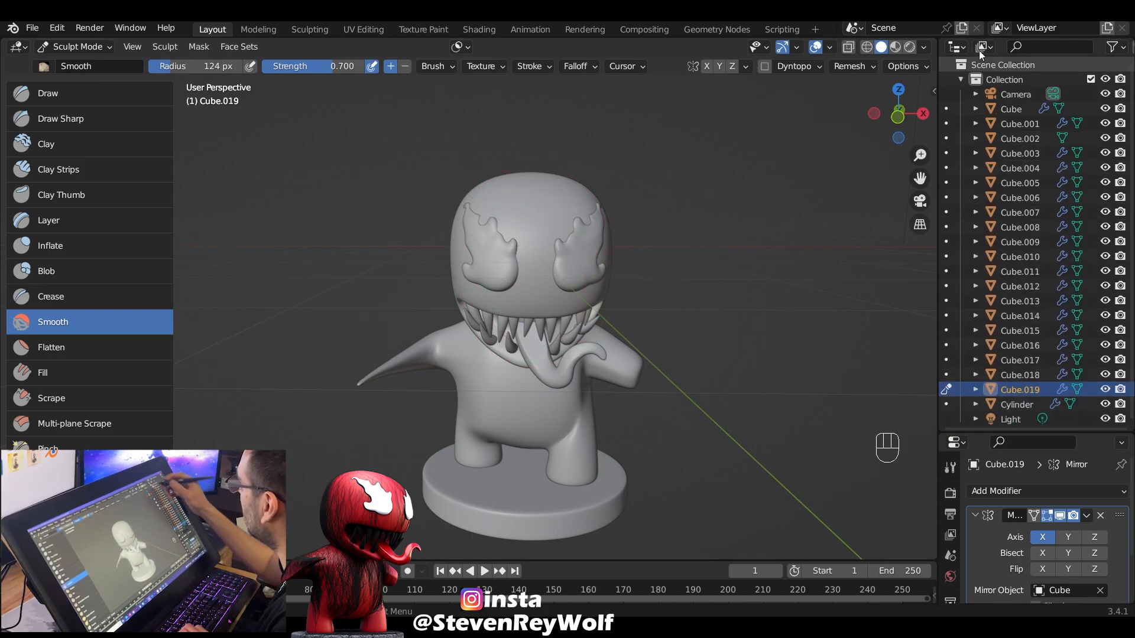
Create a new collection named "veins" under the scene collection and shrink the Outliner to enlarge the Properties editor
{"action": "left_click", "coordinate": [961, 79]}
{"action": "right_click", "coordinate": [1011, 129]}
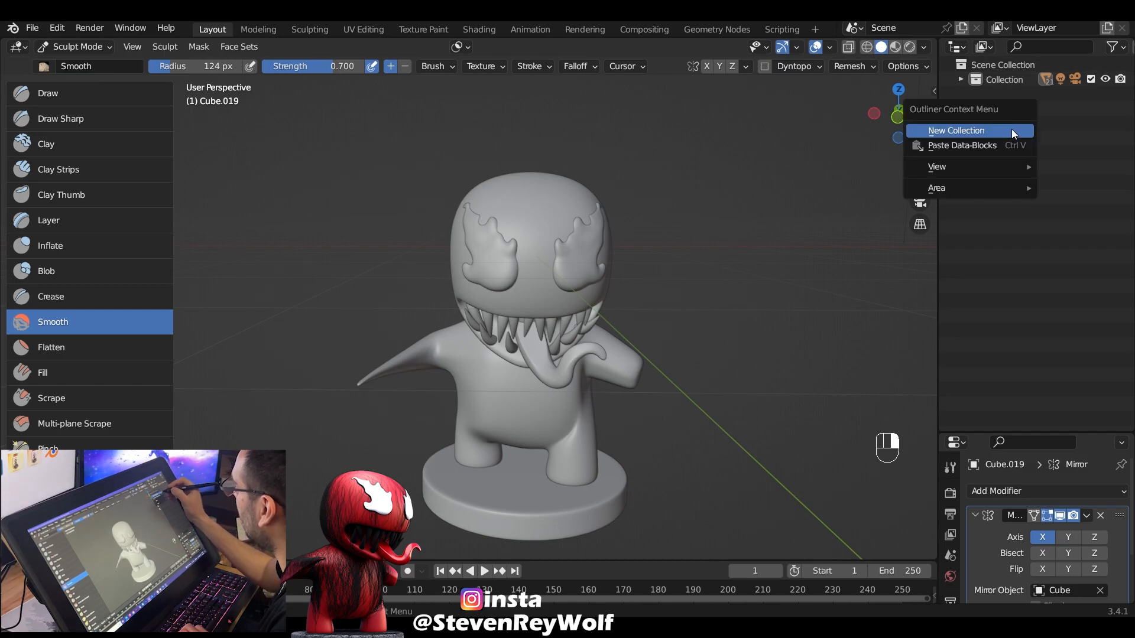
{"action": "left_click", "coordinate": [1006, 131]}
{"action": "double_click", "coordinate": [1036, 94]}
{"action": "type", "text": "veins"}
{"action": "left_click_drag", "start_coordinate": [1002, 434], "coordinate": [1002, 210]}
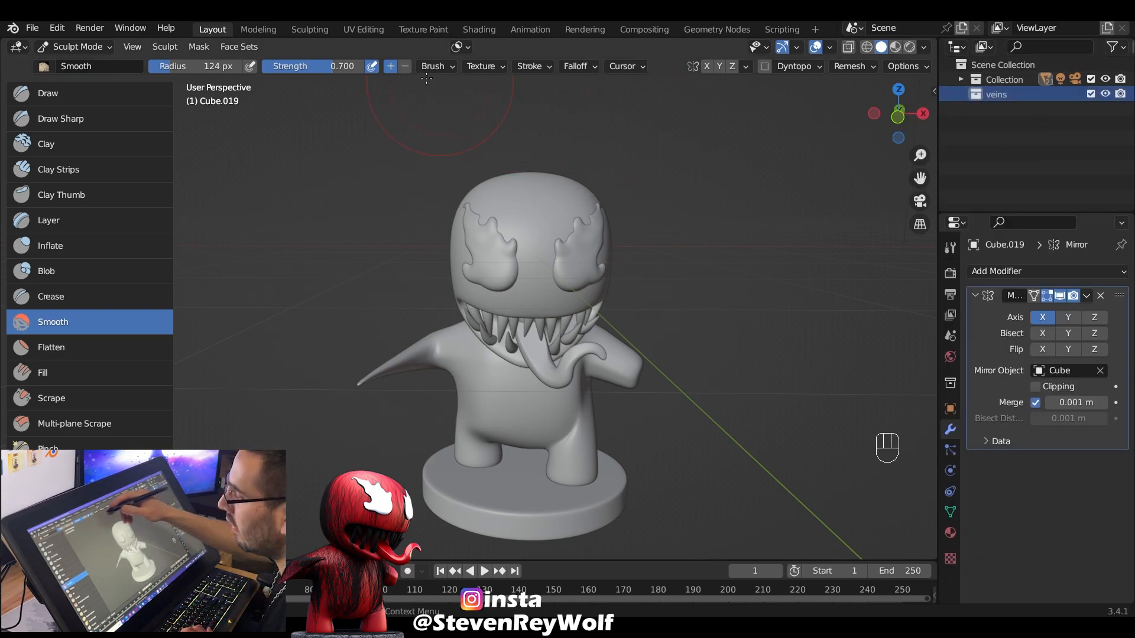
Search the add-ons in the preferences for "ivy" to check that IvyGen is enabled
{"action": "left_click", "coordinate": [57, 28]}
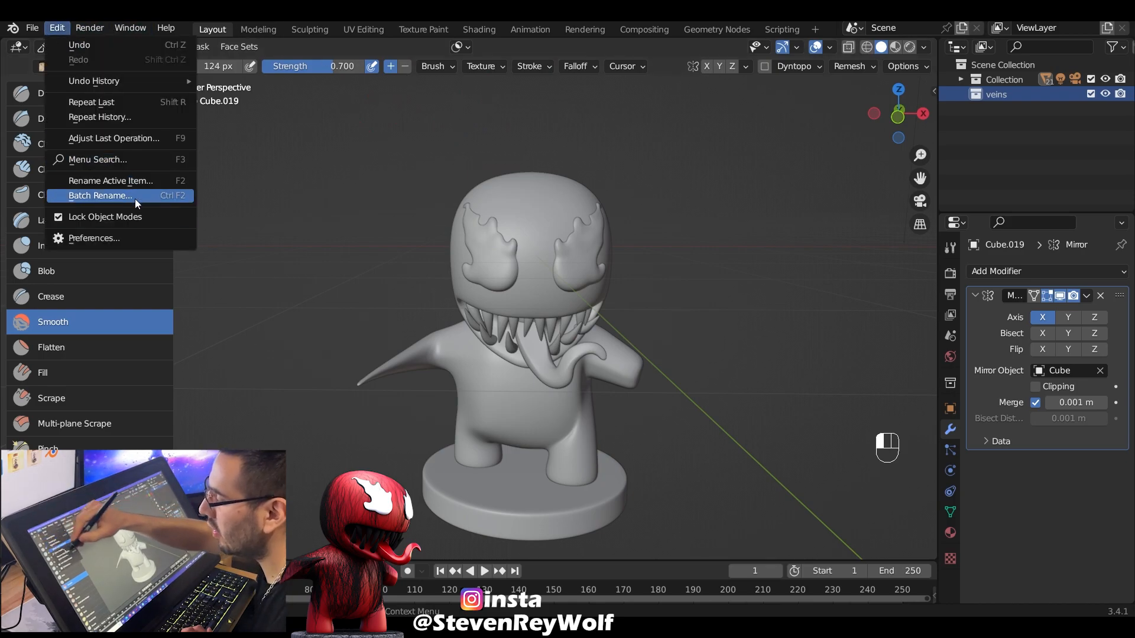
{"action": "left_click", "coordinate": [143, 235]}
{"action": "left_click_drag", "start_coordinate": [416, 26], "coordinate": [489, 54]}
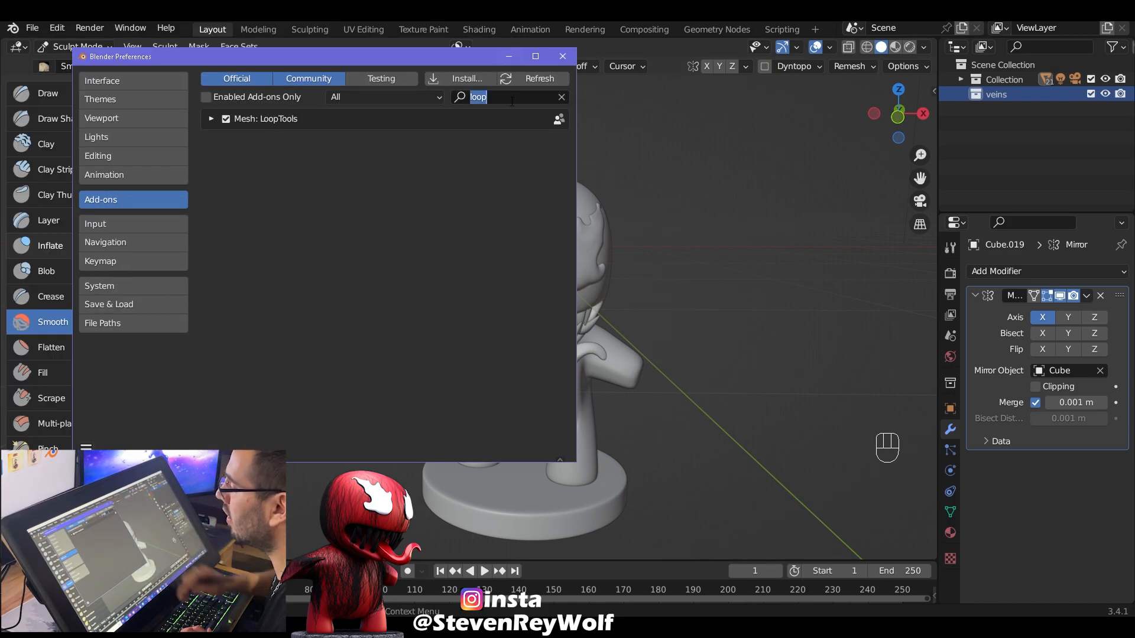
{"action": "type", "text": "ivy"}
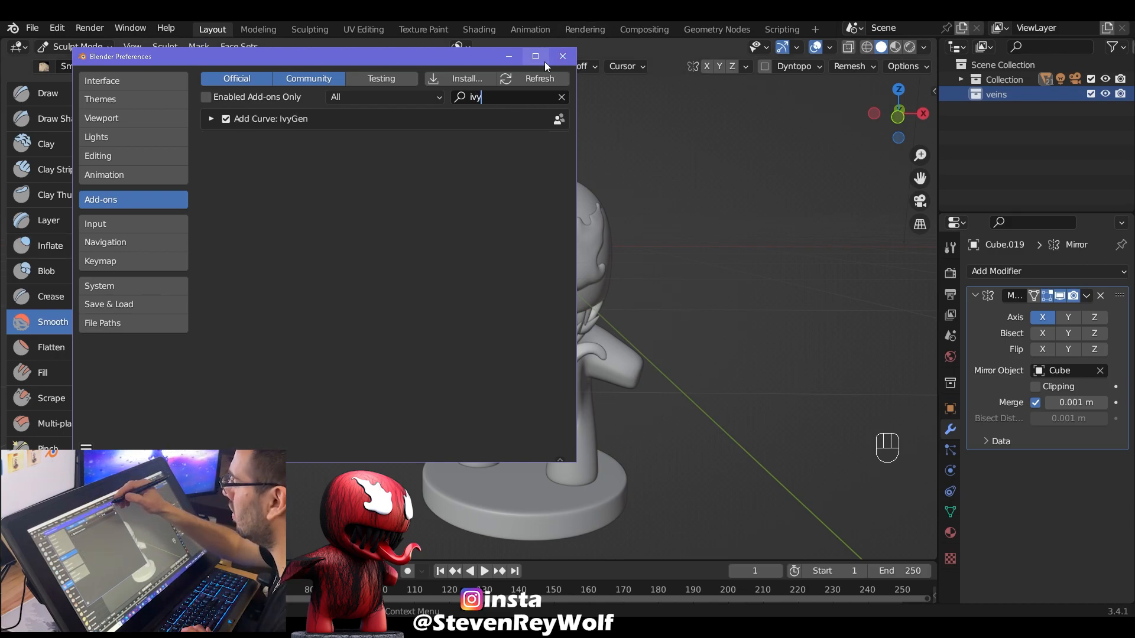
{"action": "left_click", "coordinate": [562, 56]}
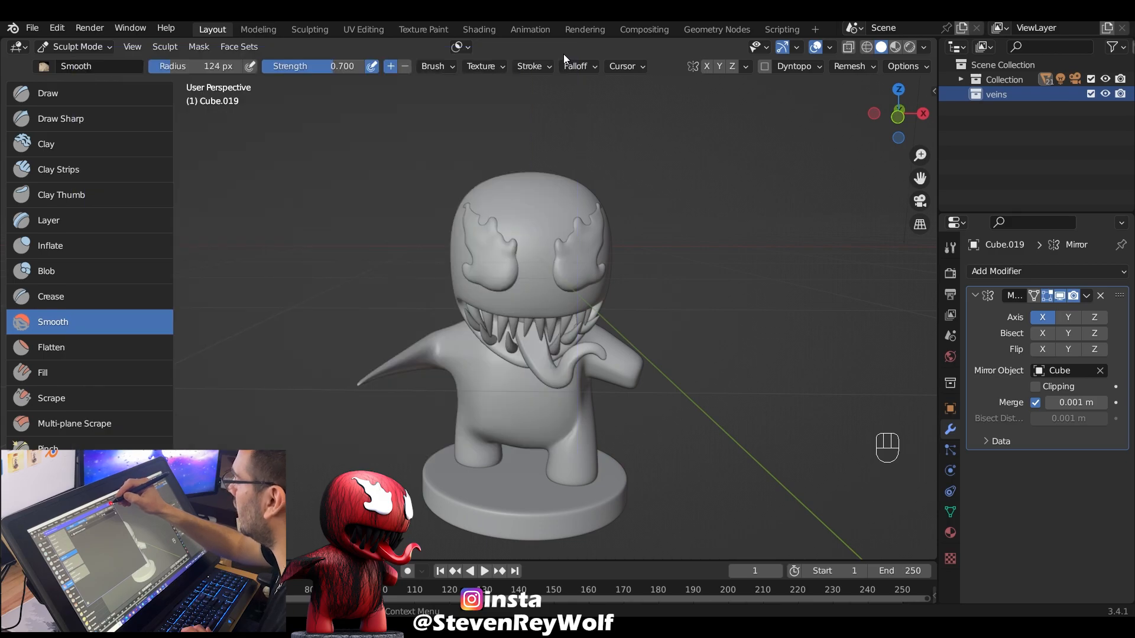
Switch to Object Mode and open the Ivy Generator settings in the sidebar
{"action": "left_click", "coordinate": [107, 47]}
{"action": "left_click", "coordinate": [104, 63]}
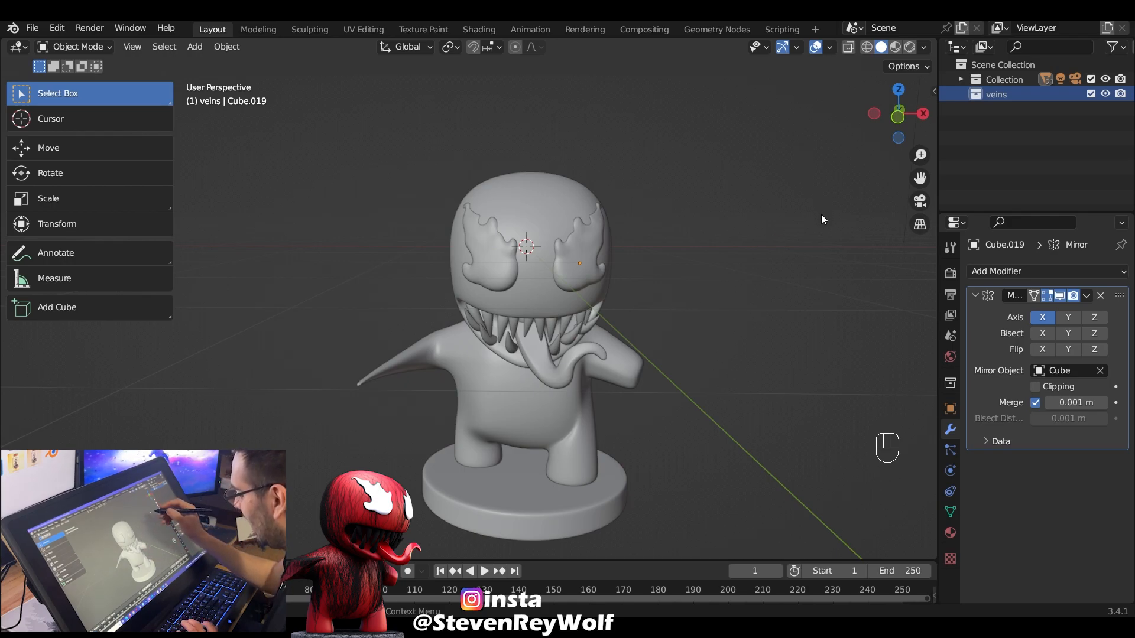
{"action": "key", "text": "n"}
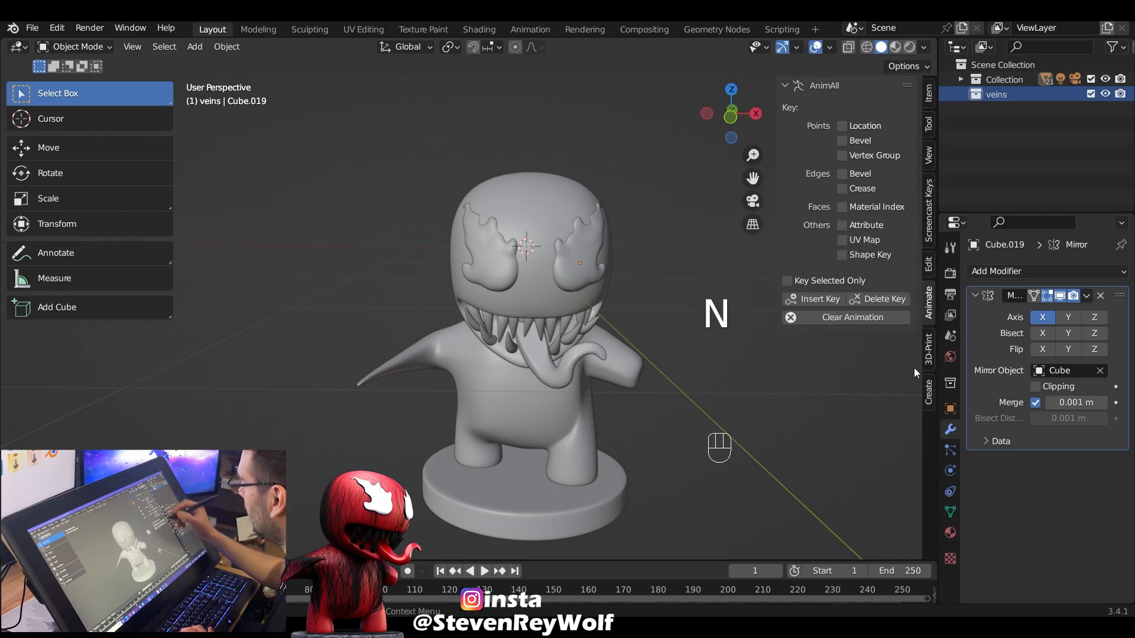
{"action": "left_click", "coordinate": [929, 397]}
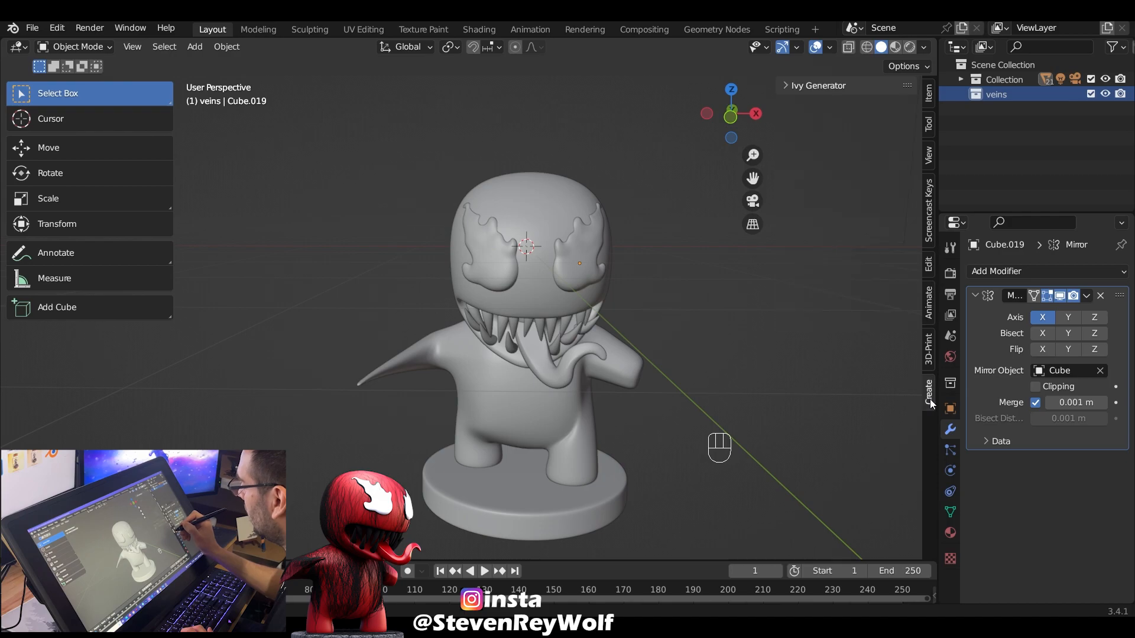
{"action": "left_click", "coordinate": [787, 87]}
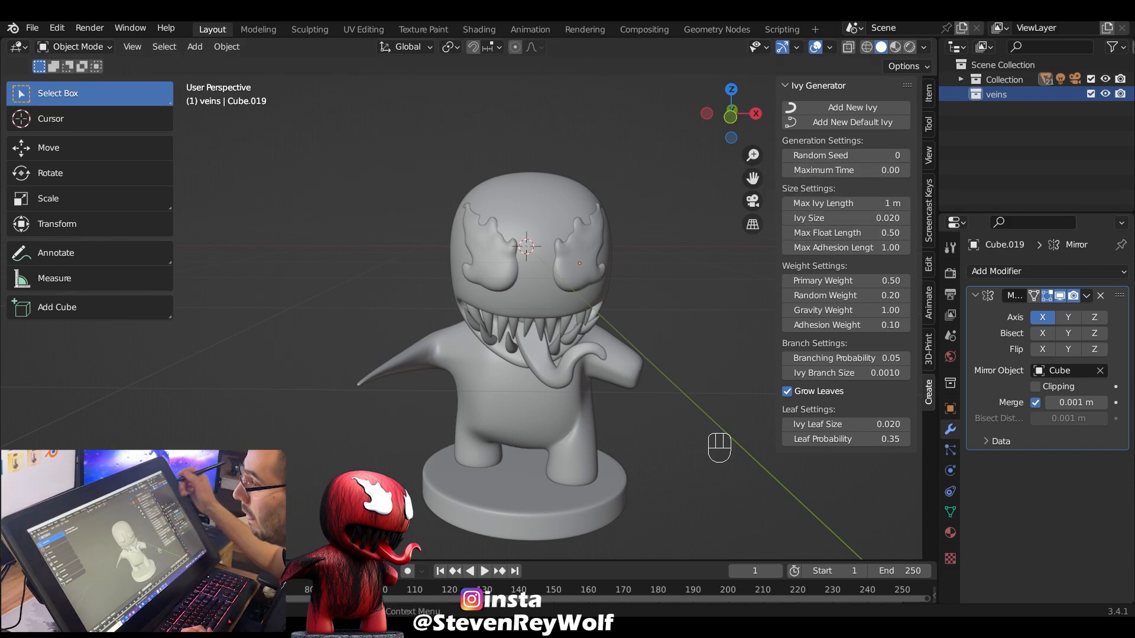
Set the generator's Max Ivy Length to 3 m and Max Float Length to 0.10
{"action": "left_click", "coordinate": [881, 203]}
{"action": "type", "text": "2"}
{"action": "key", "text": "Return"}
{"action": "left_click", "coordinate": [888, 203]}
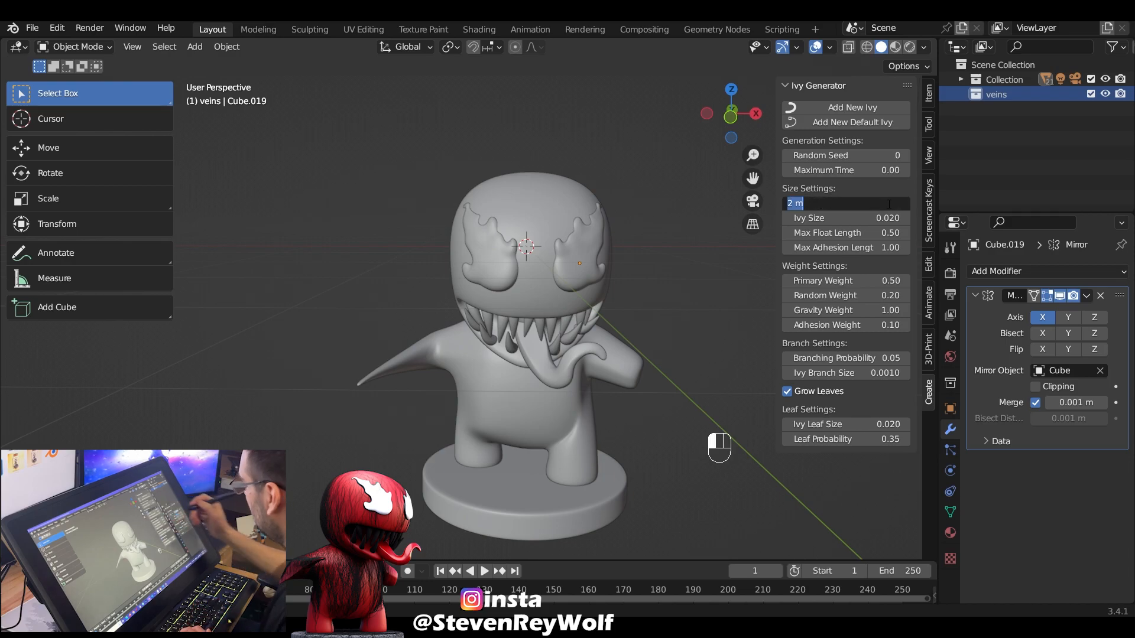
{"action": "type", "text": "3"}
{"action": "key", "text": "Return"}
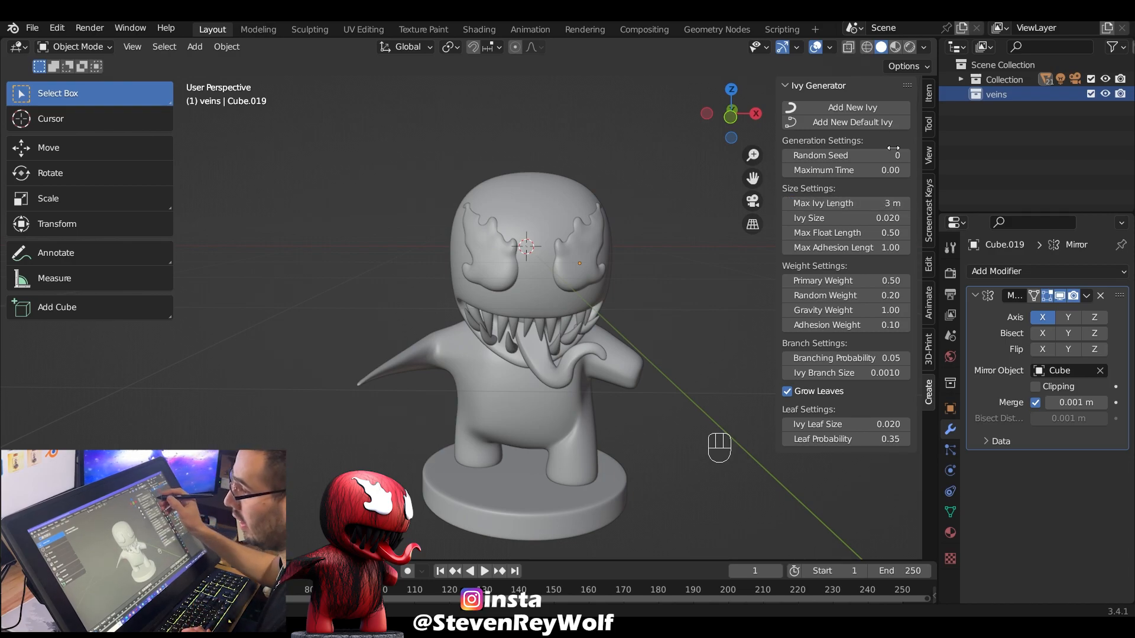
{"action": "left_click", "coordinate": [896, 233]}
{"action": "type", "text": "0.1"}
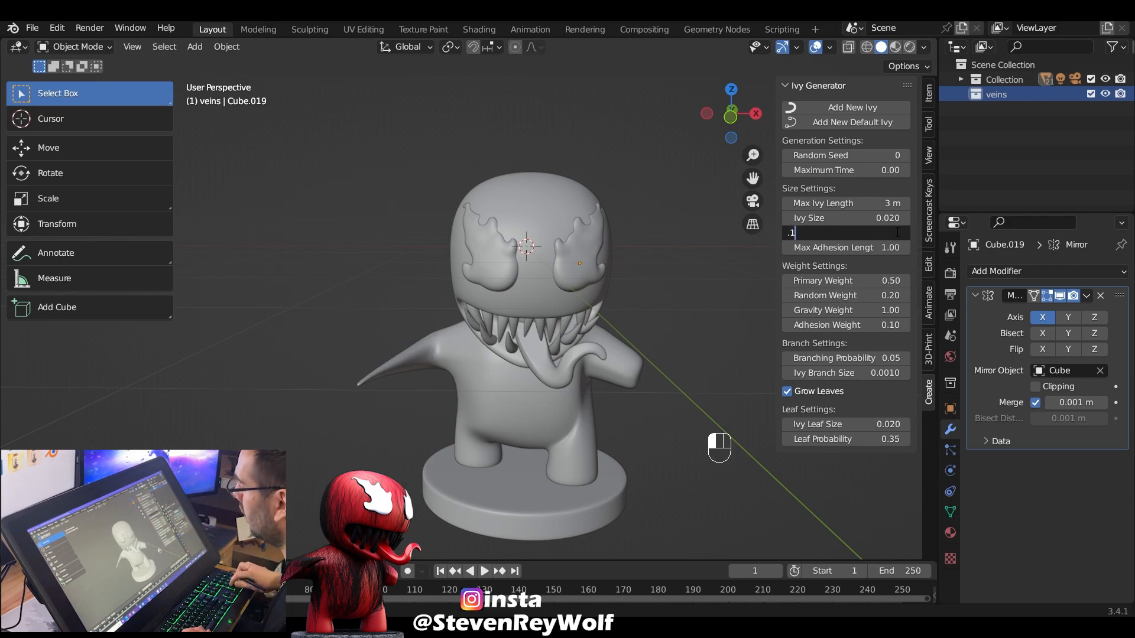
{"action": "key", "text": "Return"}
Set Adhesion Weight to 0.50 and Branching Probability to 0.03, and turn off Grow Leaves
{"action": "left_click", "coordinate": [886, 322]}
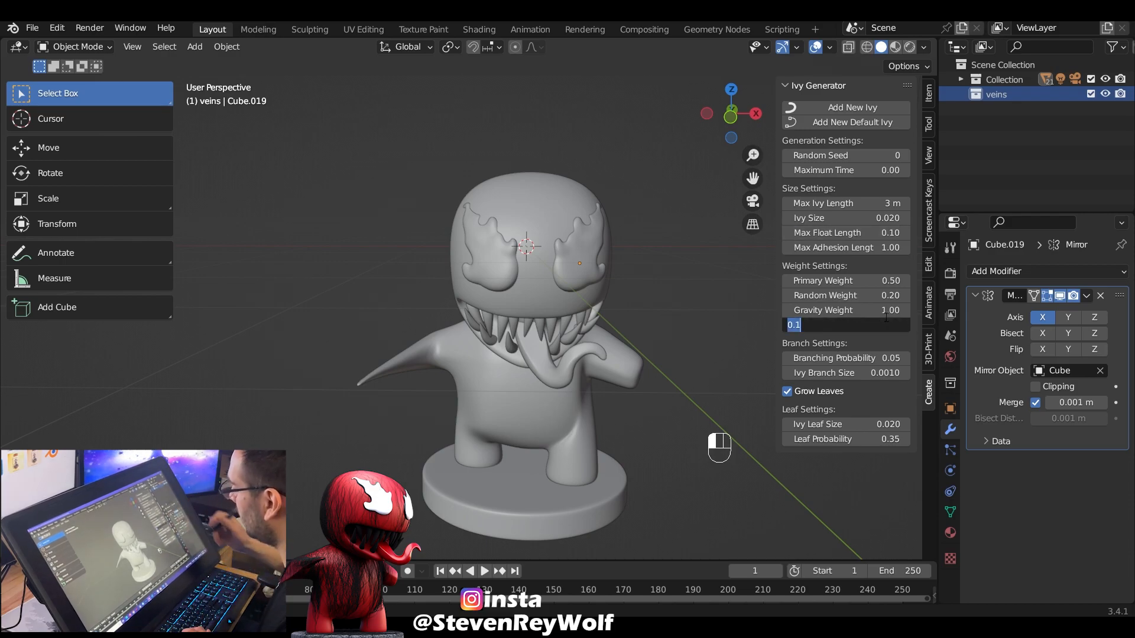
{"action": "type", "text": "0.5"}
{"action": "key", "text": "Return"}
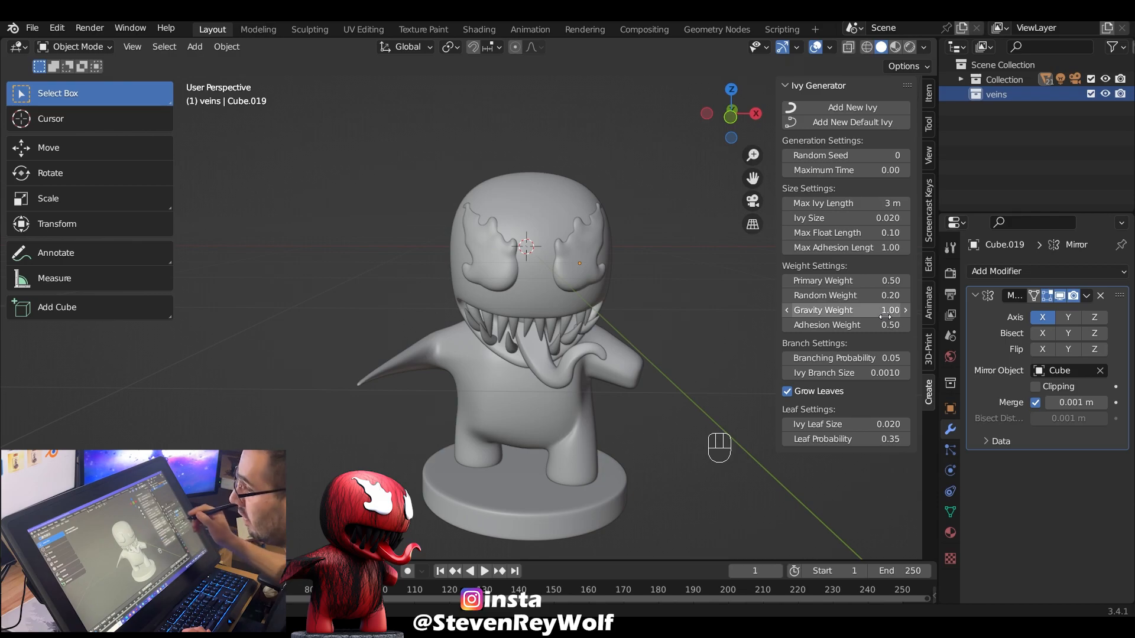
{"action": "left_click", "coordinate": [894, 358]}
{"action": "type", "text": ".03"}
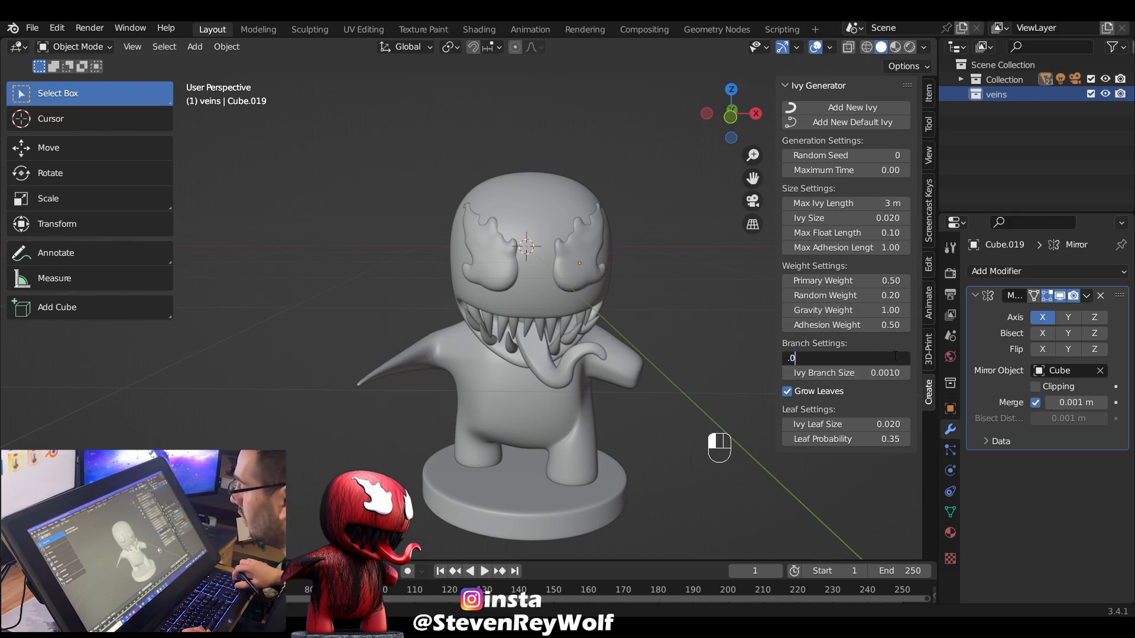
{"action": "key", "text": "Return"}
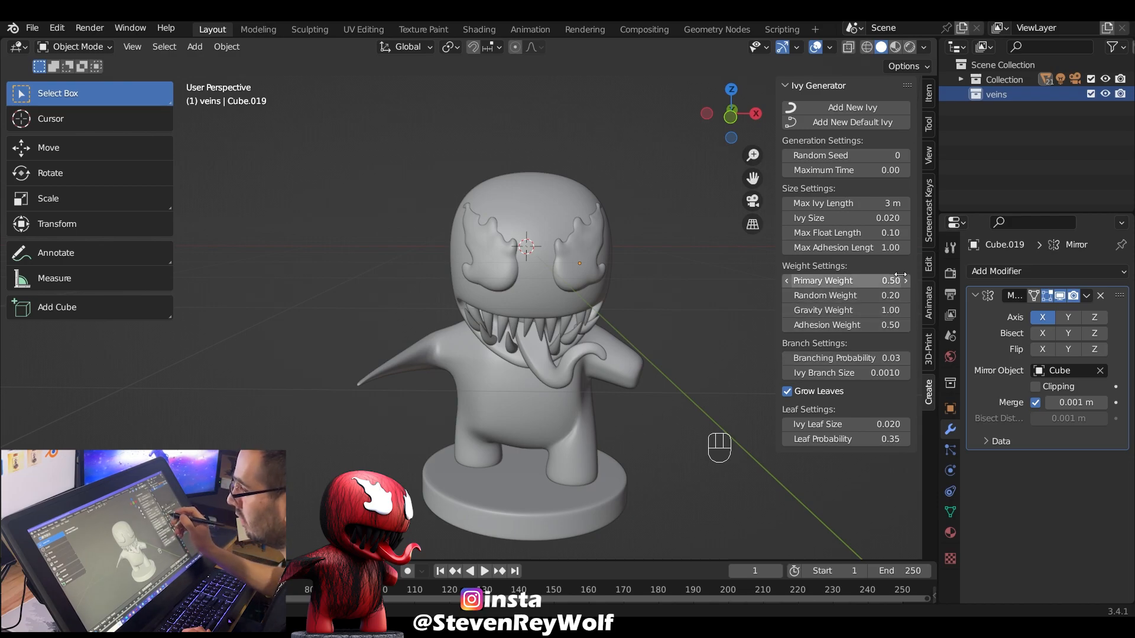
{"action": "left_click", "coordinate": [788, 392]}
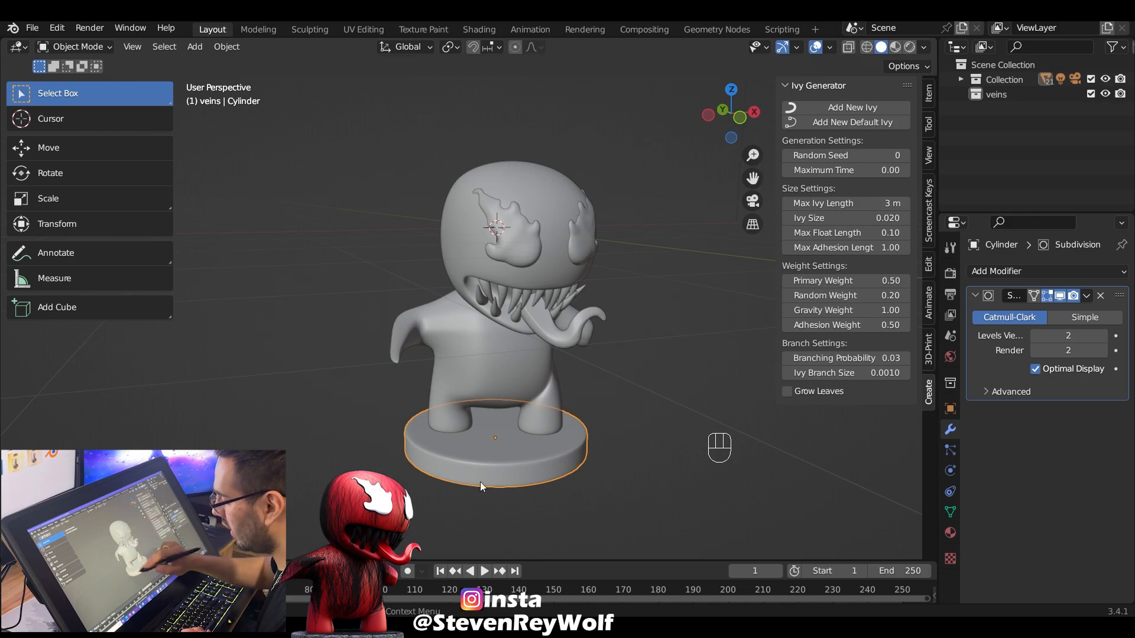
Select the round base and apply all its transforms, including its scale
{"action": "left_click", "coordinate": [610, 412]}
{"action": "left_click", "coordinate": [533, 430]}
{"action": "key", "text": "ctrl+a"}
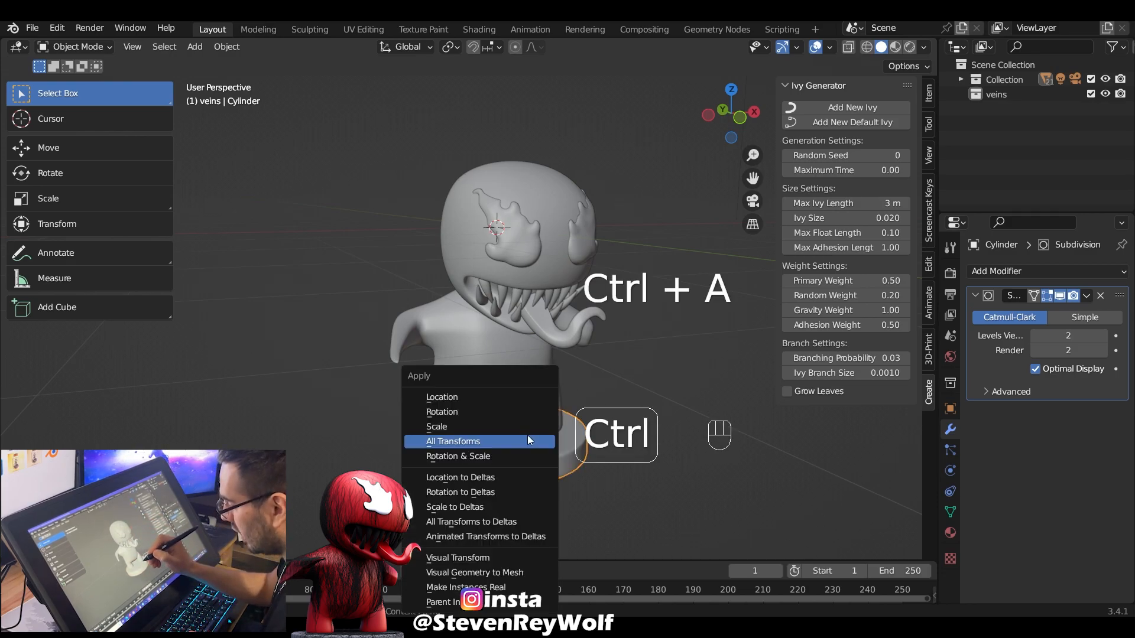
{"action": "left_click", "coordinate": [499, 444]}
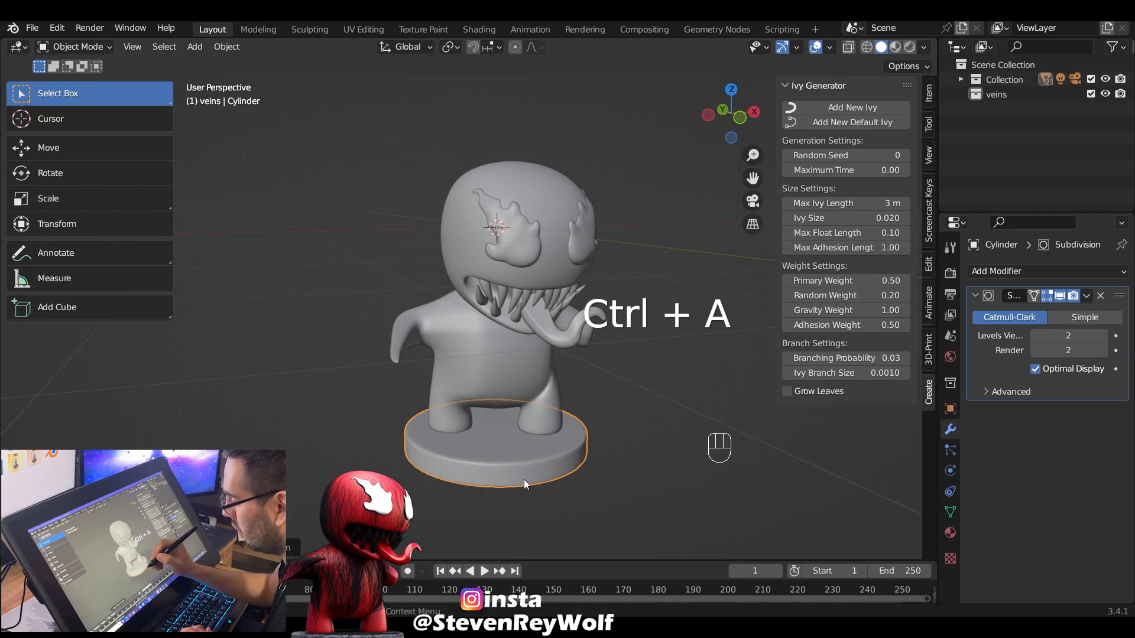
{"action": "key", "text": "ctrl+a"}
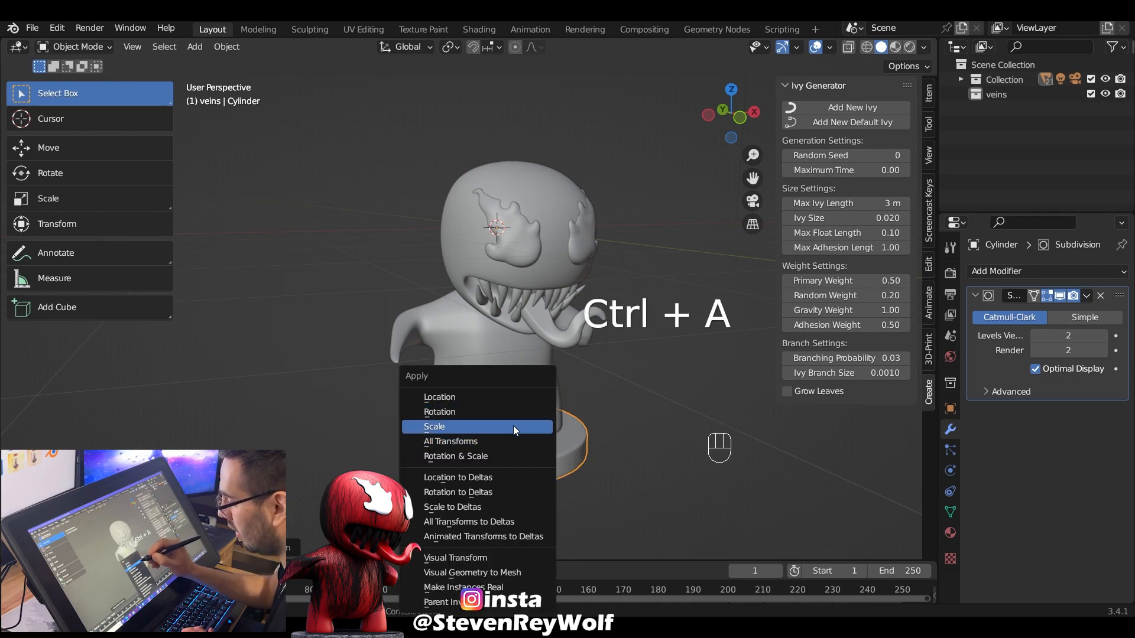
{"action": "left_click", "coordinate": [513, 426]}
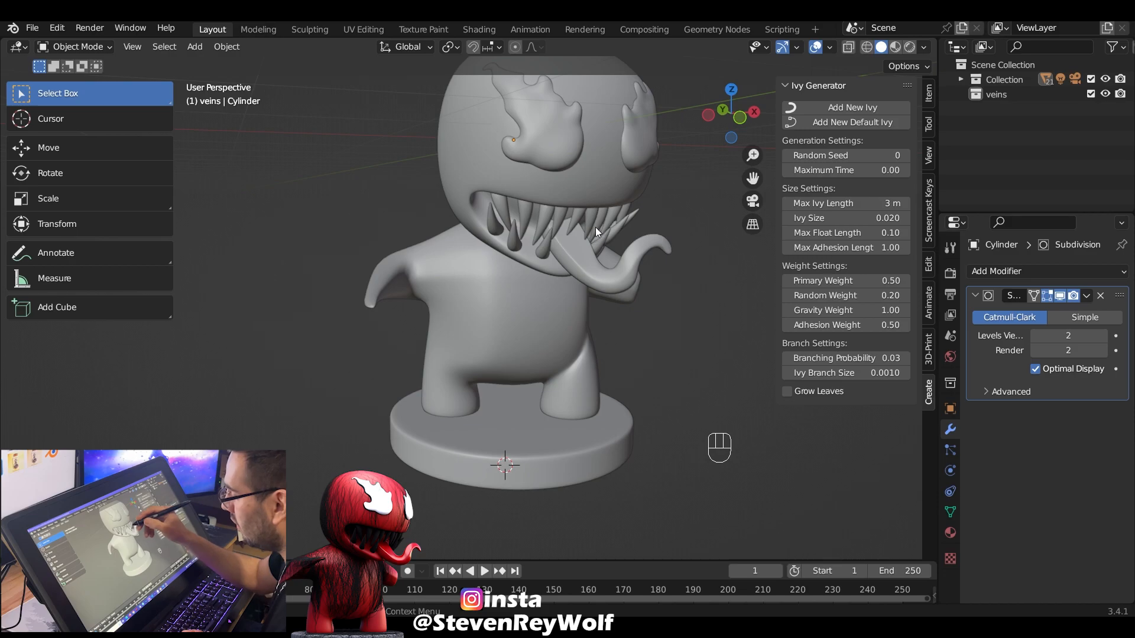
Place the 3D cursor on the base's rim and grow a new ivy over the base
{"action": "key", "text": "shift"}
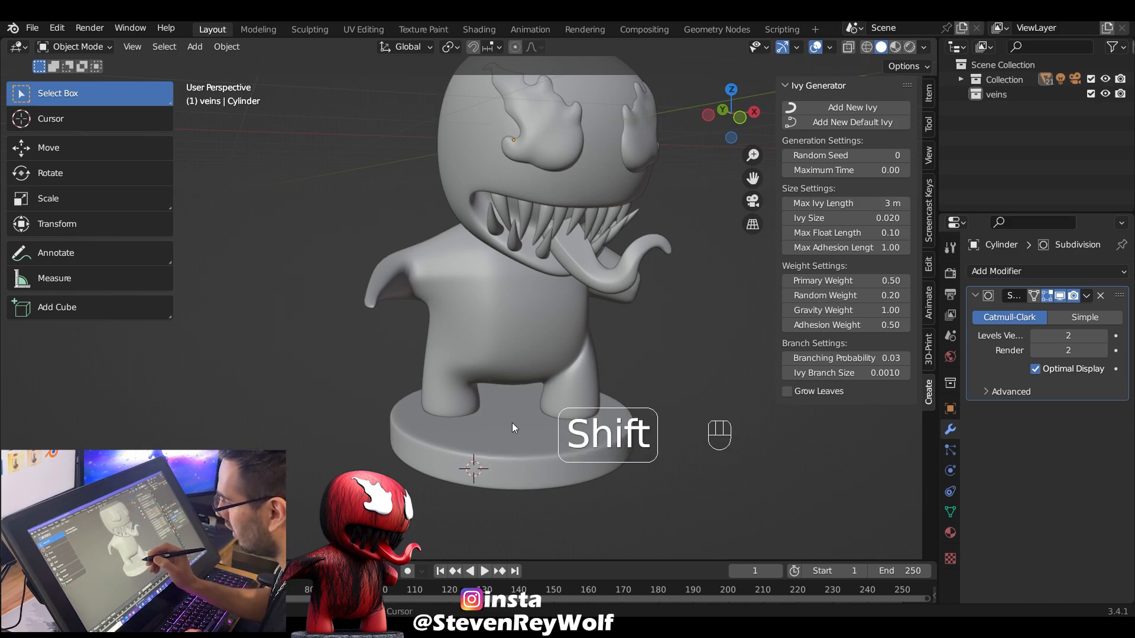
{"action": "middle_click_drag", "start_coordinate": [562, 435], "coordinate": [469, 498]}
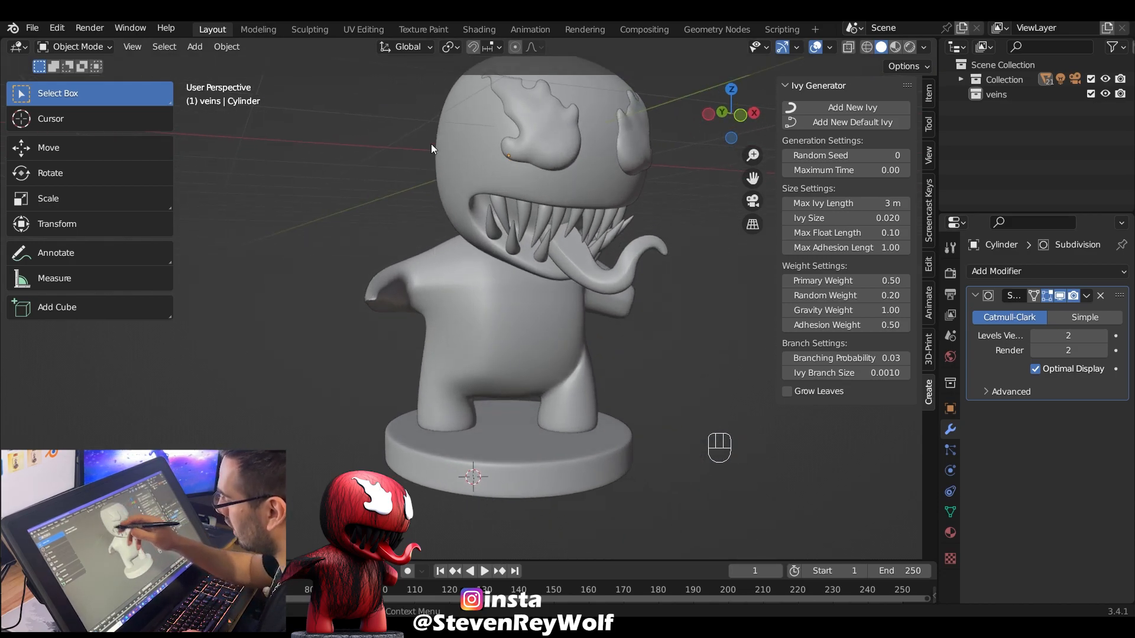
{"action": "left_click", "coordinate": [497, 427]}
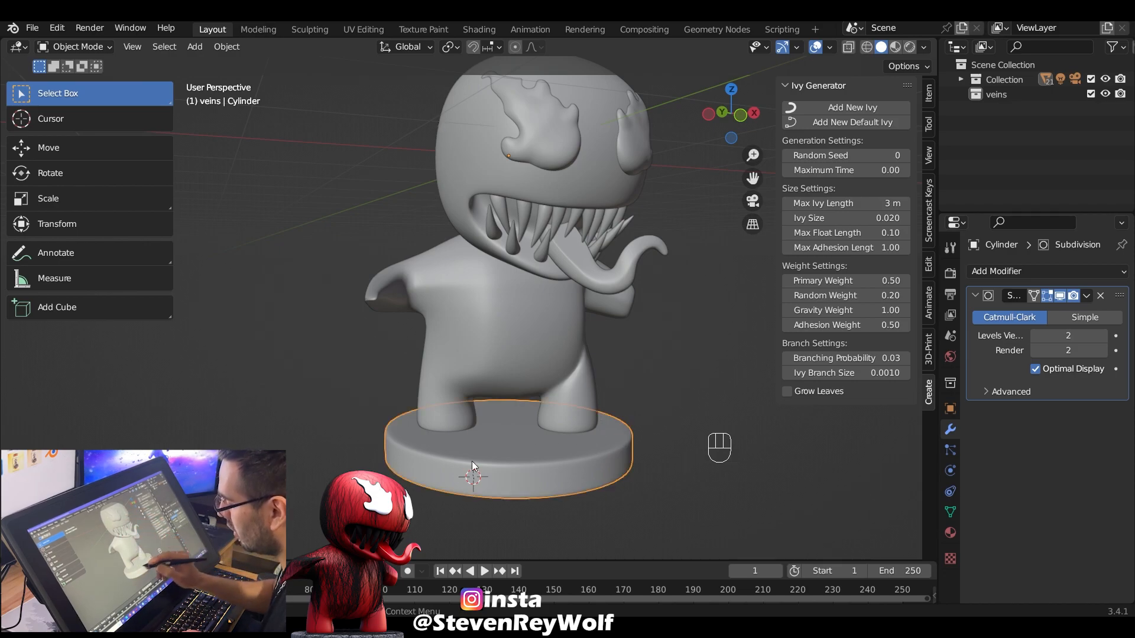
{"action": "left_click", "coordinate": [895, 108]}
Place the 3D cursor on a different side of the base's rim and grow a second ivy over the base
{"action": "middle_click_drag", "start_coordinate": [743, 230], "coordinate": [436, 488]}
{"action": "middle_click_drag", "start_coordinate": [662, 477], "coordinate": [565, 346], "text": "shift"}
{"action": "middle_click_drag", "start_coordinate": [625, 307], "coordinate": [555, 417]}
{"action": "right_click", "coordinate": [541, 427], "text": "shift"}
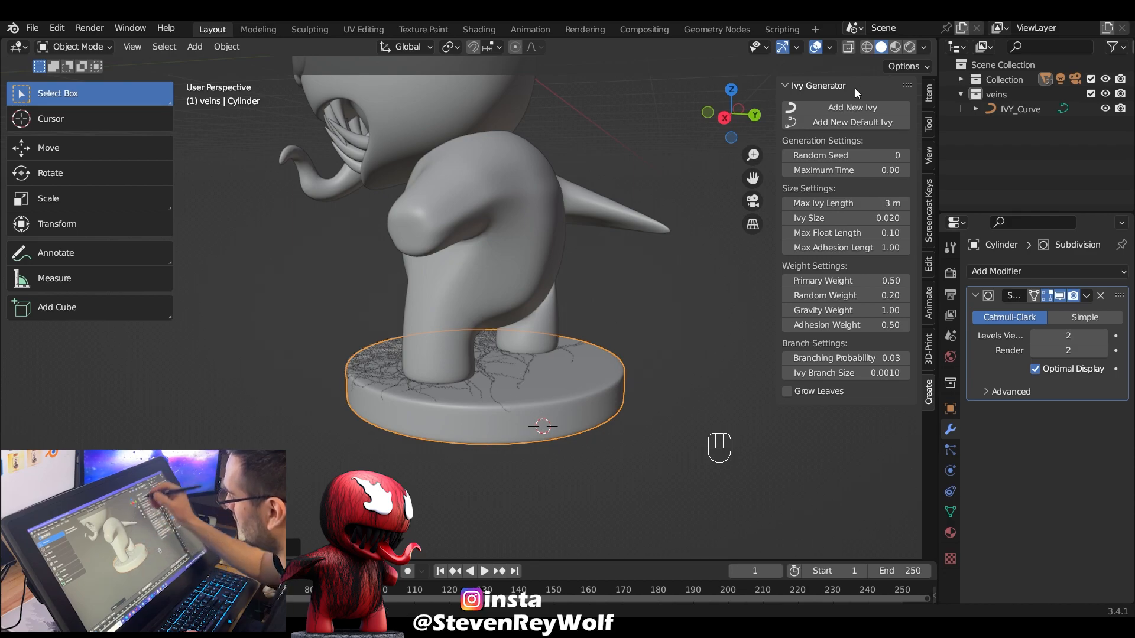
{"action": "left_click", "coordinate": [882, 112]}
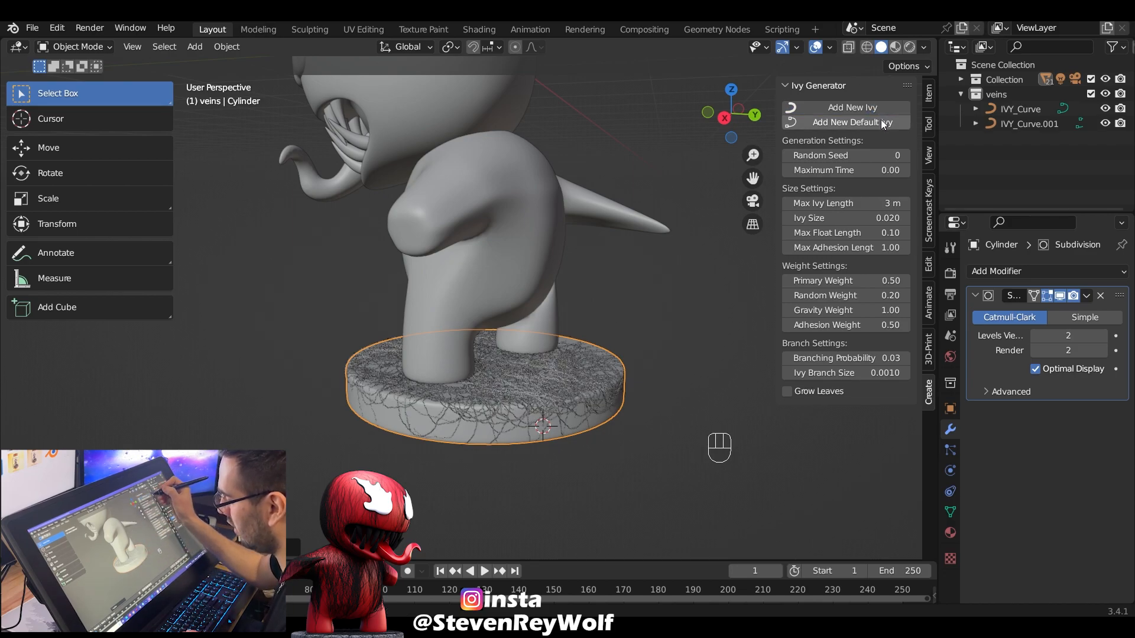
Select the body, place the 3D cursor on one foot and grow a new ivy up that side
{"action": "middle_click_drag", "start_coordinate": [680, 284], "coordinate": [588, 360]}
{"action": "middle_click_drag", "start_coordinate": [554, 276], "coordinate": [626, 287]}
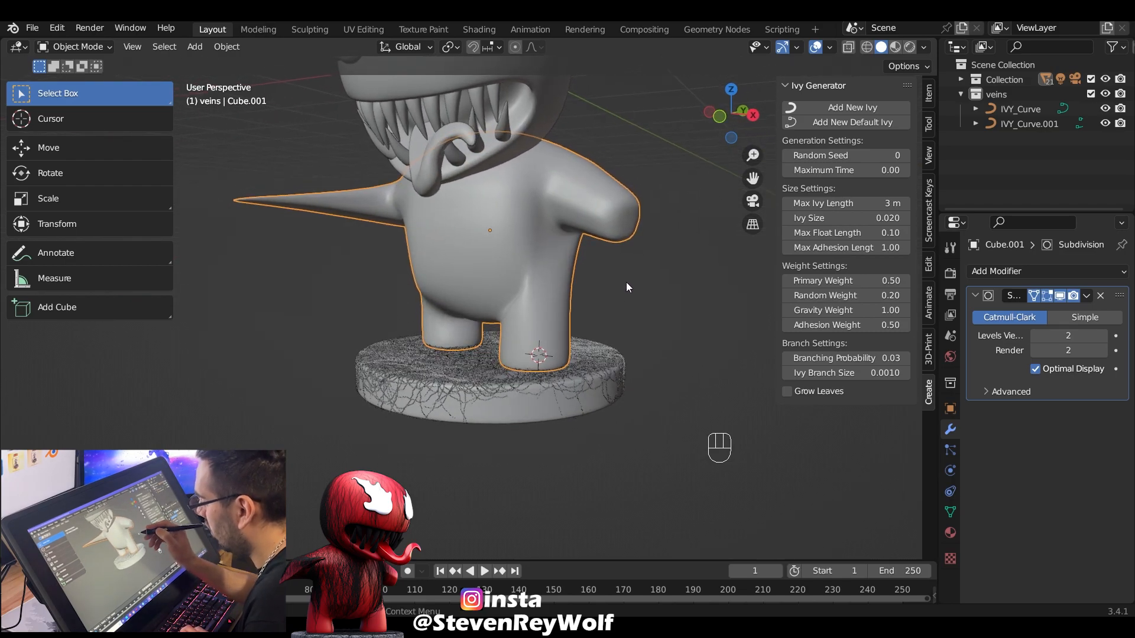
{"action": "right_click", "coordinate": [549, 362], "text": "shift"}
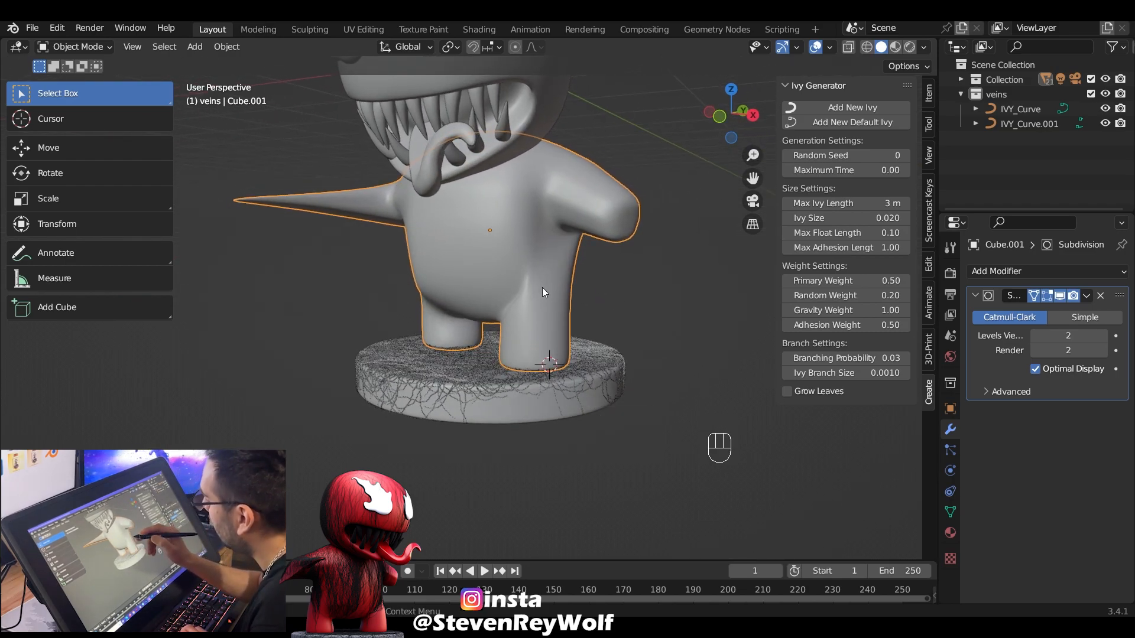
{"action": "middle_click_drag", "start_coordinate": [543, 285], "coordinate": [551, 247]}
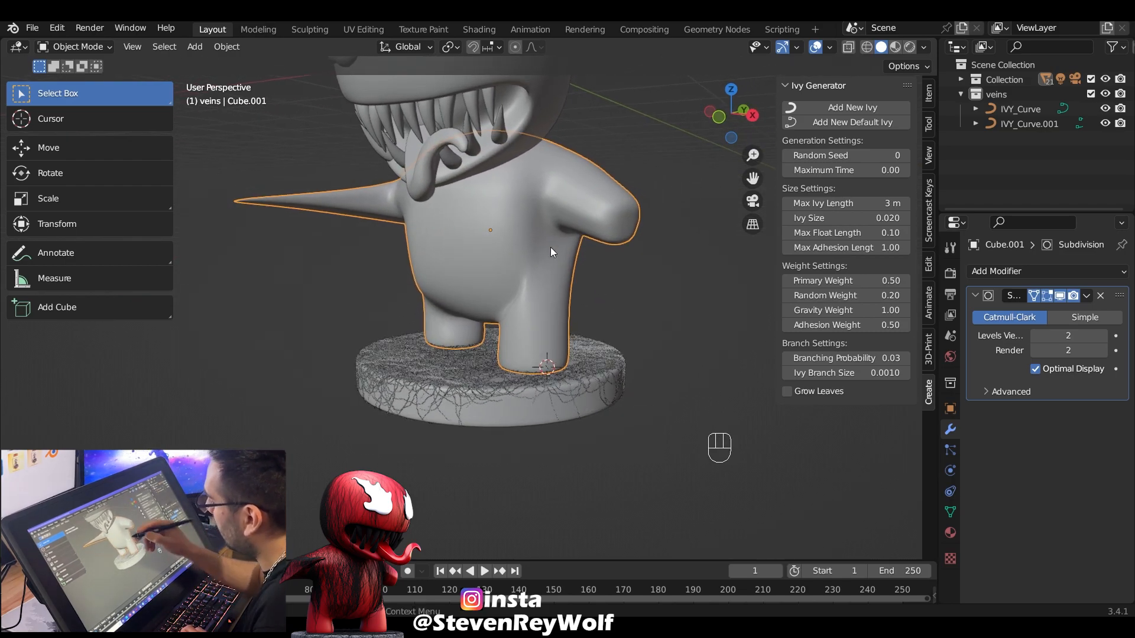
{"action": "left_click", "coordinate": [859, 110]}
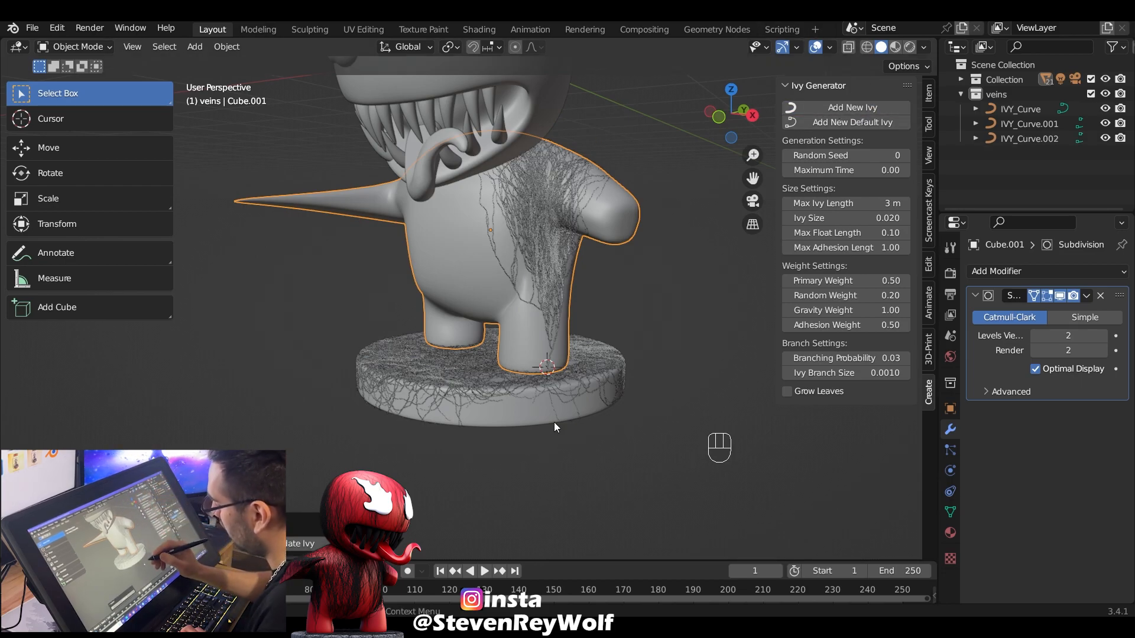
Undo the trial changes at the body's other foot, reposition the 3D cursor there and grow a new ivy up the leg
{"action": "middle_click_drag", "start_coordinate": [400, 352], "coordinate": [435, 196]}
{"action": "right_click", "coordinate": [422, 349], "text": "shift"}
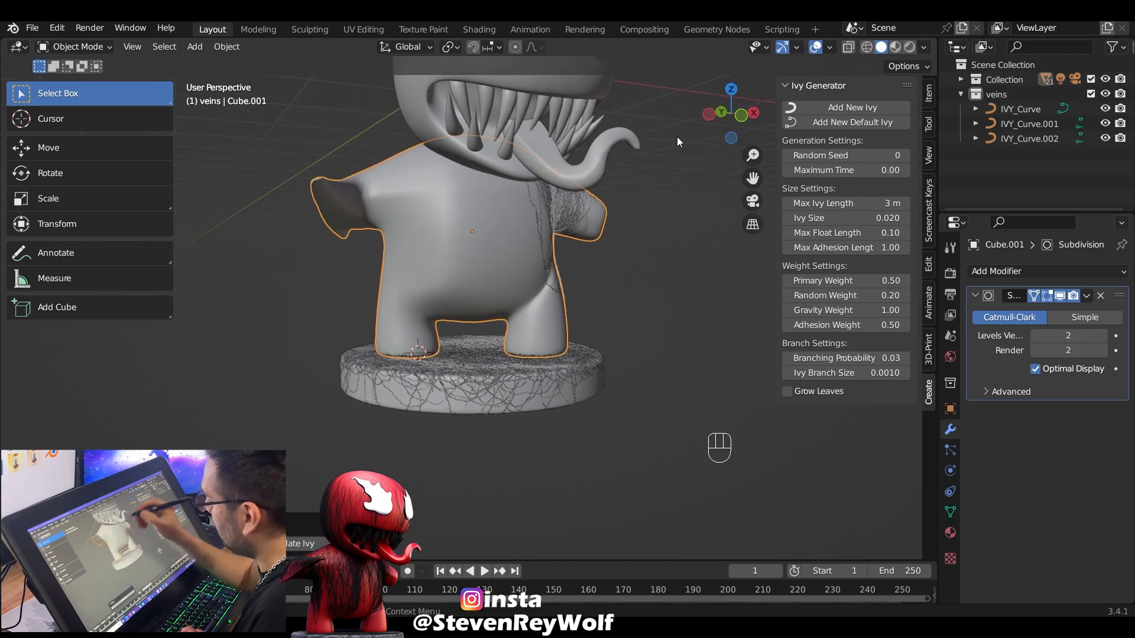
{"action": "middle_click_drag", "start_coordinate": [472, 329], "coordinate": [502, 348]}
{"action": "key", "text": "ctrl+z"}
{"action": "key", "text": "ctrl+z"}
{"action": "right_click", "coordinate": [444, 374], "text": "shift"}
{"action": "left_click", "coordinate": [852, 108]}
Grow two more ivies on the body, from the back of a foot and from the underside between the legs
{"action": "middle_click_drag", "start_coordinate": [532, 295], "coordinate": [659, 278]}
{"action": "right_click", "coordinate": [388, 362], "text": "shift"}
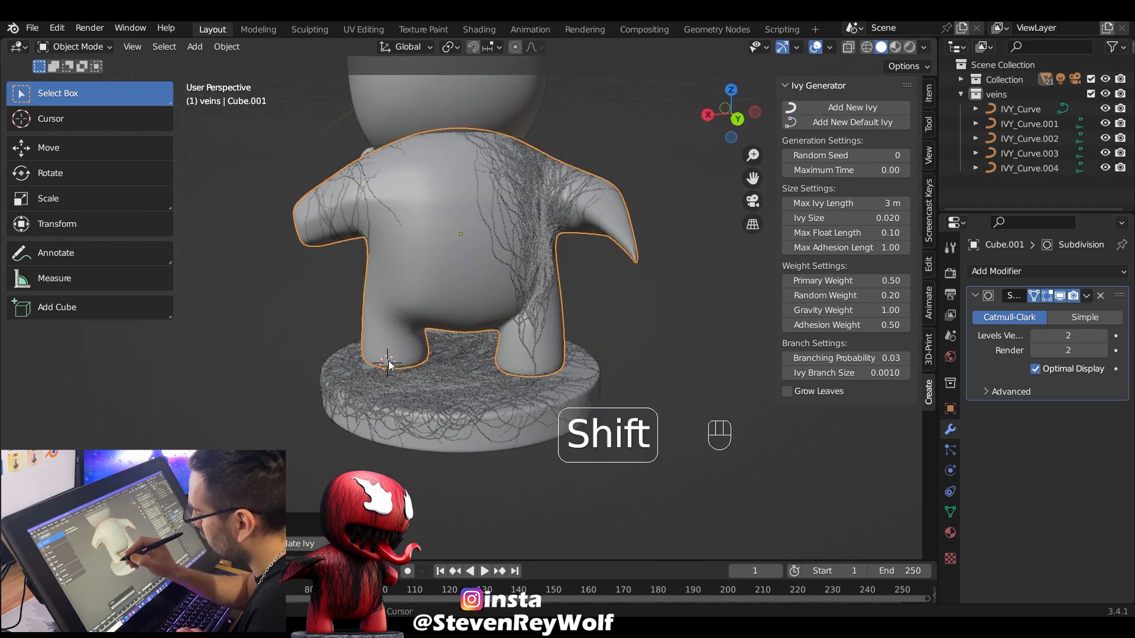
{"action": "middle_click_drag", "start_coordinate": [414, 348], "coordinate": [473, 328]}
{"action": "left_click", "coordinate": [852, 107]}
{"action": "right_click", "coordinate": [474, 325], "text": "shift"}
{"action": "left_click", "coordinate": [852, 108]}
Place the 3D cursor at a new spot on the body and grow another ivy from there
{"action": "middle_click_drag", "start_coordinate": [617, 263], "coordinate": [391, 186]}
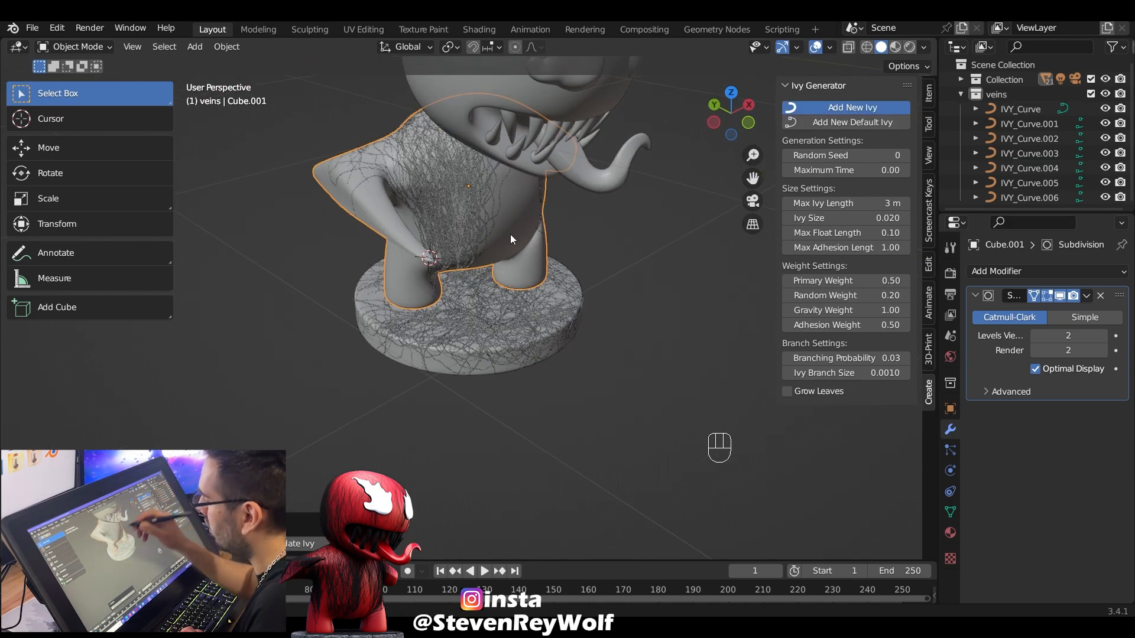
{"action": "middle_click_drag", "start_coordinate": [534, 259], "coordinate": [402, 225]}
{"action": "right_click", "coordinate": [385, 222], "text": "shift"}
{"action": "middle_click_drag", "start_coordinate": [588, 254], "coordinate": [524, 228]}
{"action": "middle_click_drag", "start_coordinate": [503, 204], "coordinate": [496, 231], "text": "ctrl"}
{"action": "right_click", "coordinate": [487, 313], "text": "shift"}
{"action": "left_click", "coordinate": [847, 108]}
Try placing the 3D cursor between the feet and undo the last change
{"action": "right_click", "coordinate": [463, 291], "text": "shift"}
{"action": "middle_click_drag", "start_coordinate": [562, 252], "coordinate": [584, 195]}
{"action": "key", "text": "ctrl+z"}
Apply the transforms of the selected head and body
{"action": "middle_click_drag", "start_coordinate": [487, 222], "coordinate": [488, 204], "text": "ctrl"}
{"action": "middle_click_drag", "start_coordinate": [488, 228], "coordinate": [503, 279], "text": "shift"}
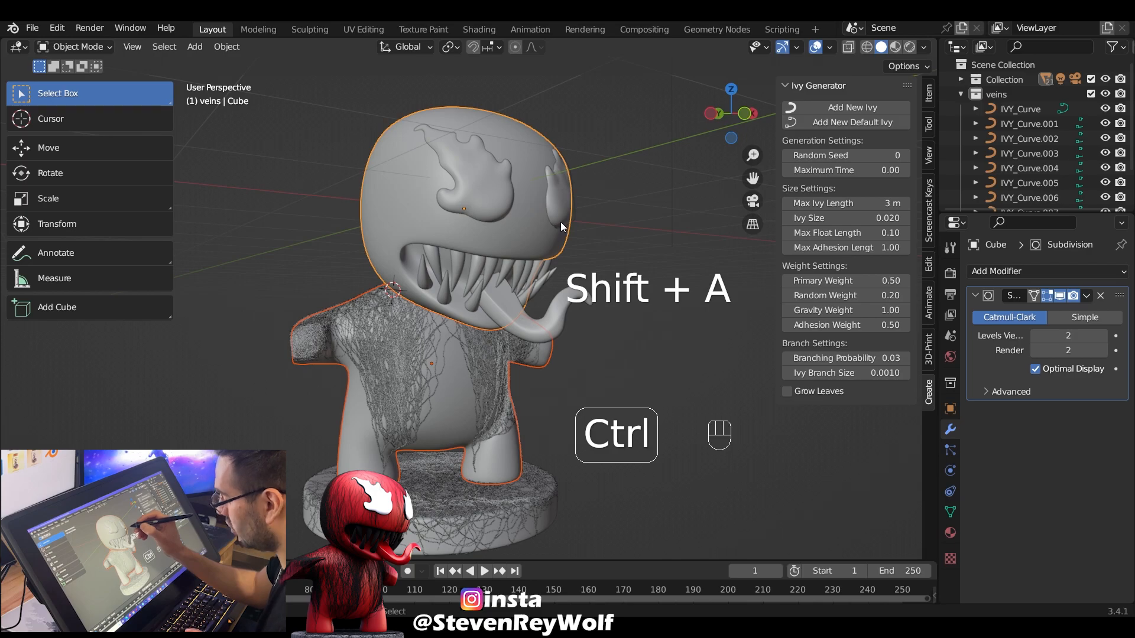
{"action": "key", "text": "ctrl+a"}
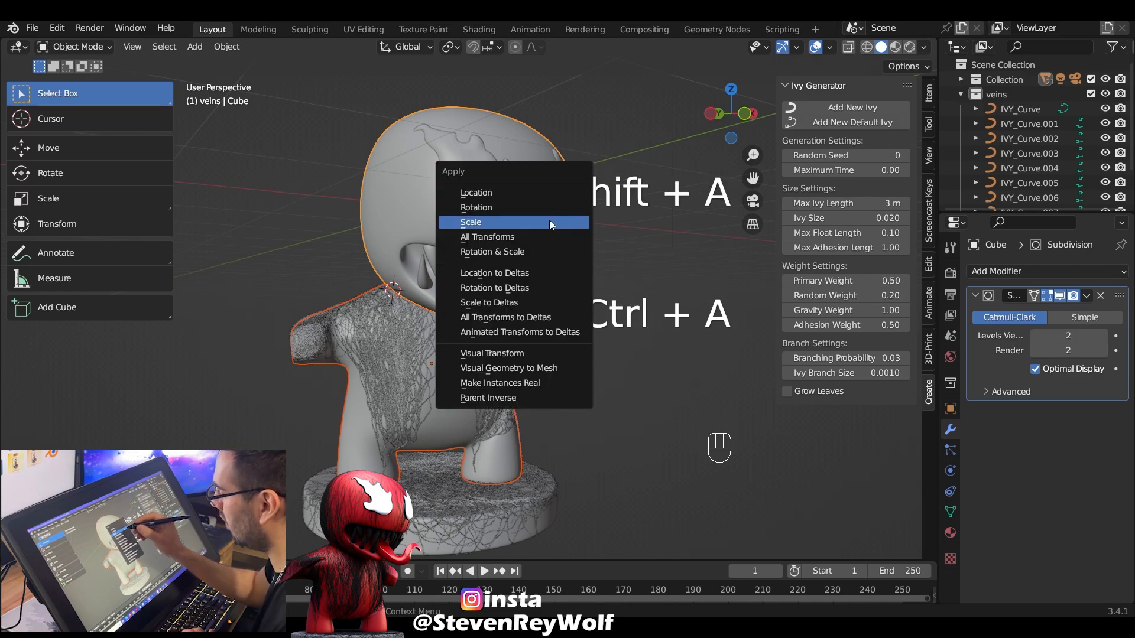
{"action": "key", "text": "ctrl+a"}
{"action": "left_click", "coordinate": [550, 229]}
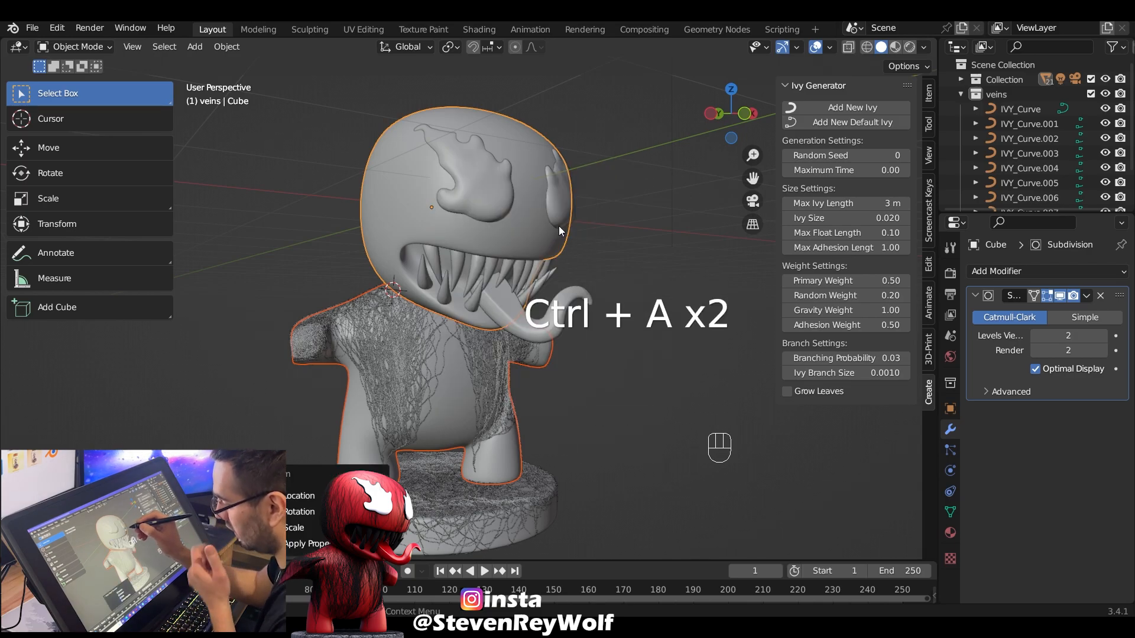
Undo the last two changes, place the 3D cursor on the head and grow a new ivy there
{"action": "middle_click_drag", "start_coordinate": [551, 219], "coordinate": [481, 297]}
{"action": "middle_click_drag", "start_coordinate": [649, 214], "coordinate": [492, 183]}
{"action": "key", "text": "ctrl+z"}
{"action": "key", "text": "ctrl+z"}
{"action": "right_click", "coordinate": [480, 303], "text": "shift"}
{"action": "left_click", "coordinate": [845, 108]}
Move the 3D cursor to another spot on the head near the mouth and grow another ivy
{"action": "right_click", "coordinate": [466, 190], "text": "shift"}
{"action": "middle_click_drag", "start_coordinate": [601, 157], "coordinate": [508, 268], "text": "ctrl"}
{"action": "scroll", "coordinate": [509, 268], "scroll_direction": "up", "scroll_amount": 3}
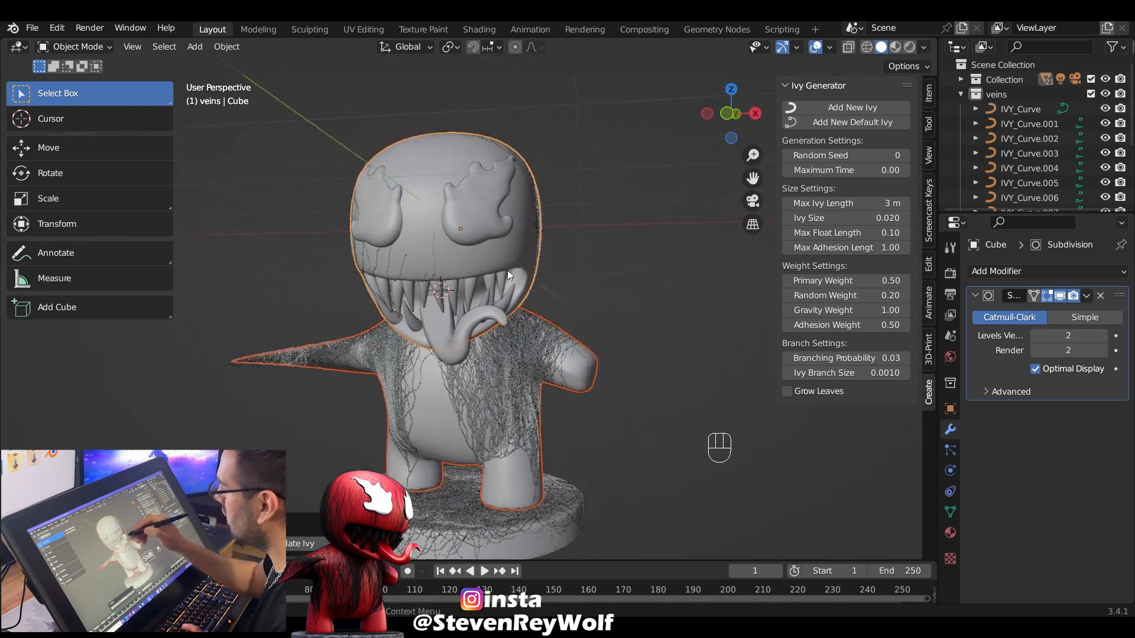
{"action": "left_click", "coordinate": [868, 111]}
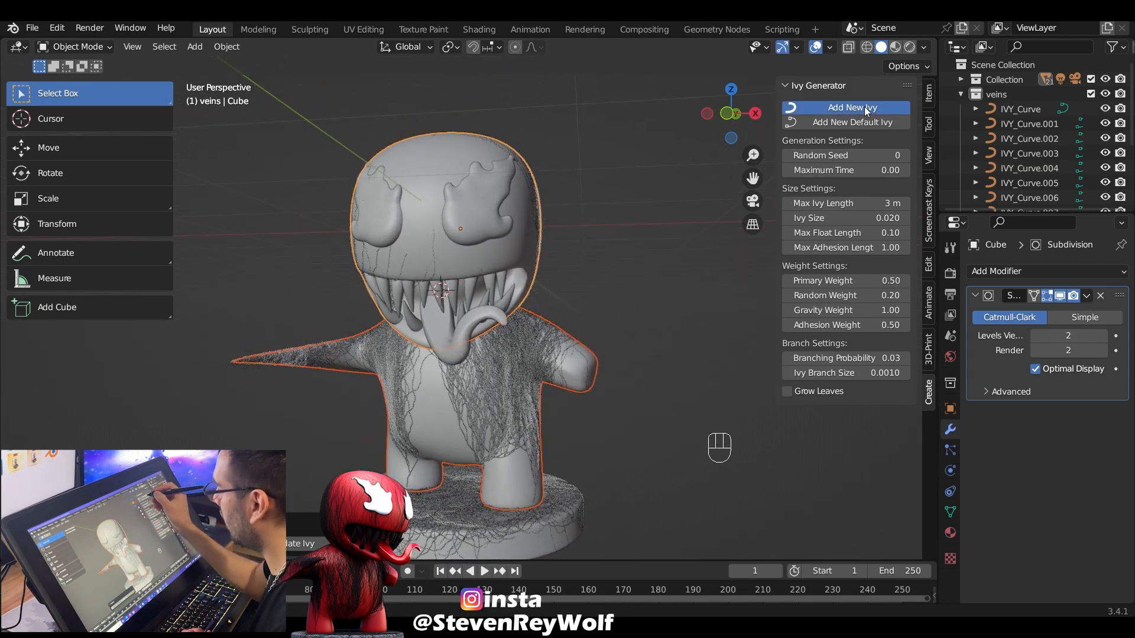
Undo the last four changes to the head's strands
{"action": "middle_click_drag", "start_coordinate": [591, 261], "coordinate": [585, 310]}
{"action": "key", "text": "ctrl+z"}
{"action": "key", "text": "ctrl+z"}
{"action": "key", "text": "ctrl+z"}
{"action": "key", "text": "ctrl+z"}
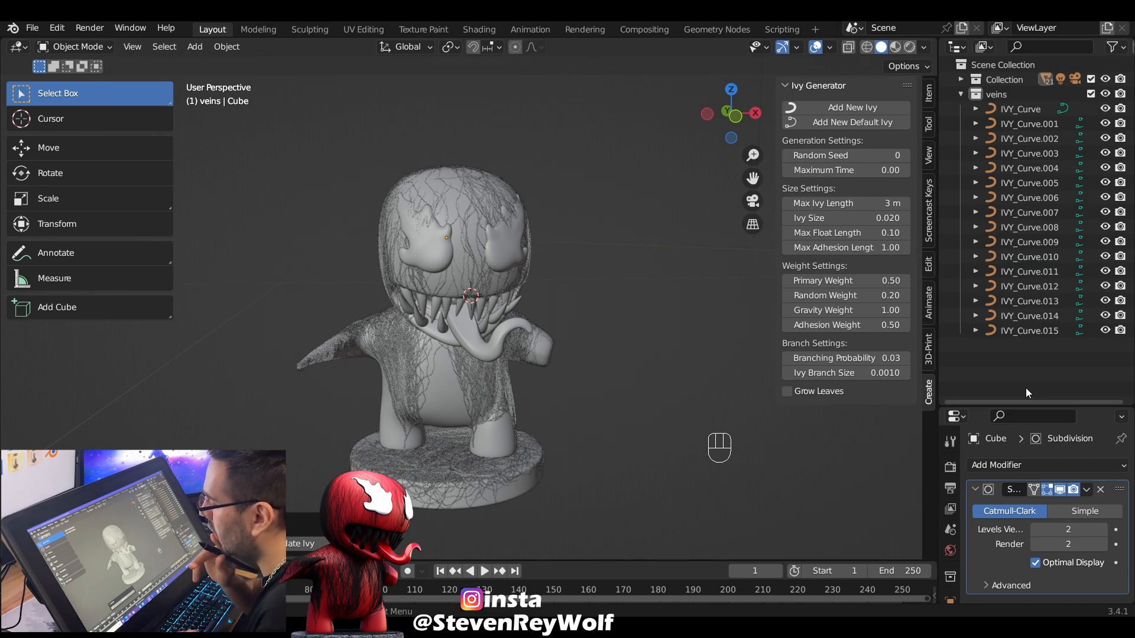
Select the eyes and load syferfontein_0d_clear_4k.exr as the Environment Texture for the world's background color
{"action": "left_click", "coordinate": [439, 260]}
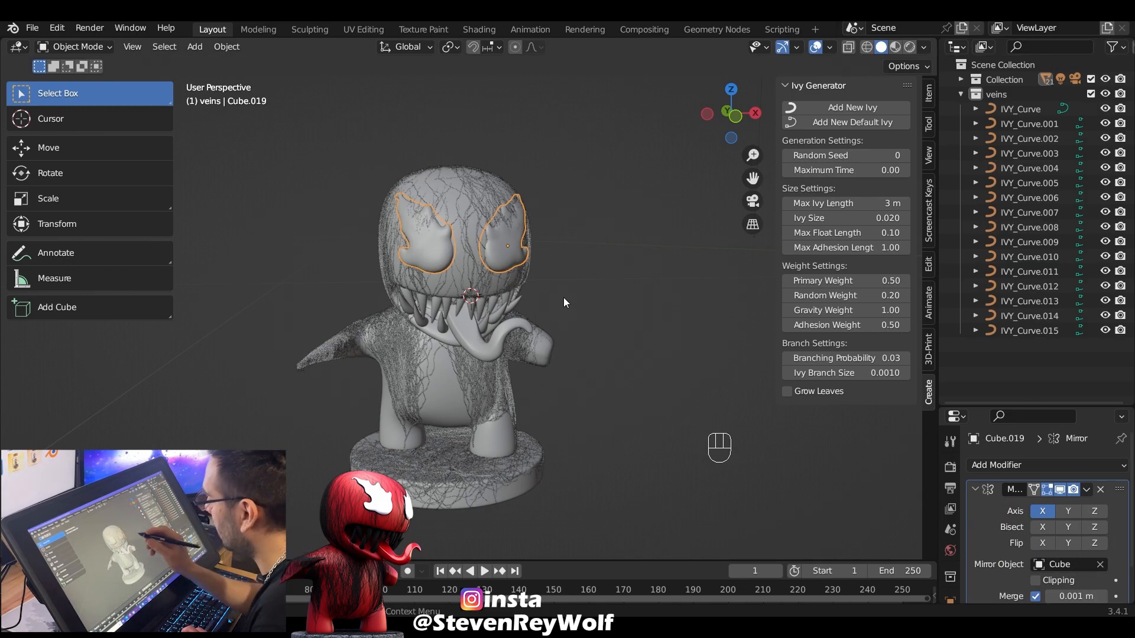
{"action": "left_click_drag", "start_coordinate": [1080, 407], "coordinate": [1081, 235]}
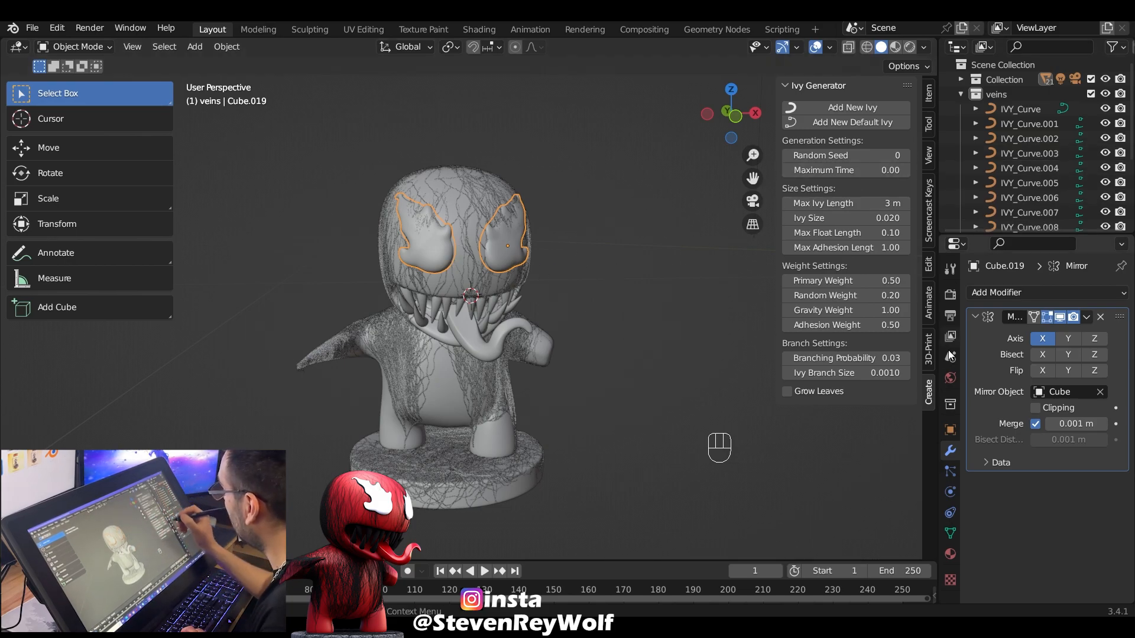
{"action": "left_click", "coordinate": [950, 377]}
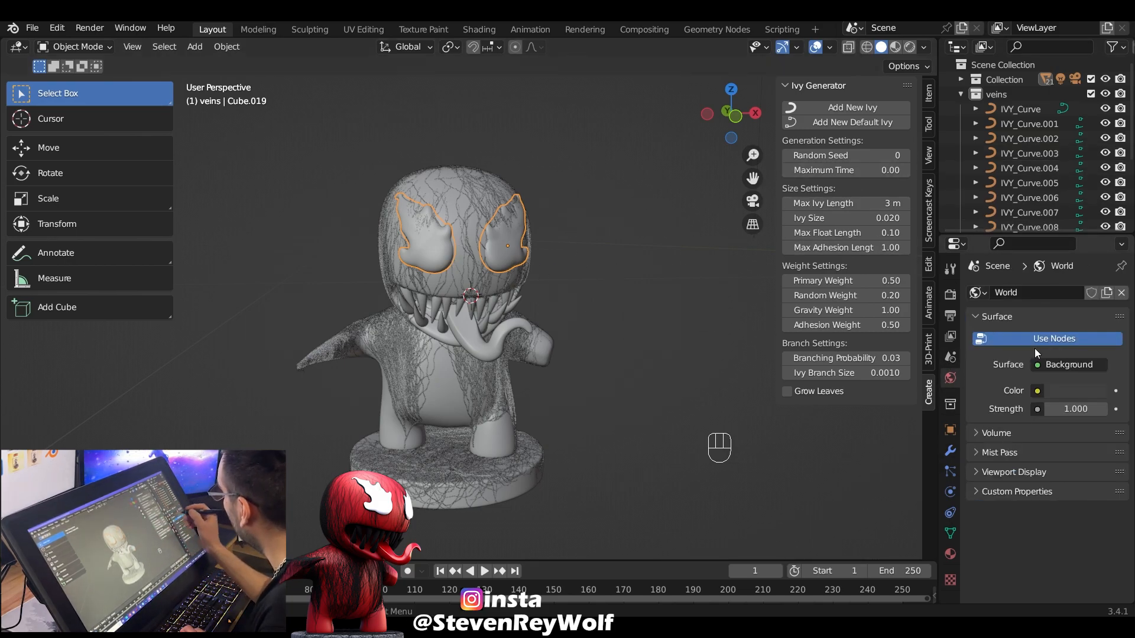
{"action": "left_click", "coordinate": [1037, 392]}
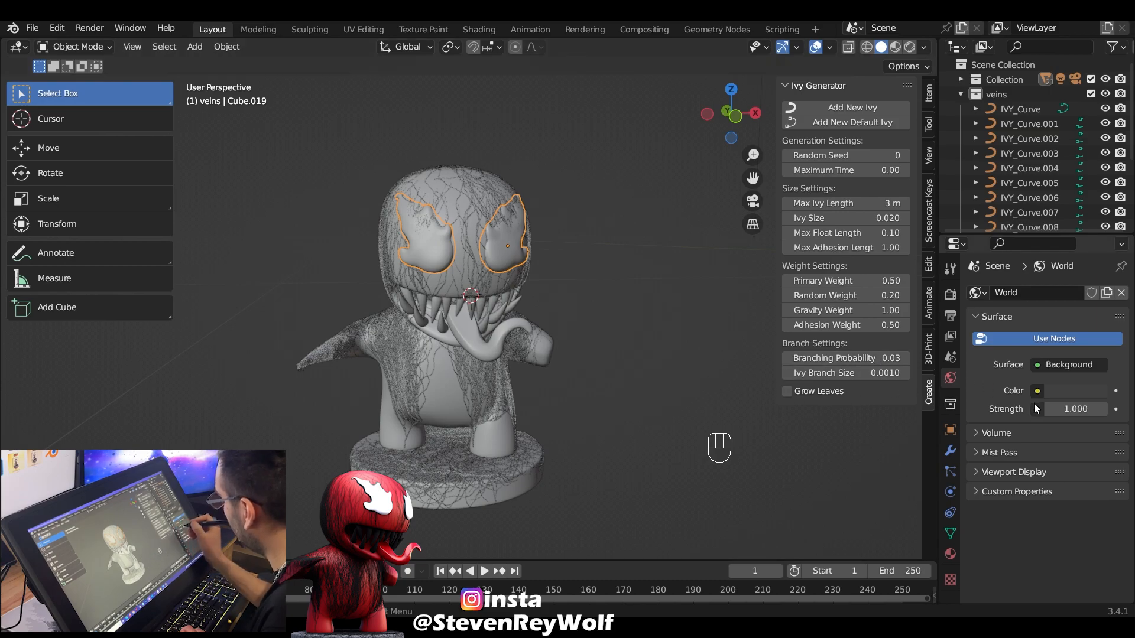
{"action": "left_click", "coordinate": [1037, 391]}
{"action": "left_click", "coordinate": [735, 456]}
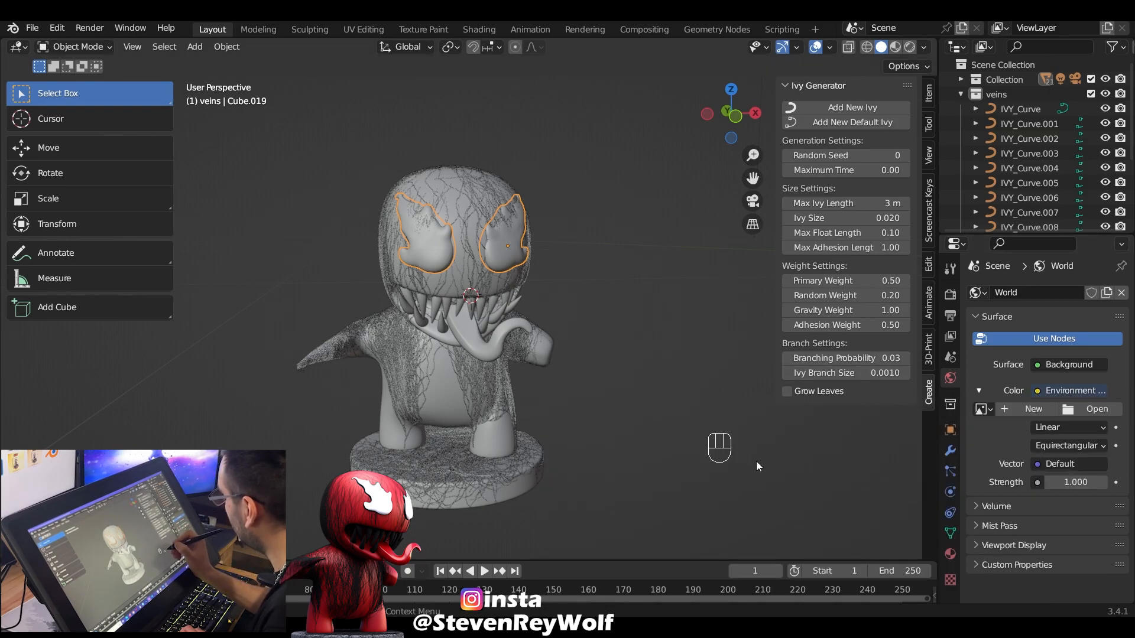
{"action": "left_click", "coordinate": [1096, 409]}
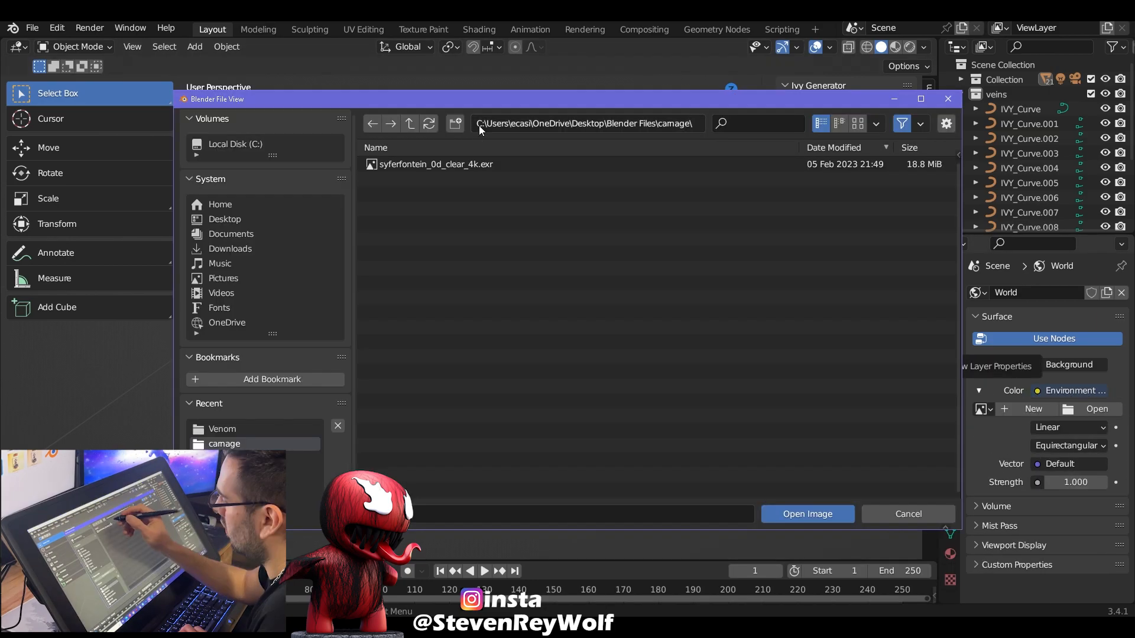
{"action": "double_click", "coordinate": [482, 165]}
Switch the viewport shading to Material Preview
{"action": "middle_click_drag", "start_coordinate": [541, 207], "coordinate": [539, 192], "text": "shift"}
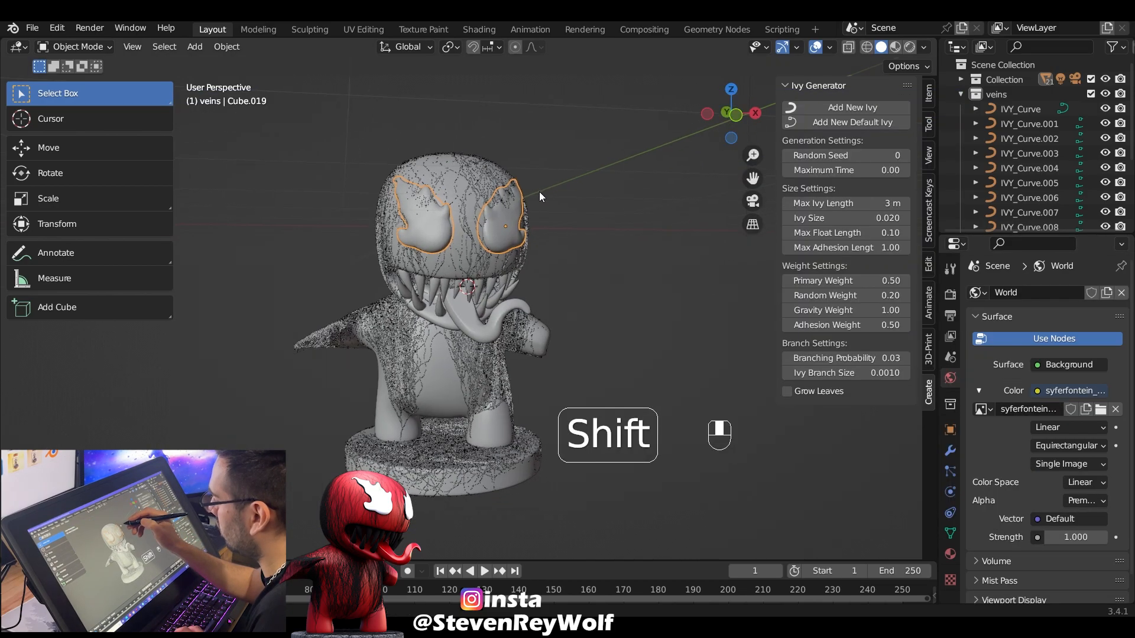
{"action": "key", "text": "z"}
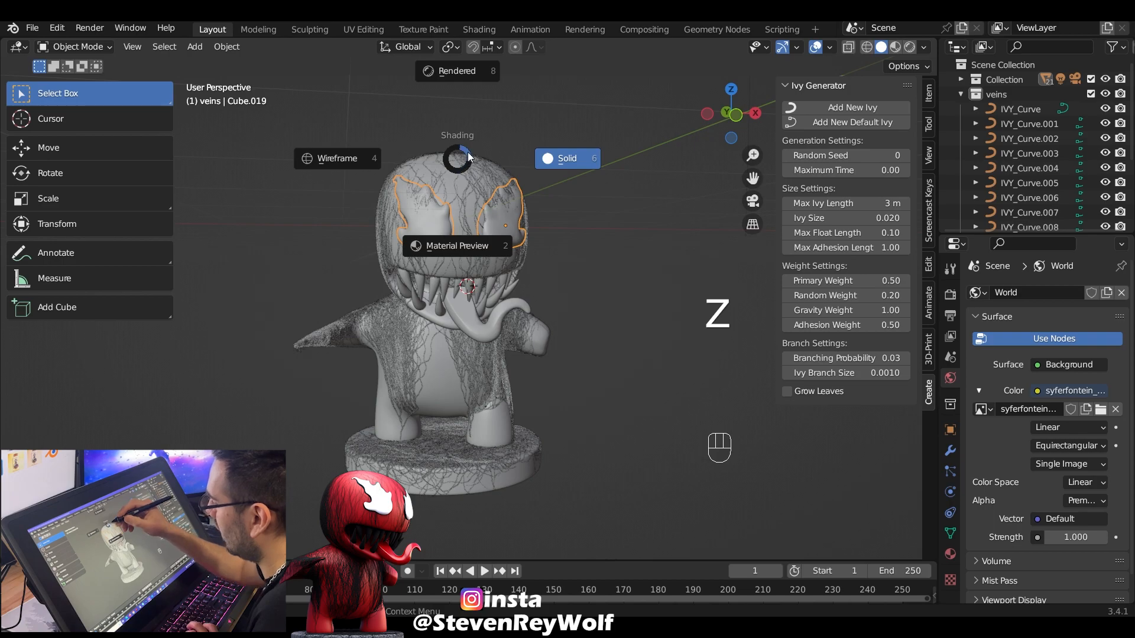
{"action": "left_click", "coordinate": [481, 247]}
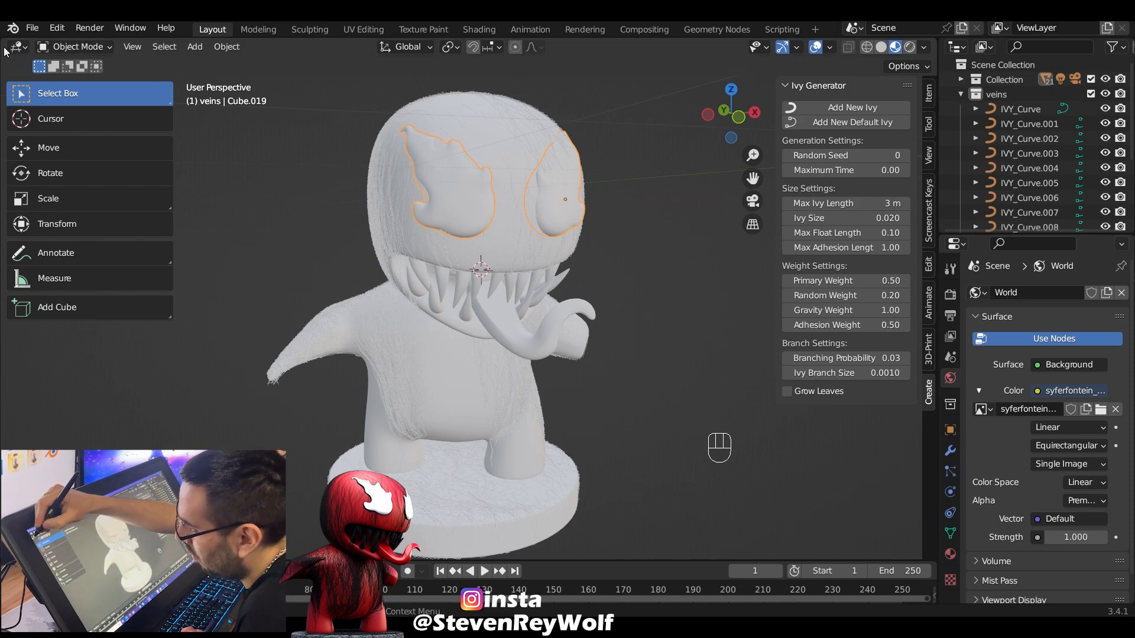
Split the viewport, turn the new area into a Shader Editor and hide its sidebar
{"action": "left_click_drag", "start_coordinate": [4, 51], "coordinate": [318, 72]}
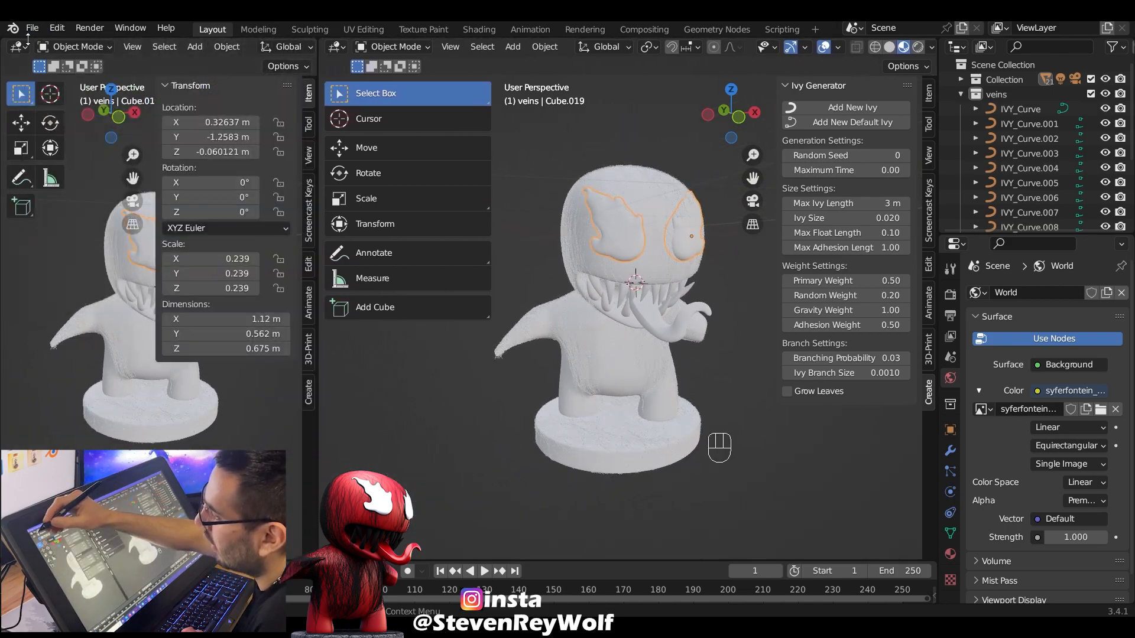
{"action": "left_click", "coordinate": [23, 46]}
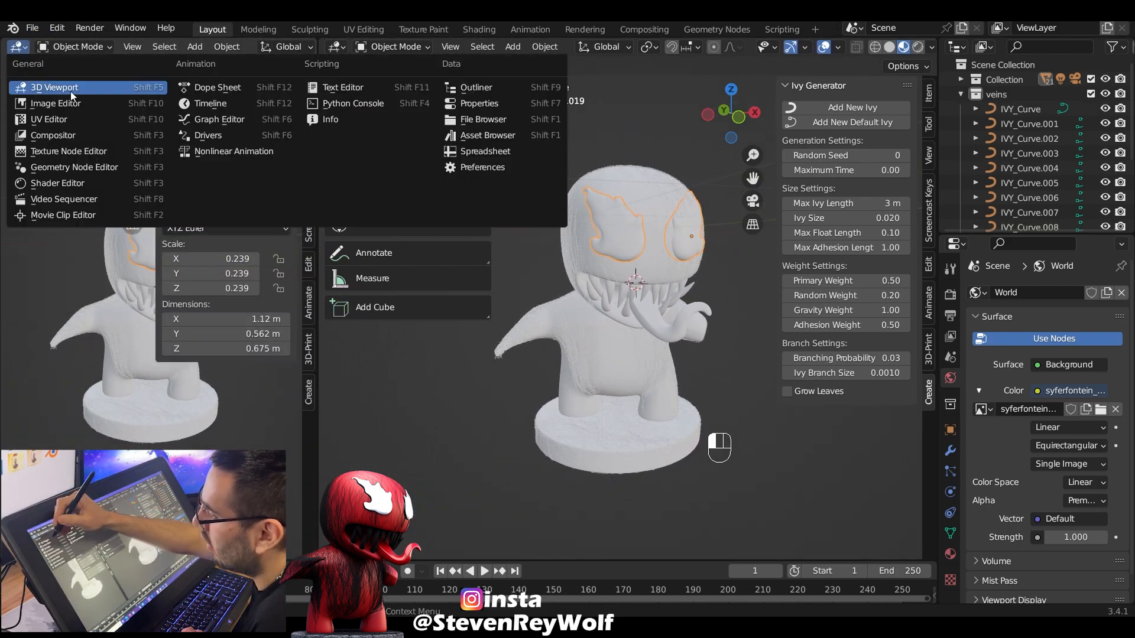
{"action": "left_click", "coordinate": [95, 182]}
{"action": "key", "text": "n"}
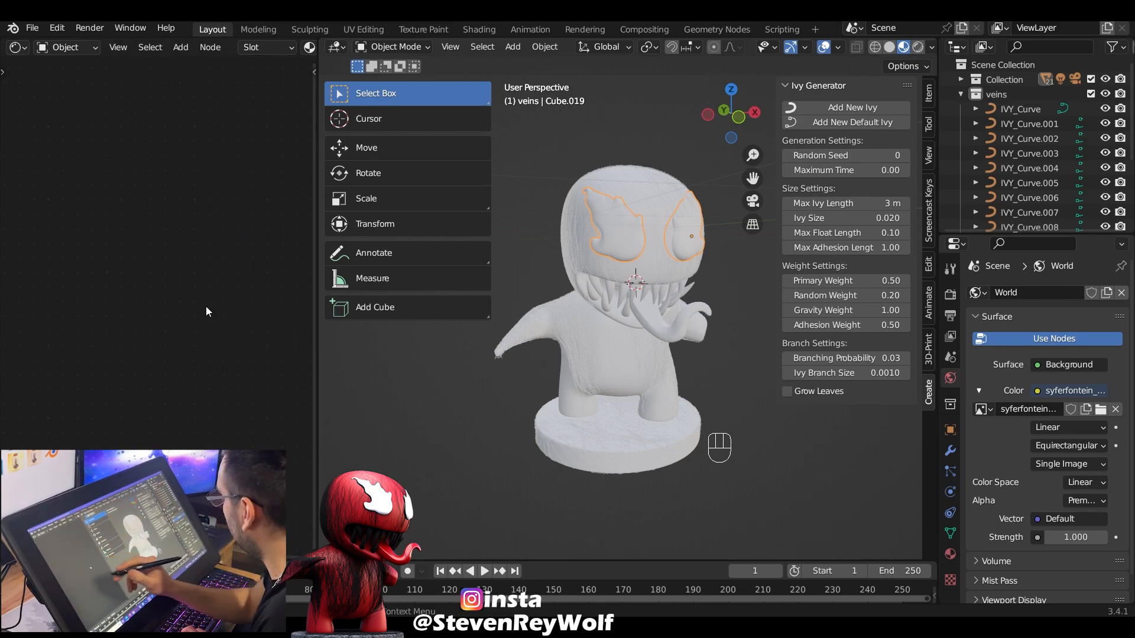
Create a new material for the selected eyes and name it Eyes
{"action": "left_click", "coordinate": [951, 554]}
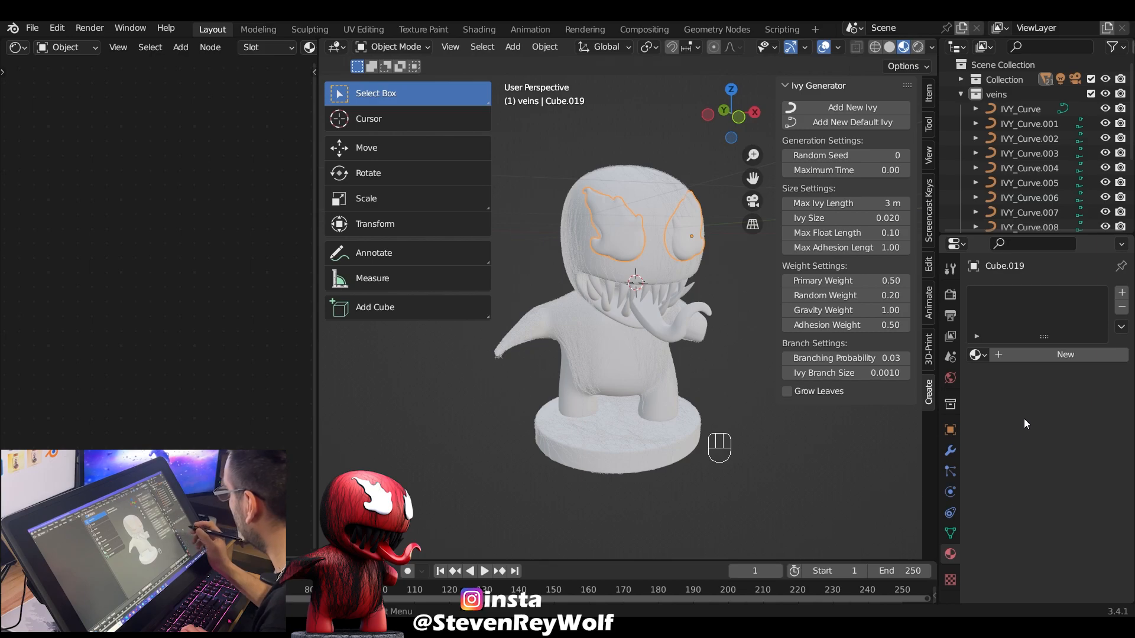
{"action": "left_click", "coordinate": [1049, 356]}
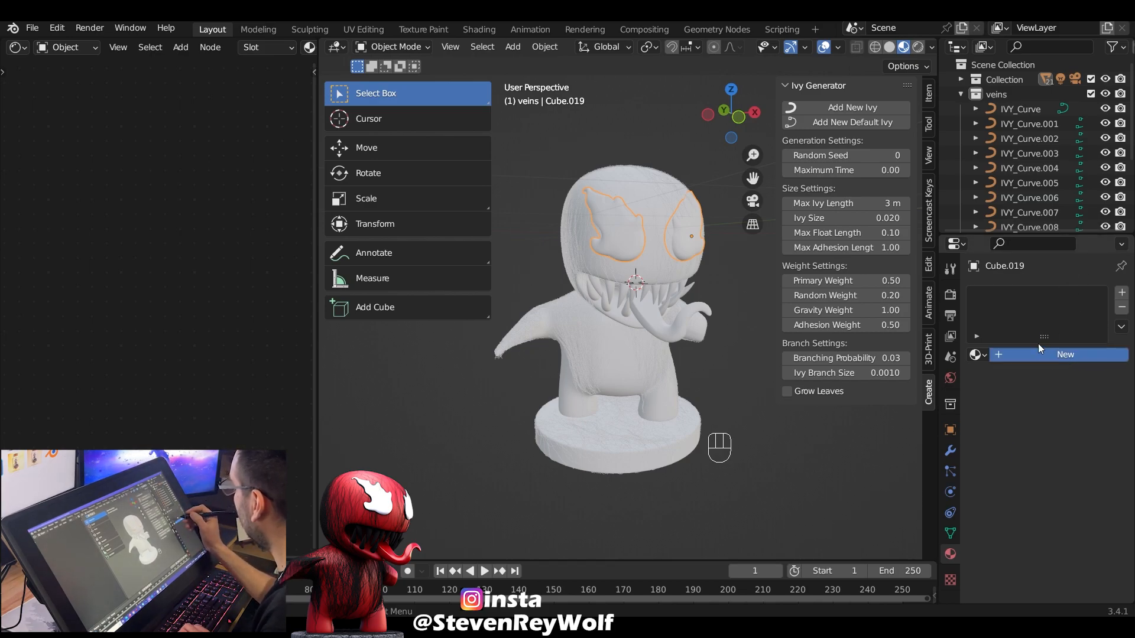
{"action": "left_click", "coordinate": [1033, 355]}
{"action": "double_click", "coordinate": [1033, 296]}
{"action": "type", "text": "Eyes"}
{"action": "key", "text": "Return"}
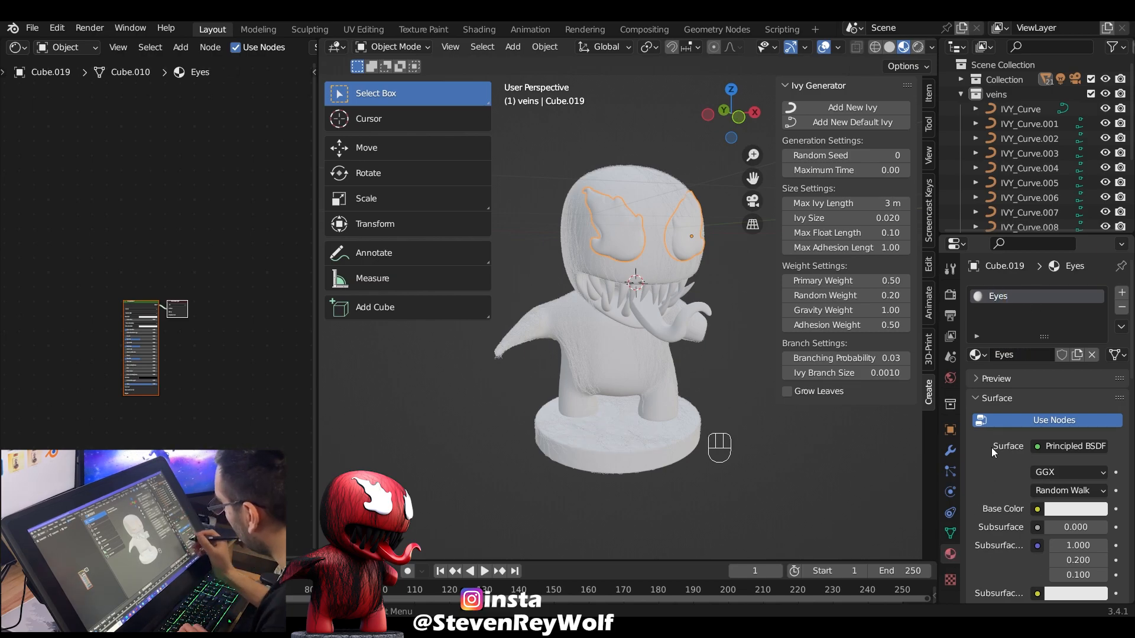
Add a black color attribute named Eye to the eyes mesh, with Vertex domain and Color data type
{"action": "left_click", "coordinate": [951, 536]}
{"action": "scroll", "coordinate": [1017, 402], "scroll_direction": "down", "scroll_amount": 3}
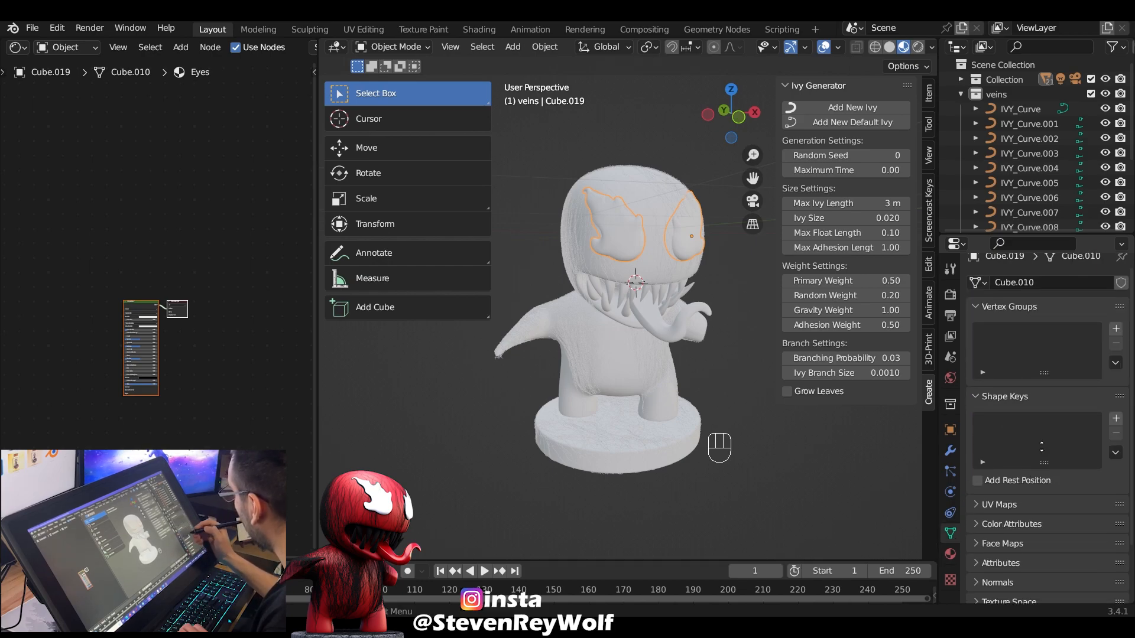
{"action": "left_click", "coordinate": [989, 460]}
{"action": "scroll", "coordinate": [1005, 461], "scroll_direction": "down", "scroll_amount": 1}
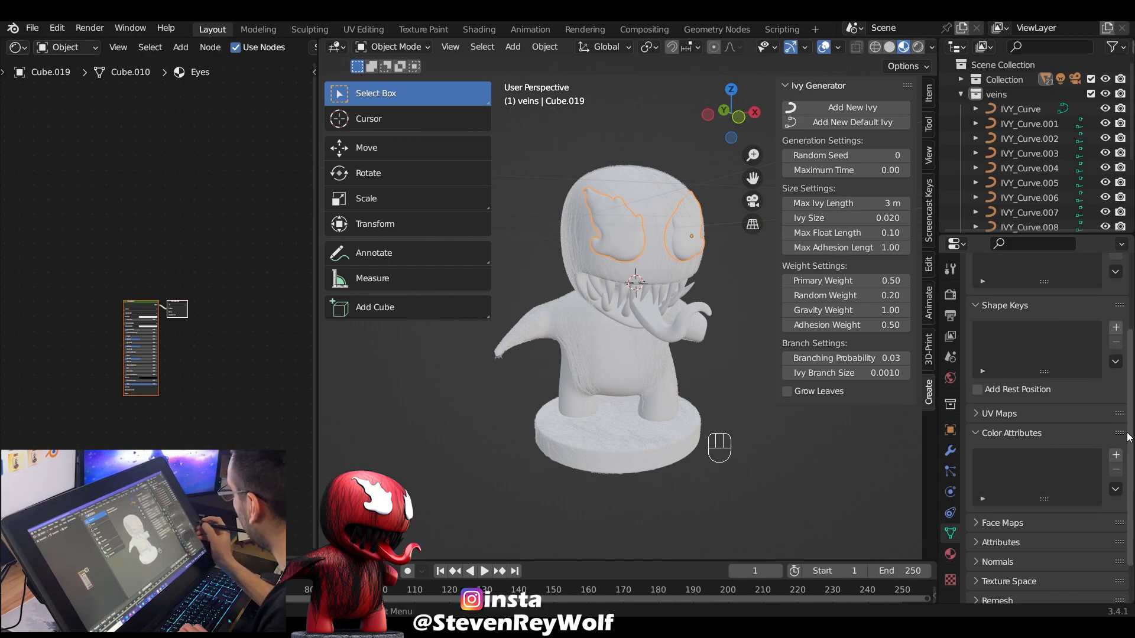
{"action": "left_click", "coordinate": [1116, 458]}
{"action": "left_click", "coordinate": [1028, 480]}
{"action": "type", "text": "Eye"}
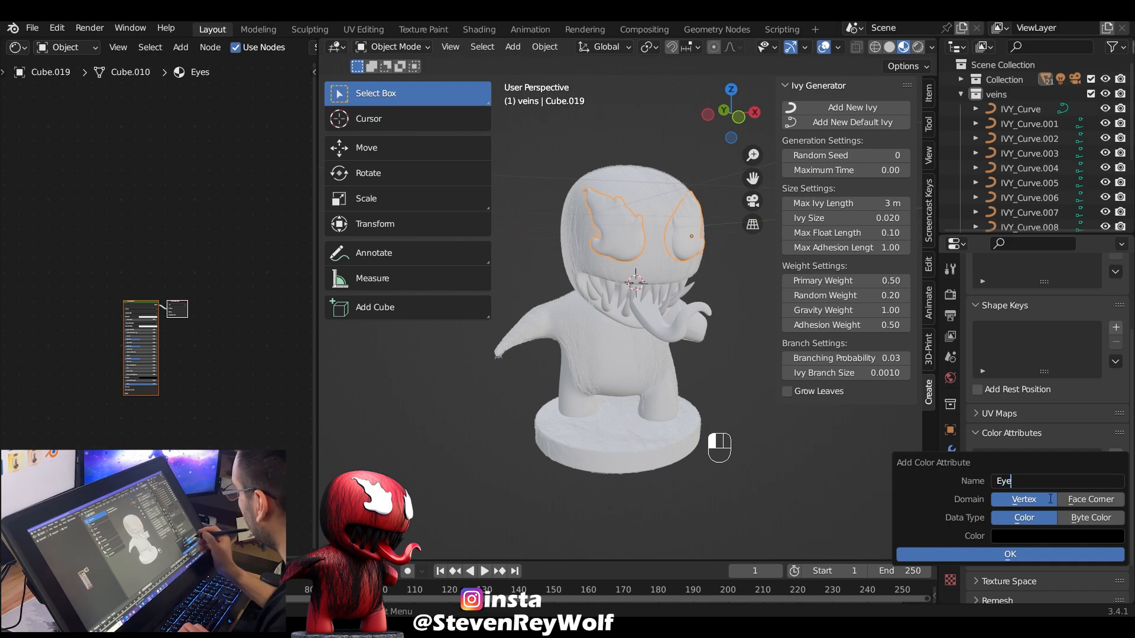
{"action": "left_click", "coordinate": [1029, 554]}
Add a Color Attribute node beside the Principled BSDF in the Eyes material
{"action": "key", "text": "Home"}
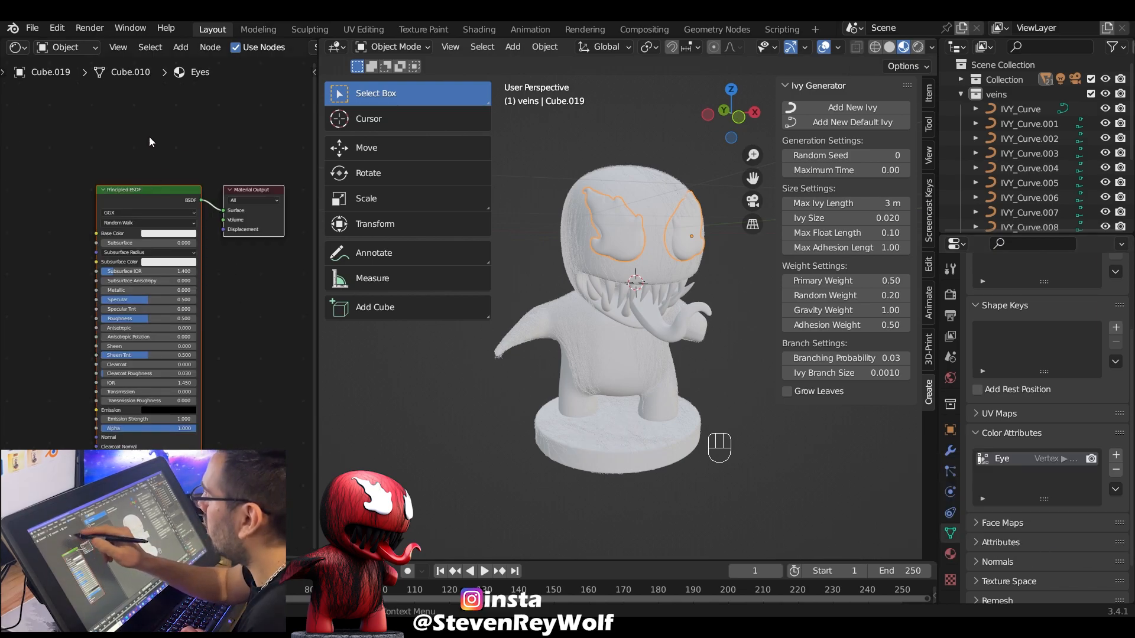
{"action": "middle_click_drag", "start_coordinate": [216, 273], "coordinate": [275, 273], "text": "shift"}
{"action": "left_click", "coordinate": [67, 267]}
{"action": "key", "text": "shift+a"}
{"action": "left_click", "coordinate": [70, 266]}
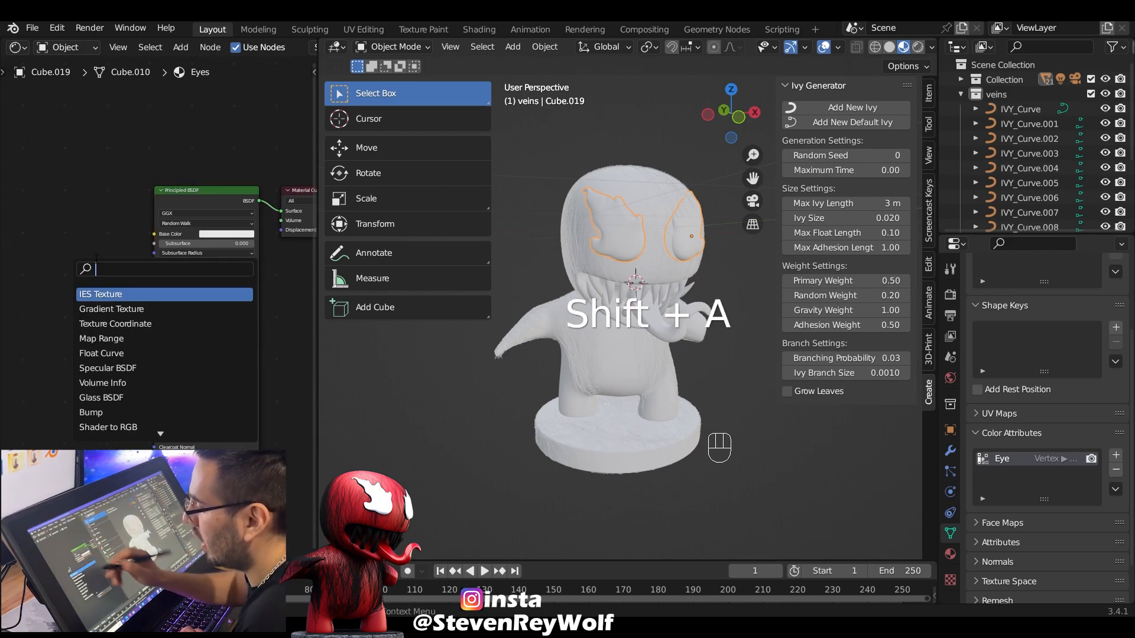
{"action": "type", "text": "color"}
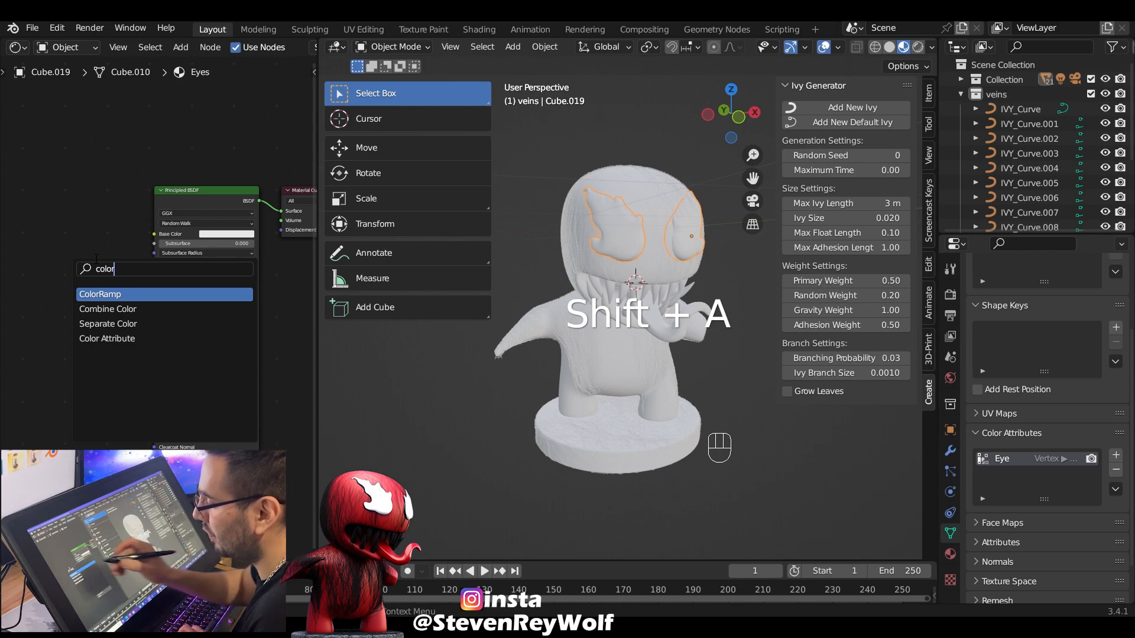
{"action": "left_click", "coordinate": [133, 338]}
{"action": "left_click", "coordinate": [116, 210]}
Connect the Color Attribute node's Color to the Principled BSDF's Base Color and assign the Eye attribute to it
{"action": "left_click_drag", "start_coordinate": [89, 264], "coordinate": [153, 234]}
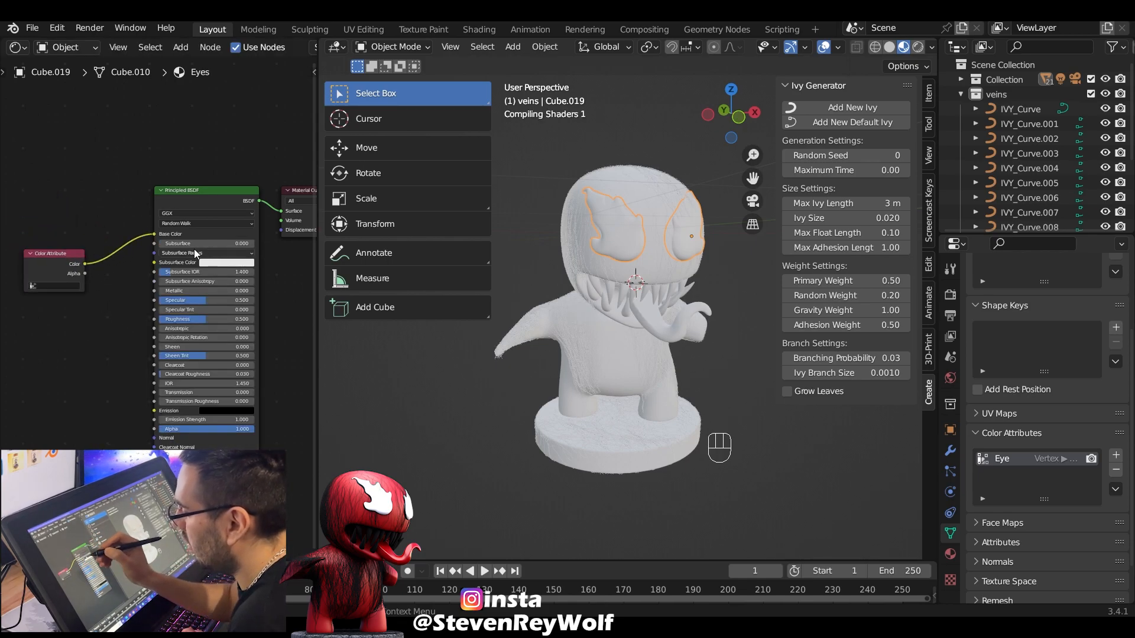
{"action": "left_click", "coordinate": [56, 286]}
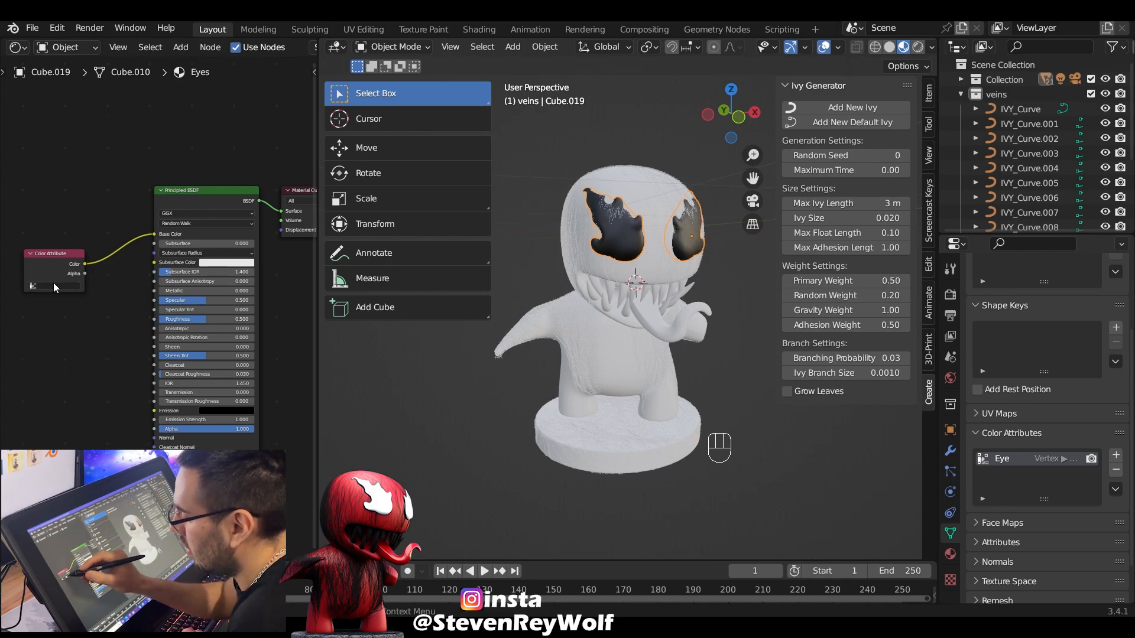
{"action": "left_click", "coordinate": [59, 301]}
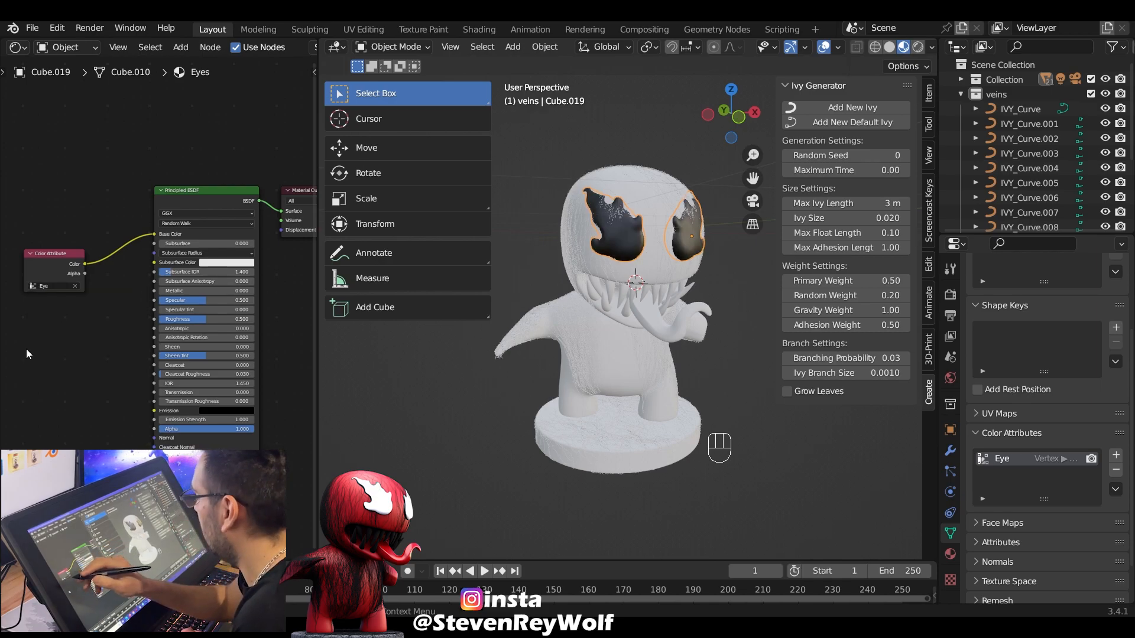
Close the Shader Editor area so the 3D viewport fills the workspace again
{"action": "mouse_move", "coordinate": [685, 247]}
{"action": "middle_mouse_down", "text": "ctrl"}
{"action": "mouse_move", "coordinate": [700, 218]}
{"action": "mouse_move", "coordinate": [694, 249]}
{"action": "middle_mouse_up", "text": "ctrl"}
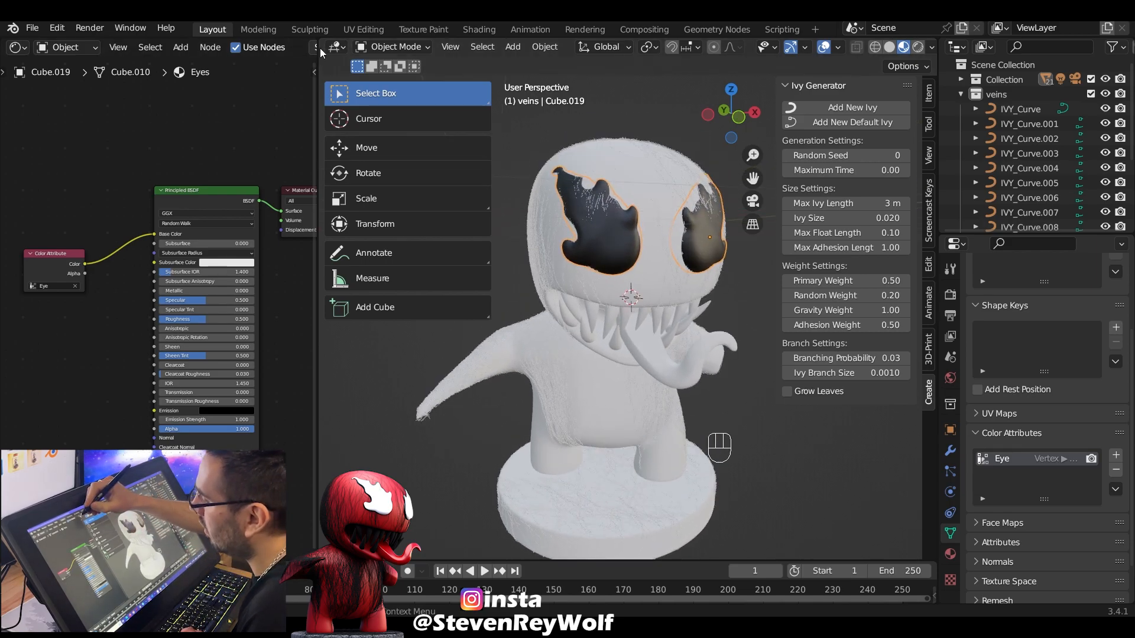
{"action": "left_click_drag", "start_coordinate": [312, 45], "coordinate": [158, 52]}
{"action": "scroll", "coordinate": [484, 116], "scroll_direction": "down", "scroll_amount": 2}
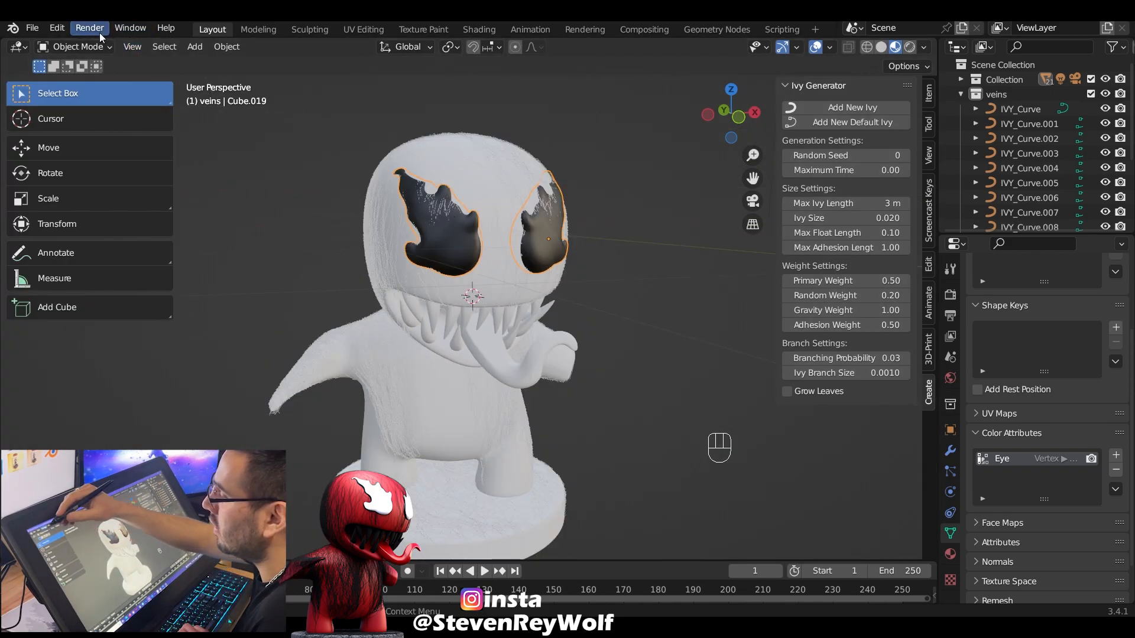
Put the eyes into Vertex Paint mode and show the Draw brush's settings
{"action": "left_click", "coordinate": [100, 47]}
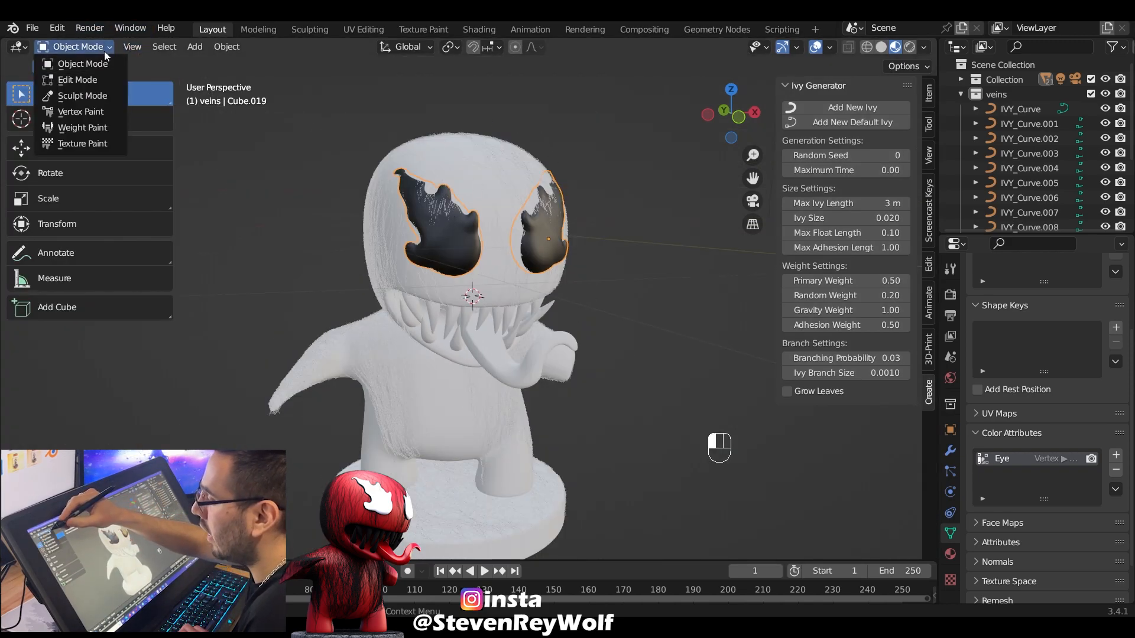
{"action": "left_click", "coordinate": [110, 112]}
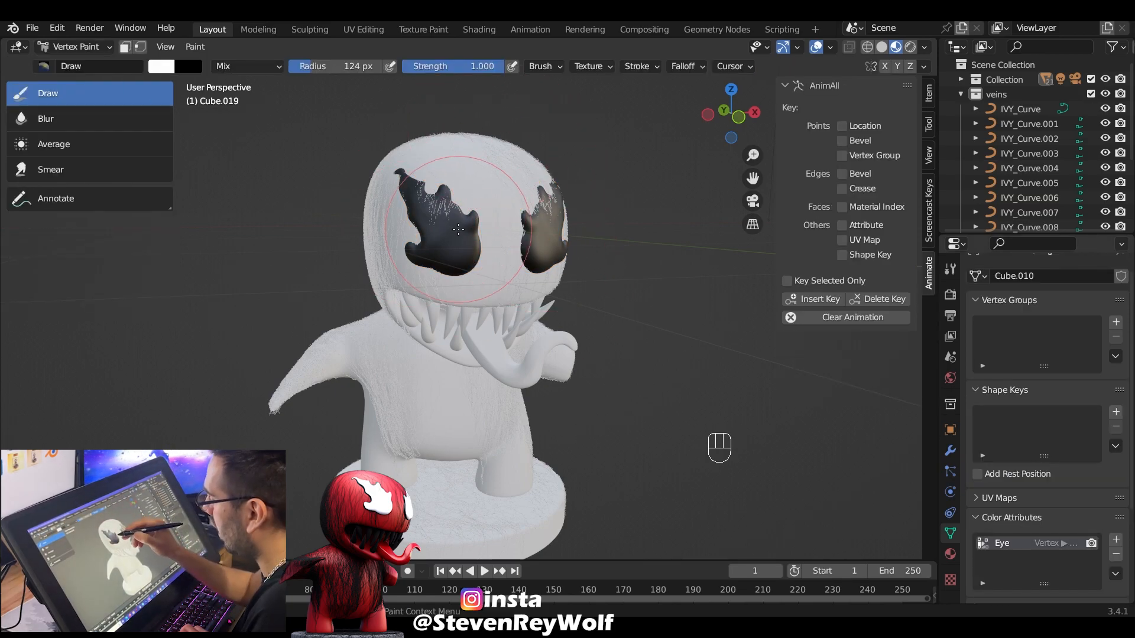
{"action": "left_click", "coordinate": [949, 269]}
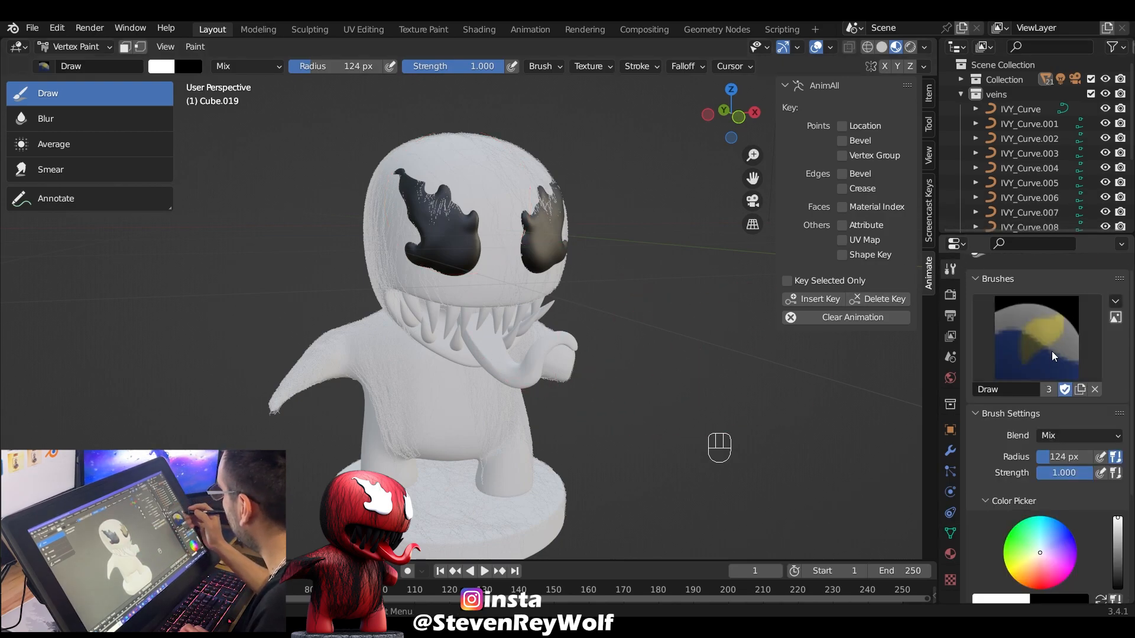
Create a color palette named 1 for the Draw brush and add white to it as a swatch
{"action": "scroll", "coordinate": [1029, 476], "scroll_direction": "down", "scroll_amount": 5}
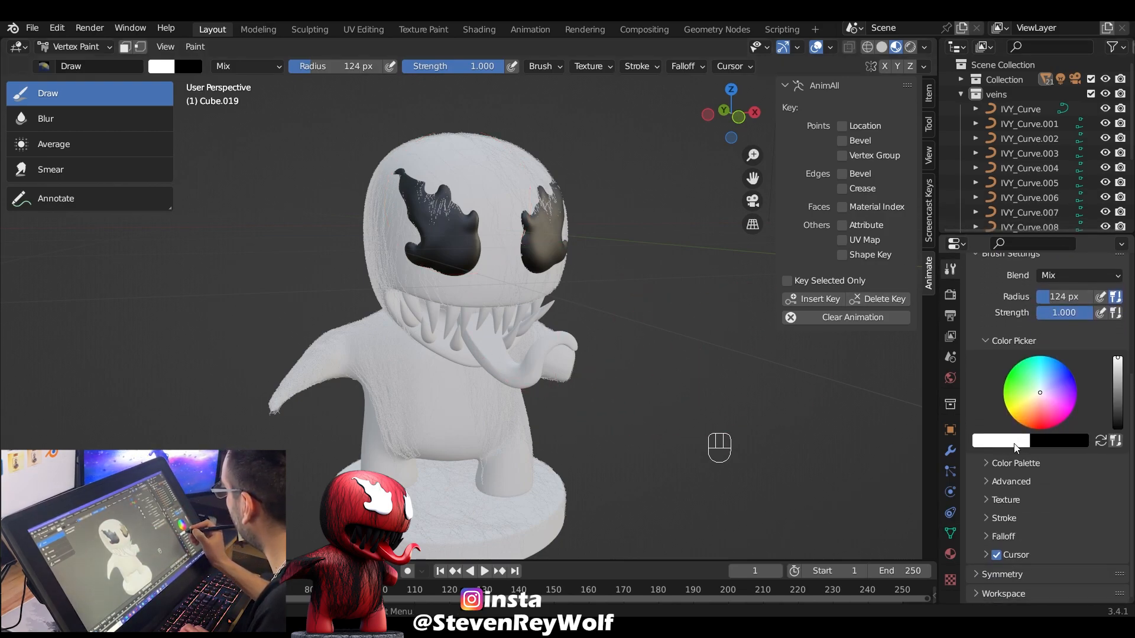
{"action": "left_click", "coordinate": [1015, 463]}
{"action": "scroll", "coordinate": [1041, 314], "scroll_direction": "down", "scroll_amount": 1}
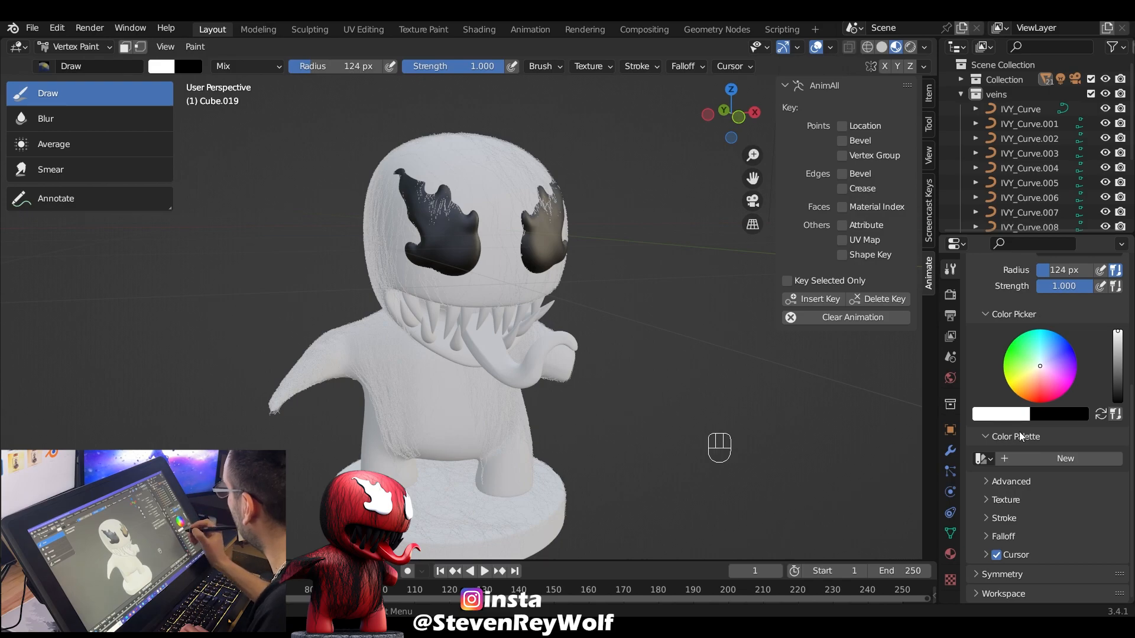
{"action": "left_click", "coordinate": [1052, 454]}
{"action": "double_click", "coordinate": [1031, 459]}
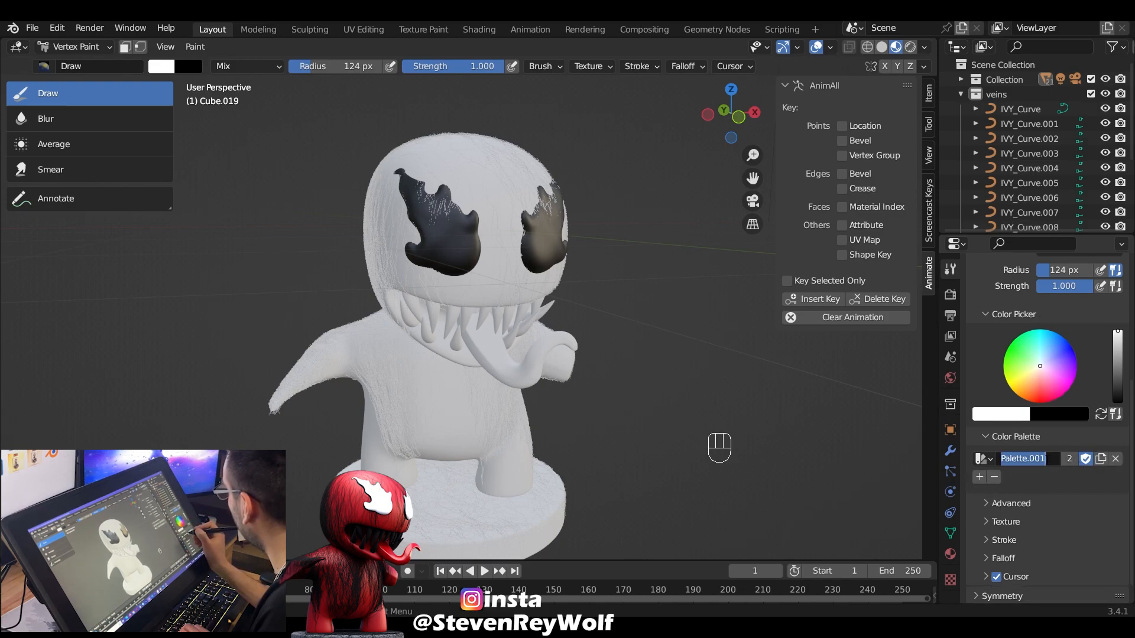
{"action": "type", "text": "1"}
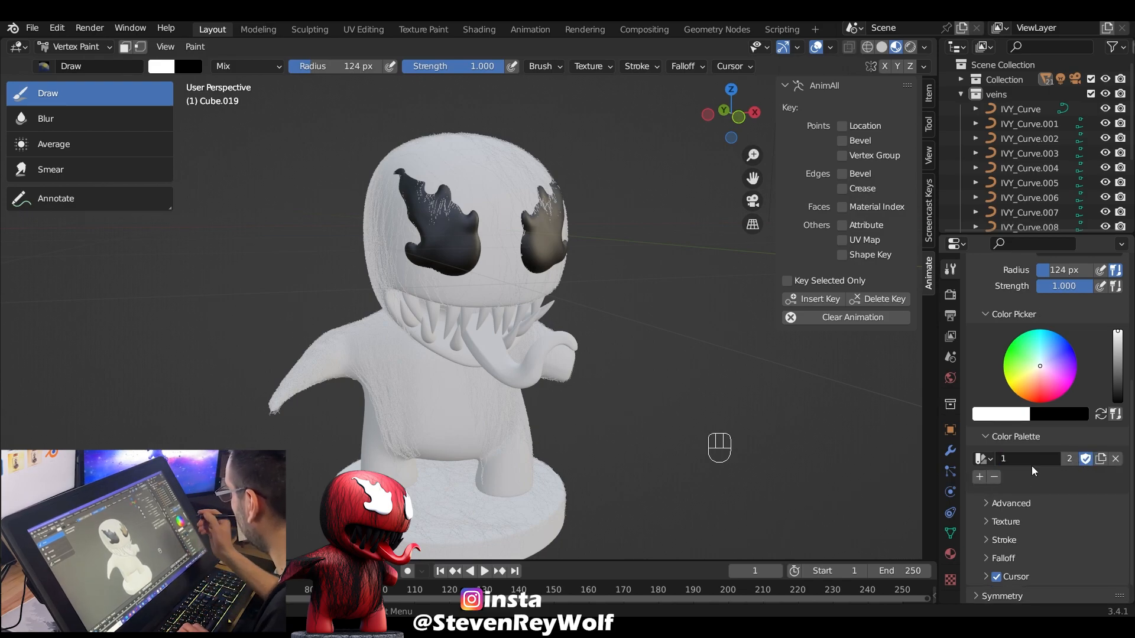
{"action": "left_click", "coordinate": [980, 478]}
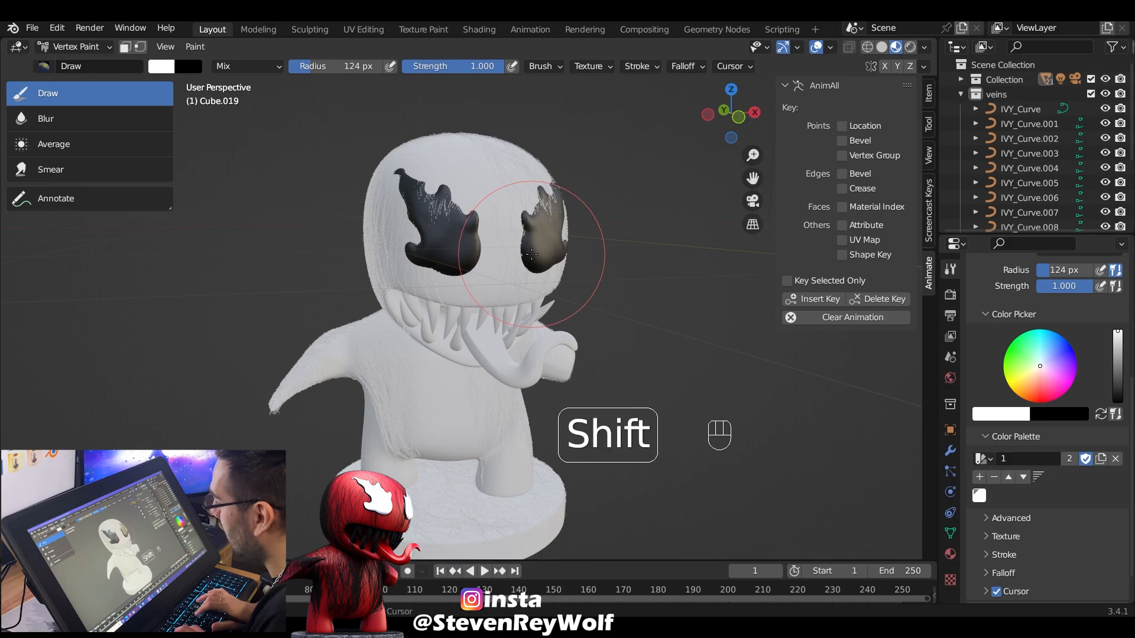
Fill the eyes with white, set the brush color to black and add black to the palette
{"action": "key", "text": "shift+k"}
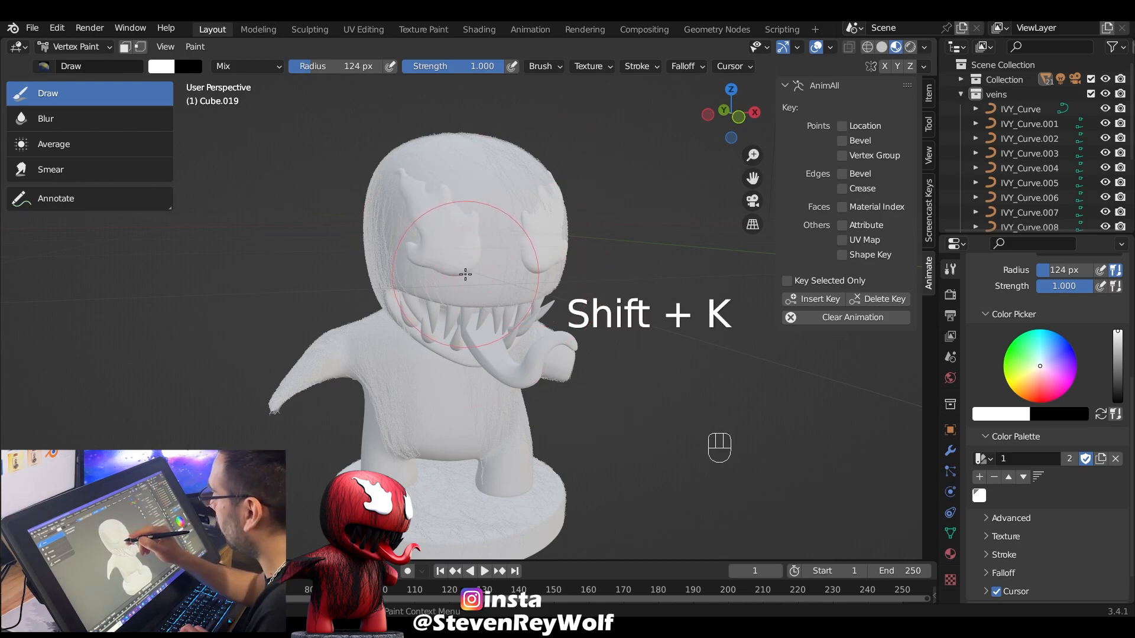
{"action": "scroll", "coordinate": [467, 274], "scroll_direction": "up", "scroll_amount": 3}
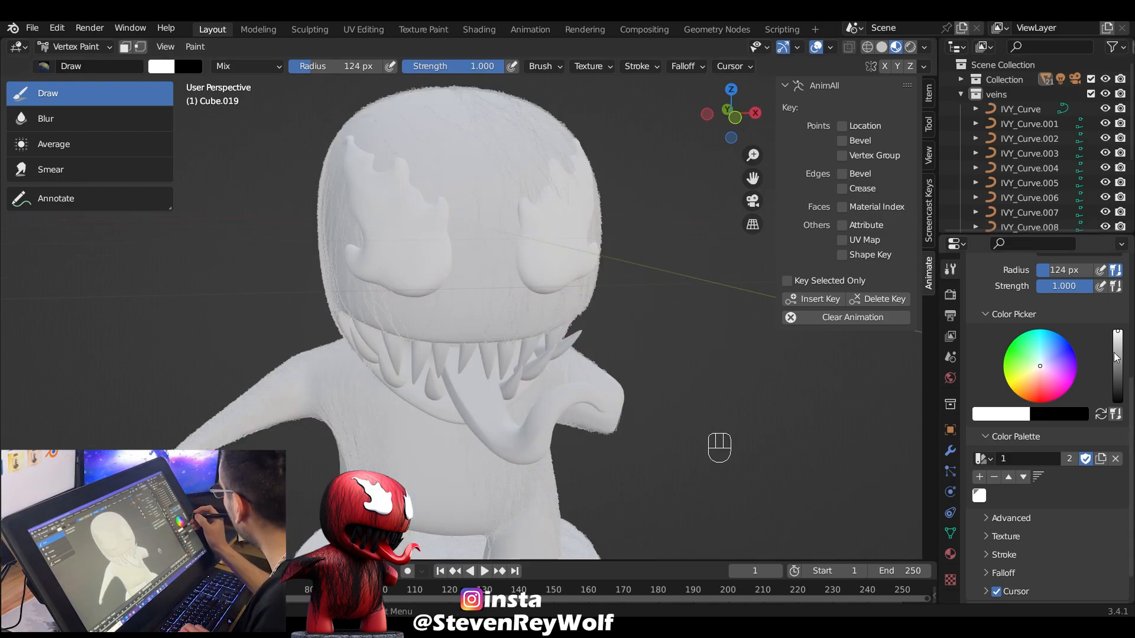
{"action": "left_click_drag", "start_coordinate": [1117, 335], "coordinate": [1118, 402]}
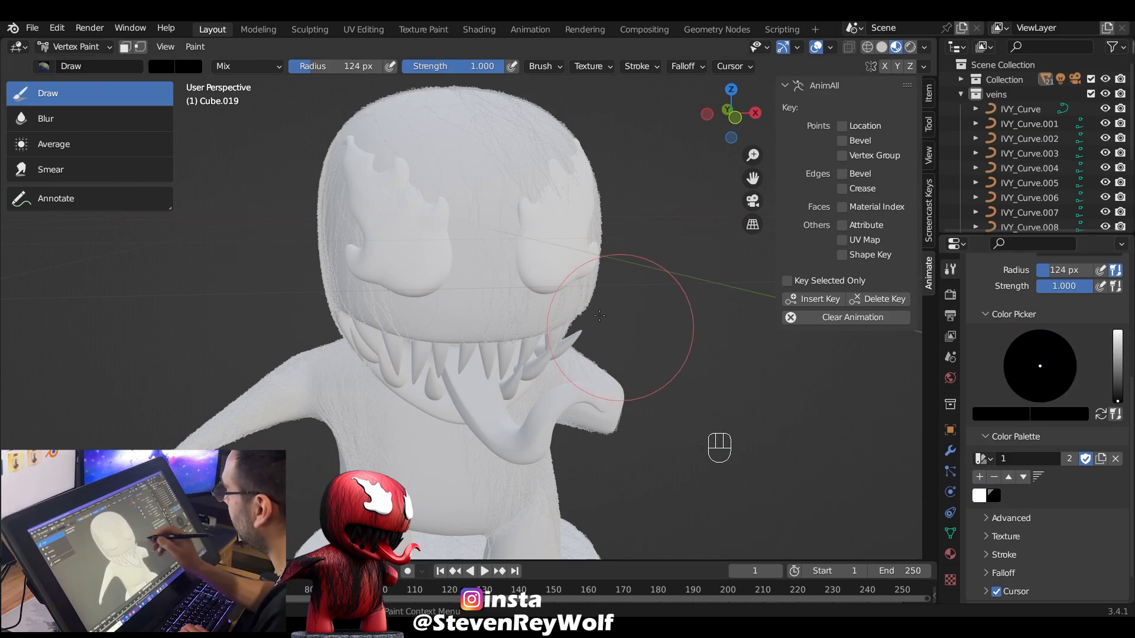
Paint the rims of both eyes black all the way around, reducing the brush radius to 17 px
{"action": "key", "text": "f"}
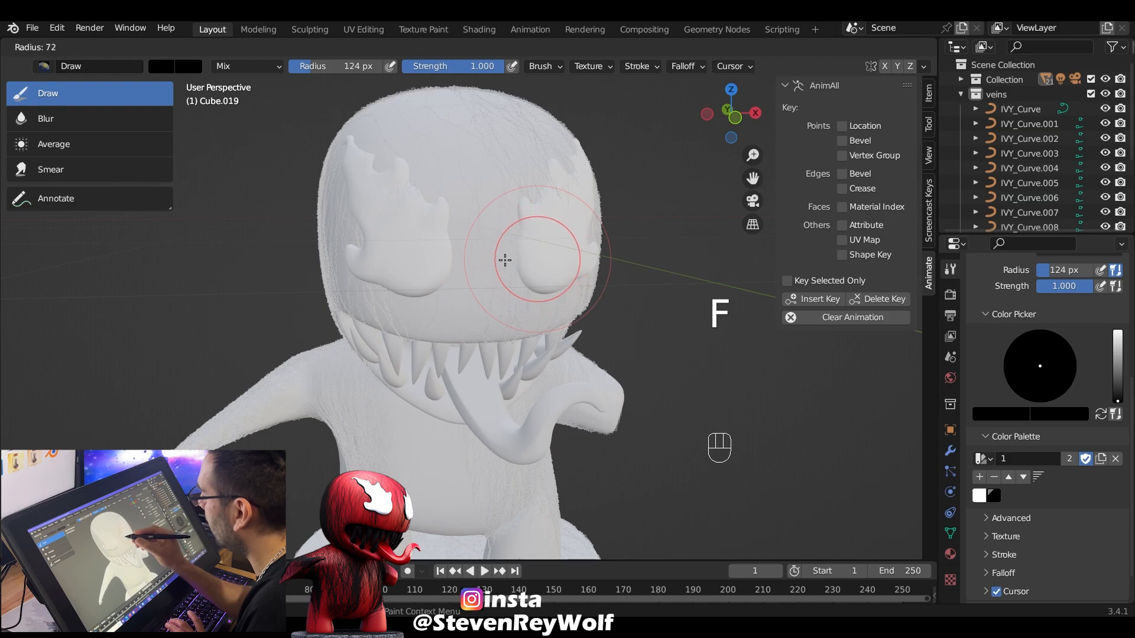
{"action": "left_click", "coordinate": [481, 269]}
{"action": "middle_click_drag", "start_coordinate": [588, 243], "coordinate": [500, 224]}
{"action": "mouse_move", "coordinate": [428, 245]}
{"action": "middle_mouse_down", "text": "ctrl"}
{"action": "mouse_move", "coordinate": [464, 235]}
{"action": "mouse_move", "coordinate": [509, 290]}
{"action": "middle_mouse_up", "text": "ctrl"}
{"action": "middle_click_drag", "start_coordinate": [510, 289], "coordinate": [486, 250], "text": "ctrl"}
{"action": "mouse_move", "coordinate": [445, 308]}
{"action": "left_mouse_down"}
{"action": "mouse_move", "coordinate": [525, 287]}
{"action": "mouse_move", "coordinate": [535, 275]}
{"action": "mouse_move", "coordinate": [502, 294]}
{"action": "mouse_move", "coordinate": [538, 272]}
{"action": "mouse_move", "coordinate": [549, 249]}
{"action": "left_mouse_up"}
{"action": "mouse_move", "coordinate": [575, 233]}
{"action": "middle_mouse_down"}
{"action": "mouse_move", "coordinate": [446, 337]}
{"action": "mouse_move", "coordinate": [633, 172]}
{"action": "mouse_move", "coordinate": [499, 208]}
{"action": "mouse_move", "coordinate": [509, 273]}
{"action": "middle_mouse_up"}
{"action": "key", "text": "f"}
{"action": "key", "text": "z"}
{"action": "key", "text": "ctrl+s"}
{"action": "key", "text": "z"}
{"action": "left_click_drag", "start_coordinate": [523, 342], "coordinate": [617, 257]}
{"action": "middle_click_drag", "start_coordinate": [617, 257], "coordinate": [564, 146]}
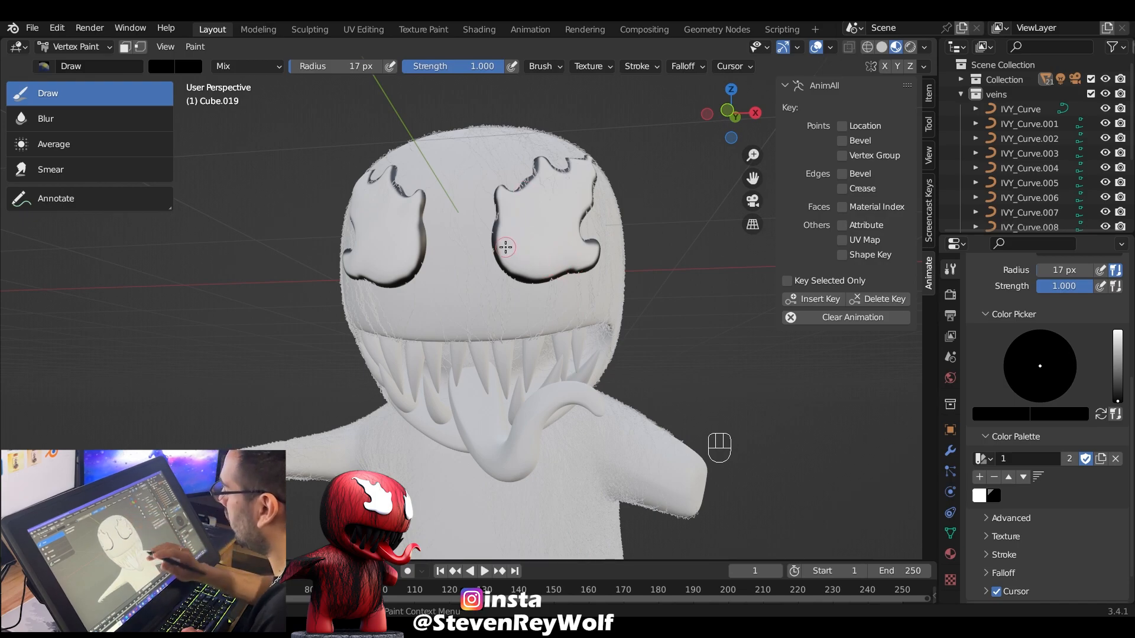
{"action": "middle_click_drag", "start_coordinate": [625, 246], "coordinate": [550, 306]}
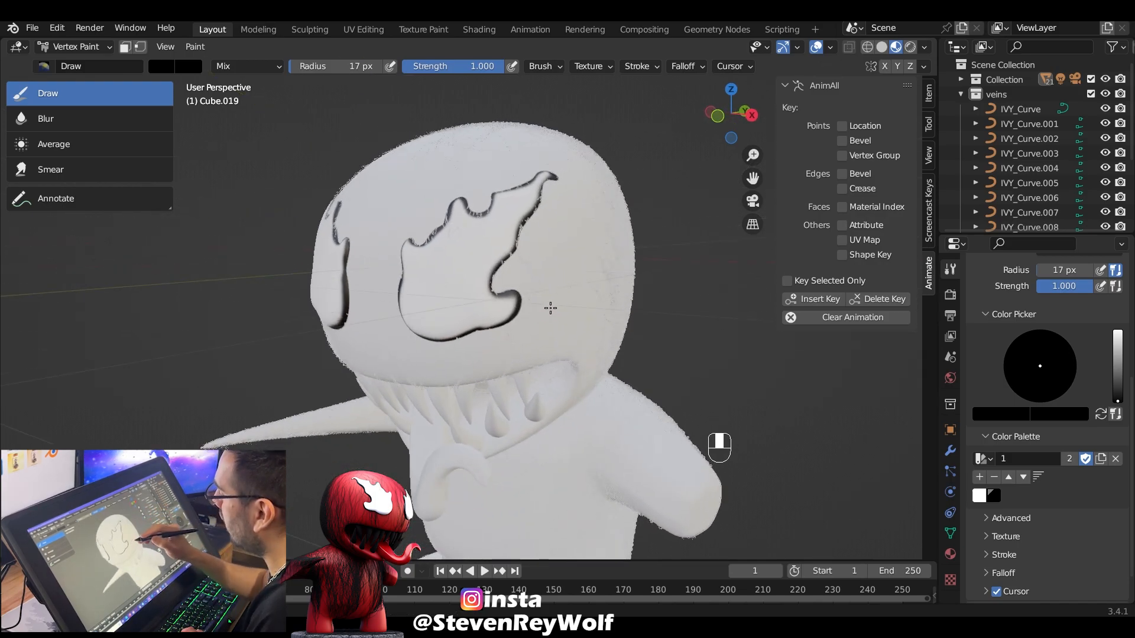
{"action": "middle_click_drag", "start_coordinate": [562, 178], "coordinate": [563, 316]}
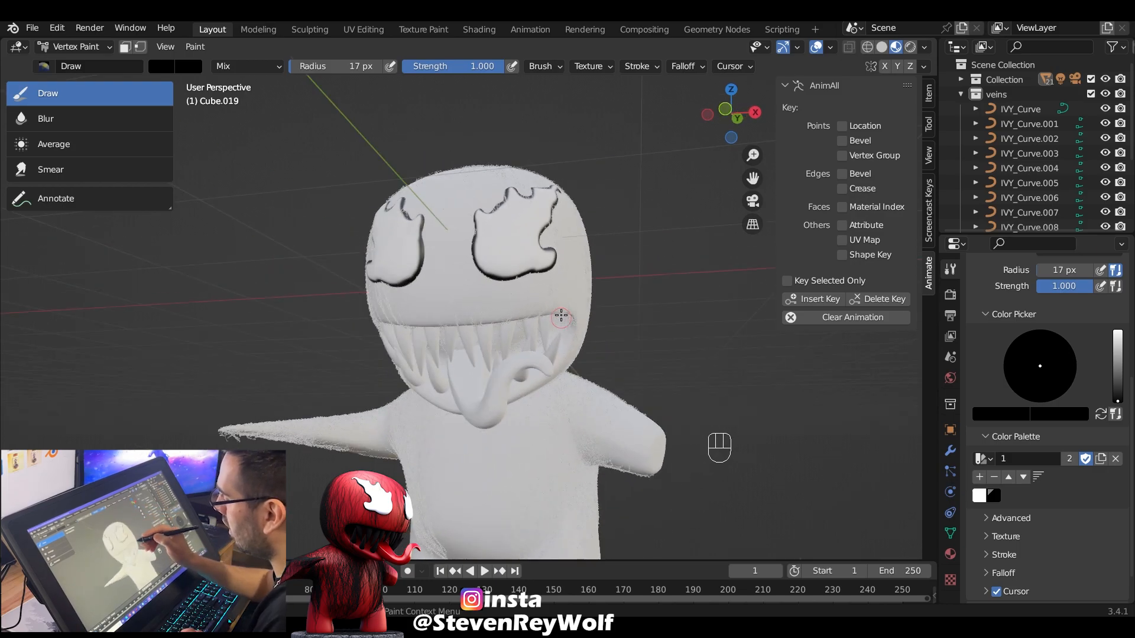
Return to Object Mode and hide the veins collection in the viewport
{"action": "left_click", "coordinate": [96, 49]}
{"action": "left_click", "coordinate": [112, 66]}
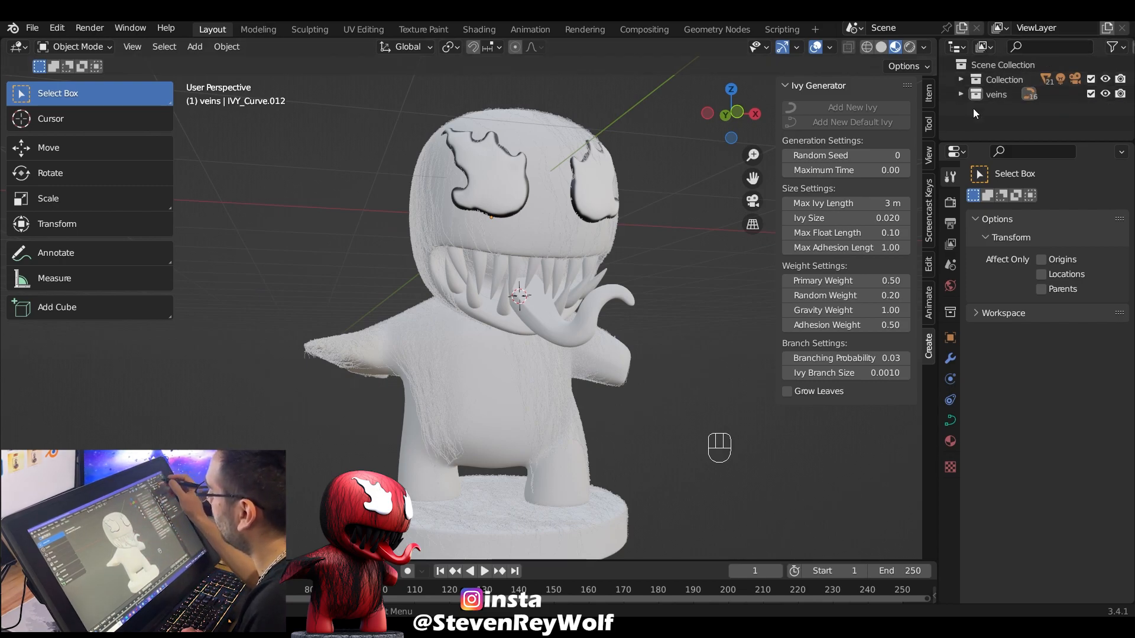
{"action": "left_click", "coordinate": [1105, 94]}
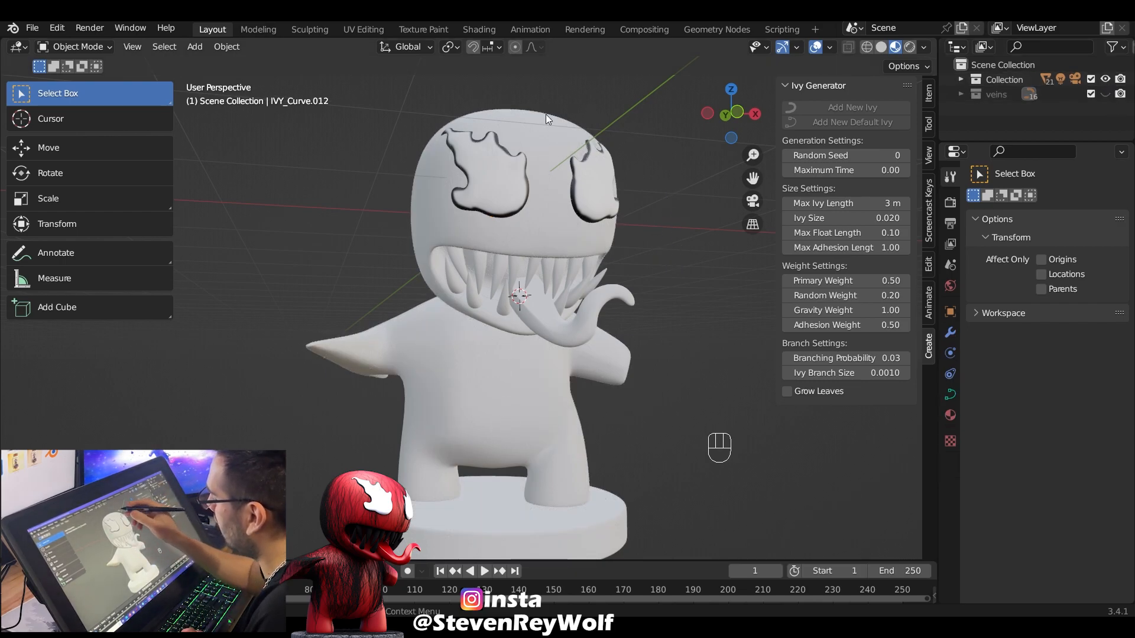
Give the head a new material named "Body and Head"
{"action": "left_click", "coordinate": [546, 232]}
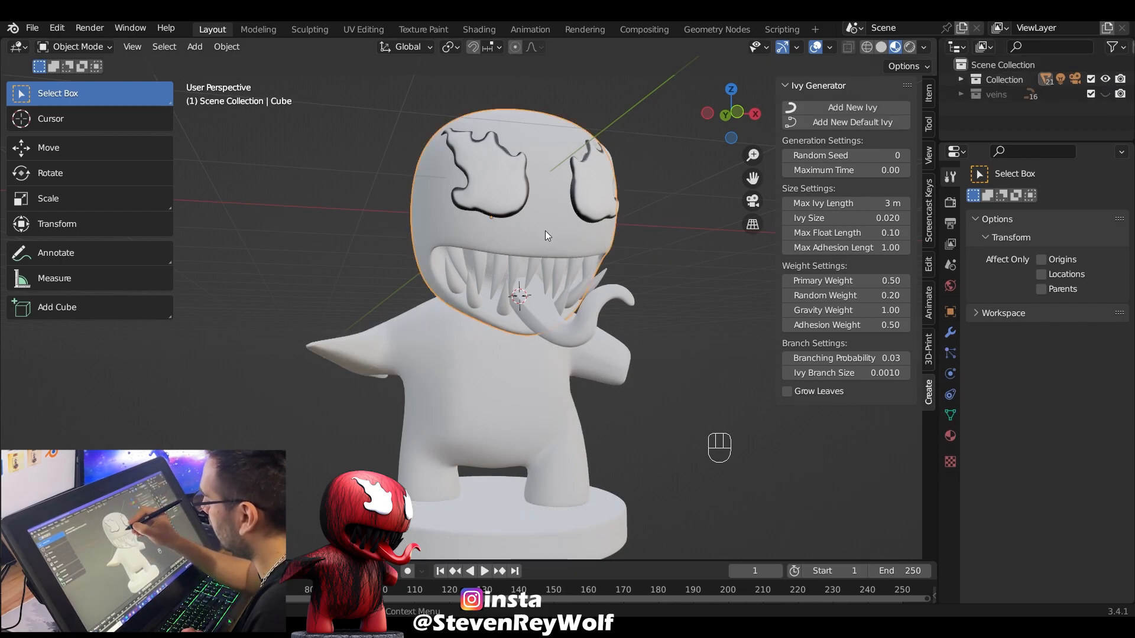
{"action": "left_click", "coordinate": [950, 437]}
{"action": "left_click", "coordinate": [1061, 263]}
{"action": "double_click", "coordinate": [1037, 203]}
{"action": "type", "text": "Body"}
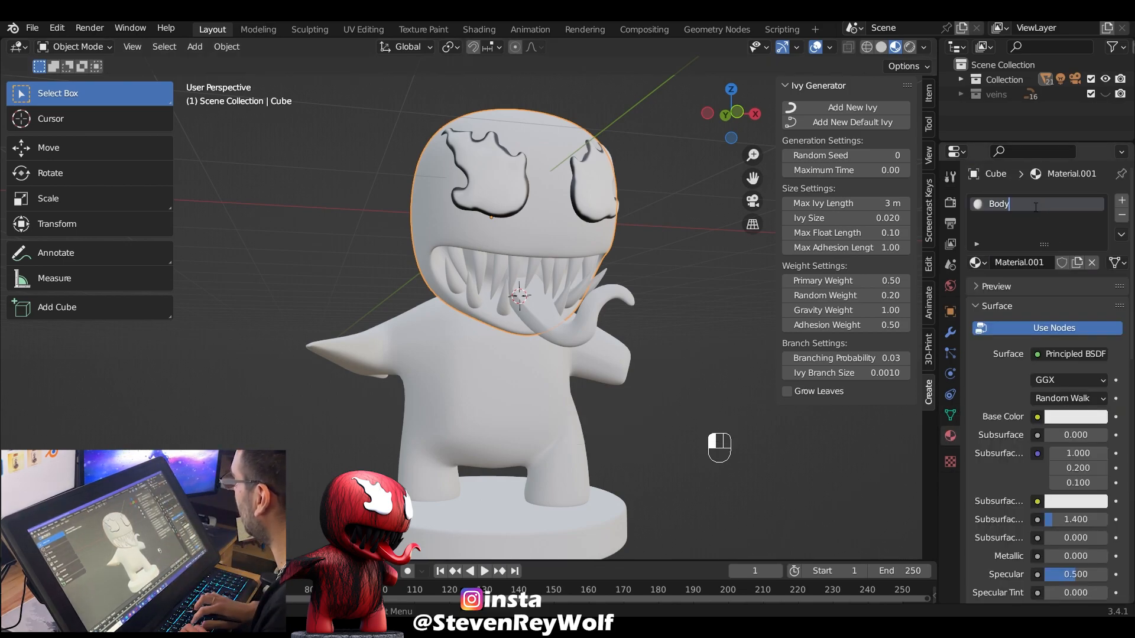
{"action": "type", "text": " and Head"}
{"action": "key", "text": "Return"}
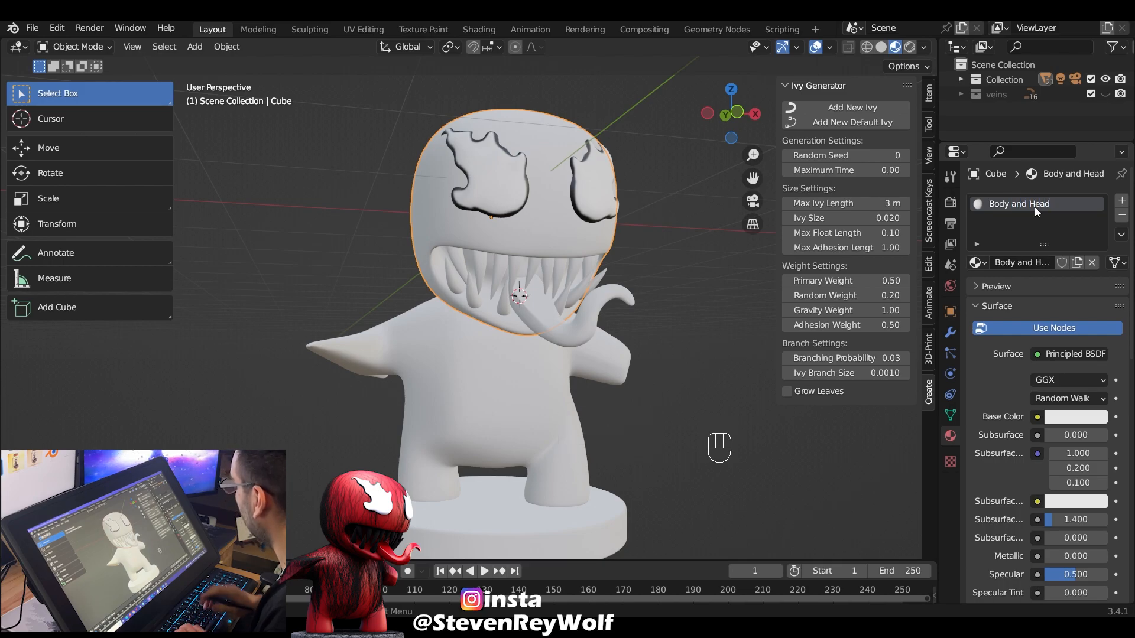
Set the Body and Head material's Base Color to hex 940008
{"action": "left_click", "coordinate": [1090, 416]}
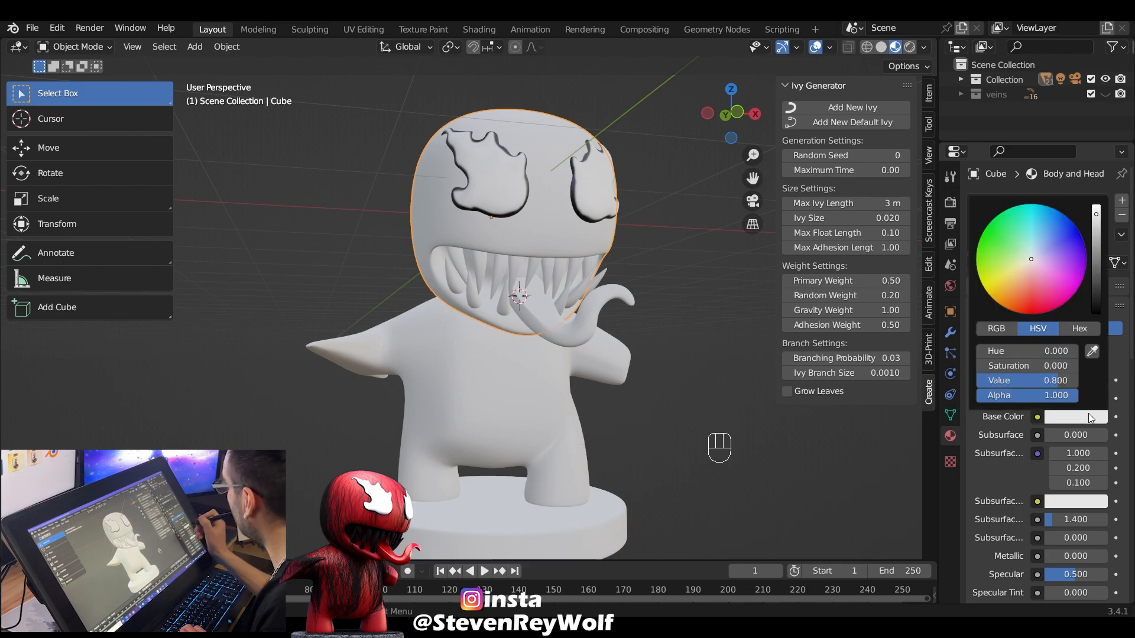
{"action": "left_click", "coordinate": [1079, 329]}
{"action": "left_click", "coordinate": [1046, 349]}
{"action": "type", "text": "94008"}
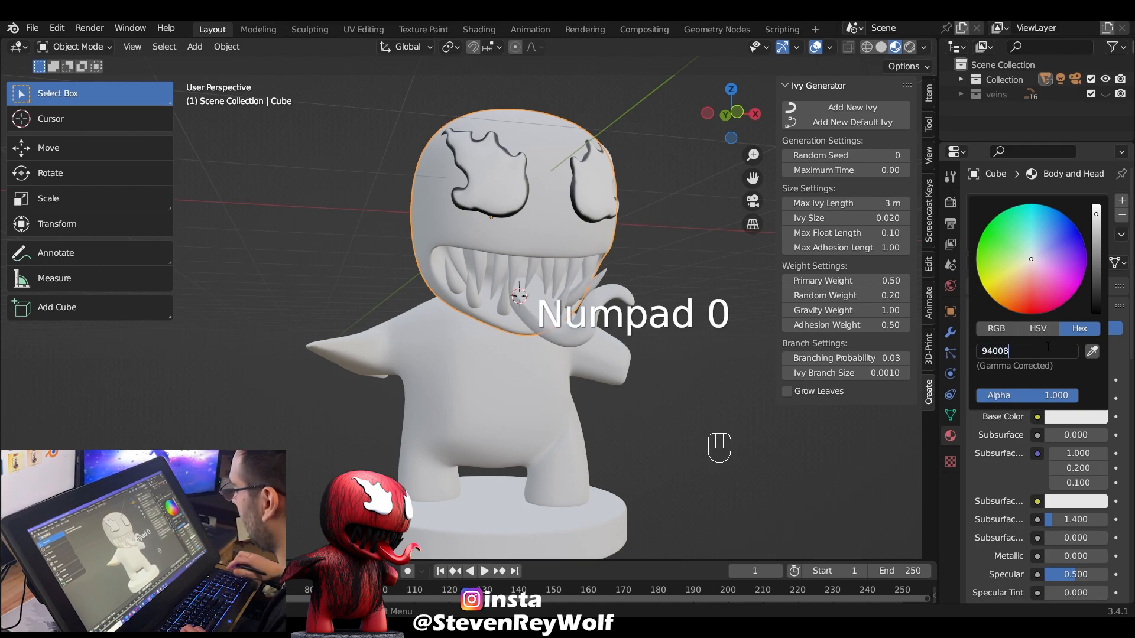
{"action": "type", "text": "08"}
{"action": "key", "text": "Return"}
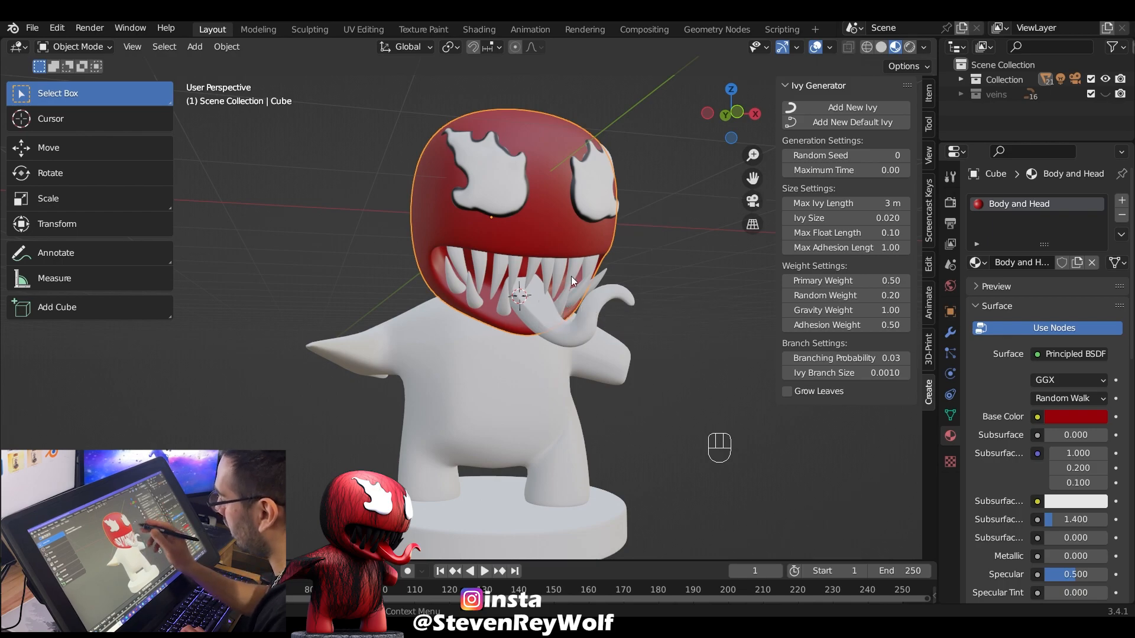
Assign the existing Body and Head material to the body
{"action": "left_click", "coordinate": [544, 380]}
{"action": "left_click", "coordinate": [977, 262]}
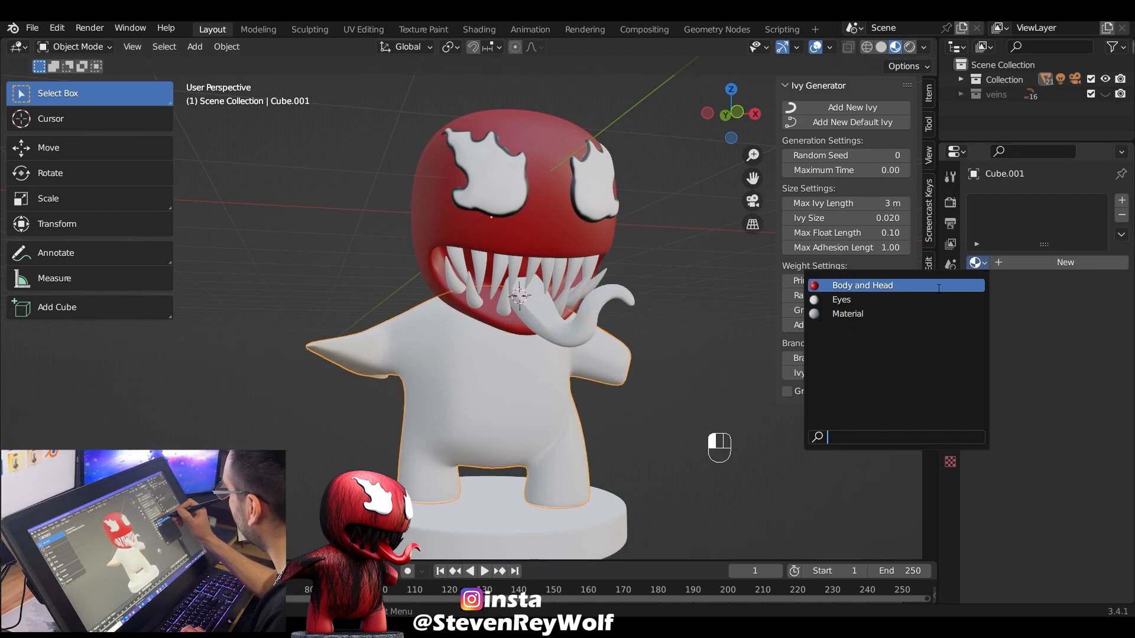
{"action": "left_click", "coordinate": [938, 286]}
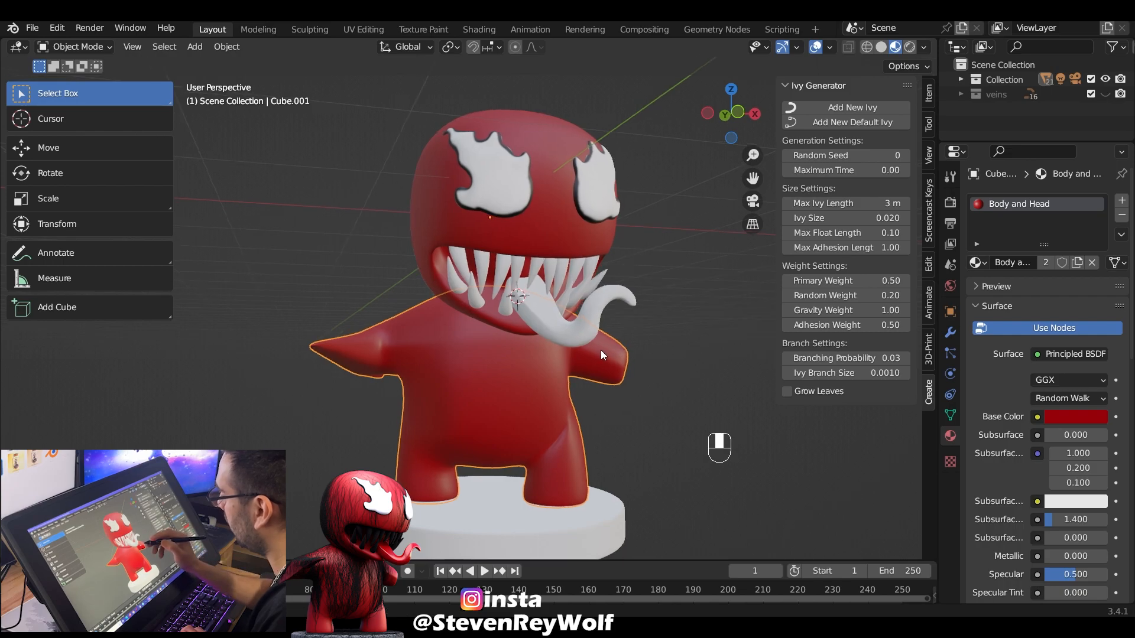
Give the tongue a new material named "Tounge"
{"action": "left_click", "coordinate": [611, 300]}
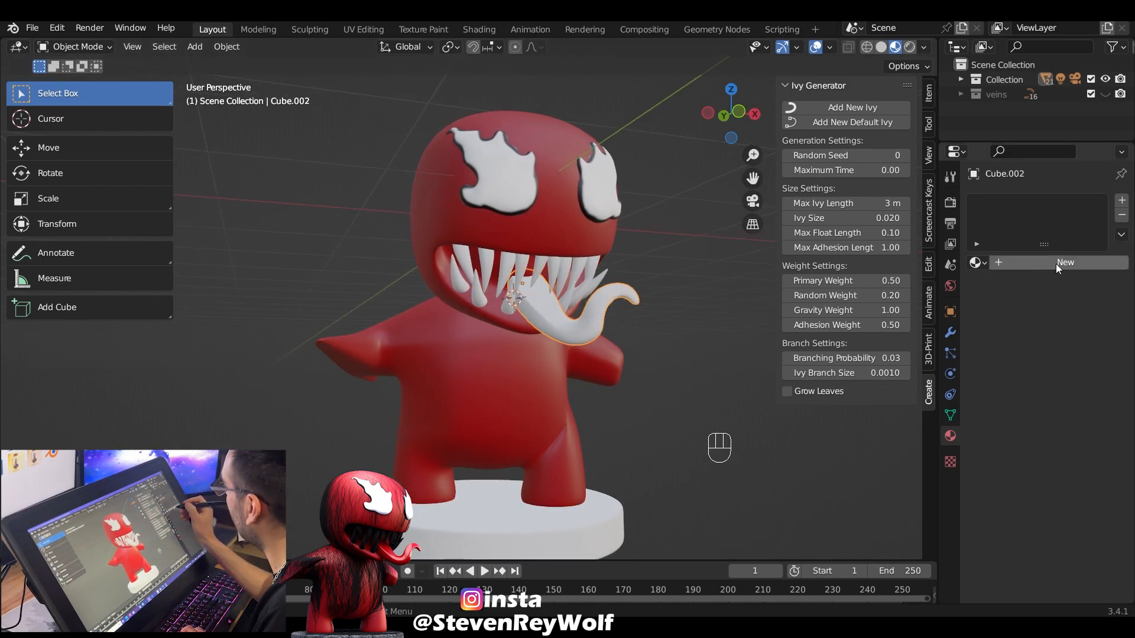
{"action": "left_click", "coordinate": [1037, 261]}
{"action": "double_click", "coordinate": [1026, 204]}
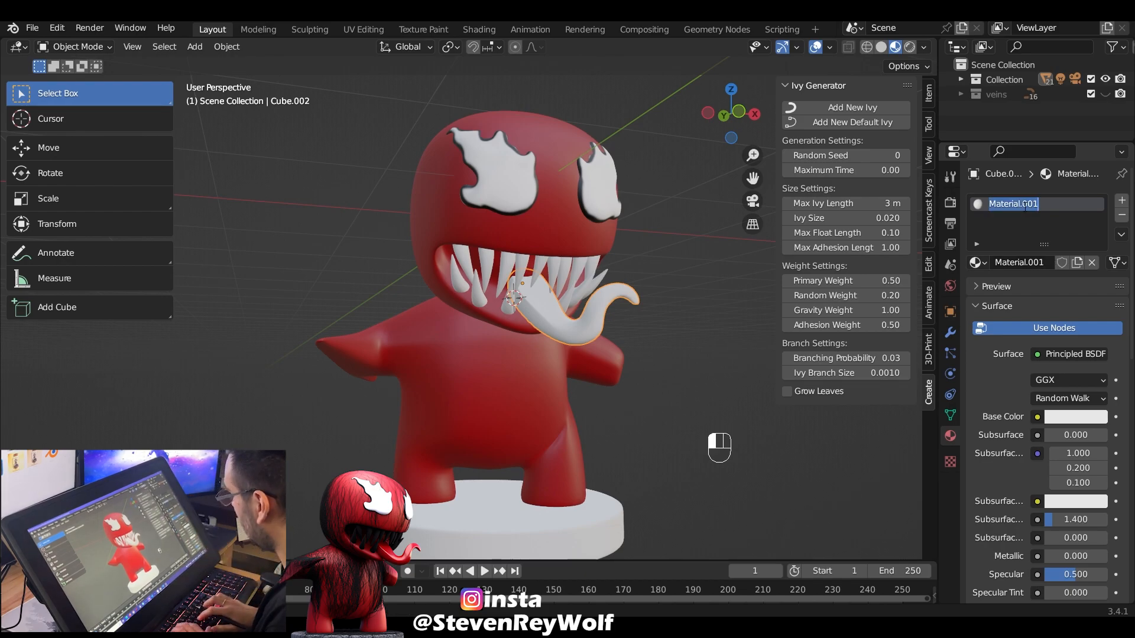
{"action": "type", "text": "Tounge"}
{"action": "key", "text": "Return"}
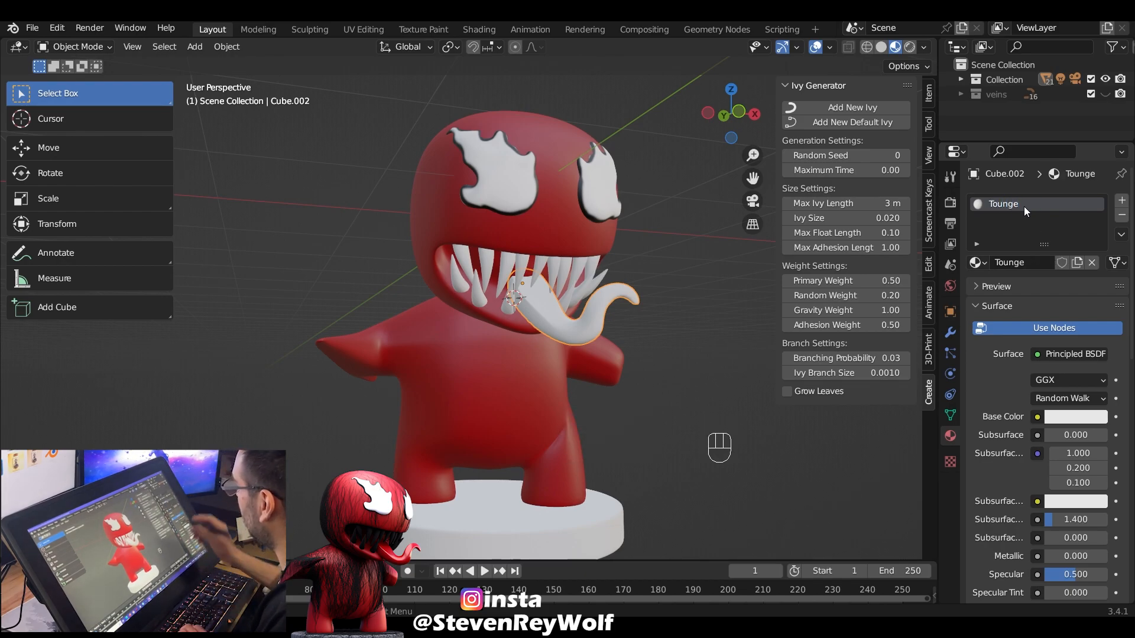
Set the Tounge material's Base Color to hex 940008
{"action": "left_click", "coordinate": [1073, 417]}
{"action": "left_click", "coordinate": [1058, 351]}
{"action": "type", "text": "940008"}
{"action": "key", "text": "Return"}
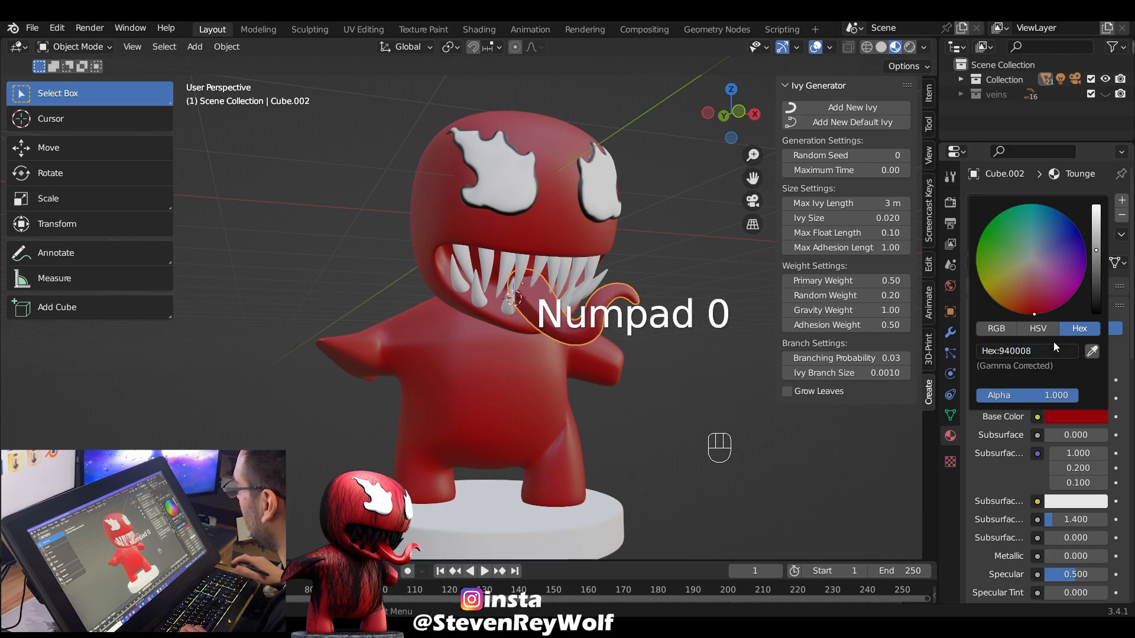
Set the Tounge material's Roughness to 0.25
{"action": "middle_click_drag", "start_coordinate": [1030, 469], "coordinate": [1023, 200]}
{"action": "left_click_drag", "start_coordinate": [1074, 347], "coordinate": [1054, 349]}
{"action": "left_click", "coordinate": [1071, 348]}
{"action": "type", "text": "0.25"}
{"action": "key", "text": "Return"}
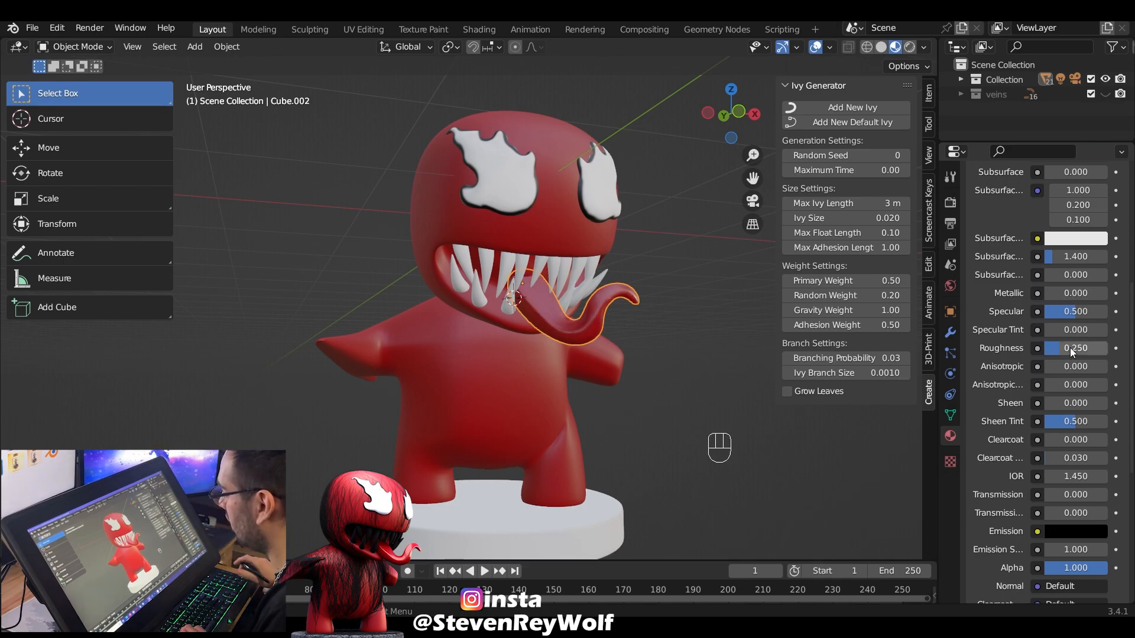
Shade the tongue smooth
{"action": "scroll", "coordinate": [627, 147], "scroll_direction": "up", "scroll_amount": 2}
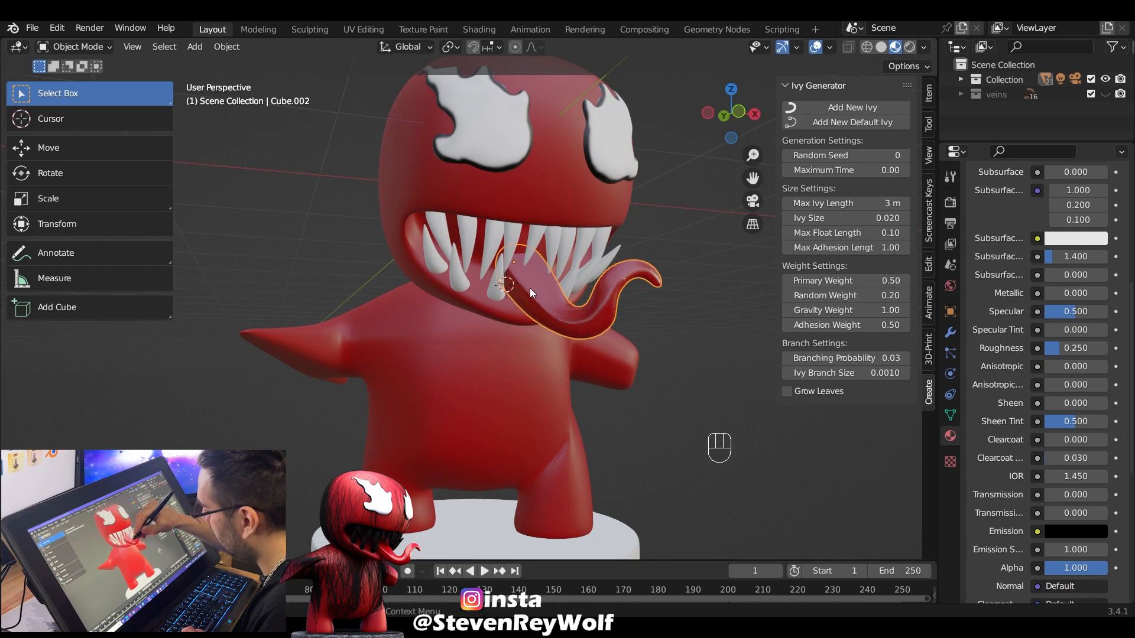
{"action": "right_click", "coordinate": [562, 312]}
{"action": "left_click", "coordinate": [565, 325]}
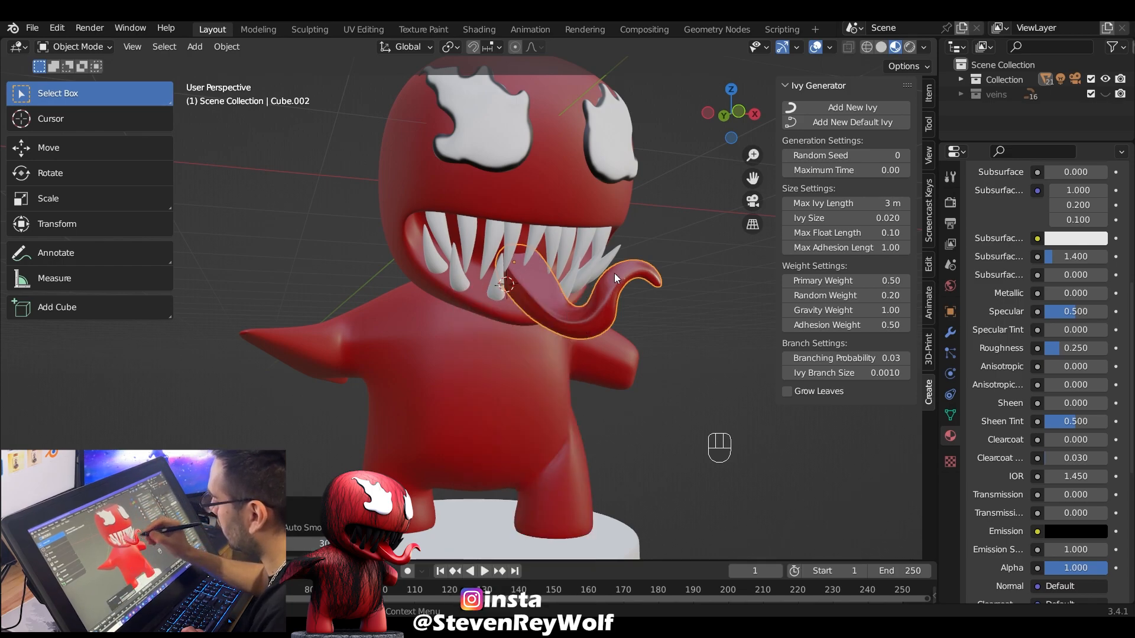
{"action": "scroll", "coordinate": [673, 247], "scroll_direction": "down", "scroll_amount": 3}
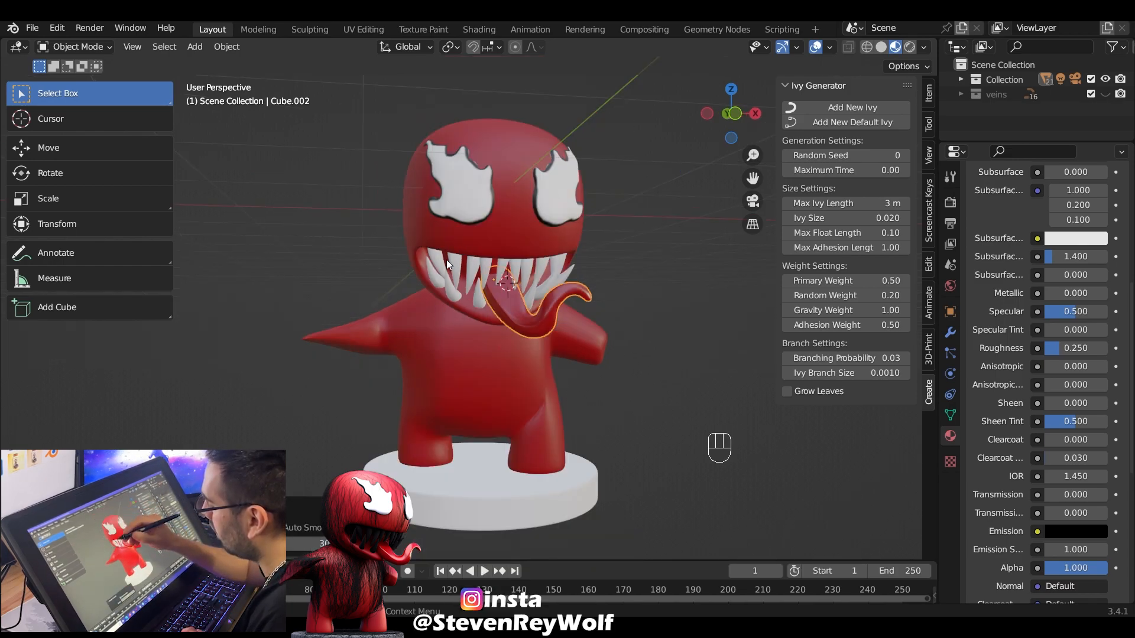
Give the teeth a new material named "teeth"
{"action": "left_click", "coordinate": [443, 260]}
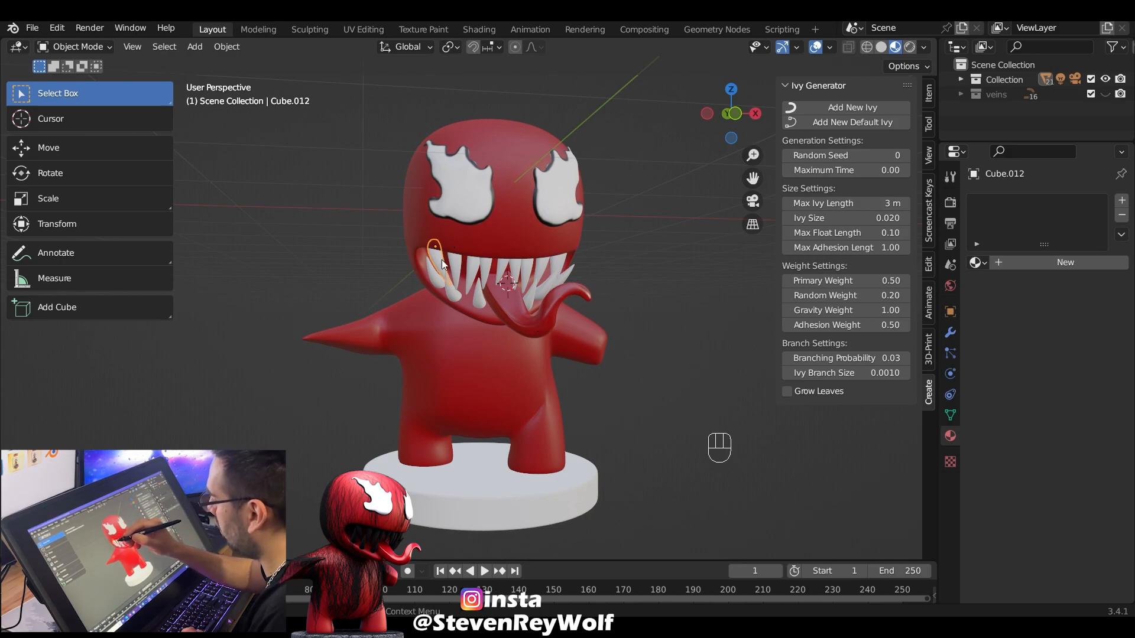
{"action": "left_click", "coordinate": [1027, 261]}
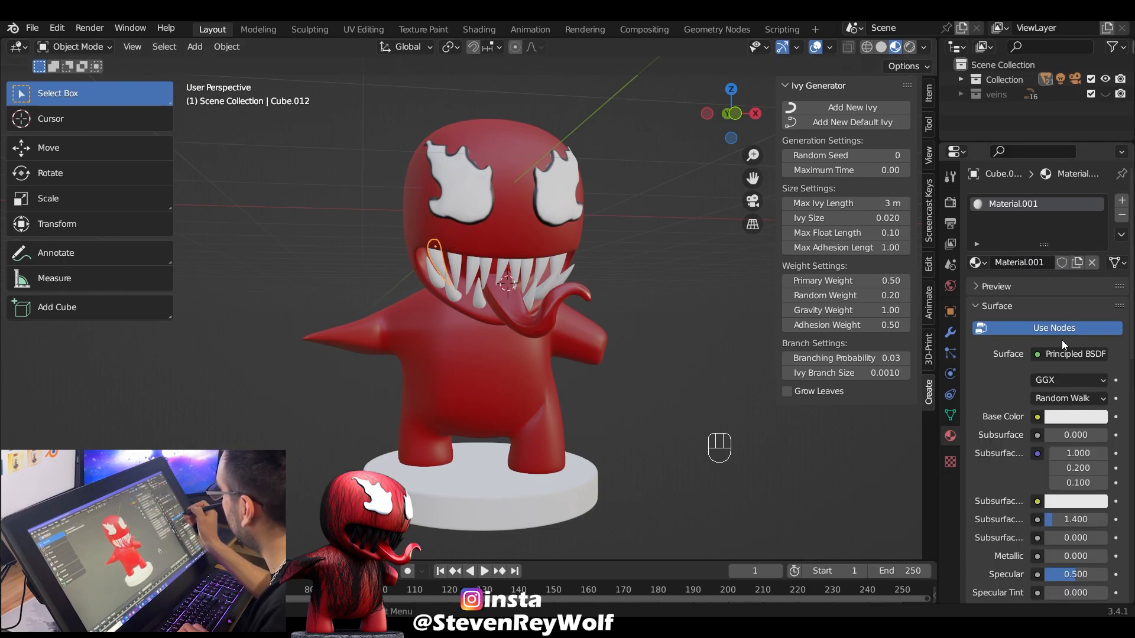
{"action": "double_click", "coordinate": [1038, 203]}
{"action": "type", "text": "teeth"}
{"action": "key", "text": "Return"}
Darken the teeth material's Base Color to a very dark grey
{"action": "left_click", "coordinate": [1076, 415]}
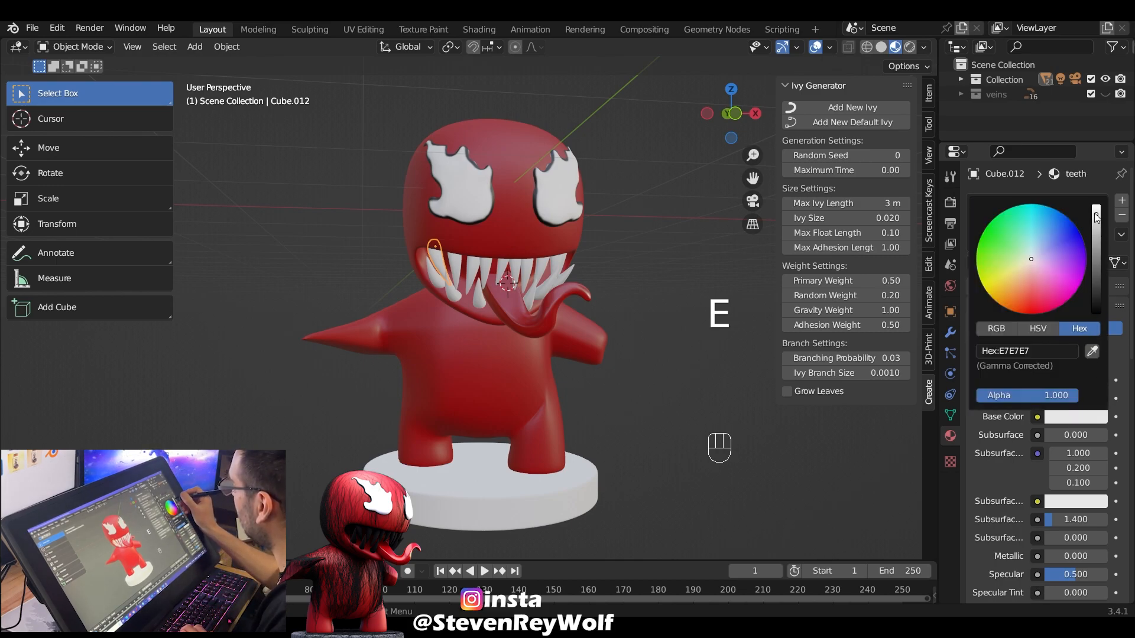
{"action": "left_click_drag", "start_coordinate": [1097, 218], "coordinate": [1097, 398]}
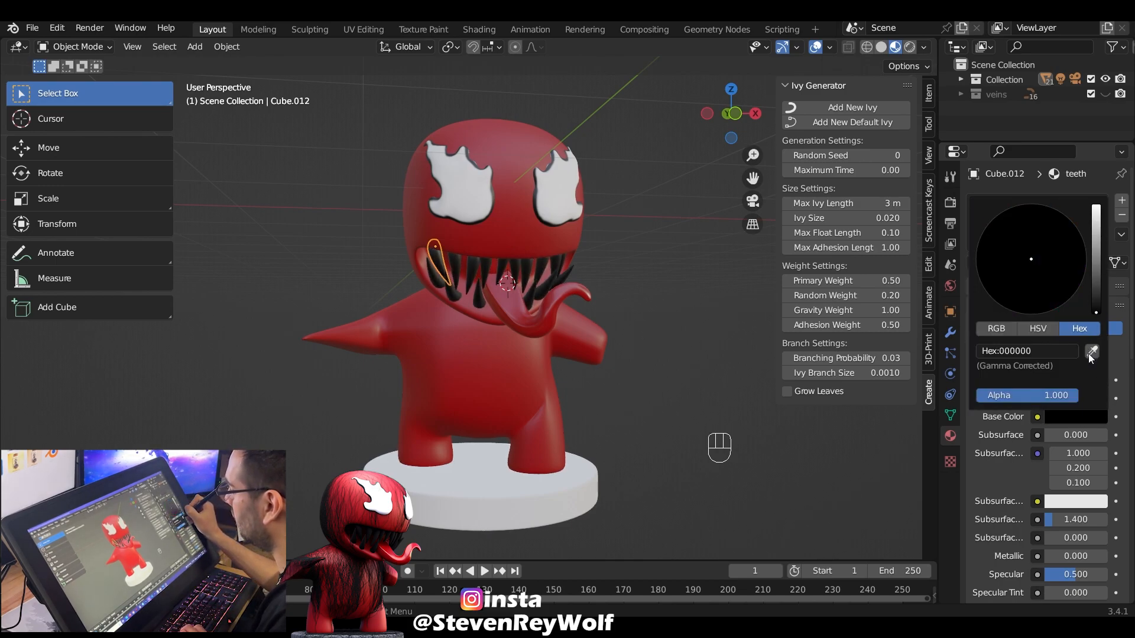
{"action": "left_click_drag", "start_coordinate": [1097, 313], "coordinate": [1086, 285]}
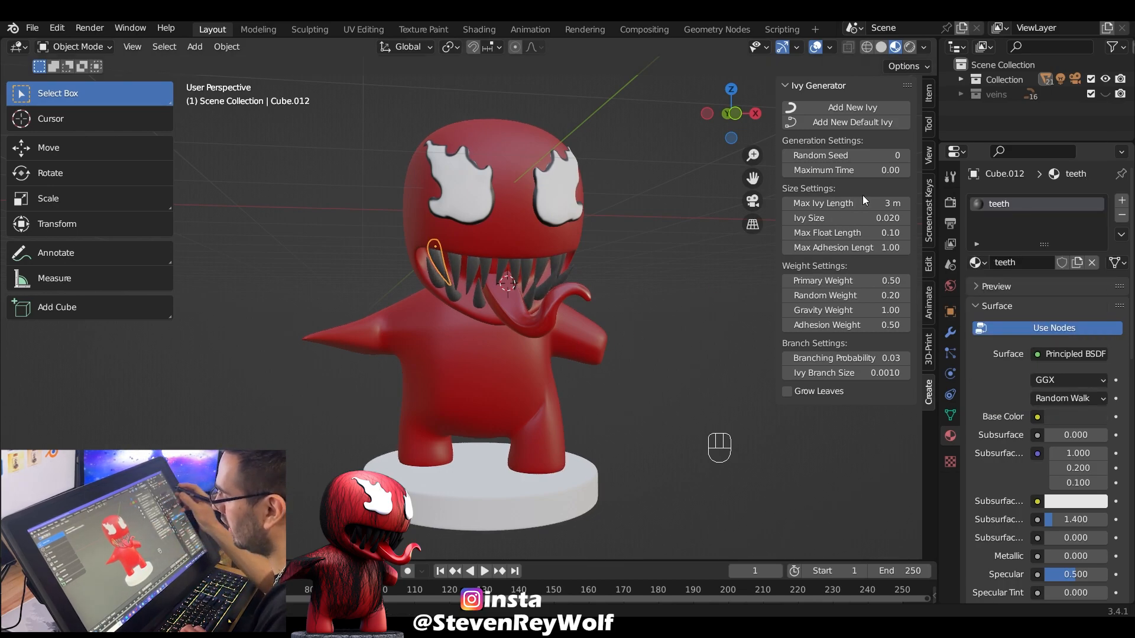
Darken the teeth material's Base Color to near black
{"action": "left_click", "coordinate": [1085, 417]}
{"action": "left_click_drag", "start_coordinate": [1096, 289], "coordinate": [1097, 316]}
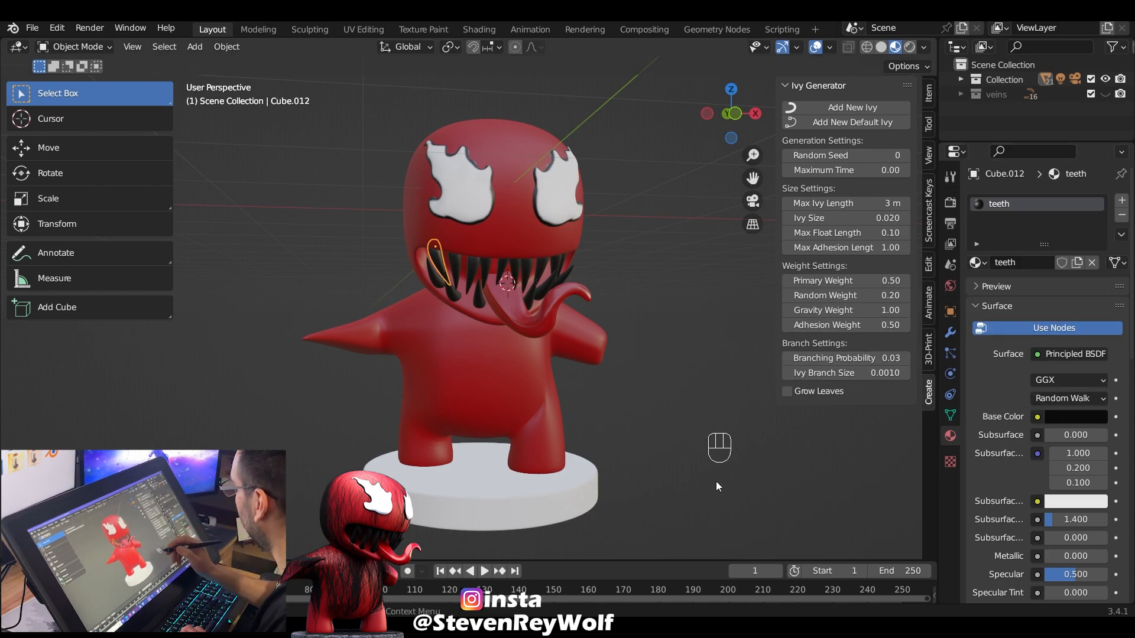
{"action": "scroll", "coordinate": [1050, 210], "scroll_direction": "down", "scroll_amount": 10}
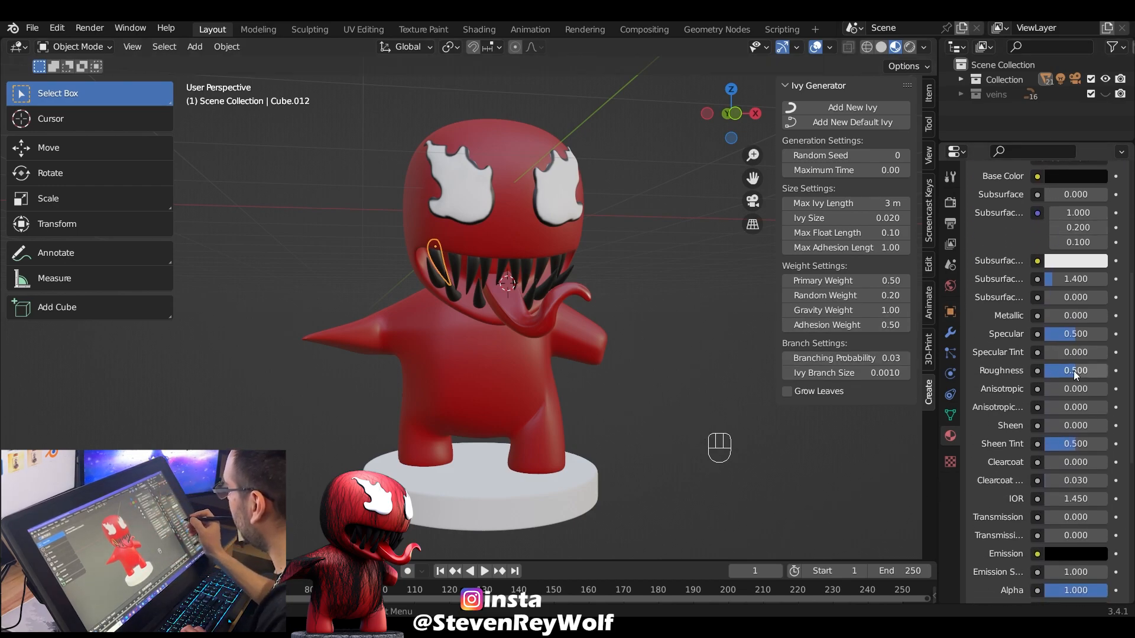
Give the round pedestal a new material named "base" with a medium grey Base Color
{"action": "middle_click_drag", "start_coordinate": [494, 326], "coordinate": [523, 317]}
{"action": "left_click", "coordinate": [498, 459]}
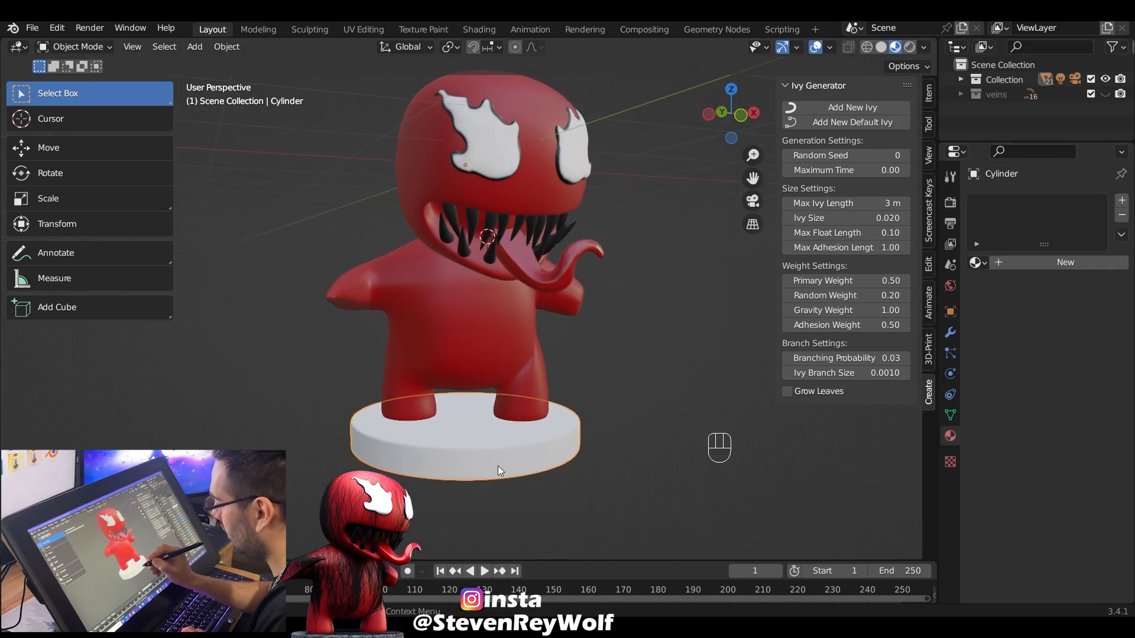
{"action": "left_click", "coordinate": [1037, 262]}
{"action": "left_click", "coordinate": [1082, 417]}
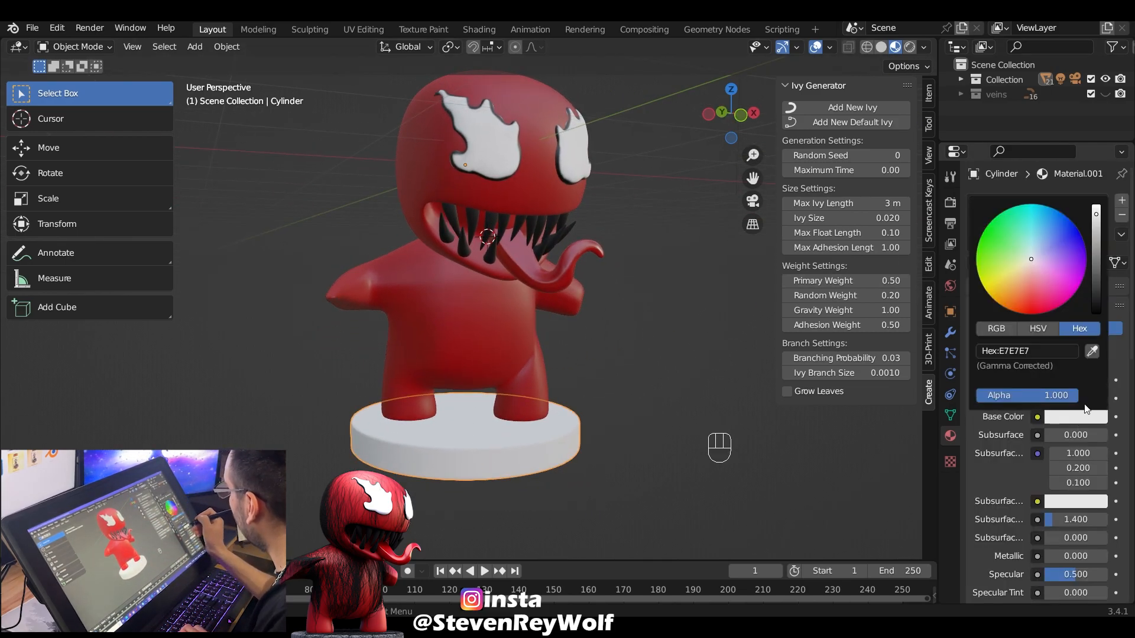
{"action": "left_click_drag", "start_coordinate": [1097, 225], "coordinate": [1089, 272]}
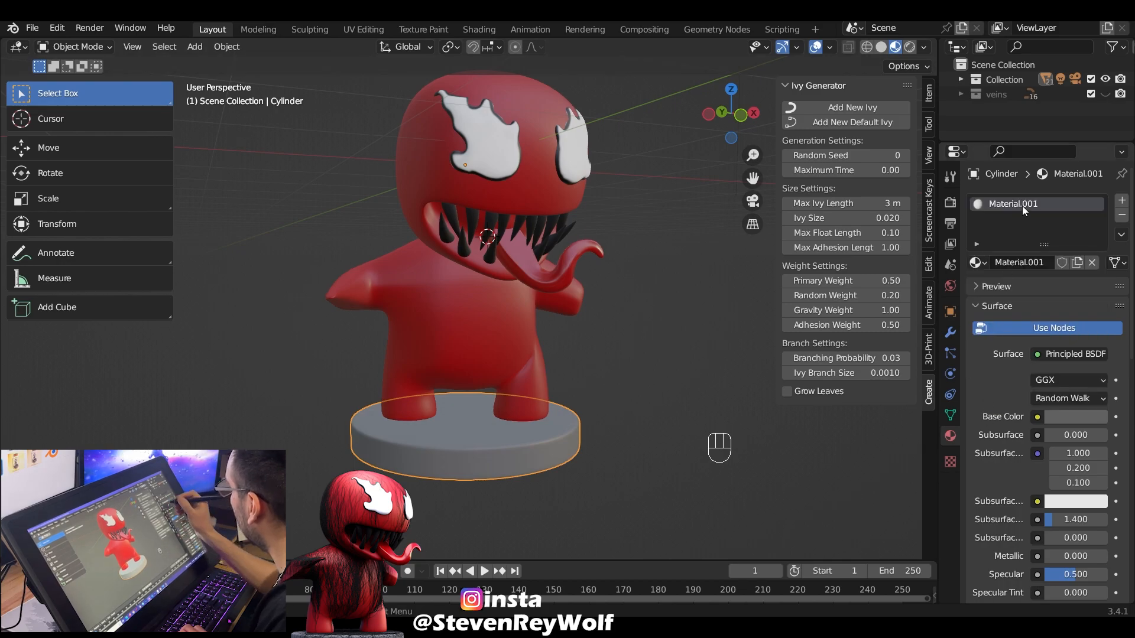
{"action": "type", "text": "base"}
{"action": "key", "text": "Return"}
Set the base material's Roughness to 0.9
{"action": "left_click", "coordinate": [1079, 425]}
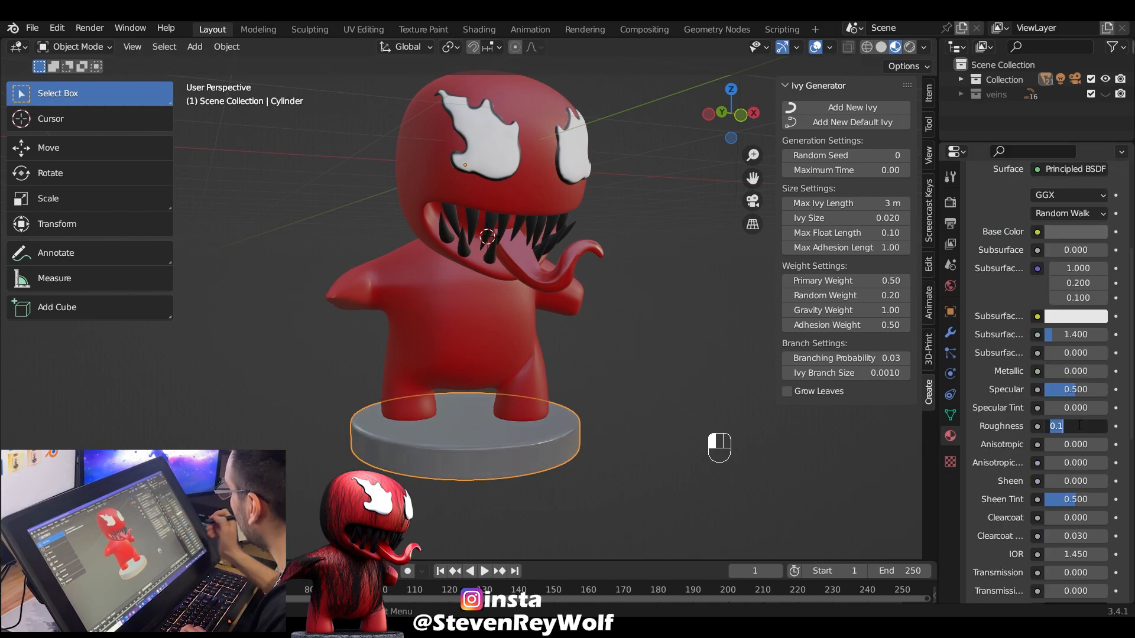
{"action": "type", "text": "3"}
{"action": "key", "text": "BackSpace"}
{"action": "type", "text": ".9"}
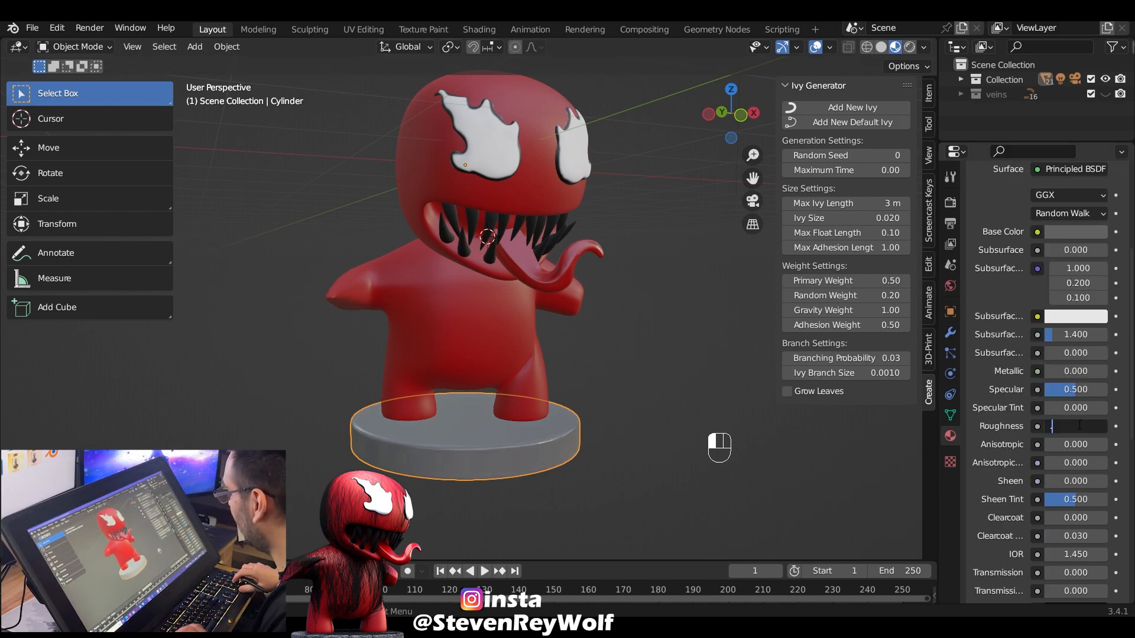
{"action": "key", "text": "Return"}
{"action": "middle_click_drag", "start_coordinate": [562, 201], "coordinate": [592, 195]}
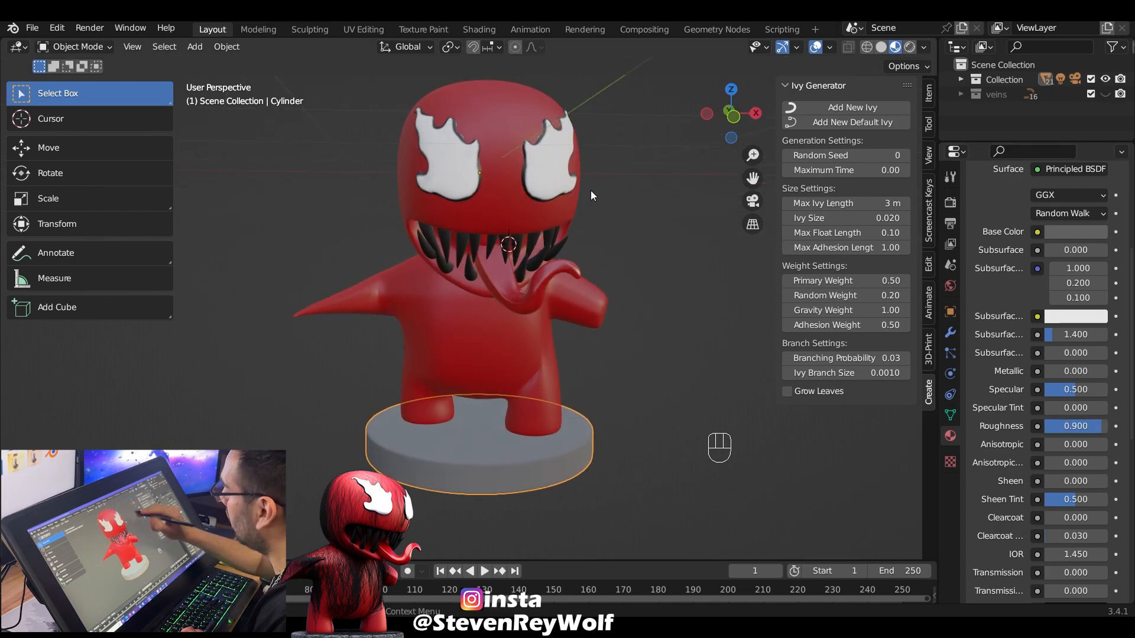
Show the veins collection and assign the existing teeth material to IVY_Curve
{"action": "left_click", "coordinate": [1105, 94]}
{"action": "middle_click_drag", "start_coordinate": [597, 336], "coordinate": [602, 361]}
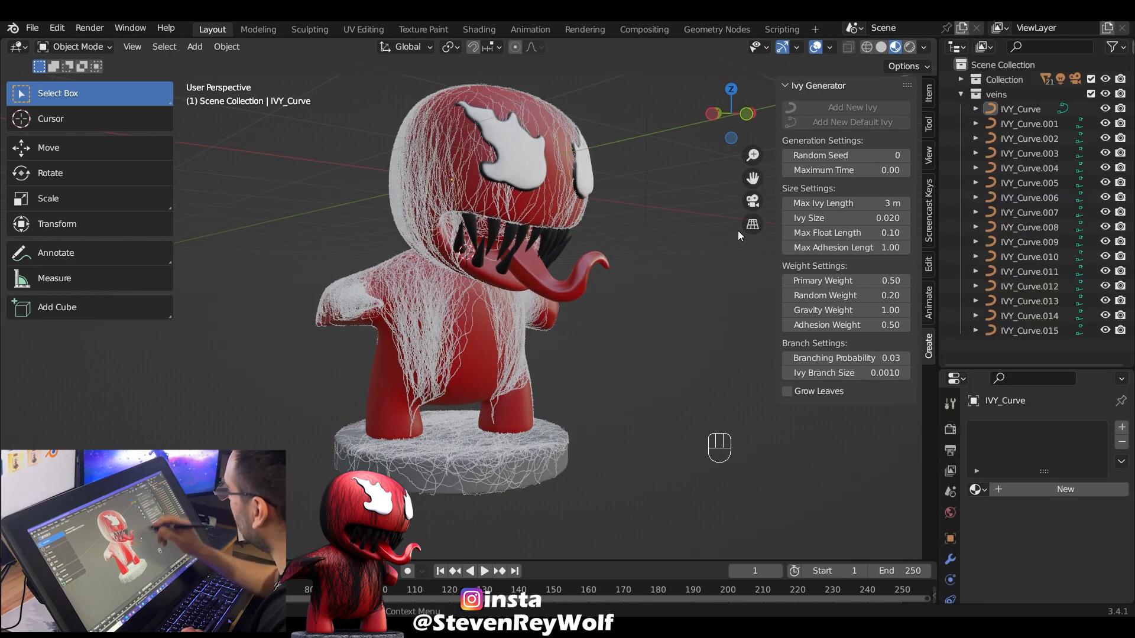
{"action": "left_click", "coordinate": [1028, 112]}
{"action": "left_click", "coordinate": [976, 489]}
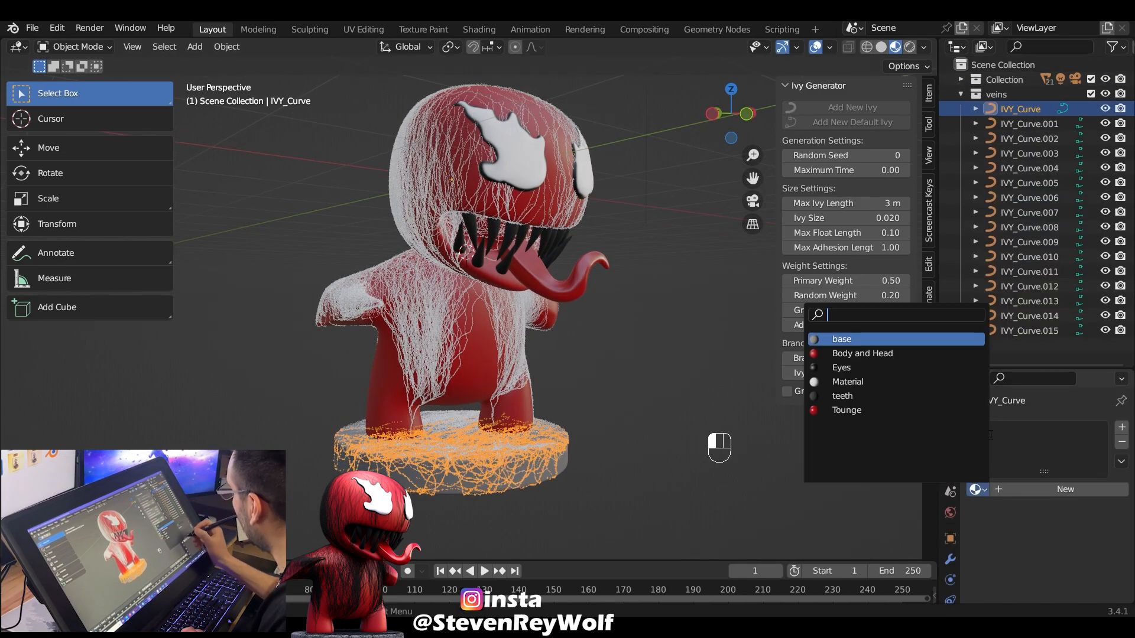
{"action": "left_click", "coordinate": [893, 397]}
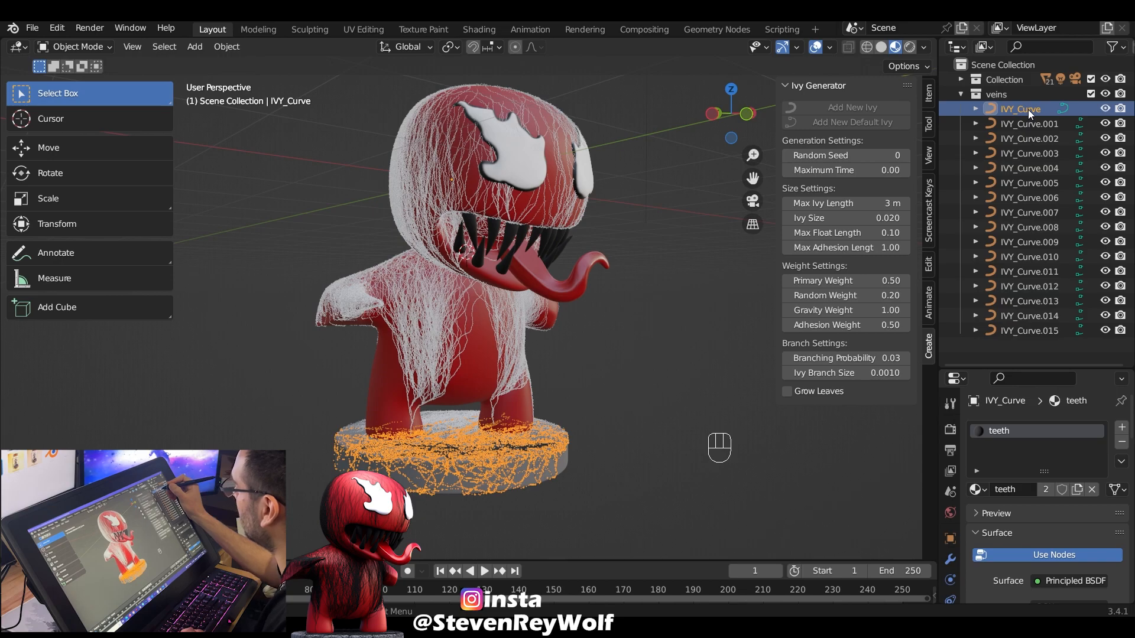
Select all the ivy curves from IVY_Curve to IVY_Curve.015 and link IVY_Curve's material to them
{"action": "left_click", "coordinate": [1030, 328], "text": "shift"}
{"action": "middle_click_drag", "start_coordinate": [629, 324], "coordinate": [584, 325]}
{"action": "key", "text": "ctrl+l"}
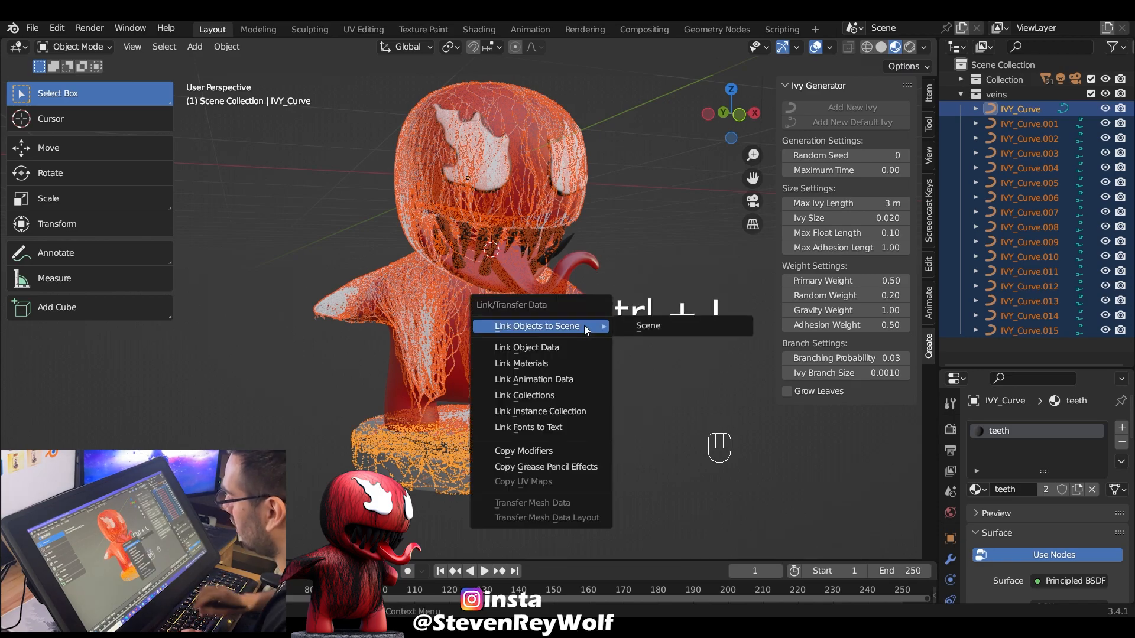
{"action": "left_click", "coordinate": [556, 364]}
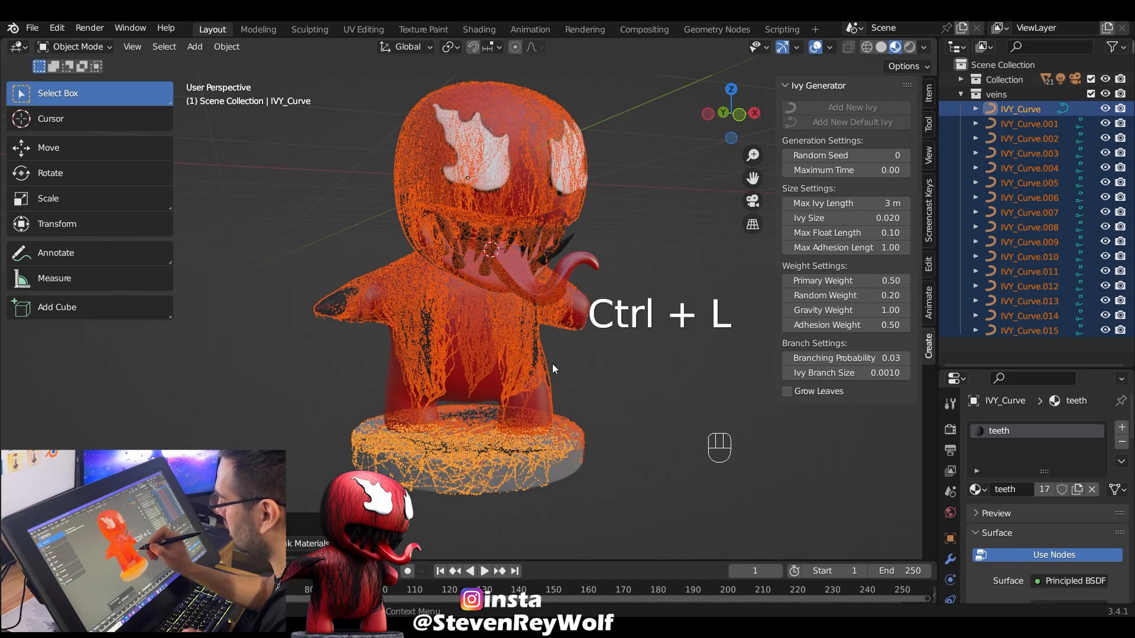
{"action": "middle_click_drag", "start_coordinate": [586, 346], "coordinate": [555, 352]}
Select the eyes, switch to Vertex Paint and bring up the Draw brush's color palette settings
{"action": "left_click", "coordinate": [634, 222]}
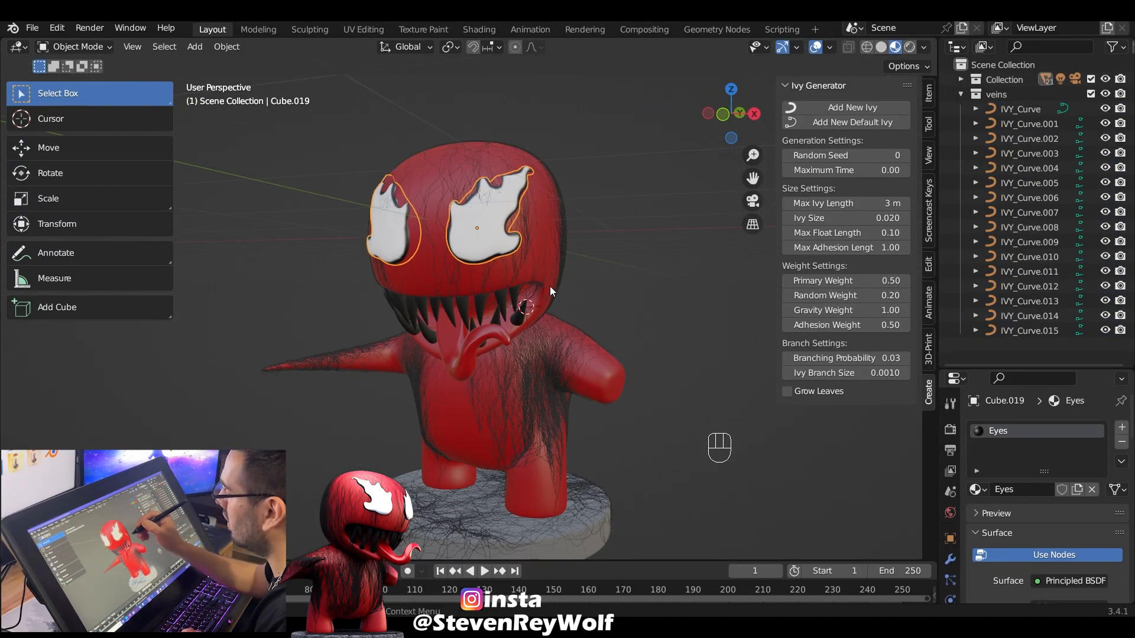
{"action": "key", "text": "KP_Decimal"}
{"action": "left_click", "coordinate": [92, 45]}
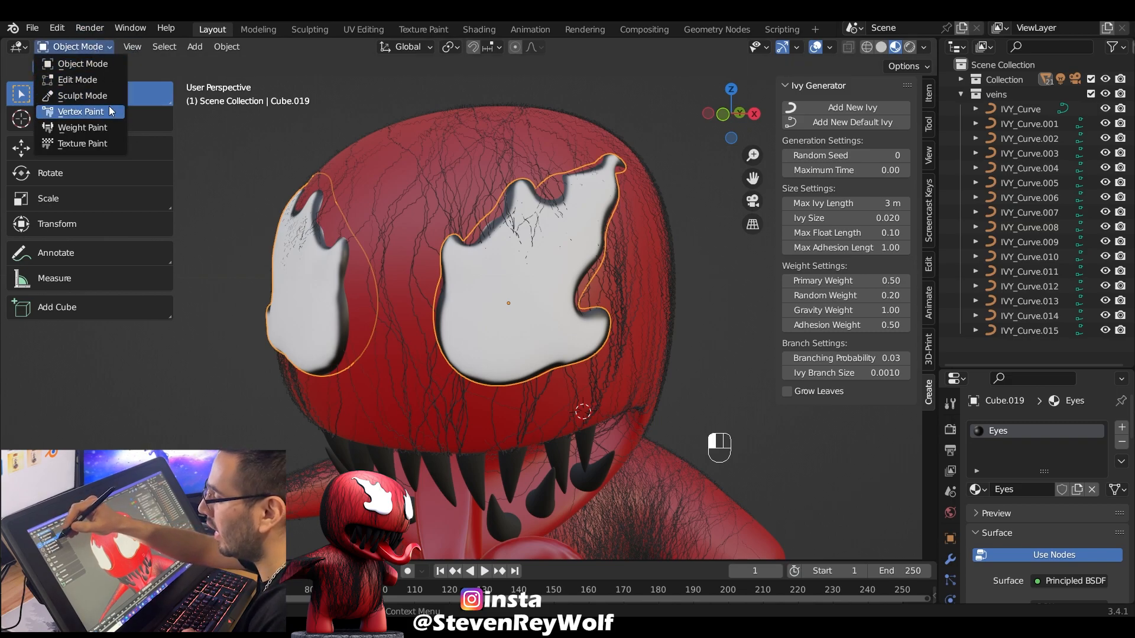
{"action": "left_click", "coordinate": [107, 110]}
{"action": "key", "text": "f"}
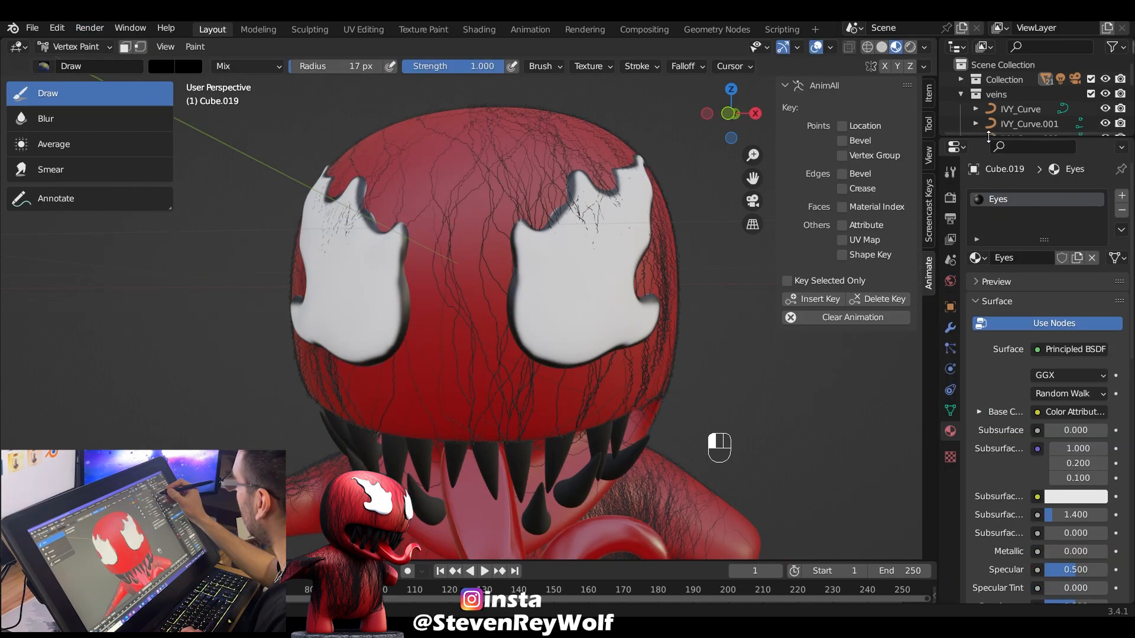
{"action": "left_click", "coordinate": [951, 185]}
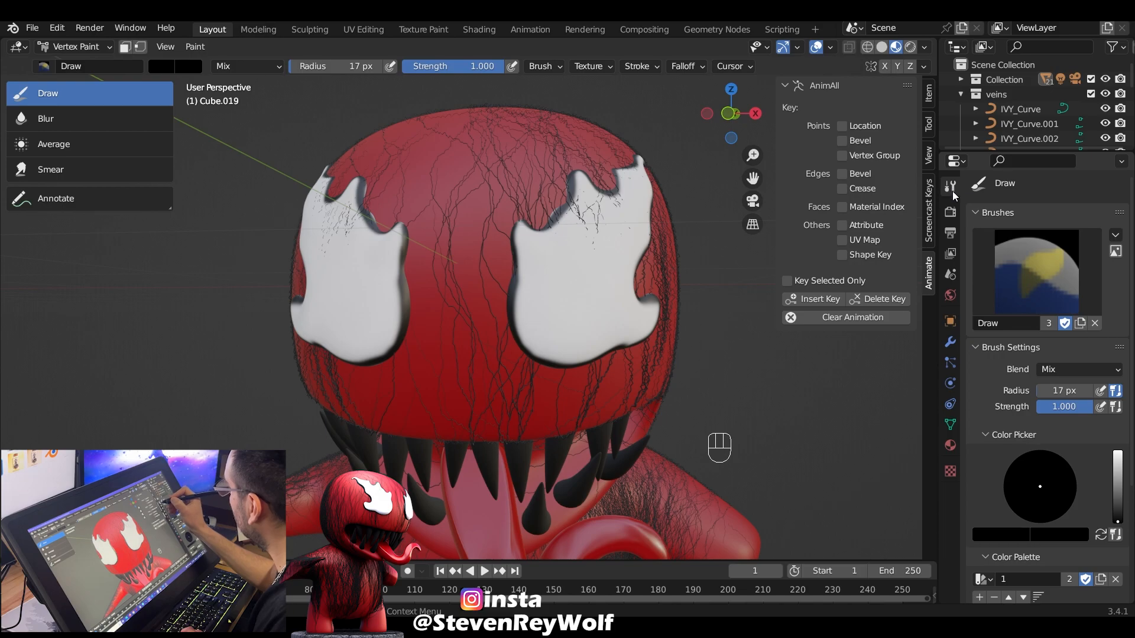
{"action": "scroll", "coordinate": [978, 408], "scroll_direction": "down", "scroll_amount": 5}
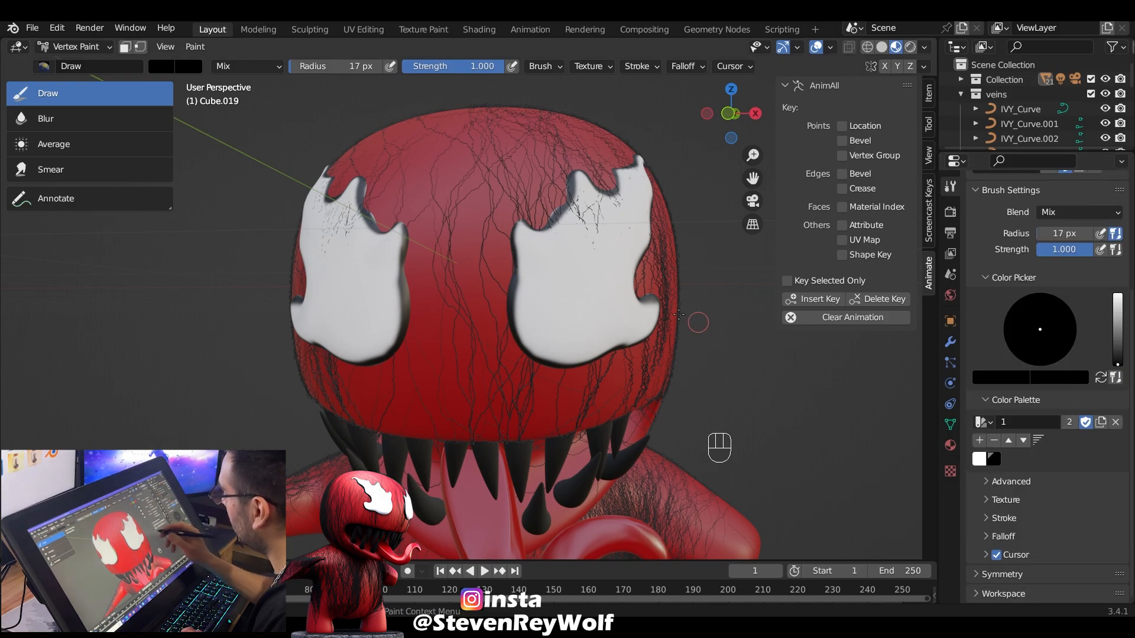
Paint the rims of the eyes black with the 17 px Draw brush
{"action": "middle_click_drag", "start_coordinate": [542, 200], "coordinate": [552, 290]}
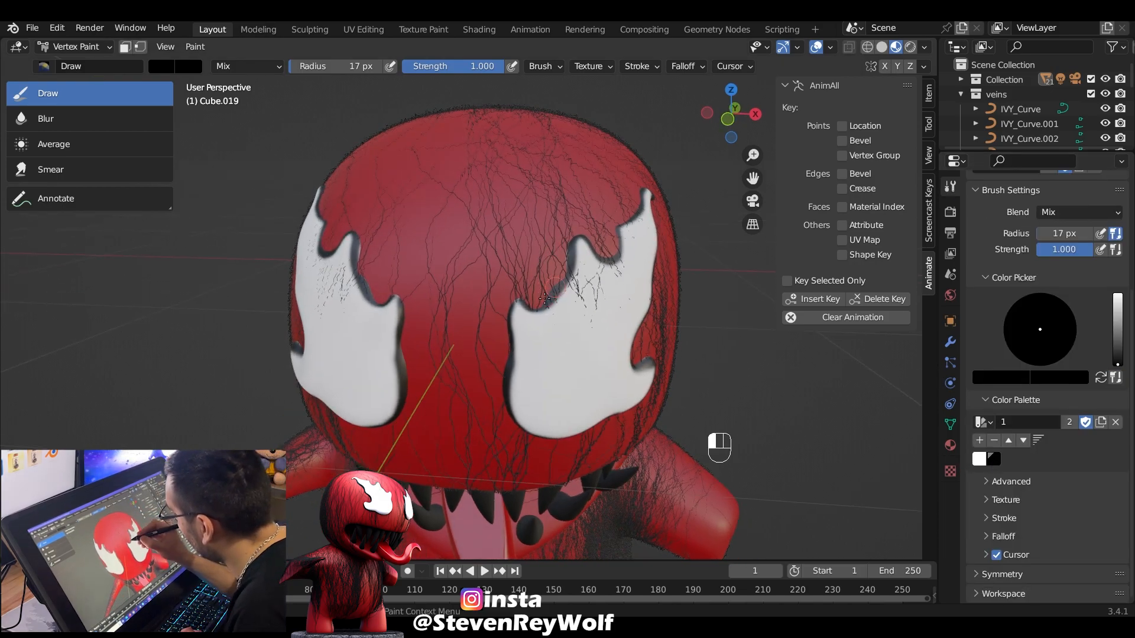
{"action": "middle_click_drag", "start_coordinate": [611, 259], "coordinate": [544, 289]}
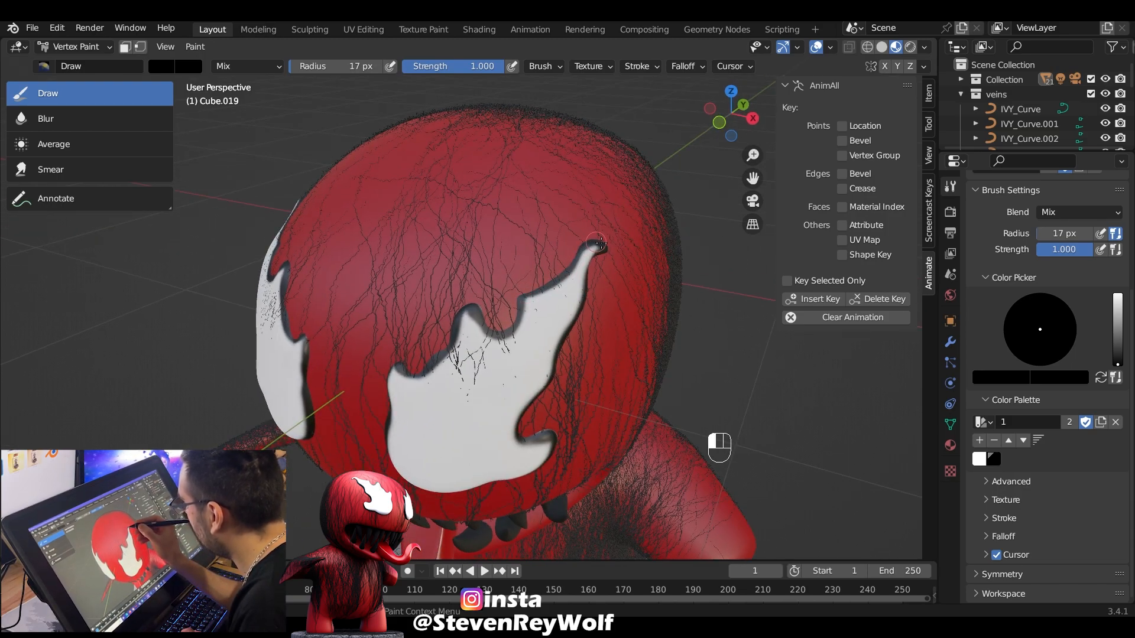
{"action": "middle_click_drag", "start_coordinate": [599, 245], "coordinate": [515, 196]}
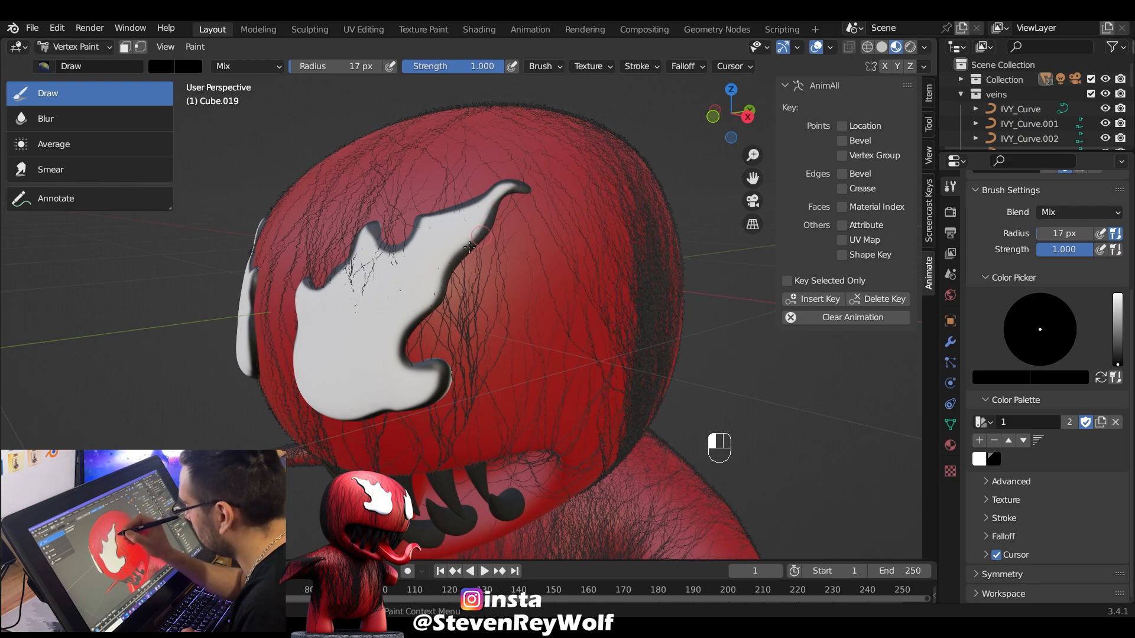
{"action": "middle_click_drag", "start_coordinate": [419, 361], "coordinate": [521, 214]}
{"action": "middle_click_drag", "start_coordinate": [442, 239], "coordinate": [583, 322]}
{"action": "mouse_move", "coordinate": [583, 322]}
{"action": "left_mouse_down"}
{"action": "mouse_move", "coordinate": [629, 274]}
{"action": "mouse_move", "coordinate": [635, 236]}
{"action": "left_mouse_up"}
{"action": "mouse_move", "coordinate": [635, 234]}
{"action": "middle_mouse_down"}
{"action": "mouse_move", "coordinate": [583, 197]}
{"action": "mouse_move", "coordinate": [607, 176]}
{"action": "middle_mouse_up"}
Pick white from the palette and repaint the inner areas of the eyes, undoing one stray stroke
{"action": "left_click", "coordinate": [978, 459]}
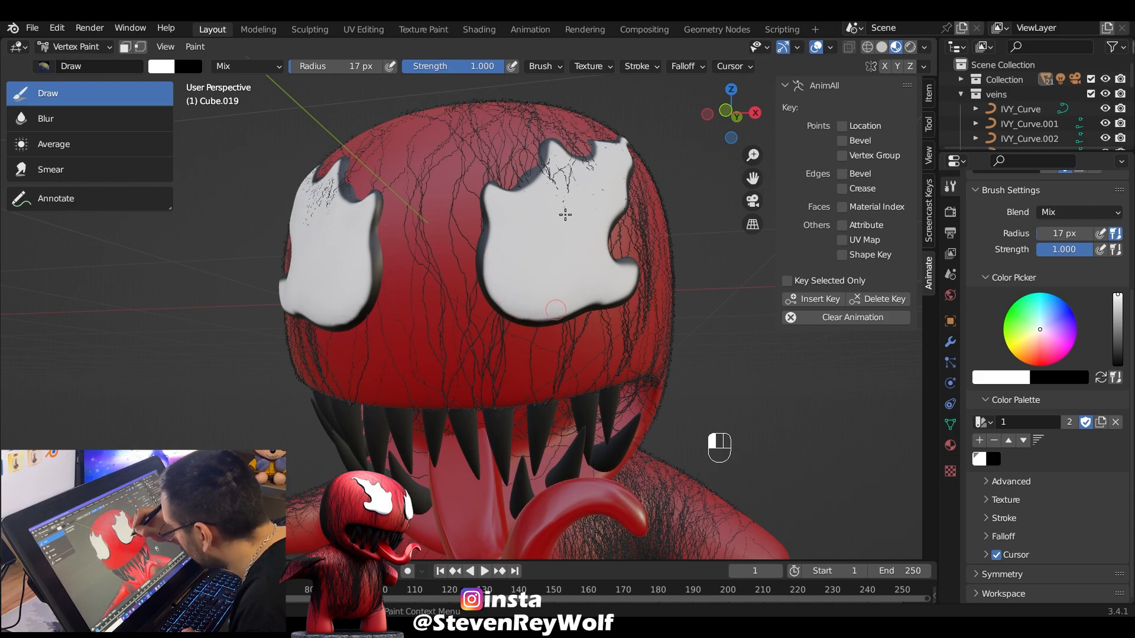
{"action": "middle_click_drag", "start_coordinate": [560, 273], "coordinate": [449, 278]}
{"action": "left_click_drag", "start_coordinate": [400, 291], "coordinate": [441, 306]}
{"action": "middle_click_drag", "start_coordinate": [441, 306], "coordinate": [466, 219]}
{"action": "key", "text": "ctrl+z"}
{"action": "left_click_drag", "start_coordinate": [444, 230], "coordinate": [513, 245]}
{"action": "mouse_move", "coordinate": [532, 236]}
{"action": "middle_mouse_down"}
{"action": "mouse_move", "coordinate": [638, 183]}
{"action": "mouse_move", "coordinate": [709, 256]}
{"action": "mouse_move", "coordinate": [549, 249]}
{"action": "middle_mouse_up"}
{"action": "middle_click_drag", "start_coordinate": [472, 307], "coordinate": [450, 237], "text": "ctrl"}
{"action": "left_click_drag", "start_coordinate": [361, 263], "coordinate": [473, 210]}
{"action": "mouse_move", "coordinate": [477, 212]}
{"action": "left_mouse_down"}
{"action": "mouse_move", "coordinate": [527, 196]}
{"action": "mouse_move", "coordinate": [553, 148]}
{"action": "mouse_move", "coordinate": [508, 190]}
{"action": "left_mouse_up"}
Resize the brush, sample a color from the model and touch up the eye's edge
{"action": "key", "text": "f"}
{"action": "left_click", "coordinate": [544, 144]}
{"action": "middle_click_drag", "start_coordinate": [508, 190], "coordinate": [378, 224]}
{"action": "key", "text": "s"}
{"action": "left_click_drag", "start_coordinate": [322, 316], "coordinate": [326, 354]}
{"action": "middle_click_drag", "start_coordinate": [327, 355], "coordinate": [407, 295]}
Retouch the eye's hooked outer corner in white with a brush radius of about 21 px, return to Object Mode and save
{"action": "key", "text": "s"}
{"action": "key", "text": "f"}
{"action": "key", "text": "f"}
{"action": "key", "text": "f"}
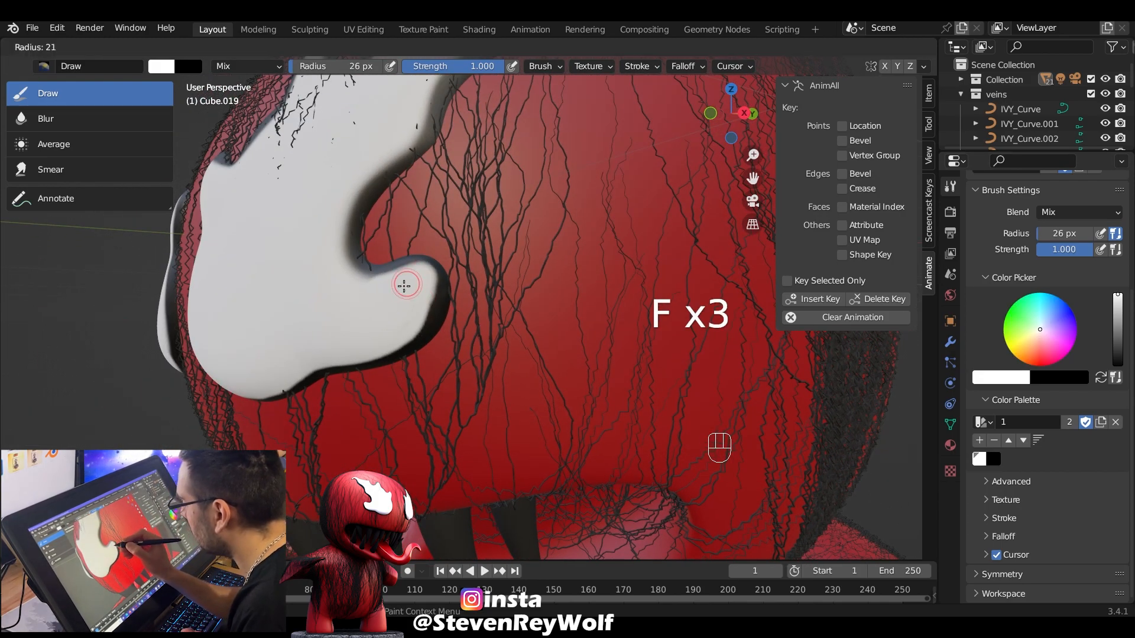
{"action": "left_click", "coordinate": [402, 285]}
{"action": "left_click_drag", "start_coordinate": [354, 260], "coordinate": [385, 274]}
{"action": "mouse_move", "coordinate": [385, 274]}
{"action": "middle_mouse_down", "text": "ctrl"}
{"action": "mouse_move", "coordinate": [633, 354]}
{"action": "mouse_move", "coordinate": [601, 321]}
{"action": "mouse_move", "coordinate": [601, 251]}
{"action": "middle_mouse_up", "text": "ctrl"}
{"action": "key", "text": "ctrl+Tab"}
{"action": "key", "text": "ctrl+s"}
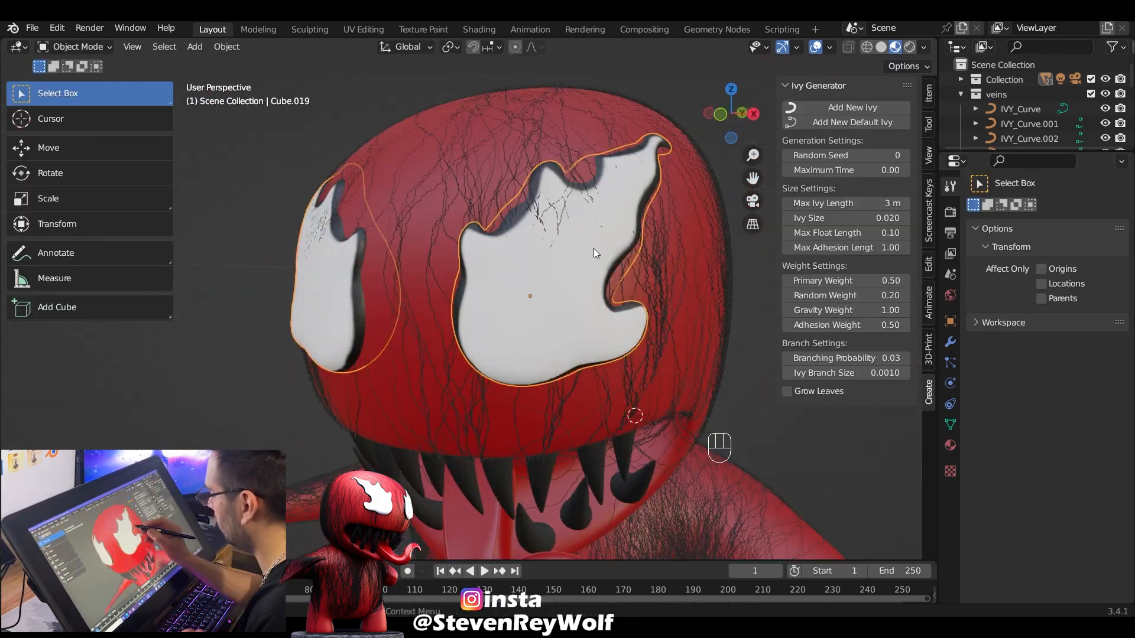
Return to Vertex Paint and clean up the remaining eye edges with several brush sizes
{"action": "key", "text": "ctrl+Tab"}
{"action": "key", "text": "ctrl+z"}
{"action": "key", "text": "ctrl+Tab"}
{"action": "middle_click_drag", "start_coordinate": [585, 355], "coordinate": [544, 148], "text": "ctrl"}
{"action": "key", "text": "f"}
{"action": "left_click", "coordinate": [491, 408]}
{"action": "mouse_move", "coordinate": [485, 416]}
{"action": "left_mouse_down"}
{"action": "mouse_move", "coordinate": [573, 339]}
{"action": "mouse_move", "coordinate": [608, 253]}
{"action": "left_mouse_up"}
{"action": "key", "text": "f"}
{"action": "left_click", "coordinate": [433, 408]}
{"action": "left_click_drag", "start_coordinate": [437, 402], "coordinate": [476, 411]}
{"action": "middle_click_drag", "start_coordinate": [639, 334], "coordinate": [603, 349]}
{"action": "mouse_move", "coordinate": [517, 368]}
{"action": "left_mouse_down"}
{"action": "mouse_move", "coordinate": [597, 273]}
{"action": "mouse_move", "coordinate": [697, 229]}
{"action": "left_mouse_up"}
{"action": "key", "text": "f"}
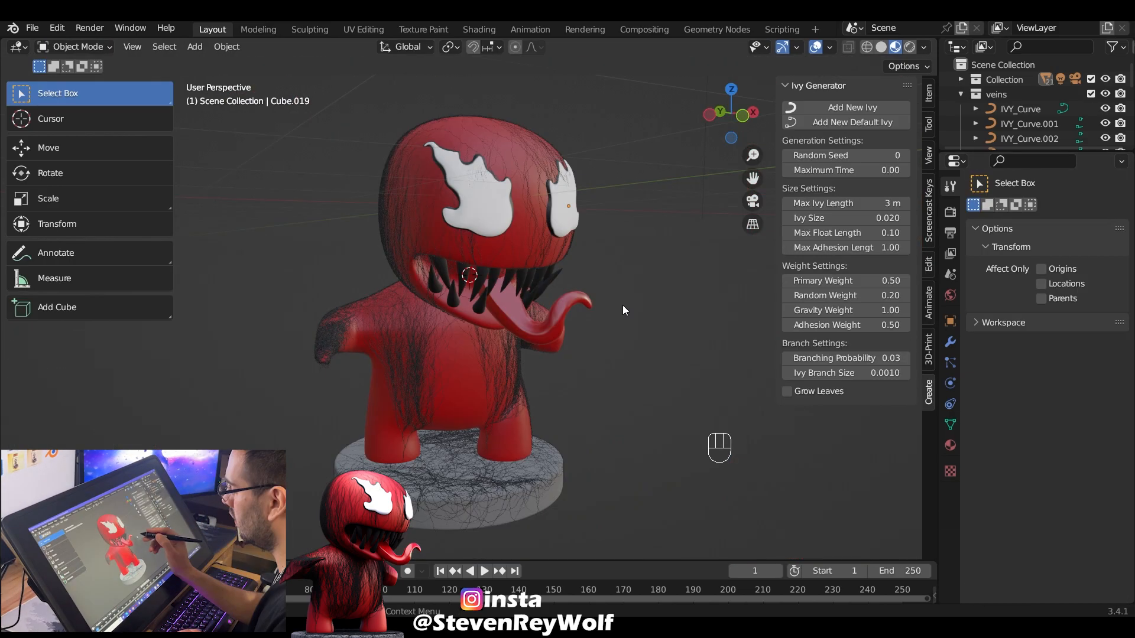
Add a plane, scale it up into a large floor and lower it along Z beneath the pedestal
{"action": "scroll", "coordinate": [622, 306], "scroll_direction": "down", "scroll_amount": 3}
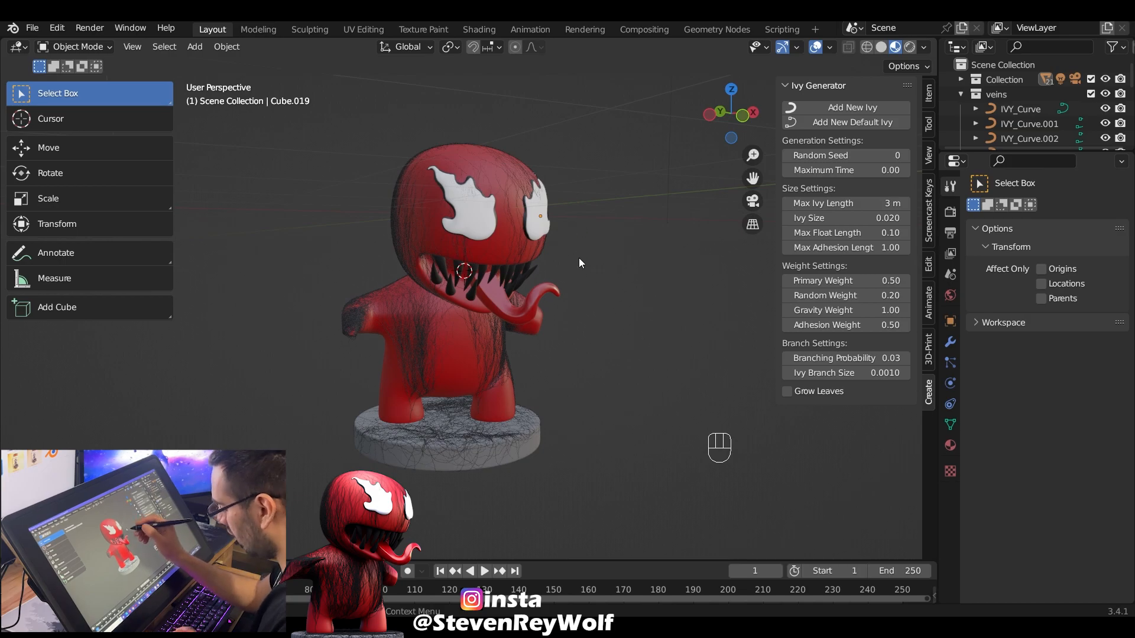
{"action": "key", "text": "shift+a"}
{"action": "mouse_move", "coordinate": [568, 161]}
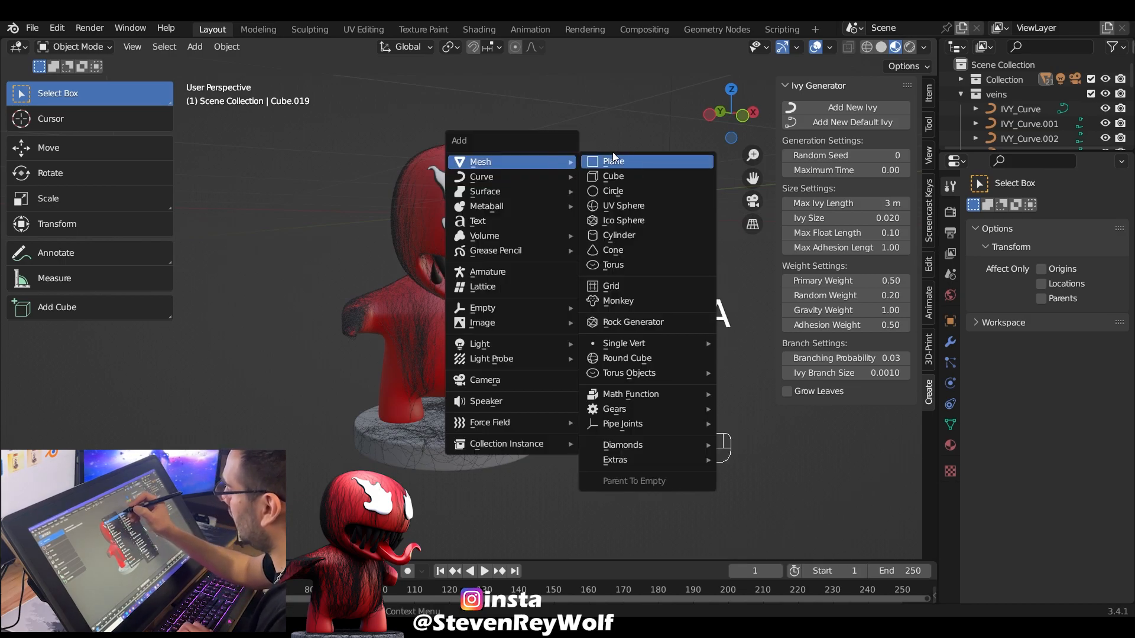
{"action": "left_click", "coordinate": [627, 163]}
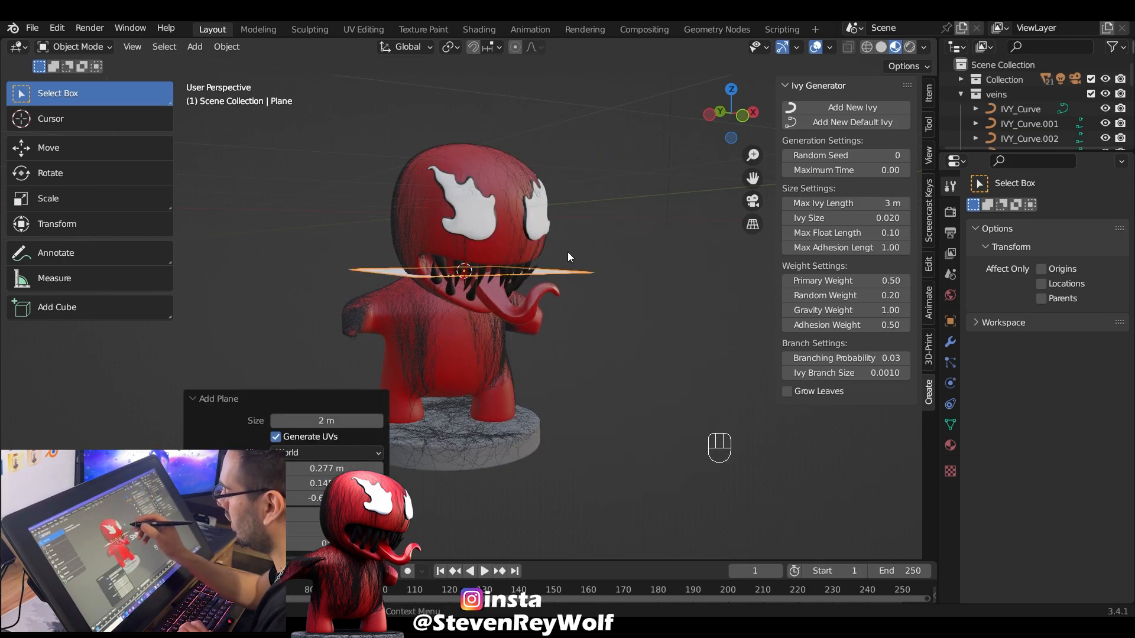
{"action": "key", "text": "s"}
{"action": "left_click", "coordinate": [623, 286]}
{"action": "key", "text": "g"}
{"action": "key", "text": "z"}
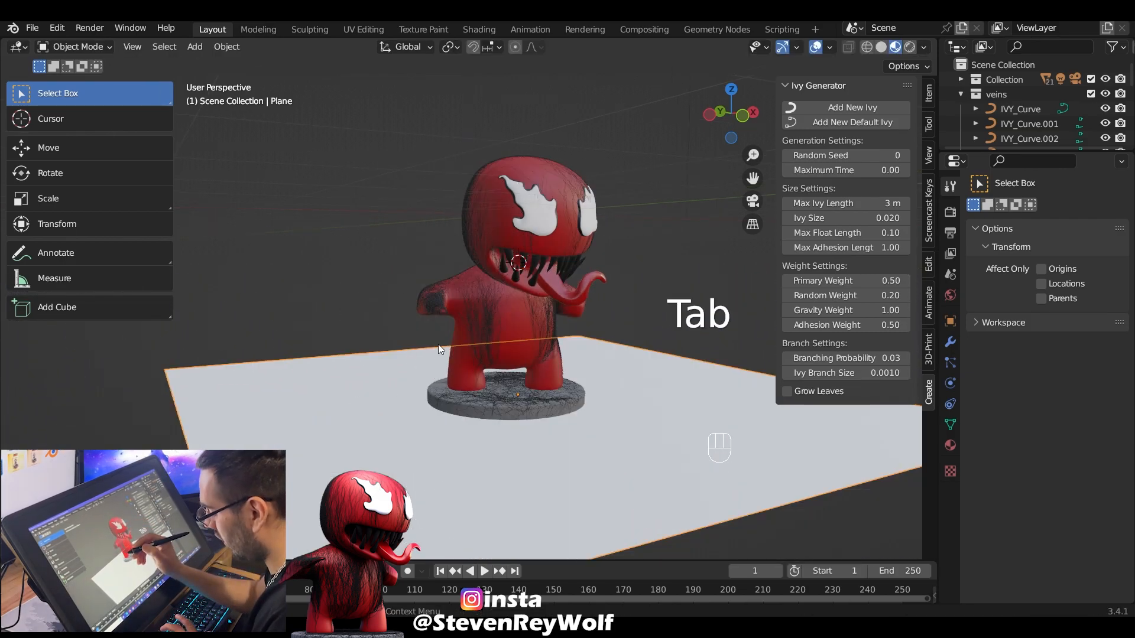
Extrude the floor plane's rear edge upward to form a tall back wall behind the figure
{"action": "key", "text": "Tab"}
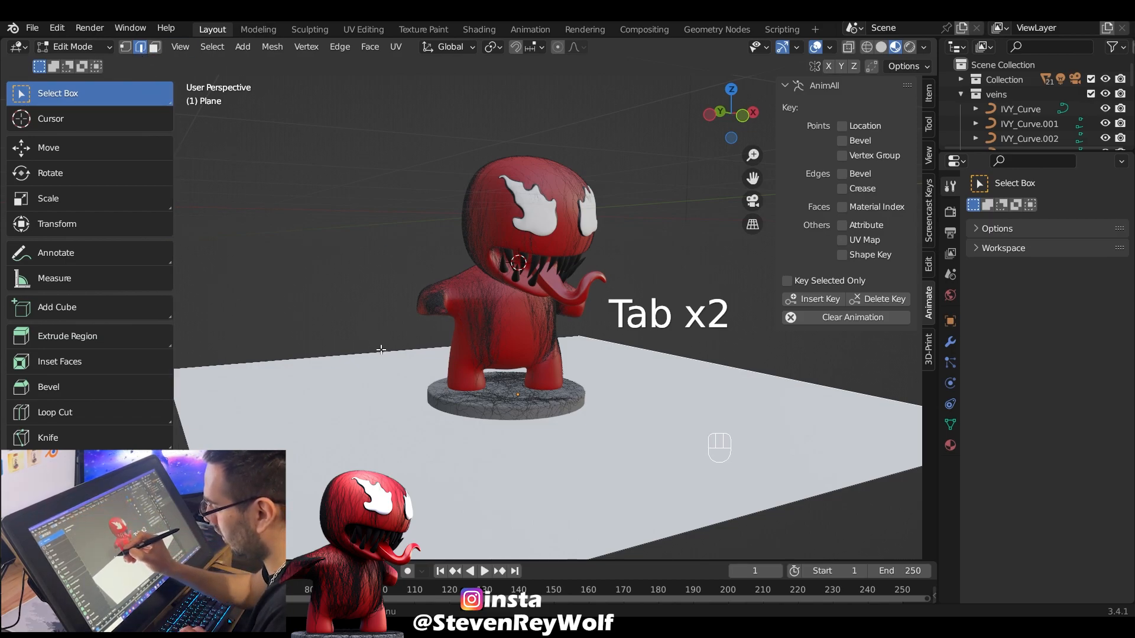
{"action": "key", "text": "e"}
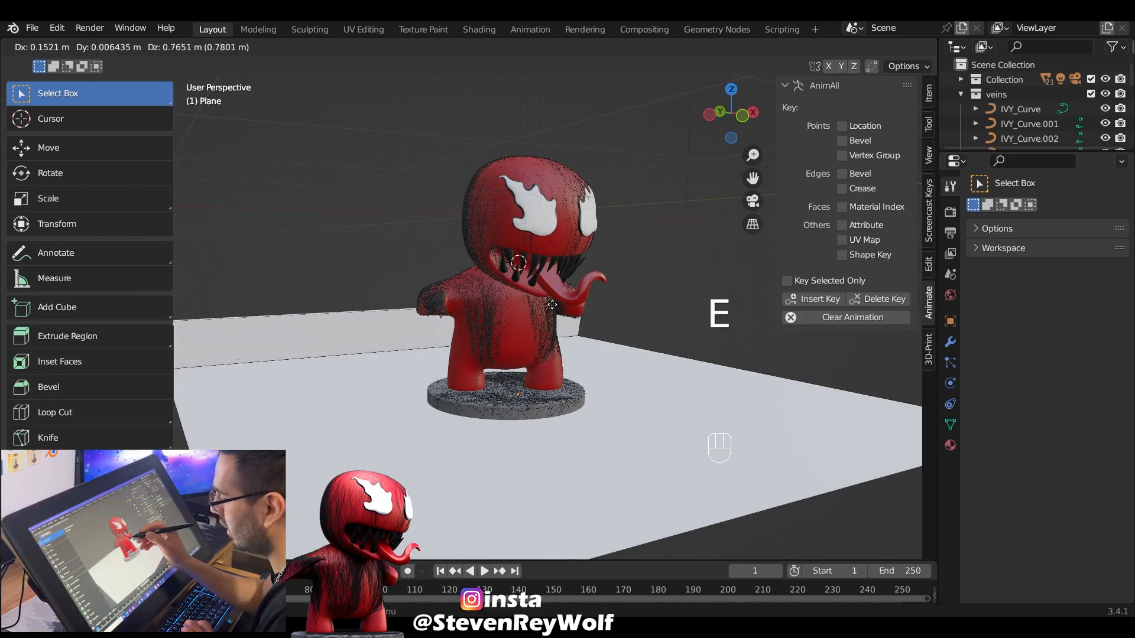
{"action": "left_click", "coordinate": [622, 77]}
{"action": "middle_click_drag", "start_coordinate": [591, 111], "coordinate": [467, 129], "text": "shift"}
Bevel the edge between floor and wall about 0.43 m wide with 11 segments, and return to Object Mode
{"action": "left_click", "coordinate": [416, 327]}
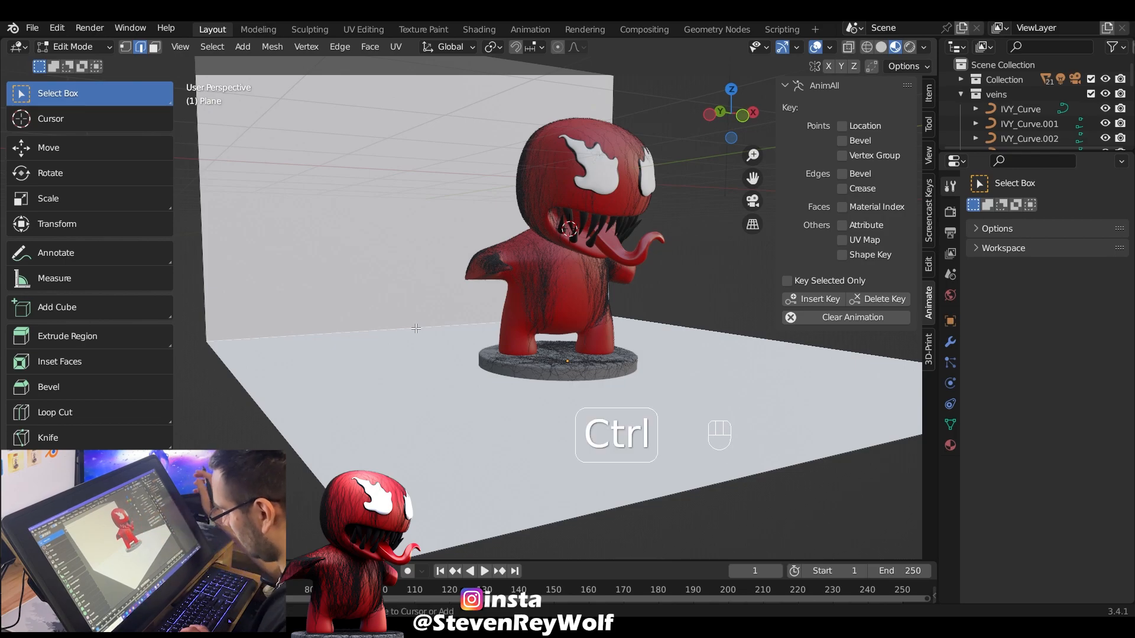
{"action": "key", "text": "ctrl+b"}
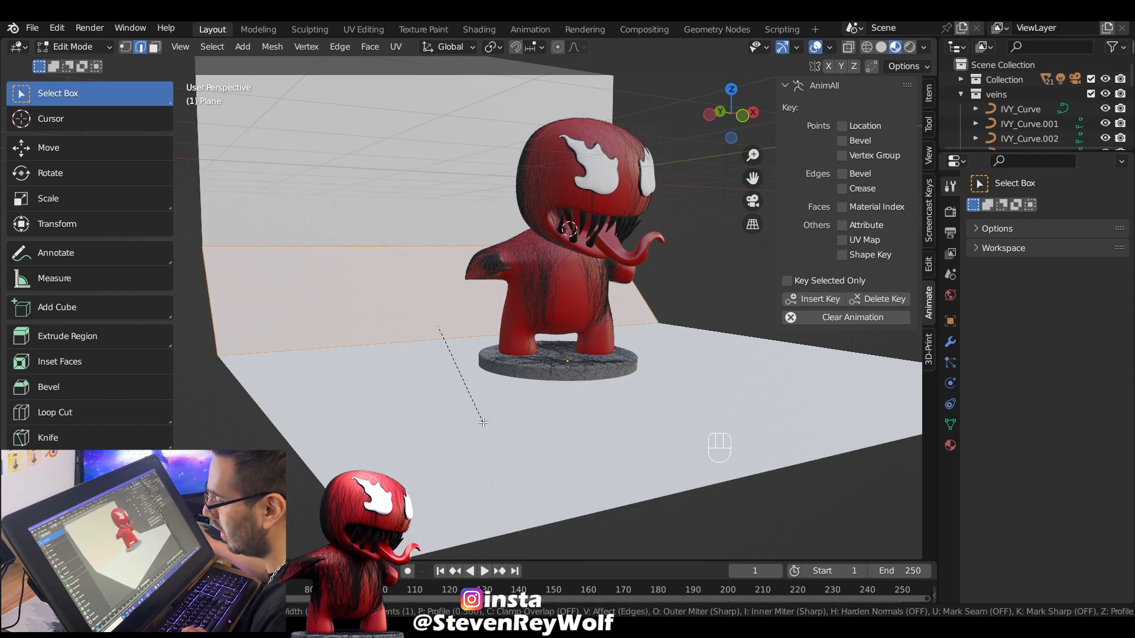
{"action": "scroll", "coordinate": [482, 422], "scroll_direction": "up", "scroll_amount": 8}
{"action": "scroll", "coordinate": [483, 422], "scroll_direction": "up", "scroll_amount": 2}
{"action": "left_click", "coordinate": [483, 437]}
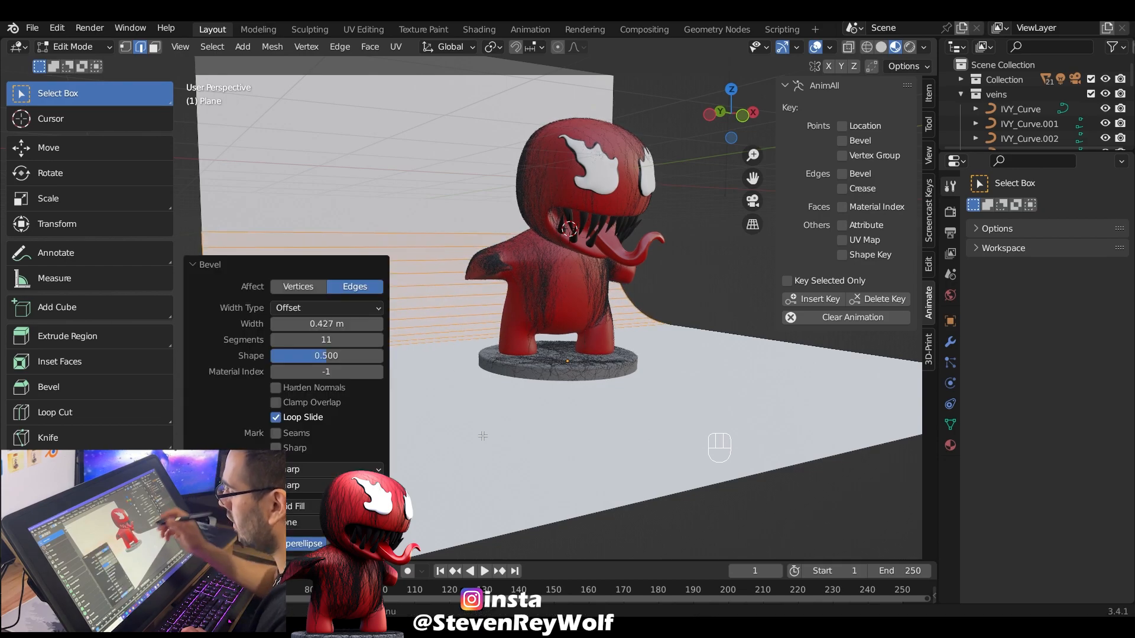
{"action": "left_click", "coordinate": [676, 247]}
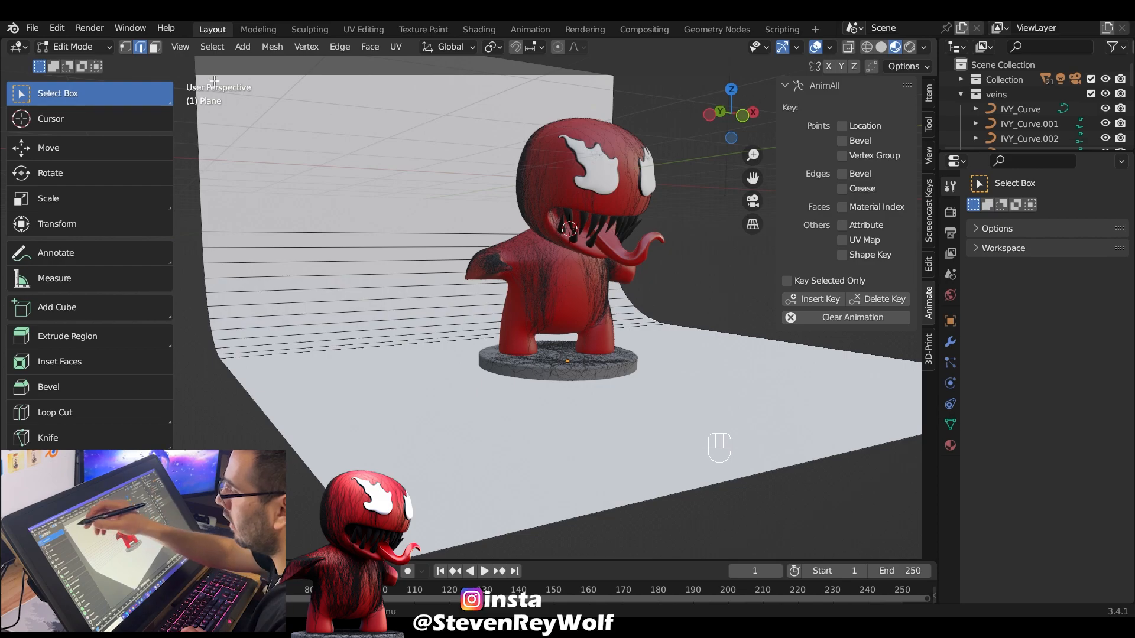
{"action": "left_click", "coordinate": [101, 49]}
{"action": "left_click", "coordinate": [112, 61]}
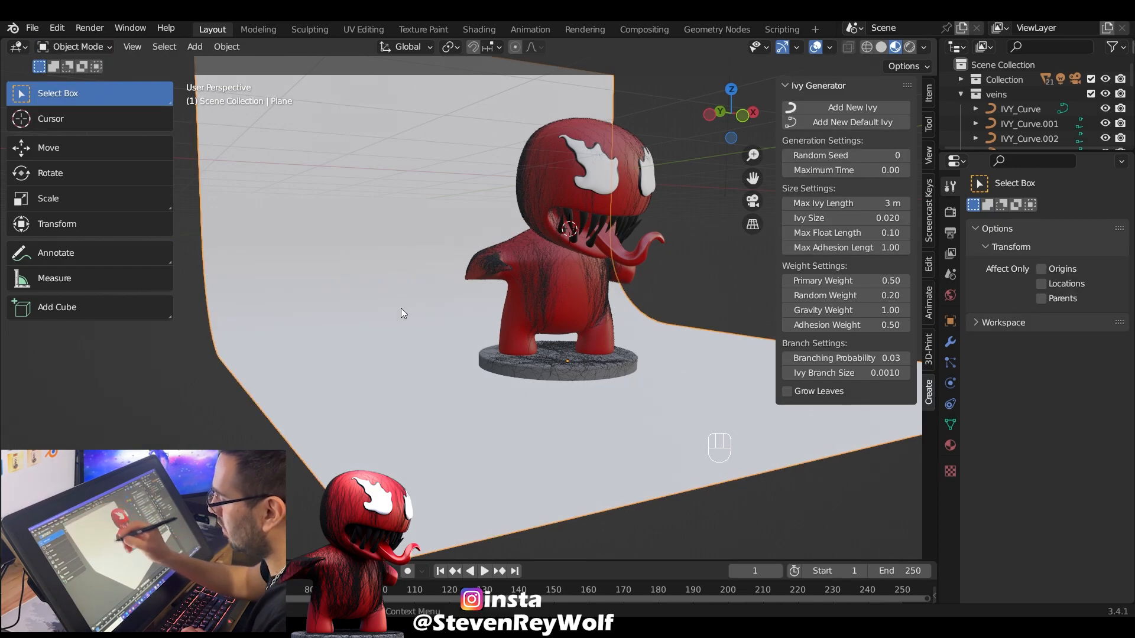
Apply Shade Auto Smooth to the curved backdrop
{"action": "right_click", "coordinate": [431, 350]}
{"action": "left_click", "coordinate": [438, 320]}
{"action": "middle_click_drag", "start_coordinate": [436, 305], "coordinate": [651, 302]}
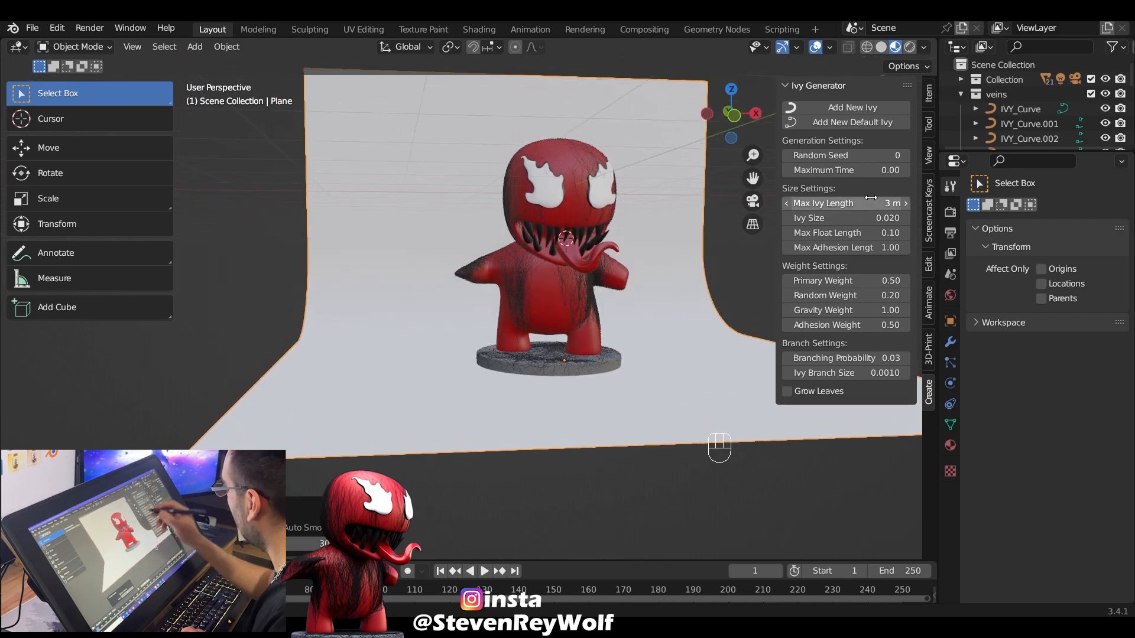
Create a new material for the backdrop and rename it
{"action": "left_click", "coordinate": [950, 445]}
{"action": "left_click", "coordinate": [1037, 270]}
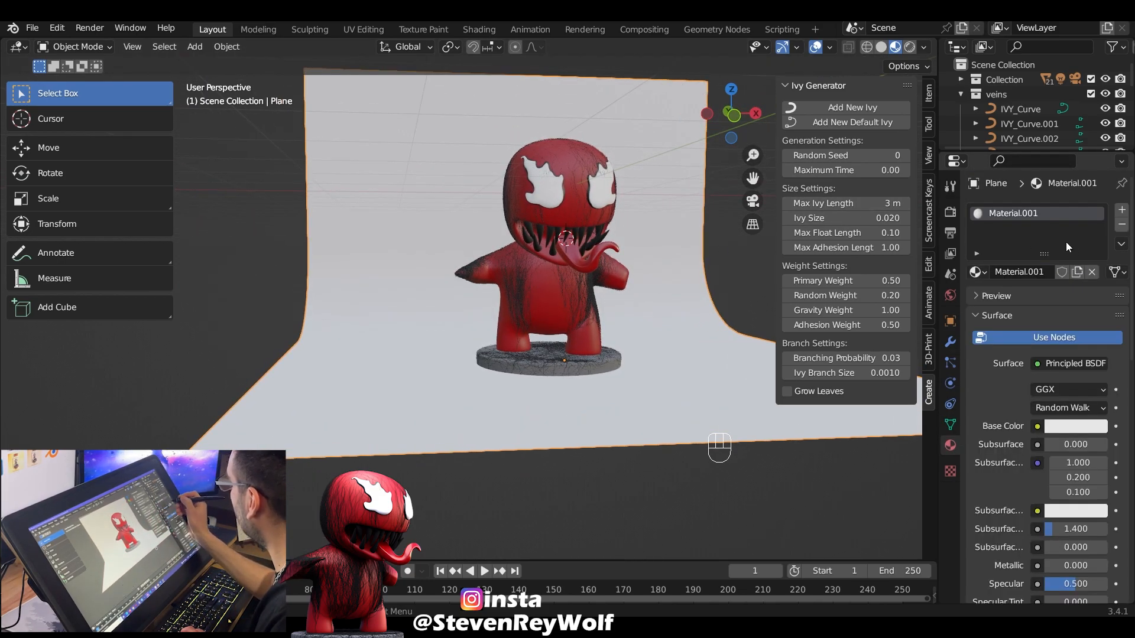
{"action": "double_click", "coordinate": [1042, 216]}
{"action": "type", "text": "ba"}
{"action": "key", "text": "Return"}
Darken the backdrop material's Base Color to medium grey and set its Roughness to about 0.82
{"action": "left_click", "coordinate": [1077, 426]}
{"action": "left_click_drag", "start_coordinate": [1097, 219], "coordinate": [1097, 279]}
{"action": "scroll", "coordinate": [1081, 355], "scroll_direction": "down", "scroll_amount": 6}
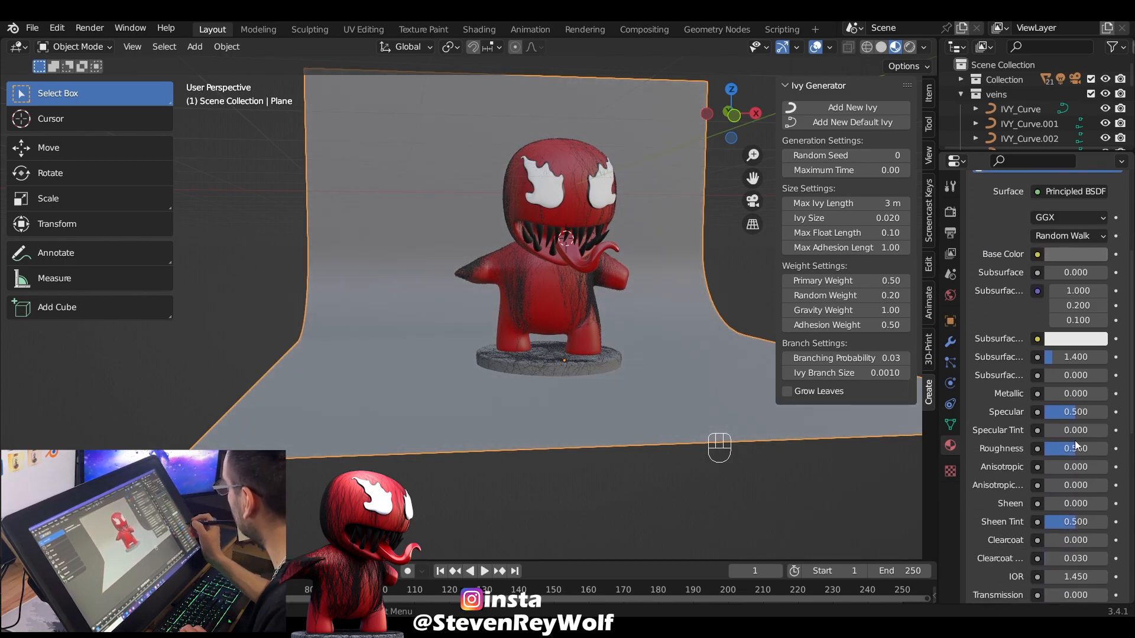
{"action": "left_click_drag", "start_coordinate": [1101, 452], "coordinate": [1105, 451]}
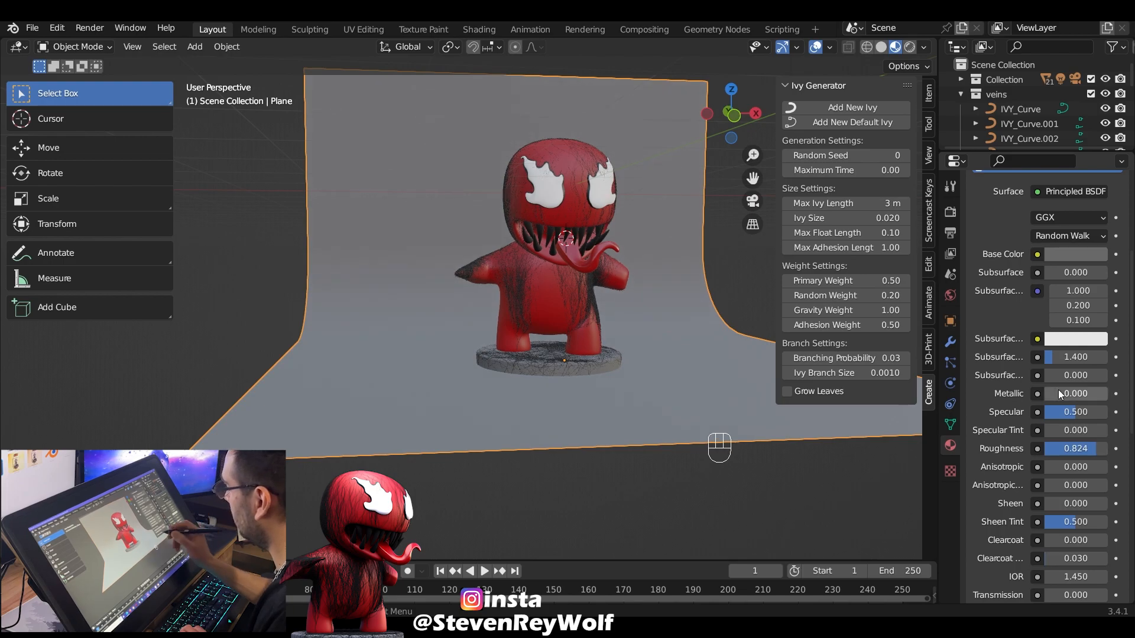